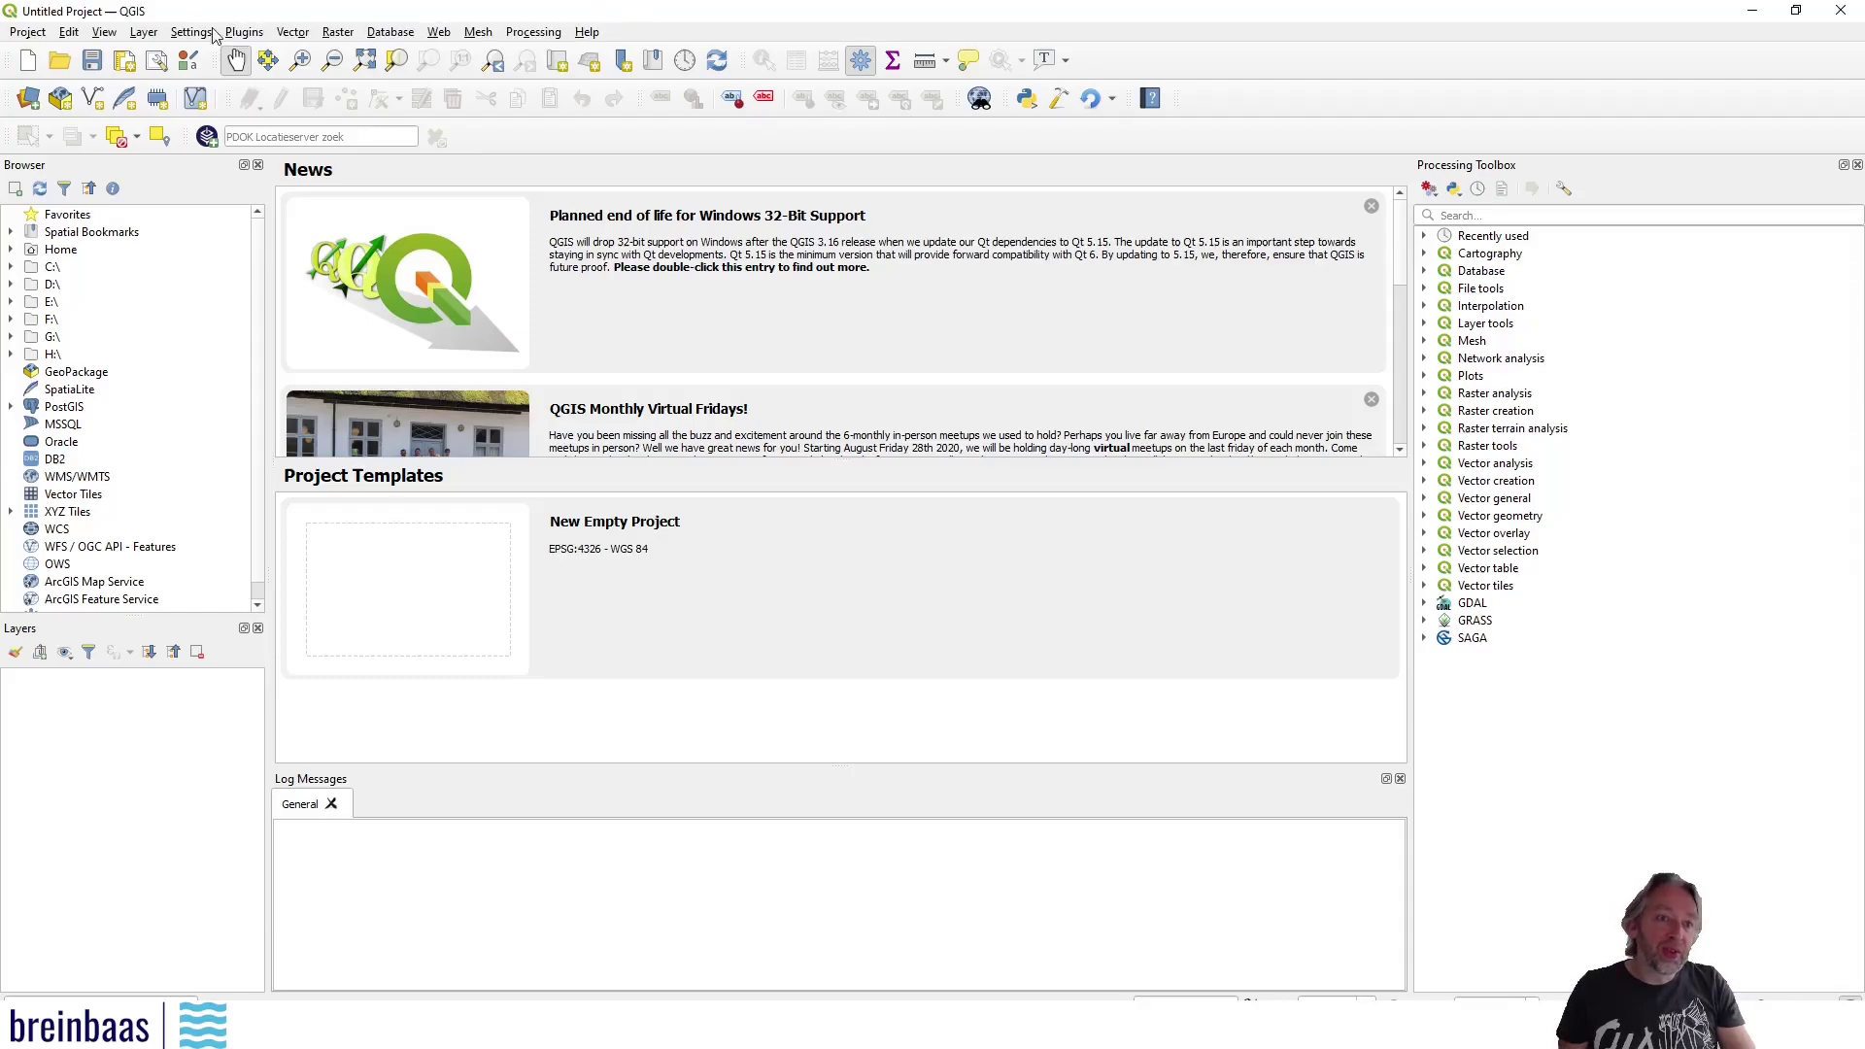
Show the Plugins menu with its Plugin Reloader and Plugin Builder submenus
{"action": "left_click", "coordinate": [253, 35]}
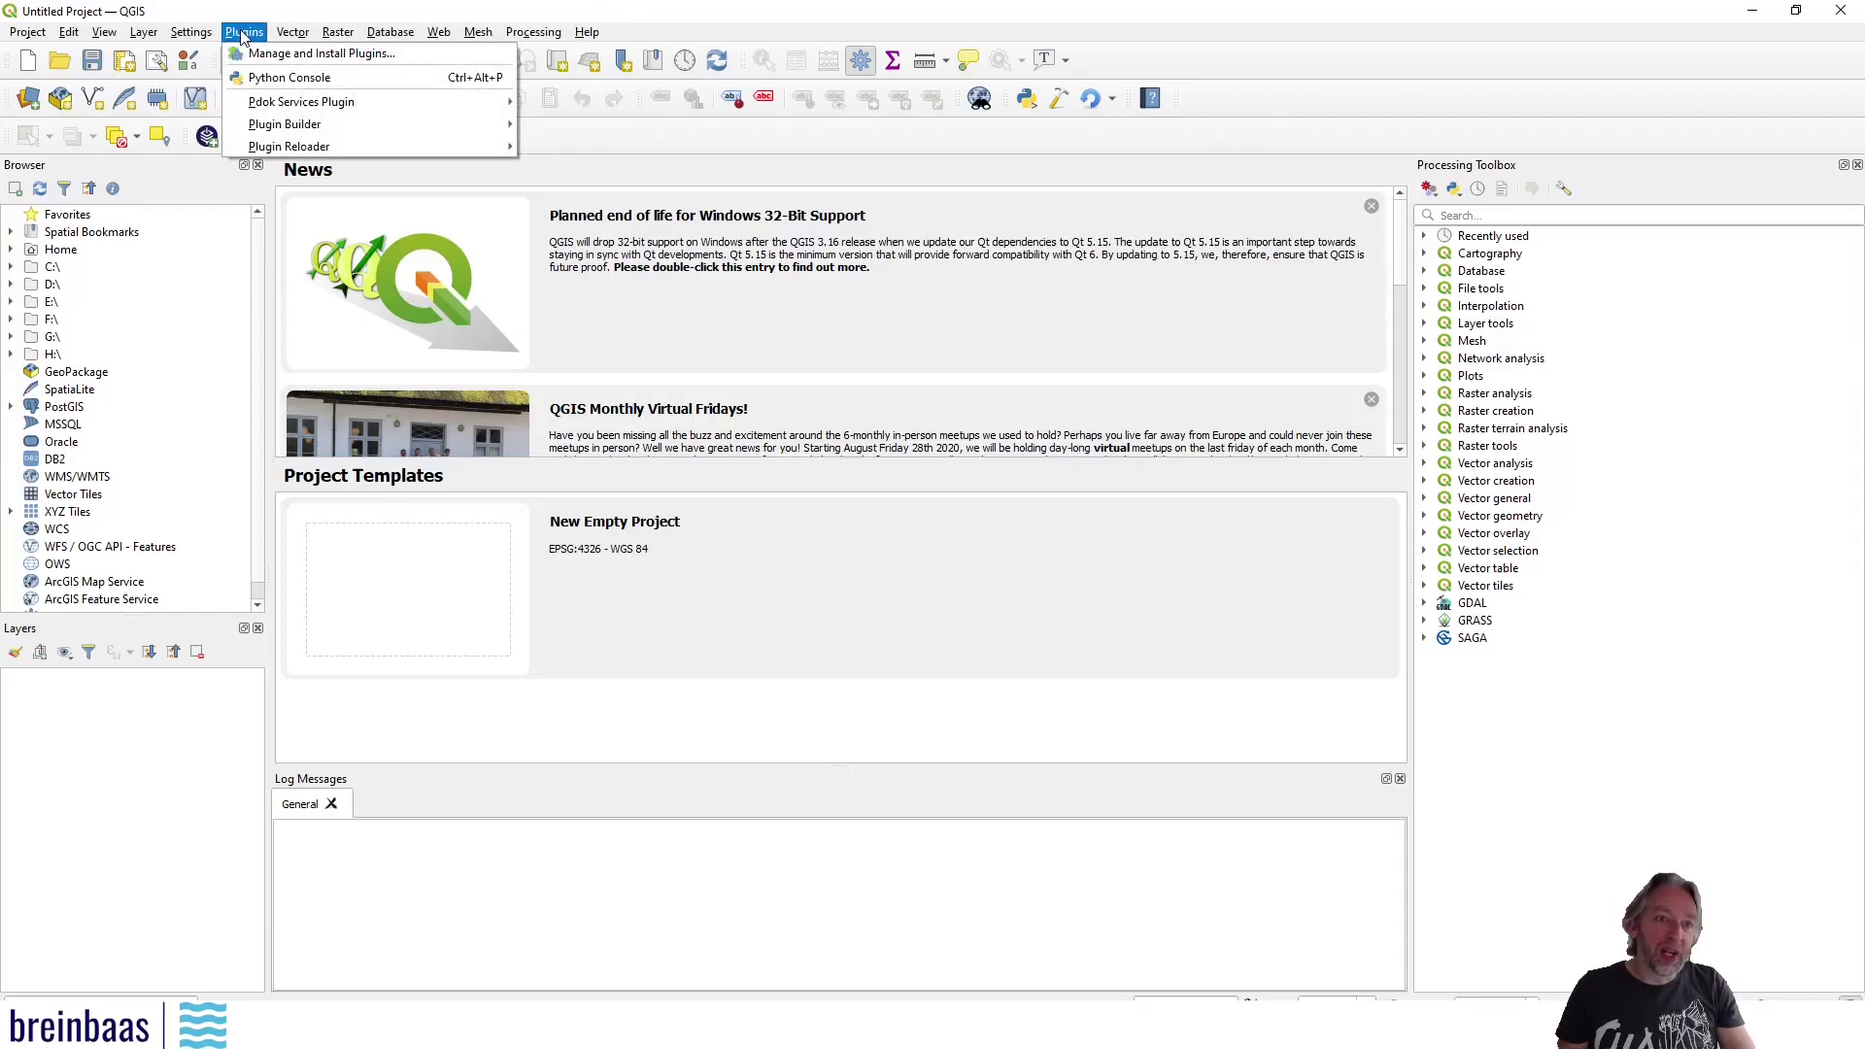
{"action": "mouse_move", "coordinate": [280, 131]}
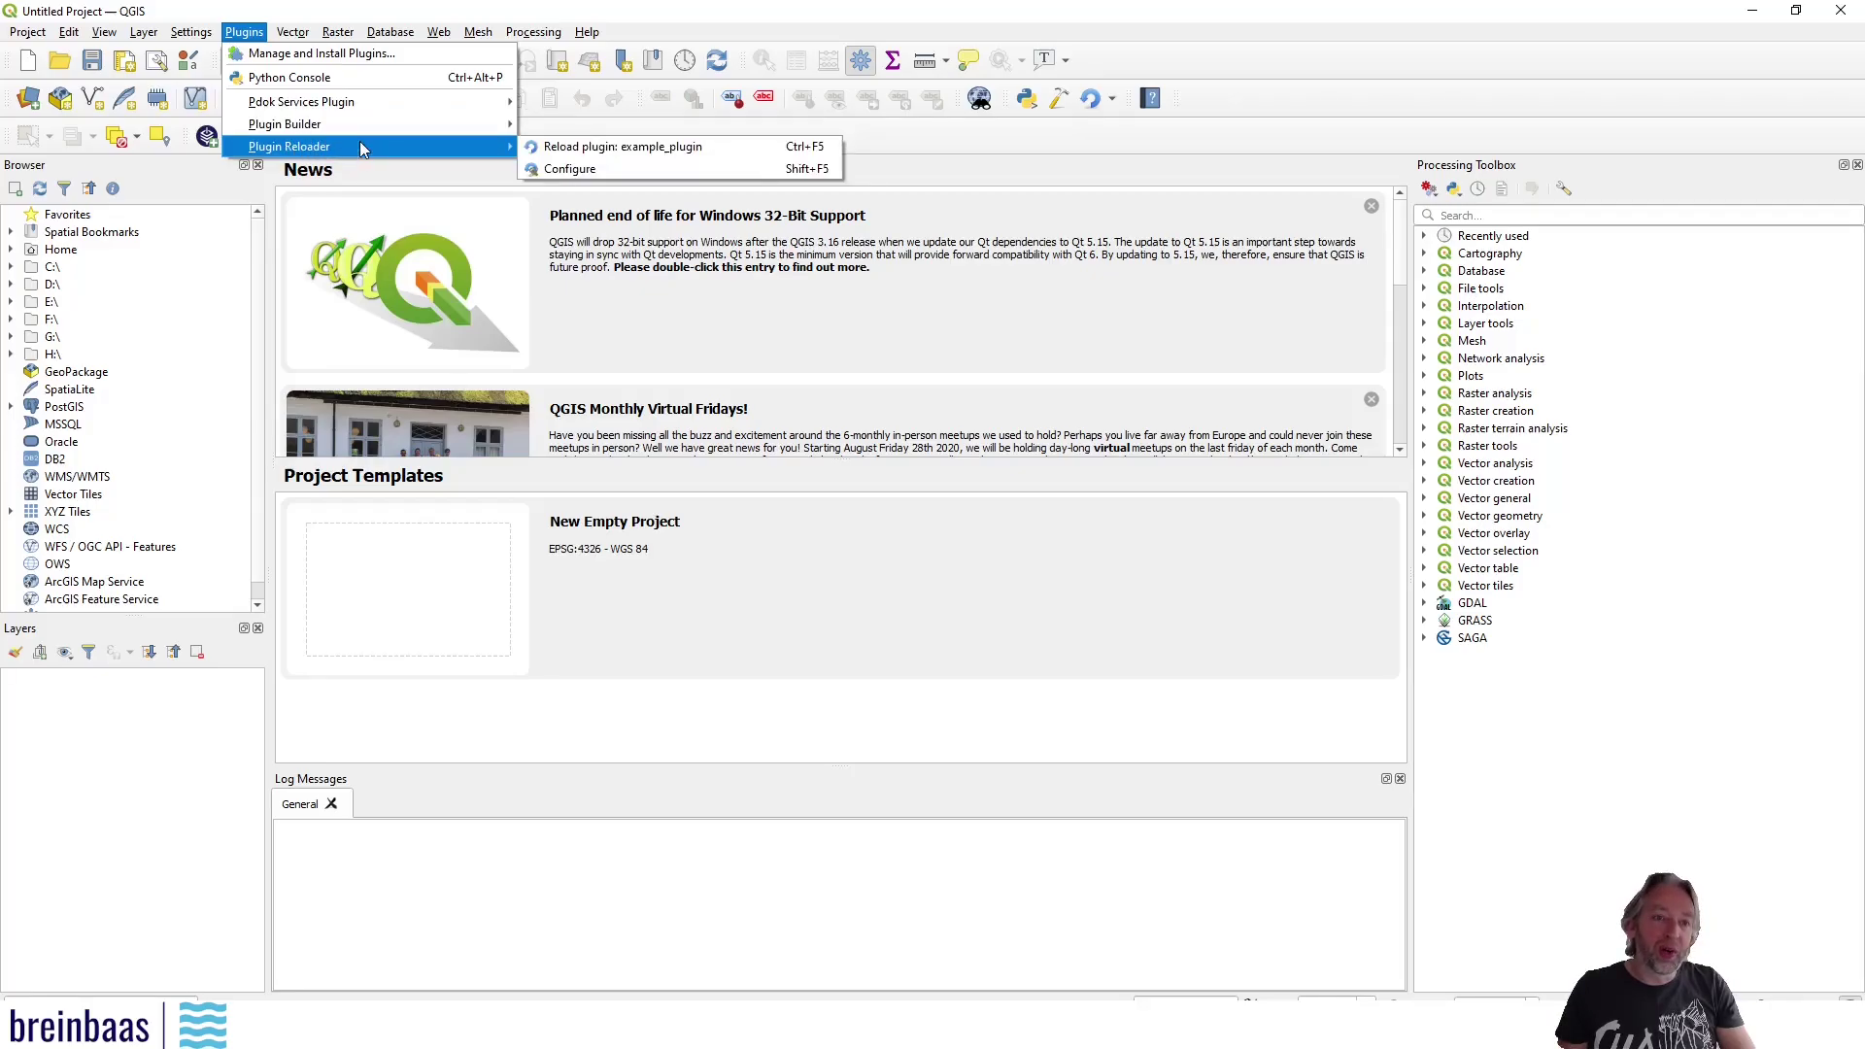
{"action": "mouse_move", "coordinate": [357, 133]}
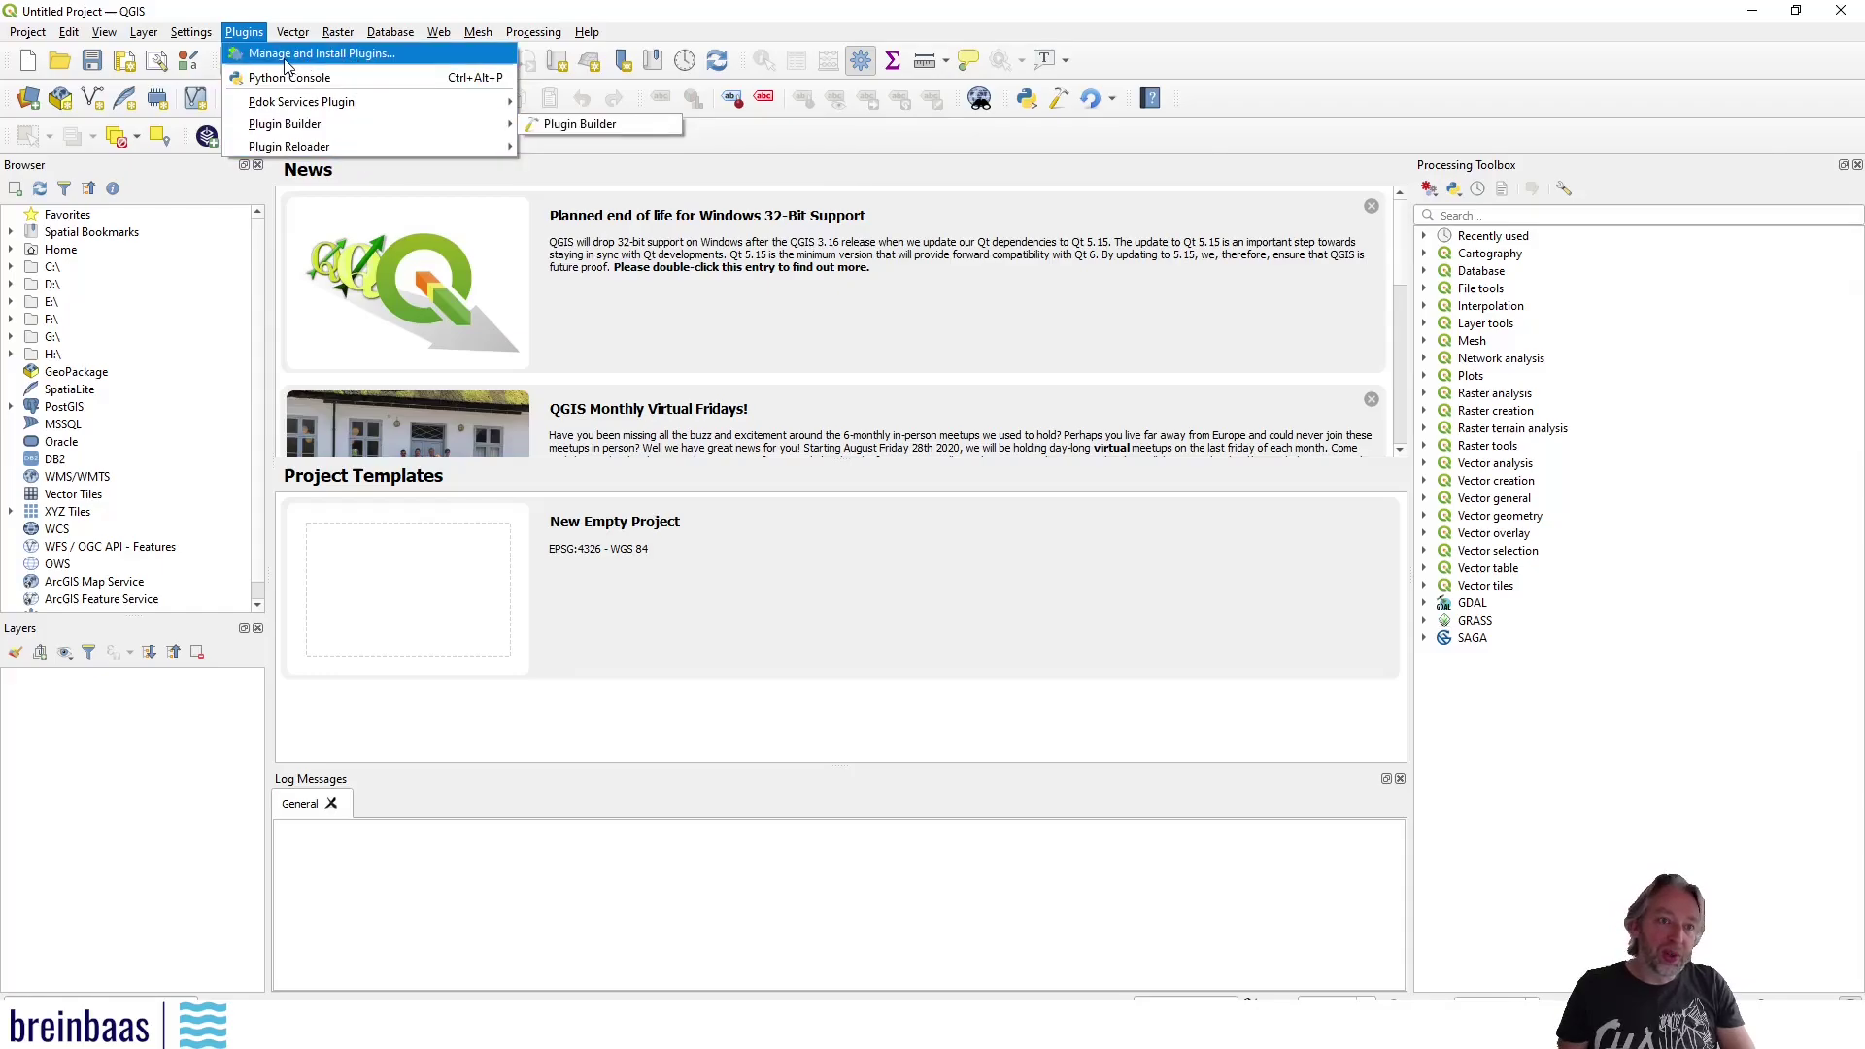
{"action": "left_click", "coordinate": [368, 58]}
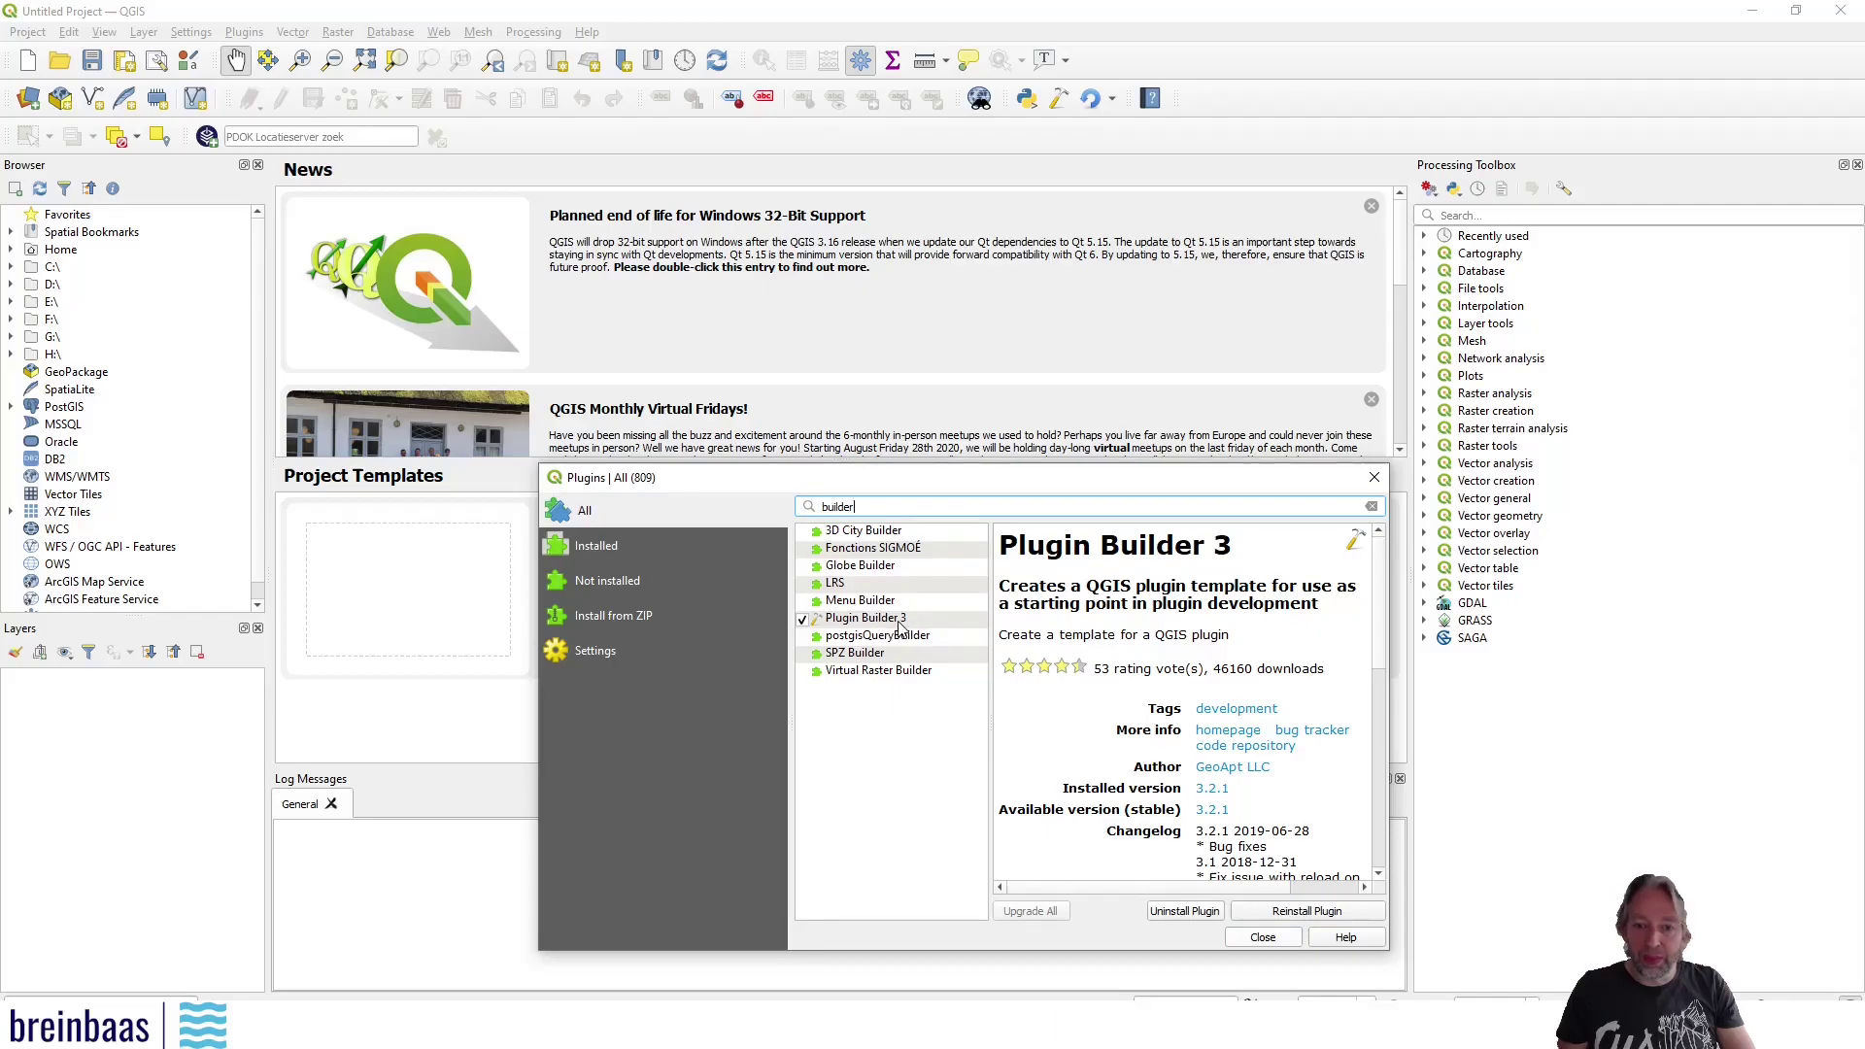
{"action": "left_click_drag", "start_coordinate": [881, 507], "coordinate": [762, 511]}
{"action": "type", "text": "reloader"}
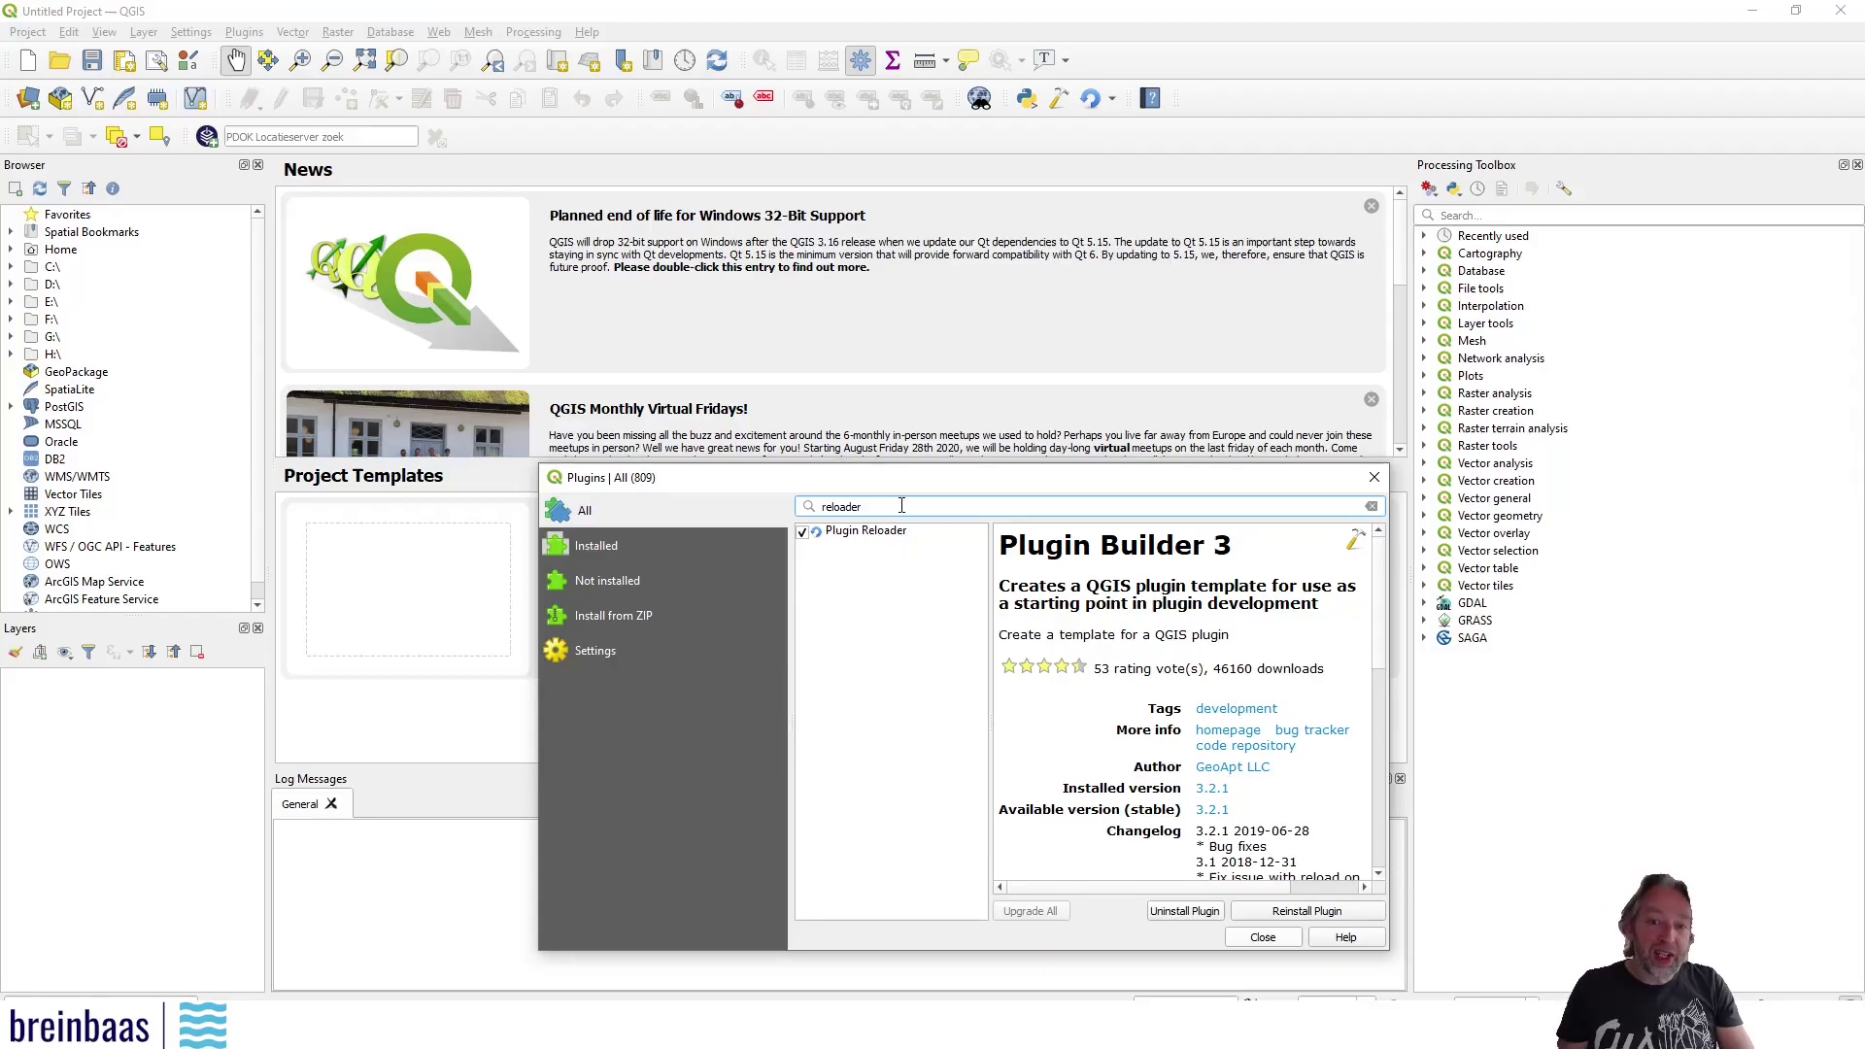
{"action": "left_click", "coordinate": [591, 651]}
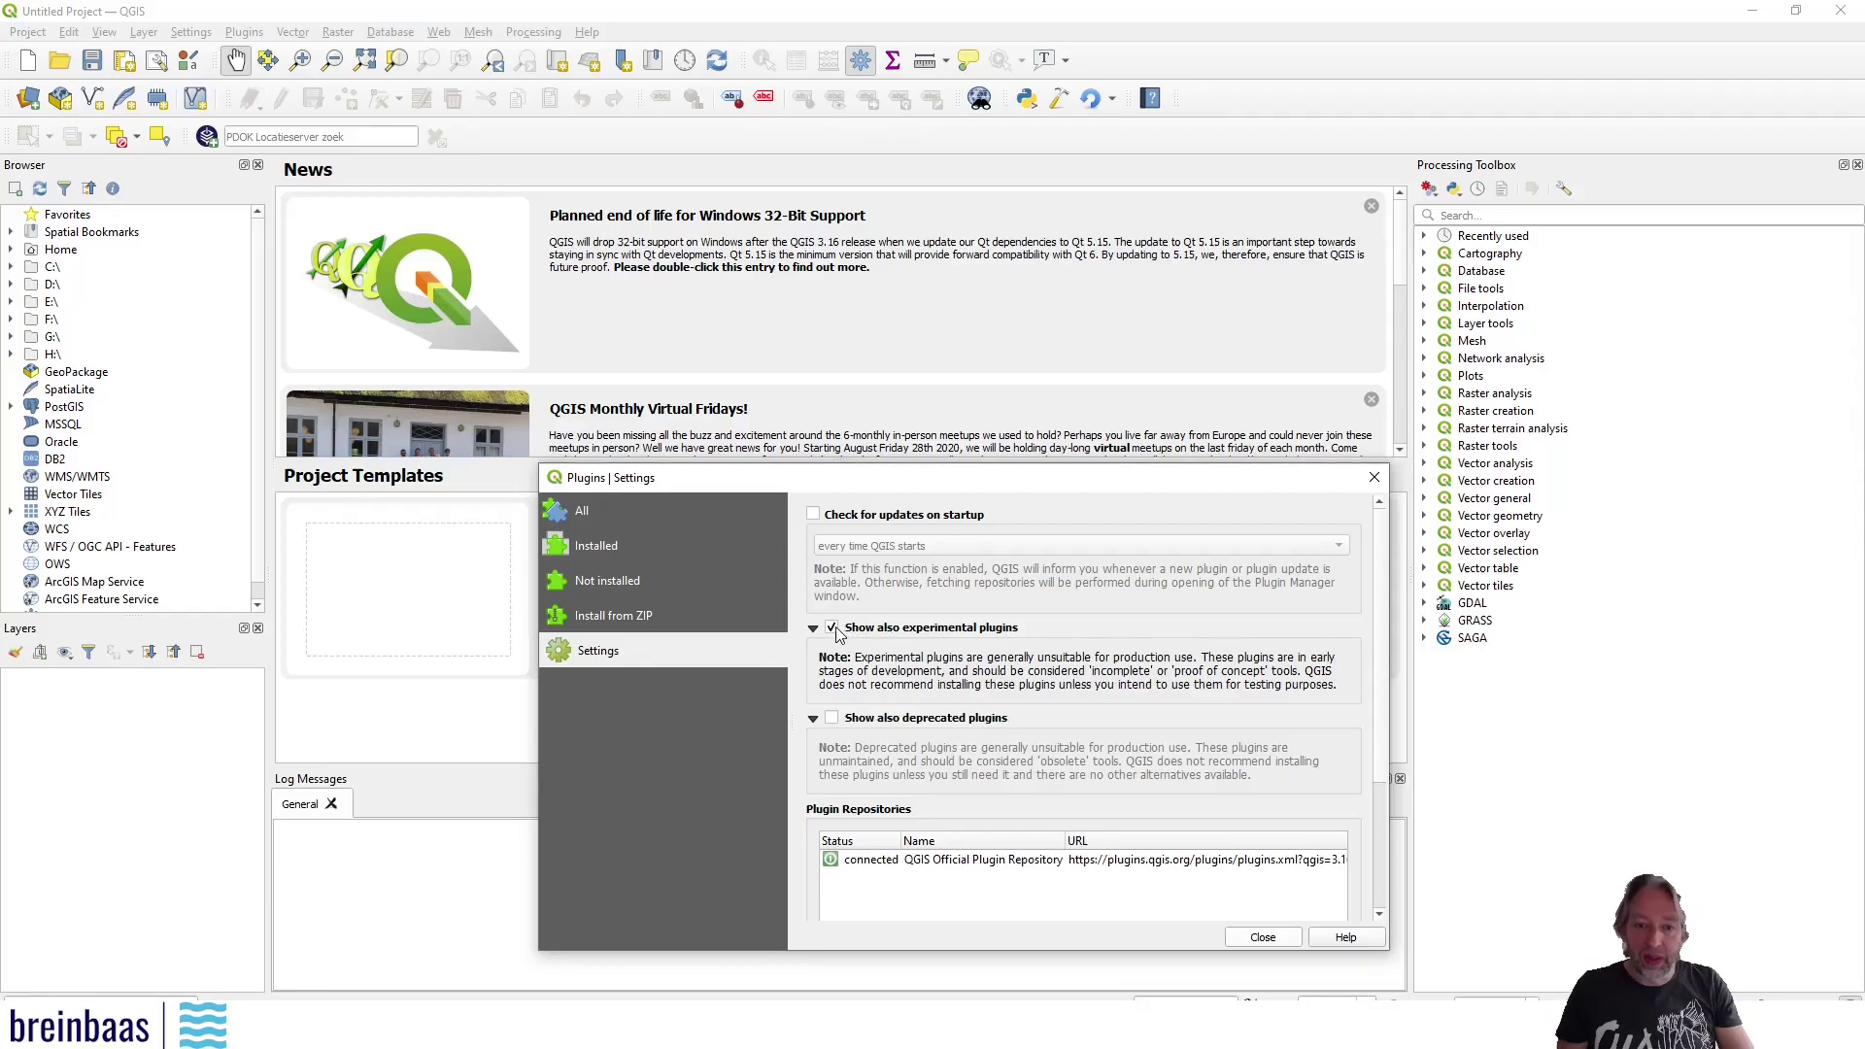
{"action": "left_click", "coordinate": [1263, 936]}
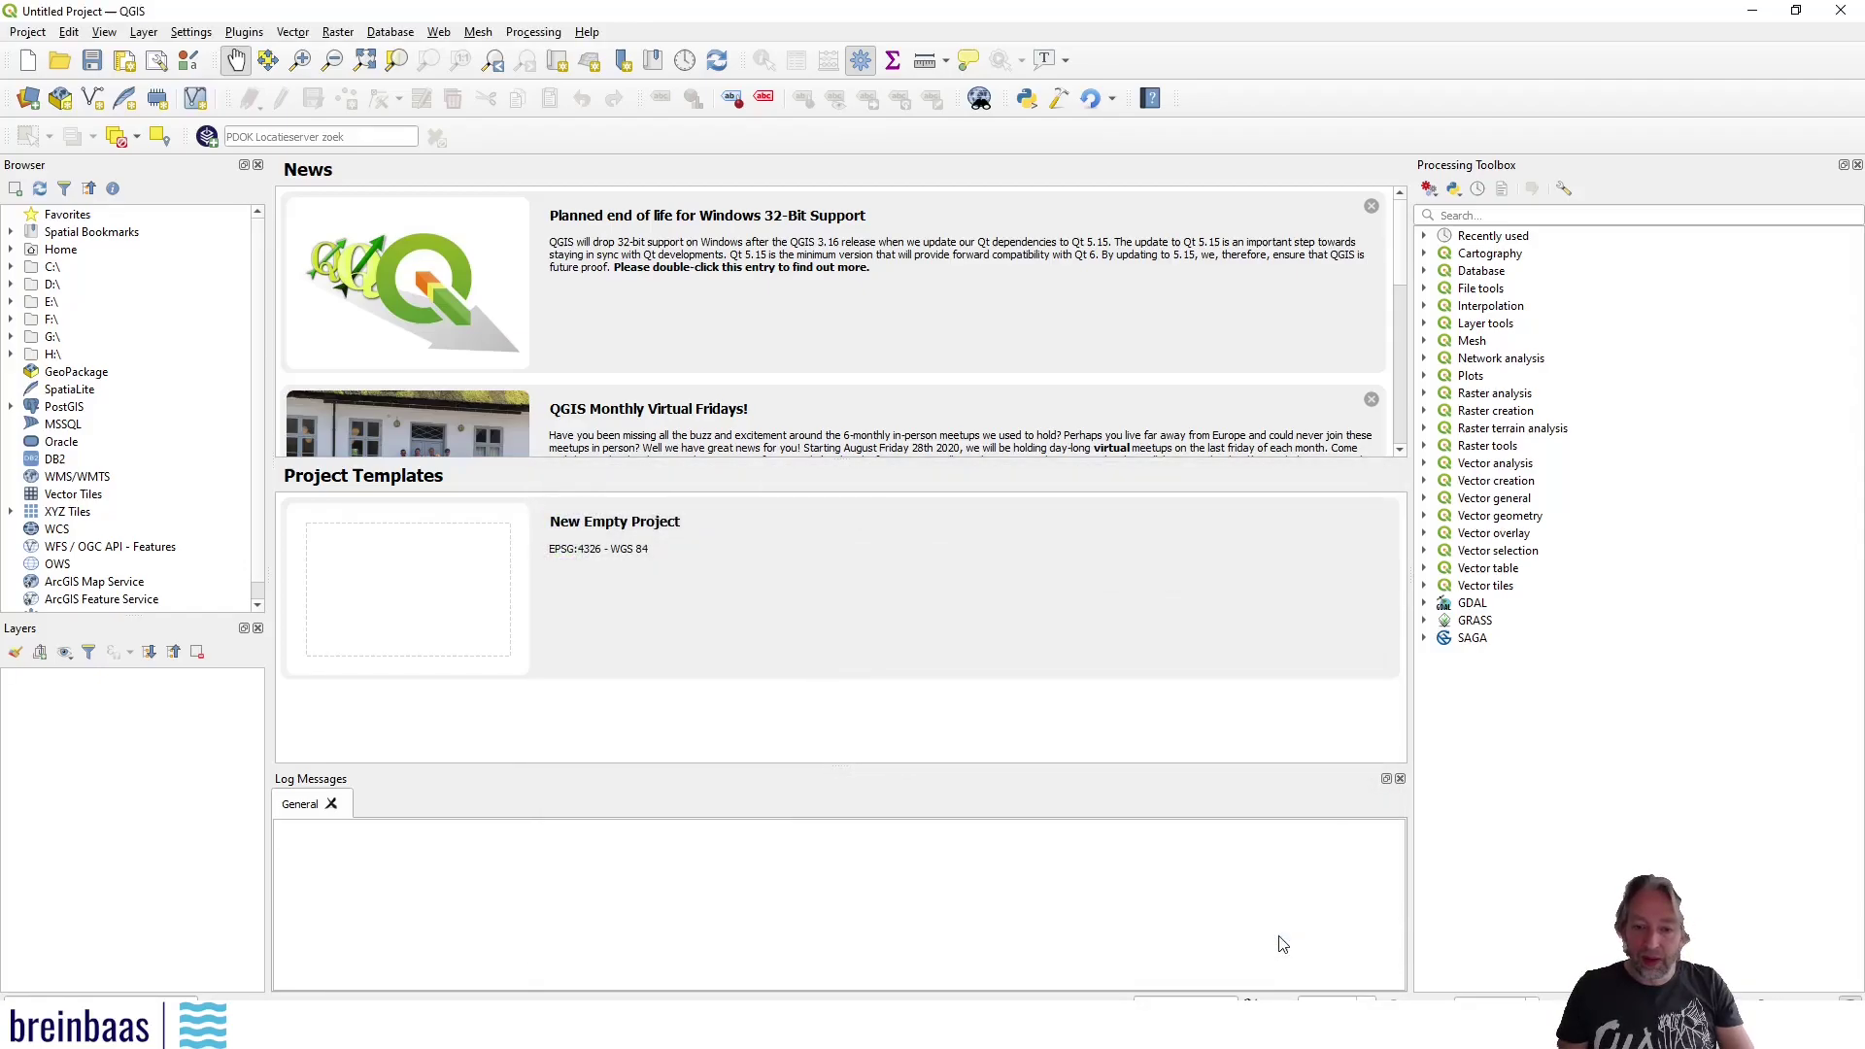
Launch Plugin Builder and enter Example as the class name
{"action": "left_click", "coordinate": [244, 32]}
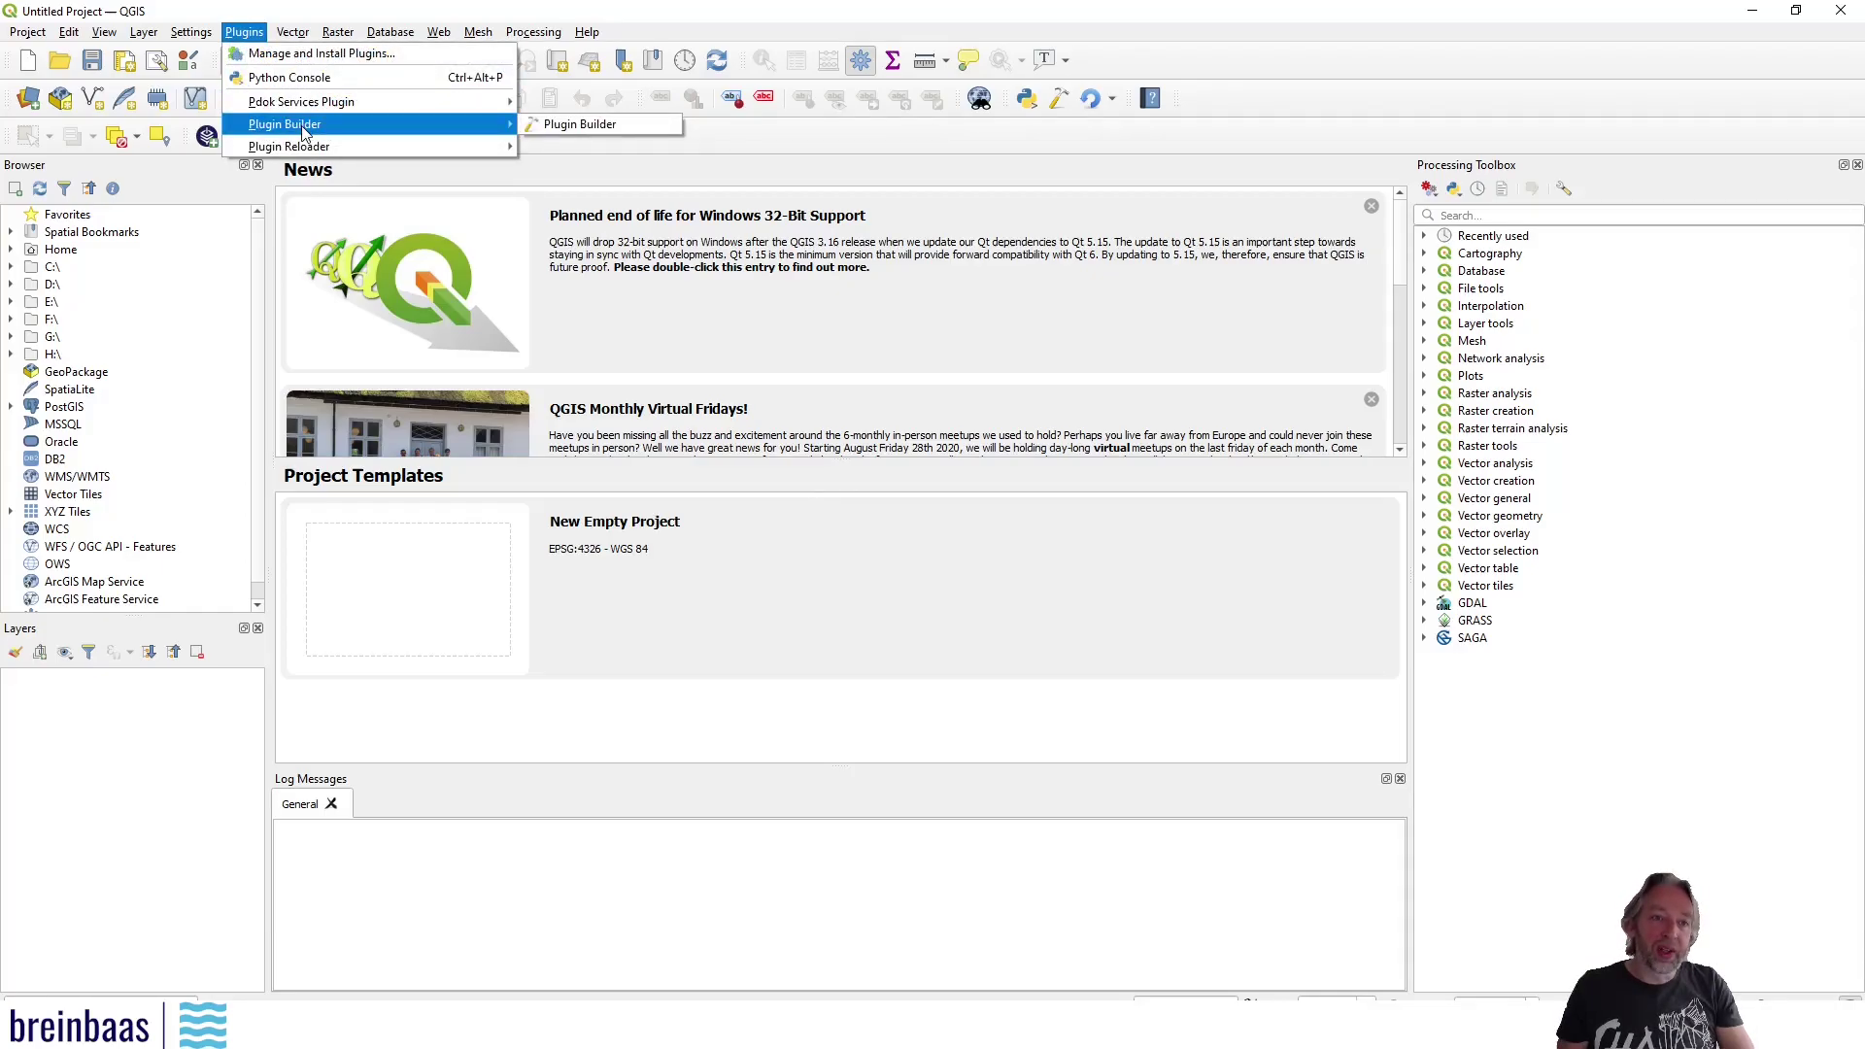
{"action": "left_click", "coordinate": [649, 128]}
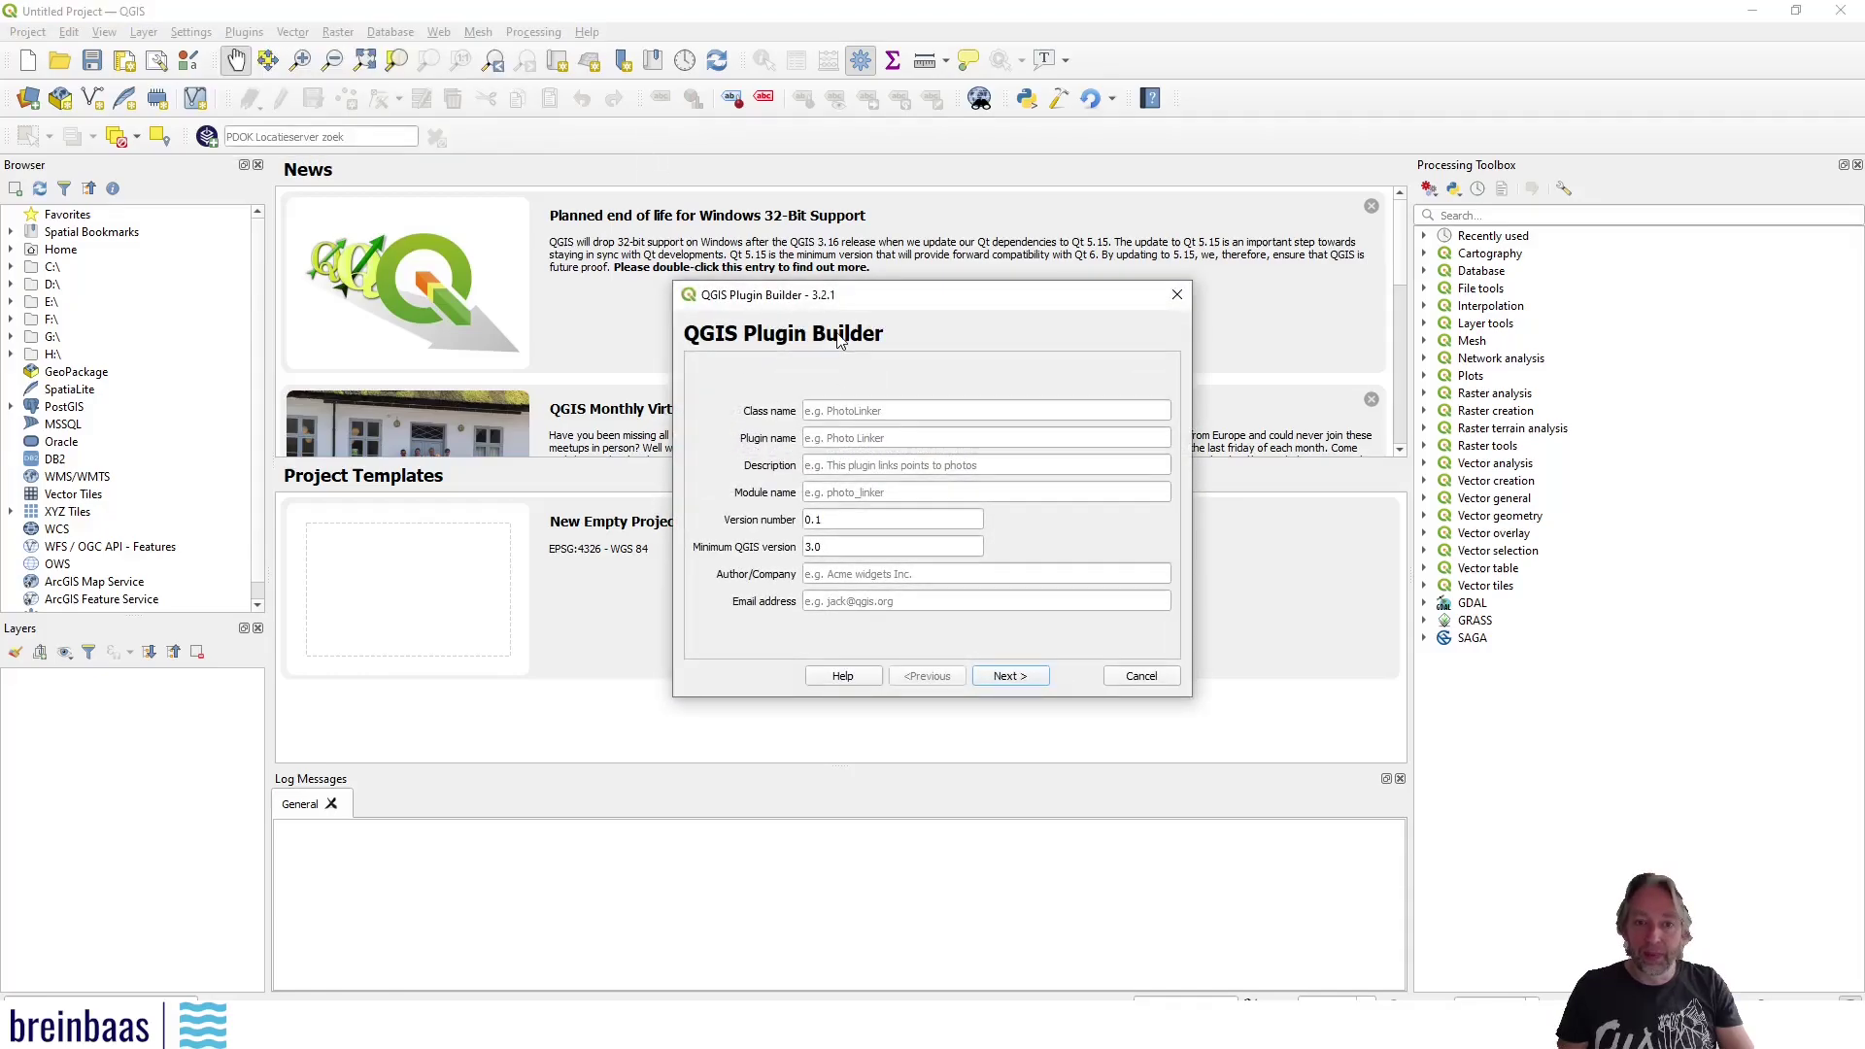
{"action": "left_click", "coordinate": [849, 410]}
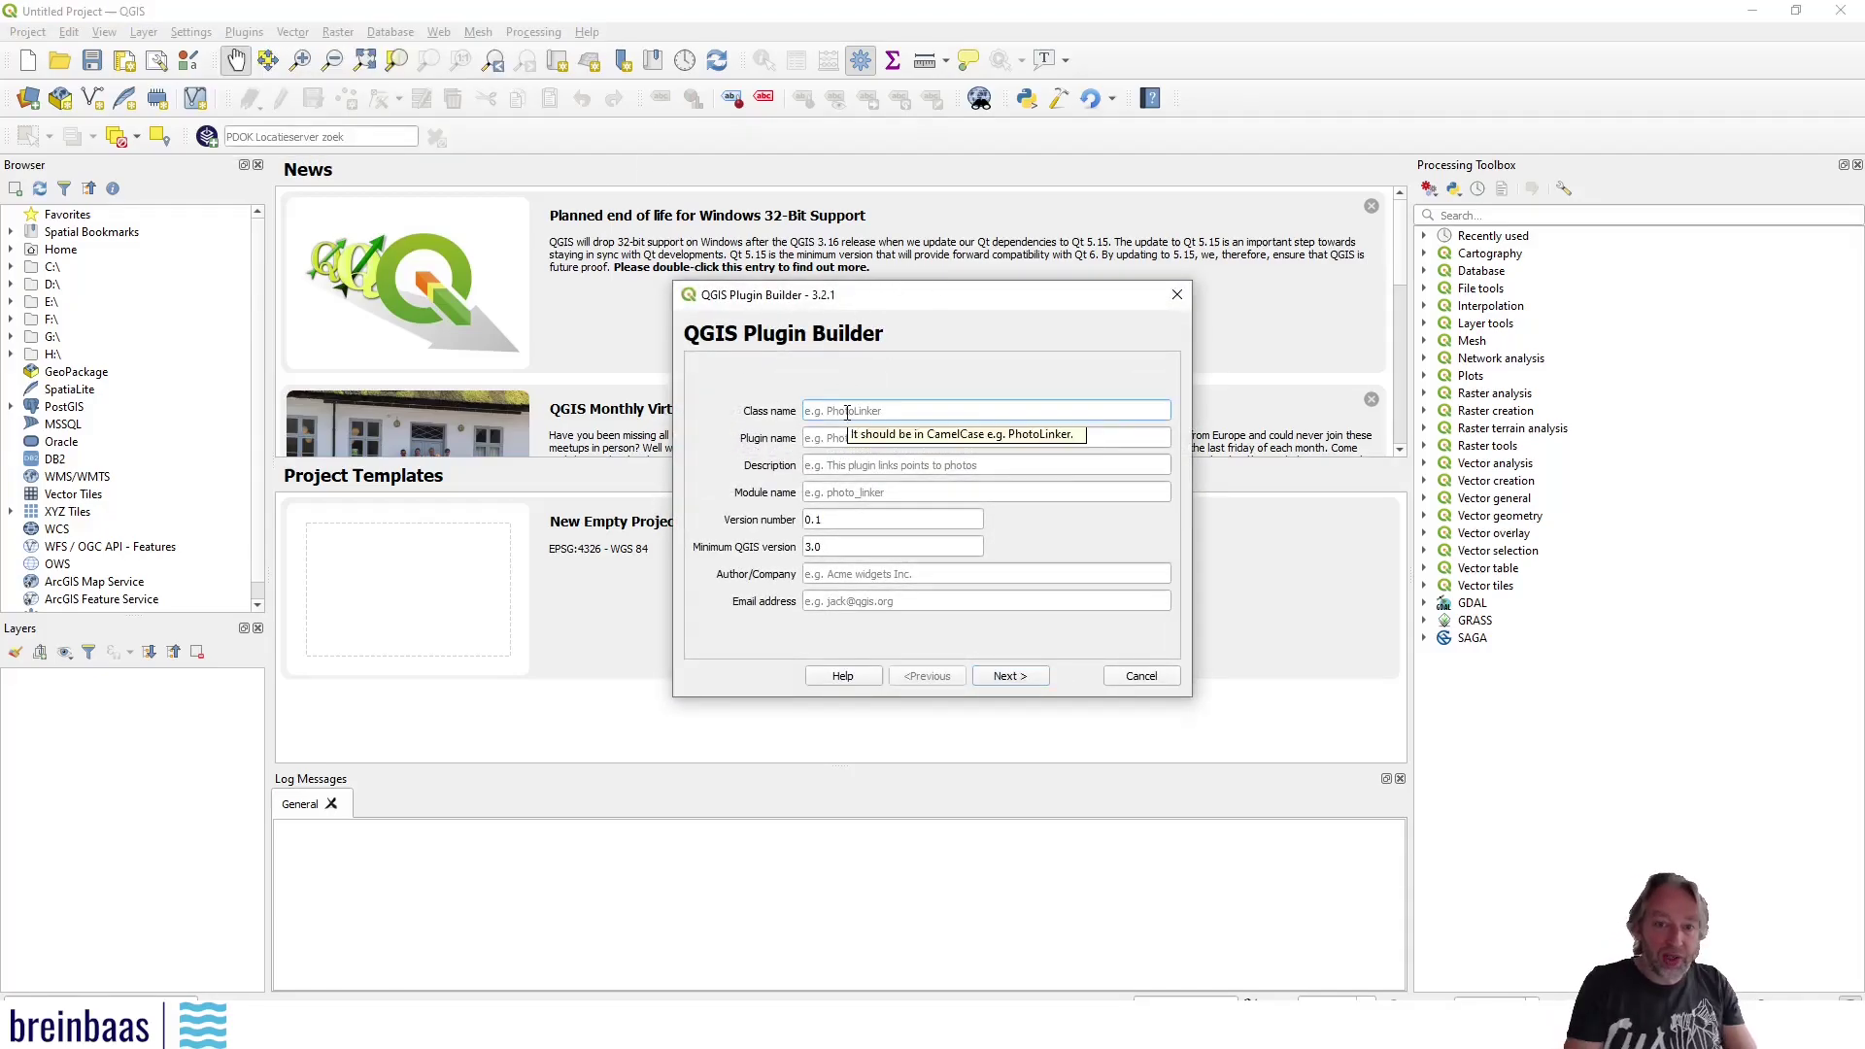
{"action": "type", "text": "Example"}
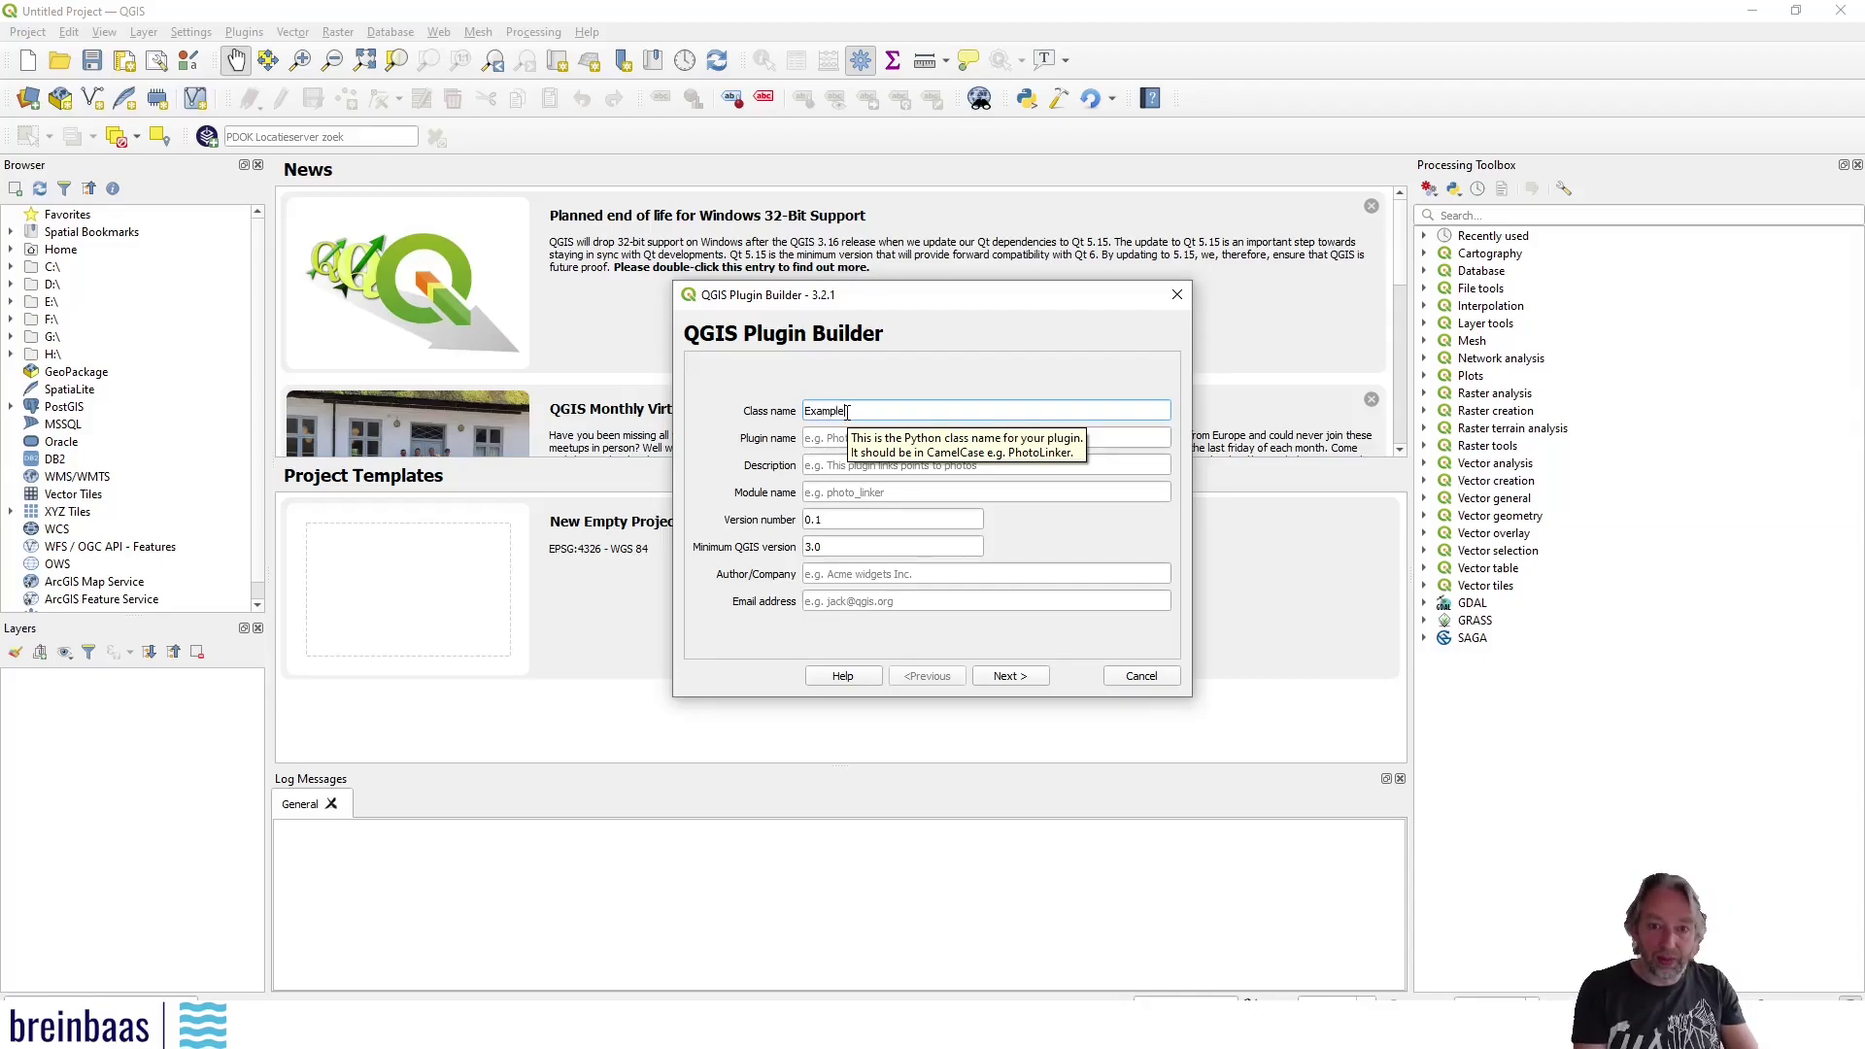
{"action": "key", "text": "Tab"}
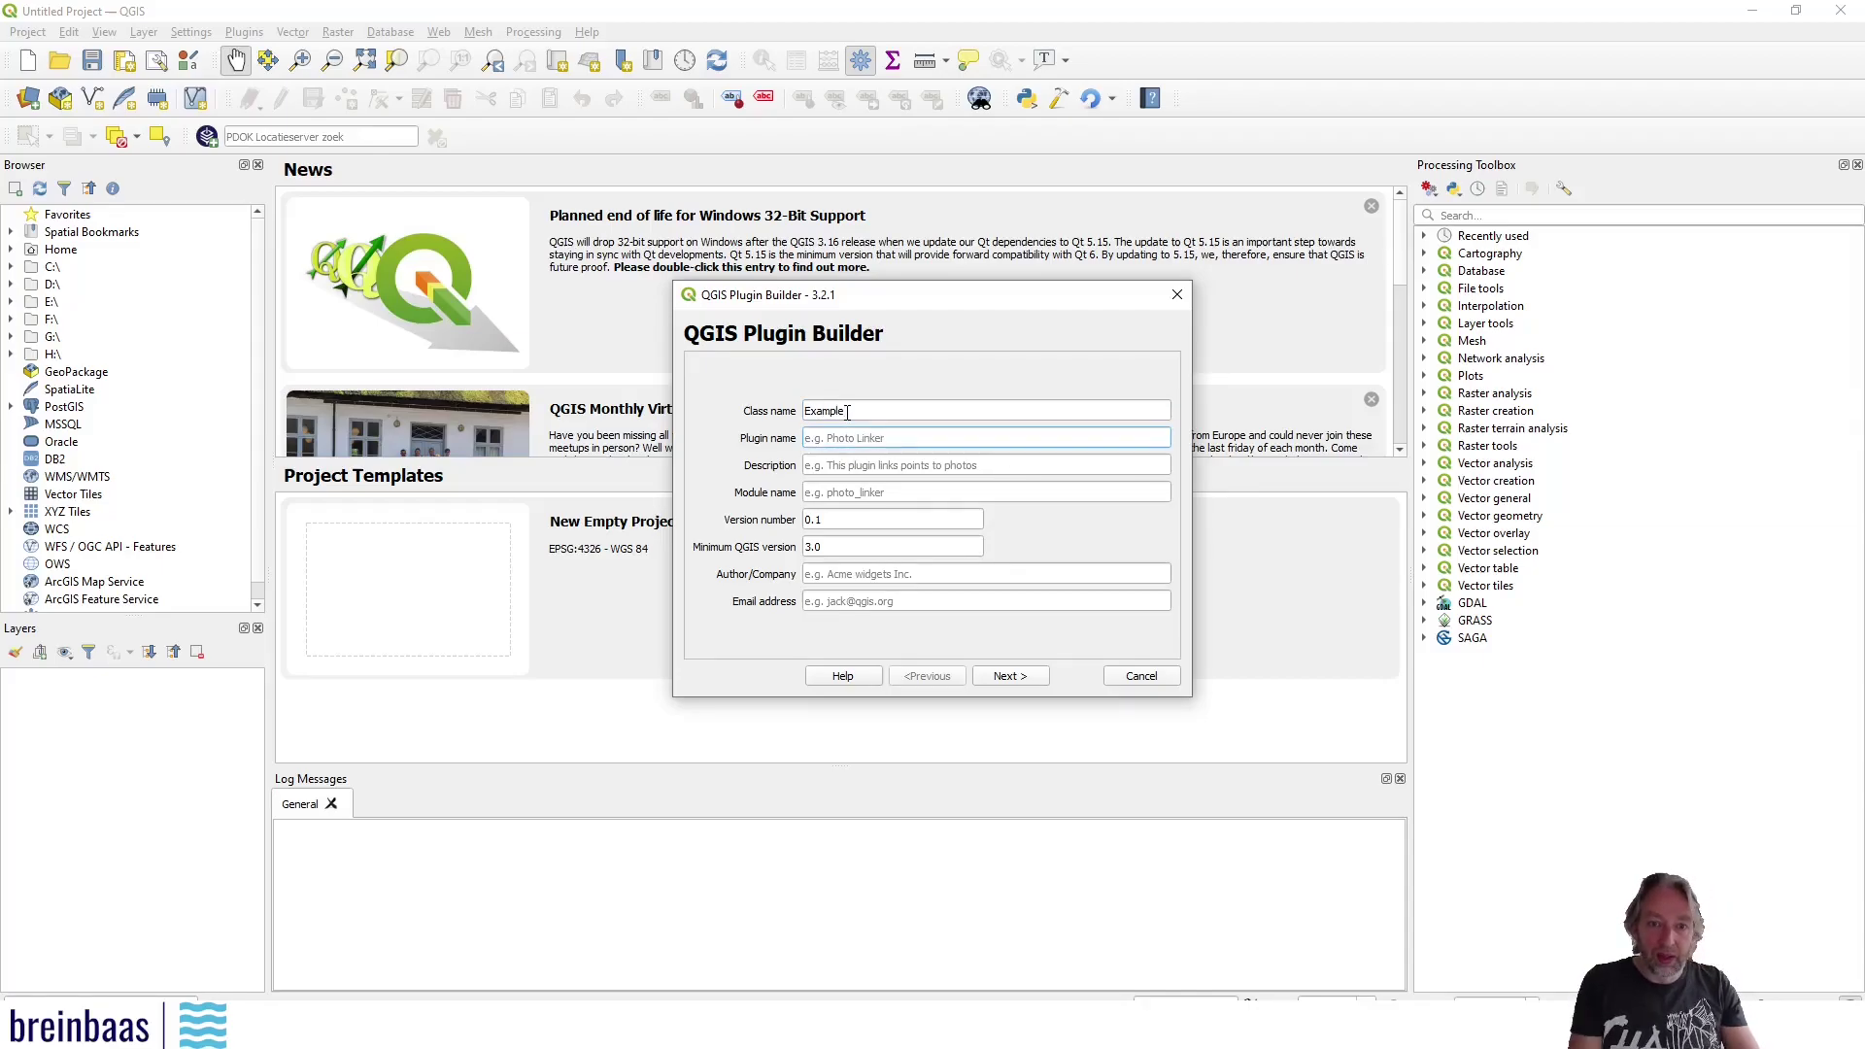
Fill in plugin name Example, description 'just an example', module example, and the author and e-mail fields
{"action": "type", "text": "Example"}
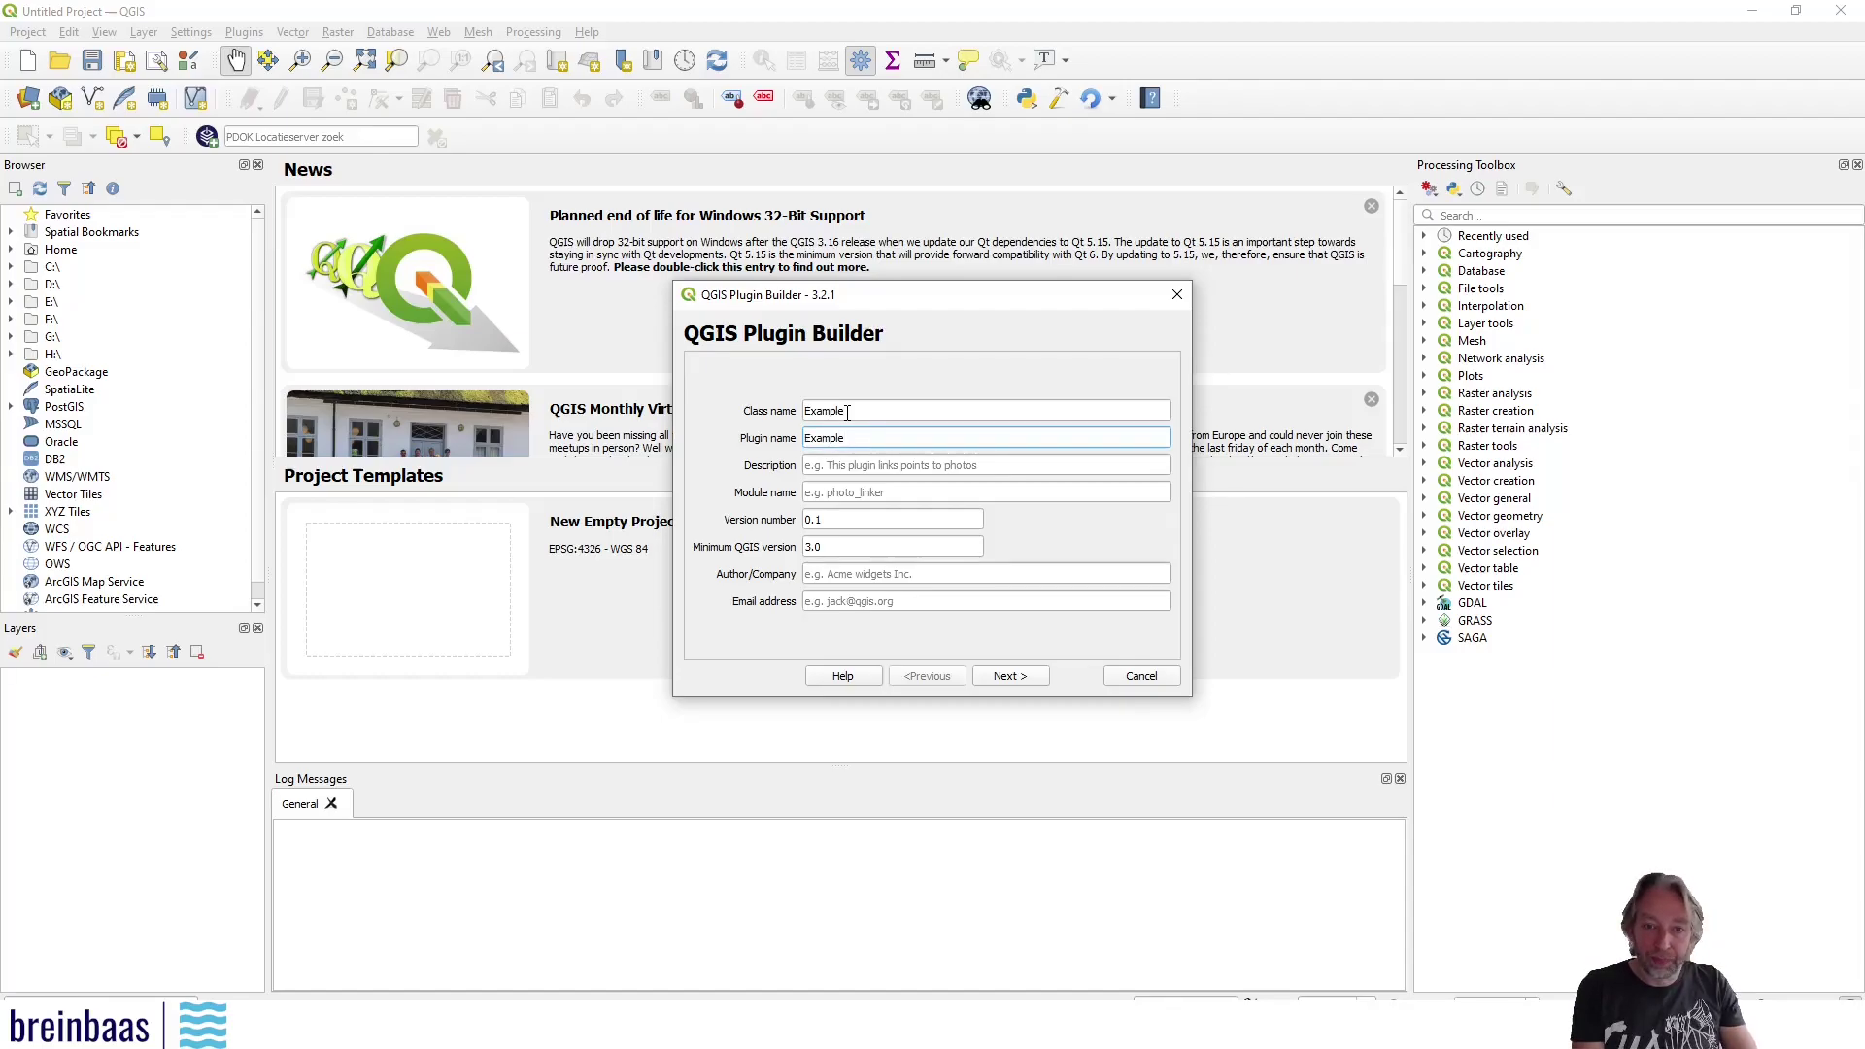
{"action": "key", "text": "Tab"}
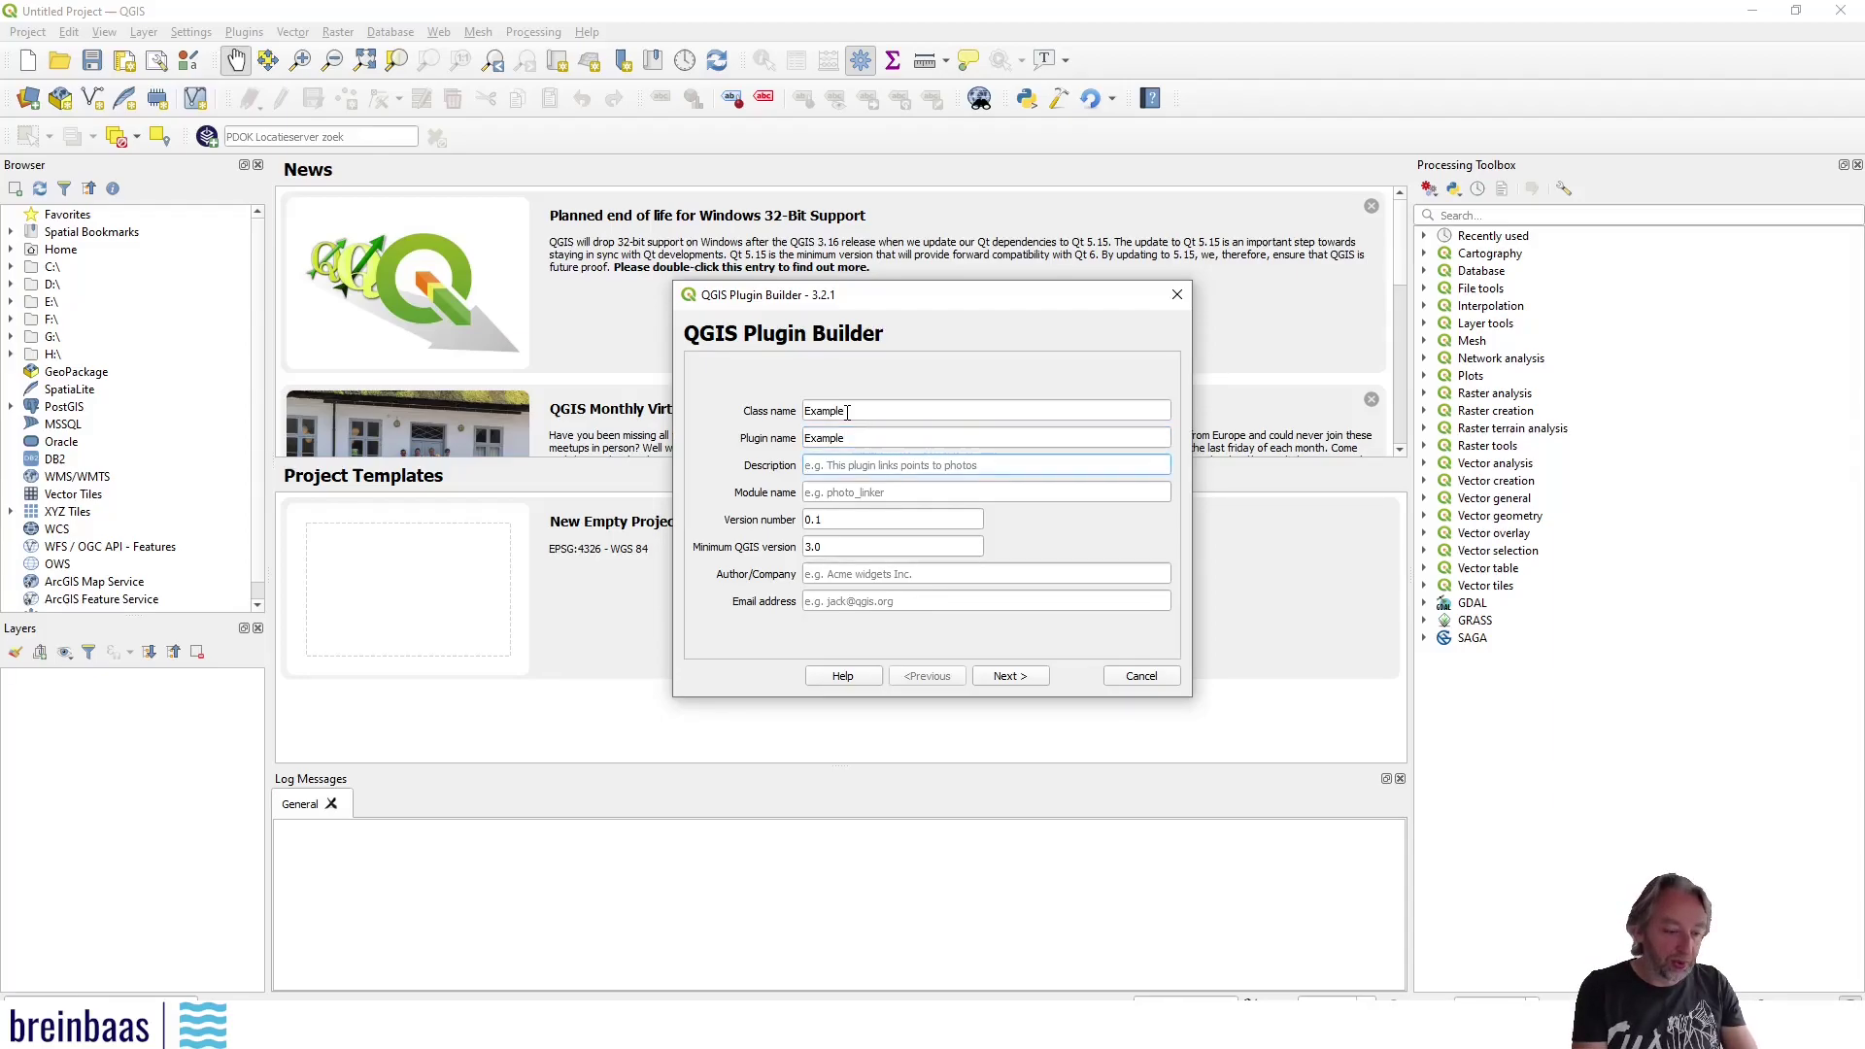
{"action": "type", "text": "just an ex"}
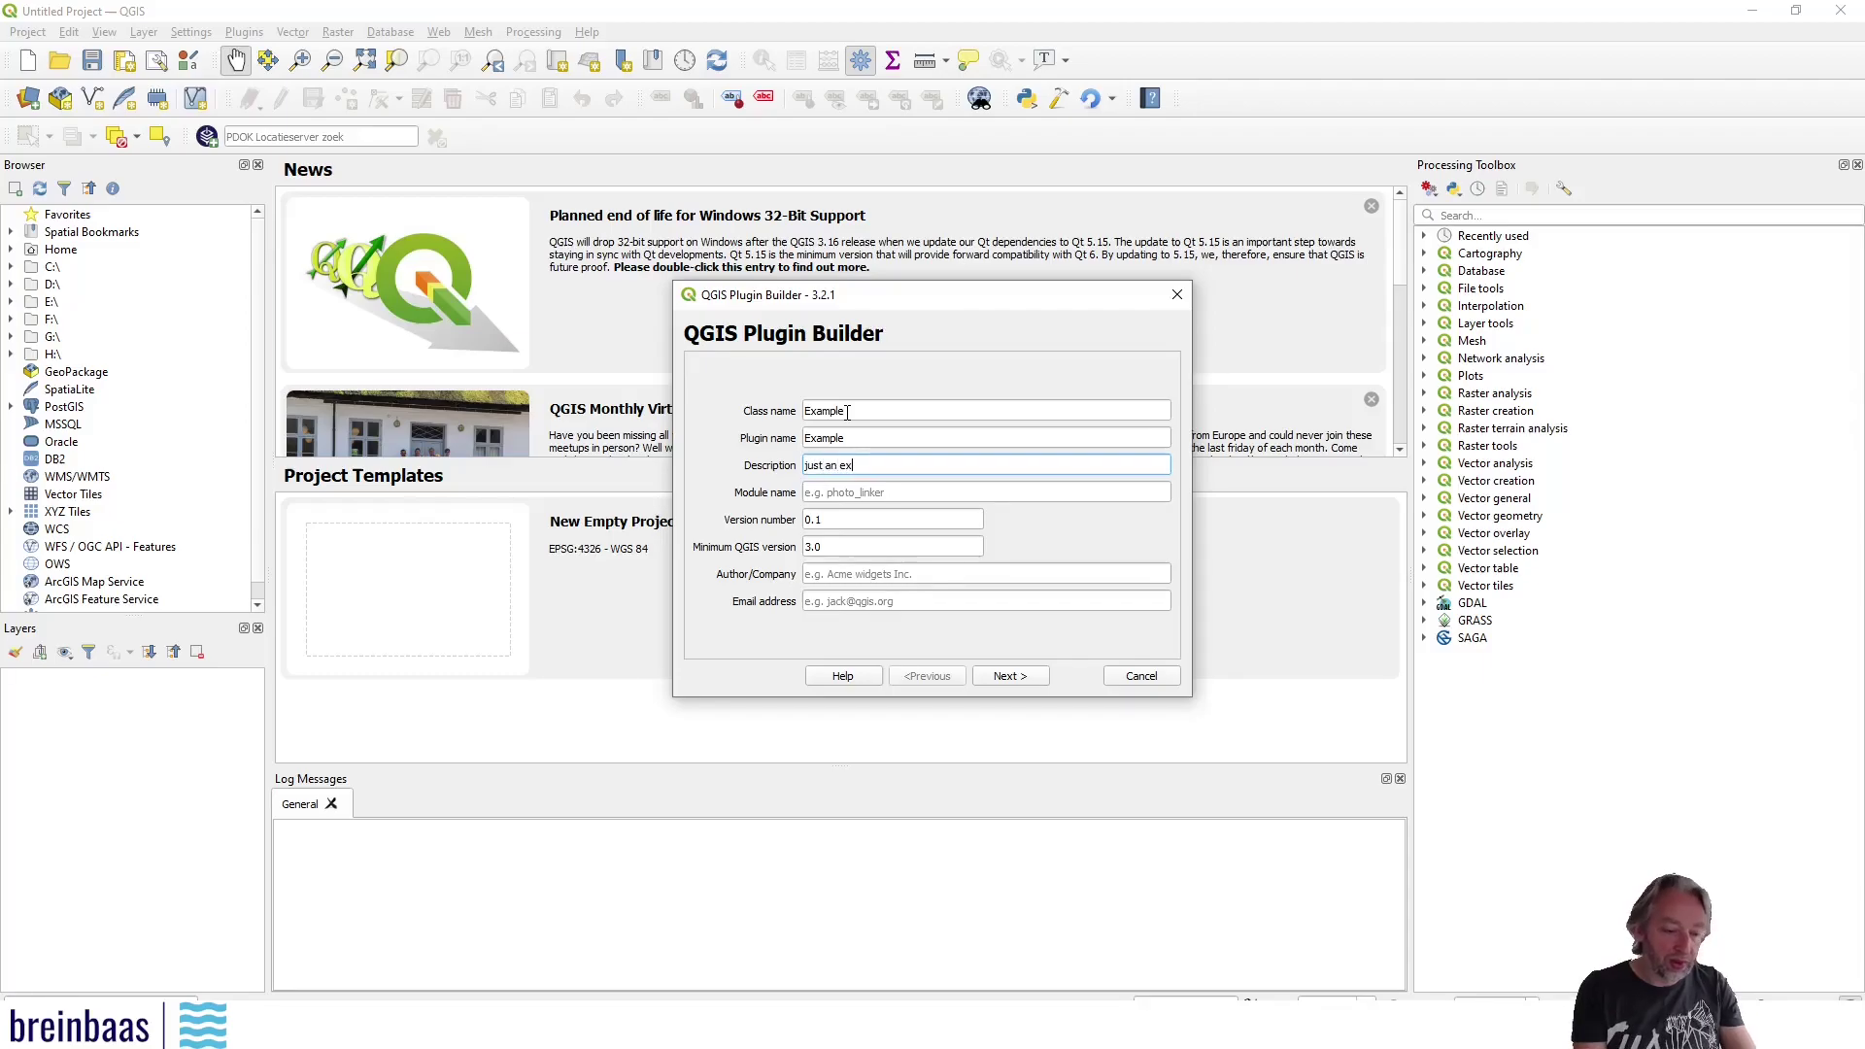
{"action": "type", "text": "ample"}
{"action": "key", "text": "Tab"}
{"action": "type", "text": "exam"}
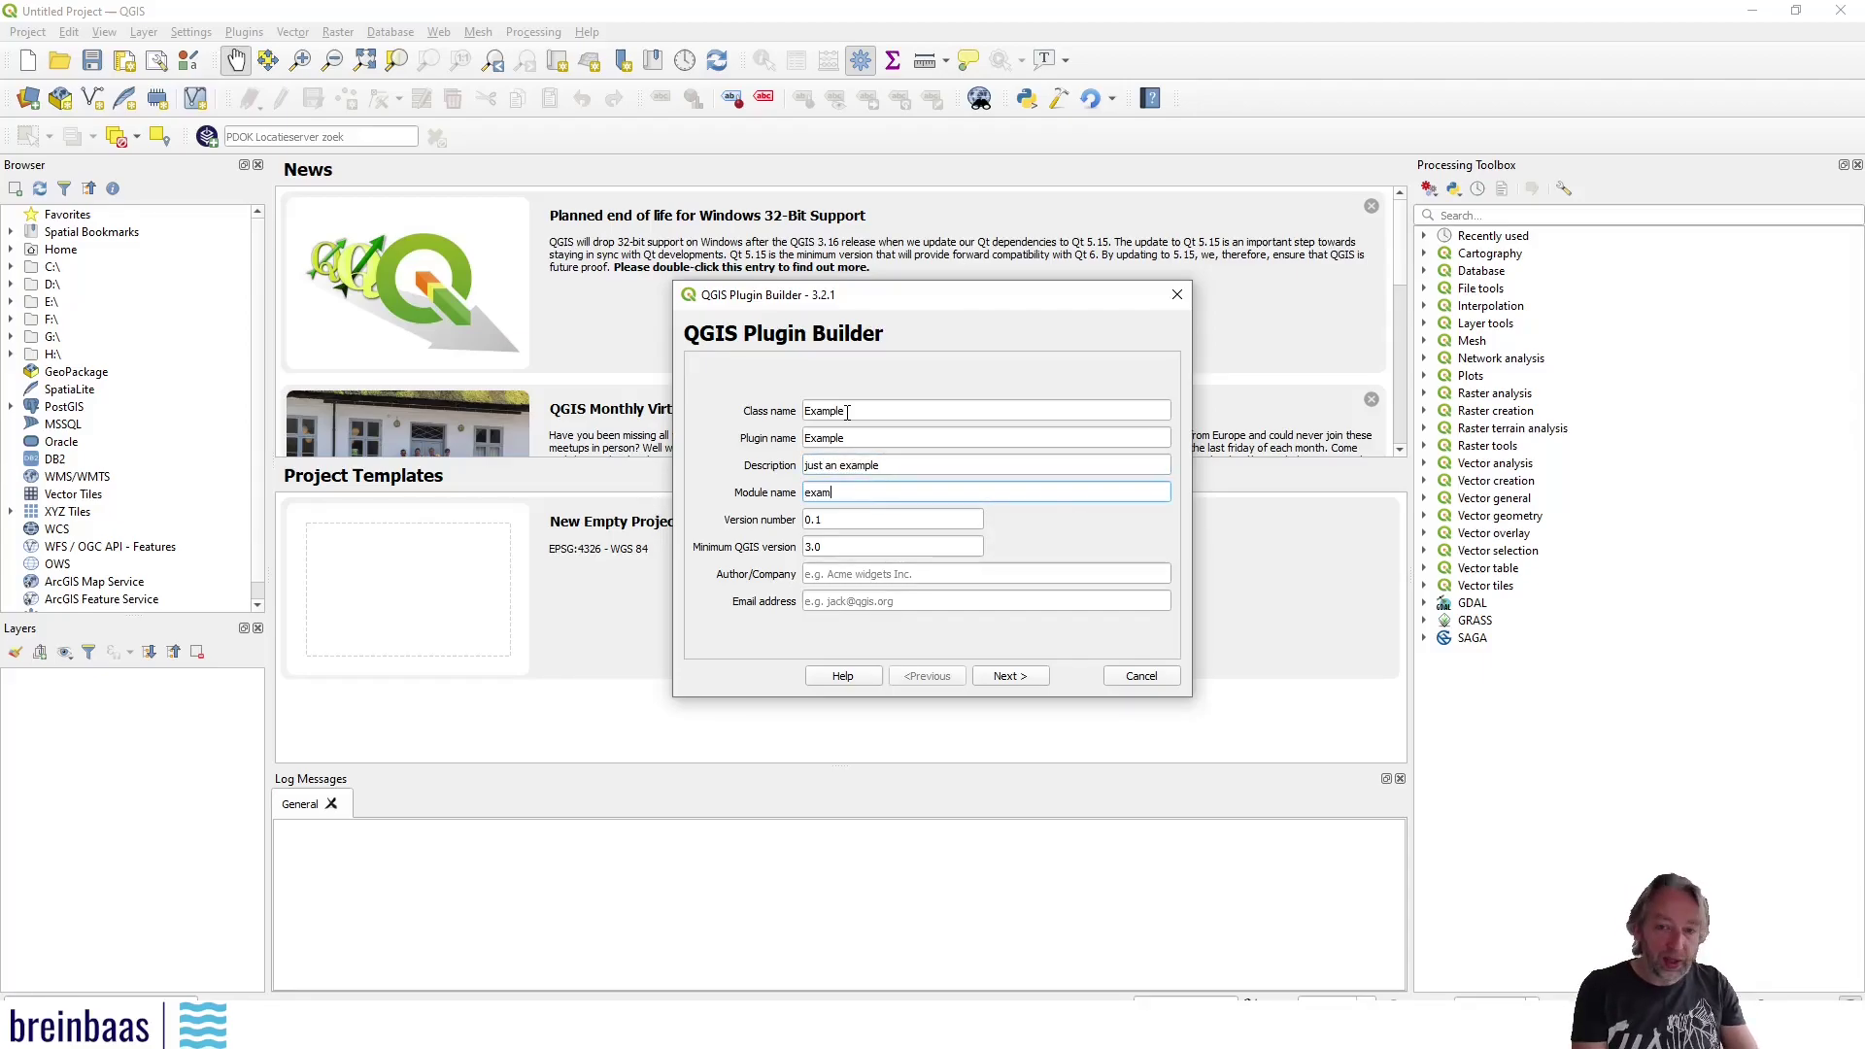
{"action": "key", "text": "Tab"}
{"action": "key", "text": "Tab"}
{"action": "key", "text": "Tab"}
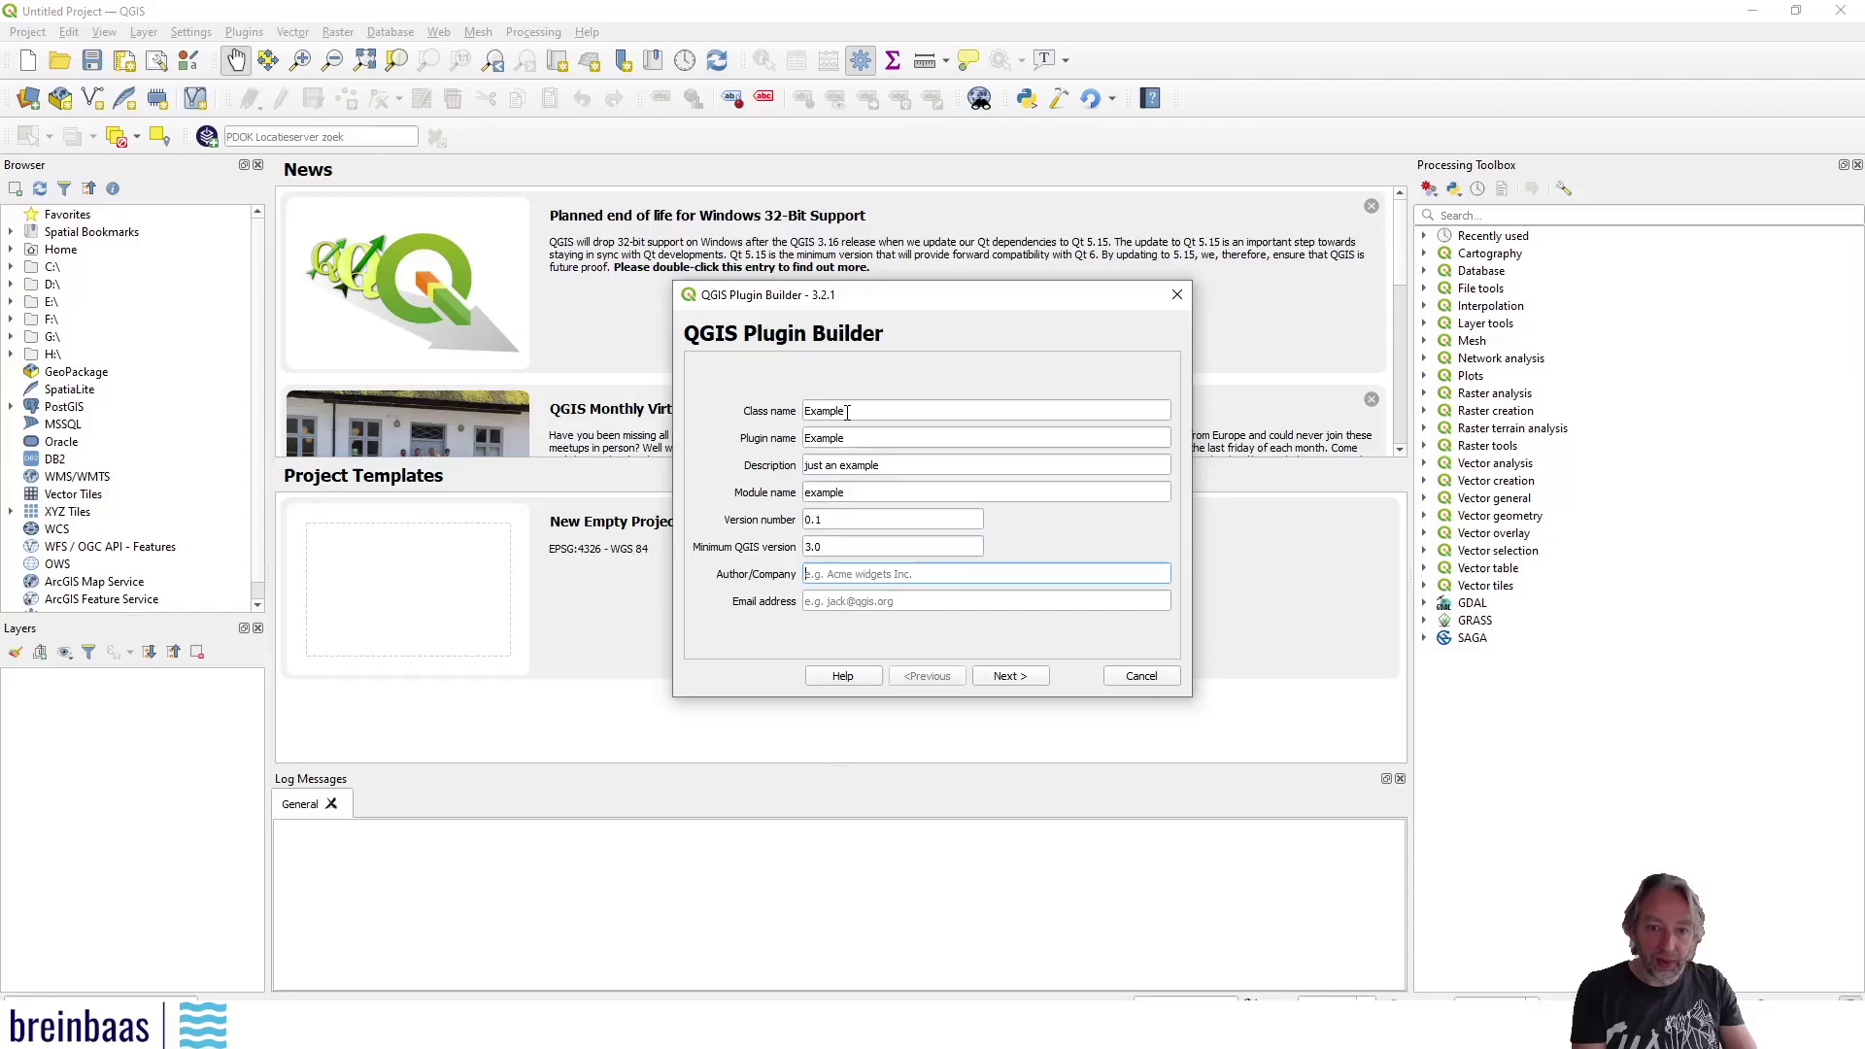
{"action": "type", "text": "breinbaas"}
{"action": "key", "text": "Tab"}
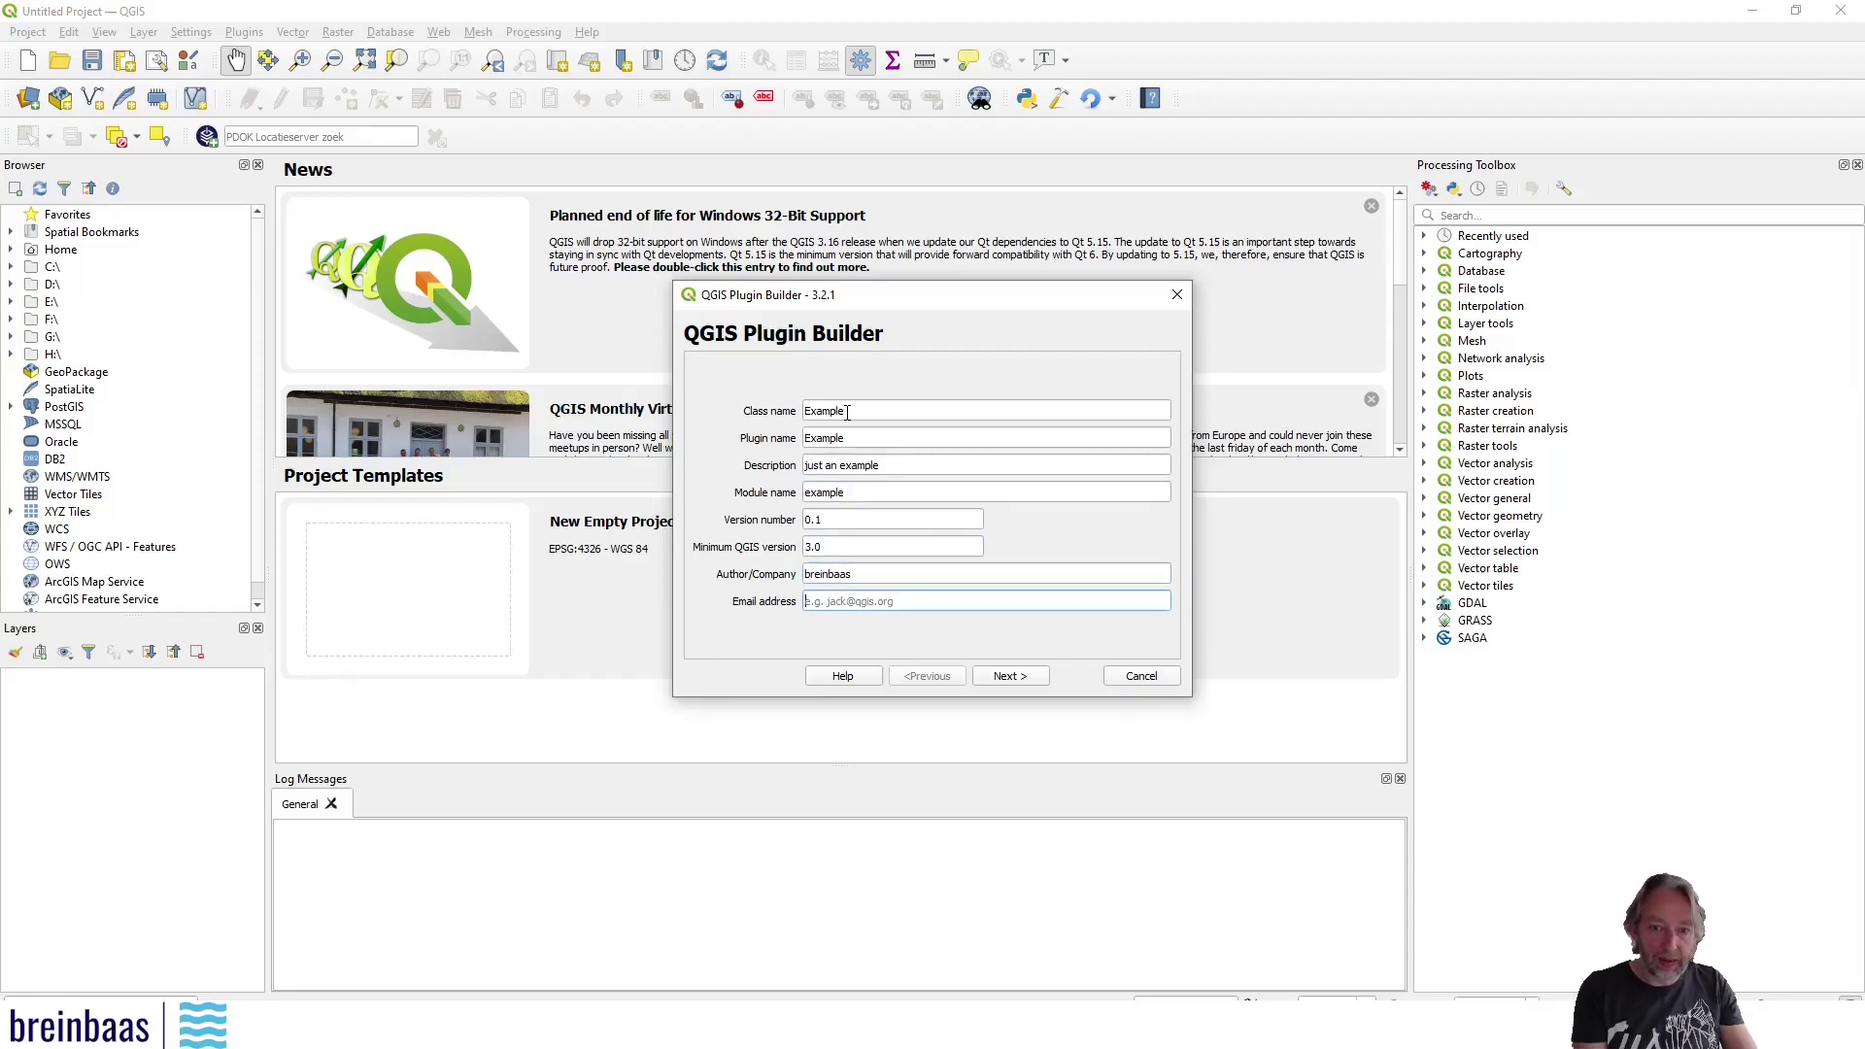
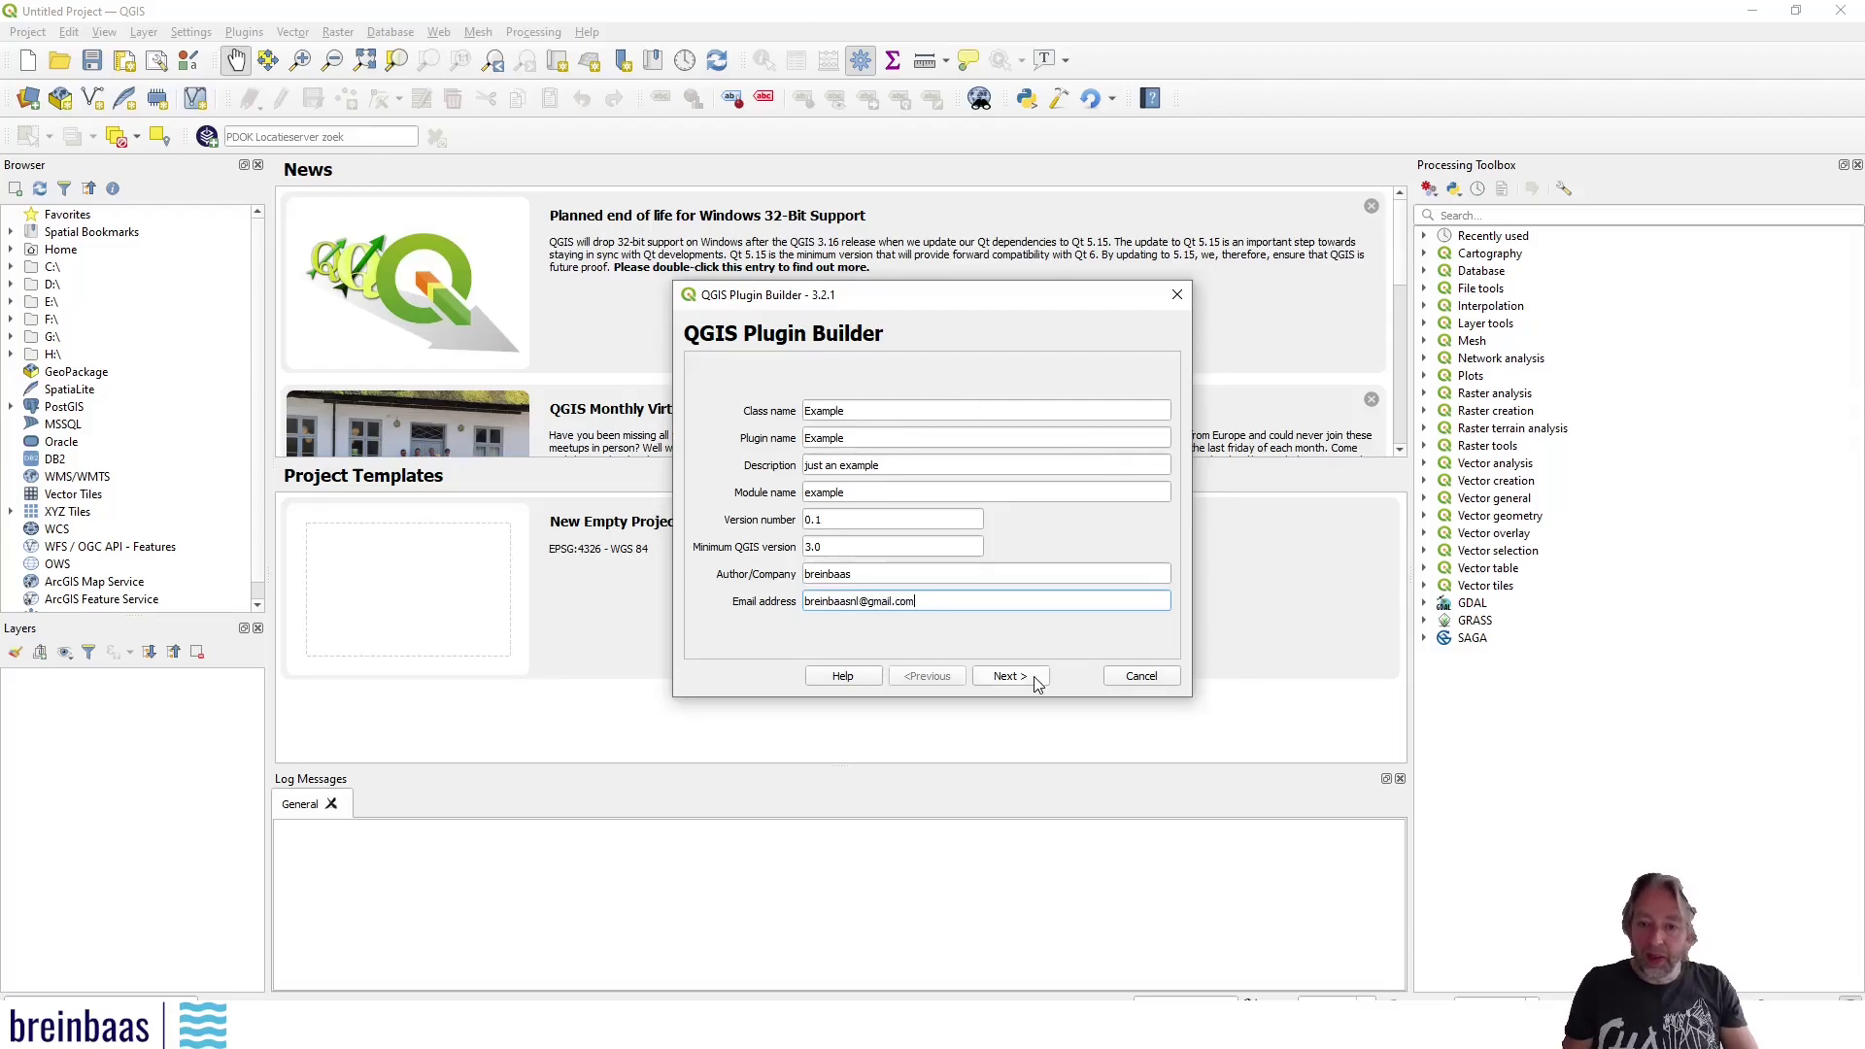
Advance to the template page and keep the 'Tool button with dialog' template
{"action": "left_click", "coordinate": [1037, 685]}
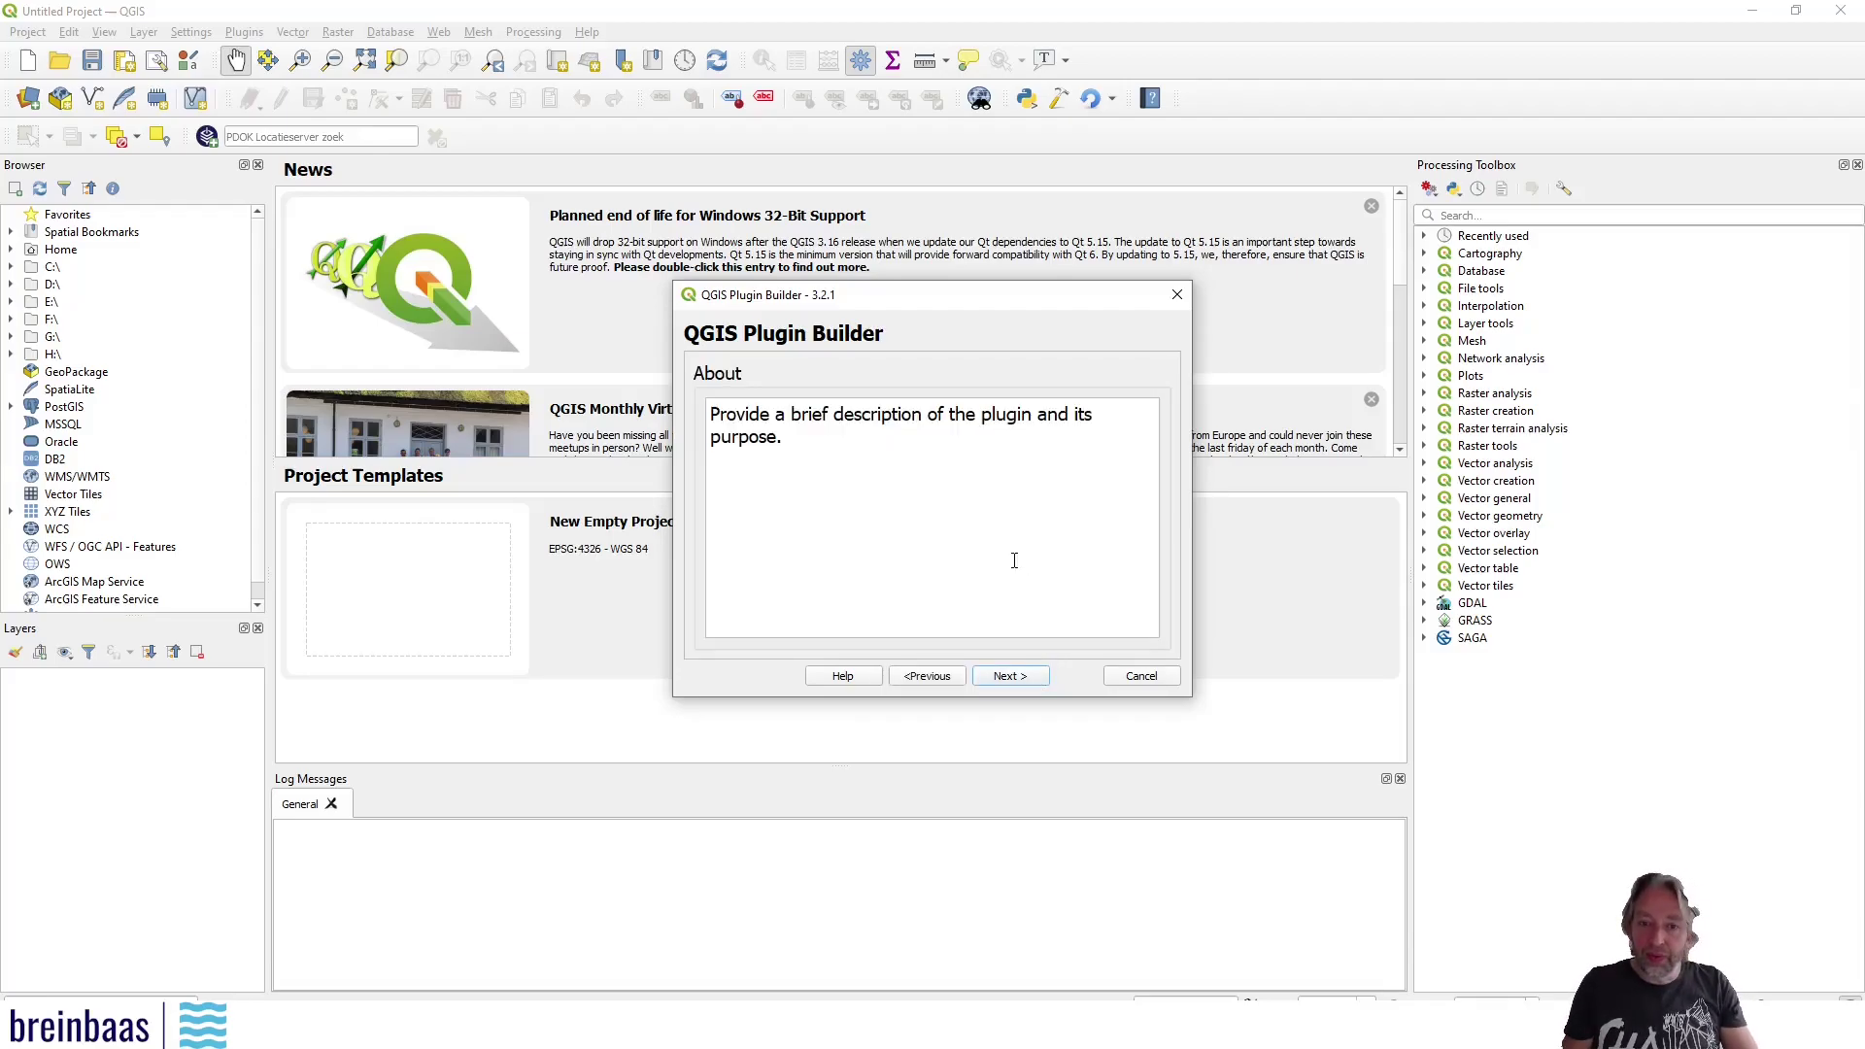
{"action": "left_click", "coordinate": [1007, 675]}
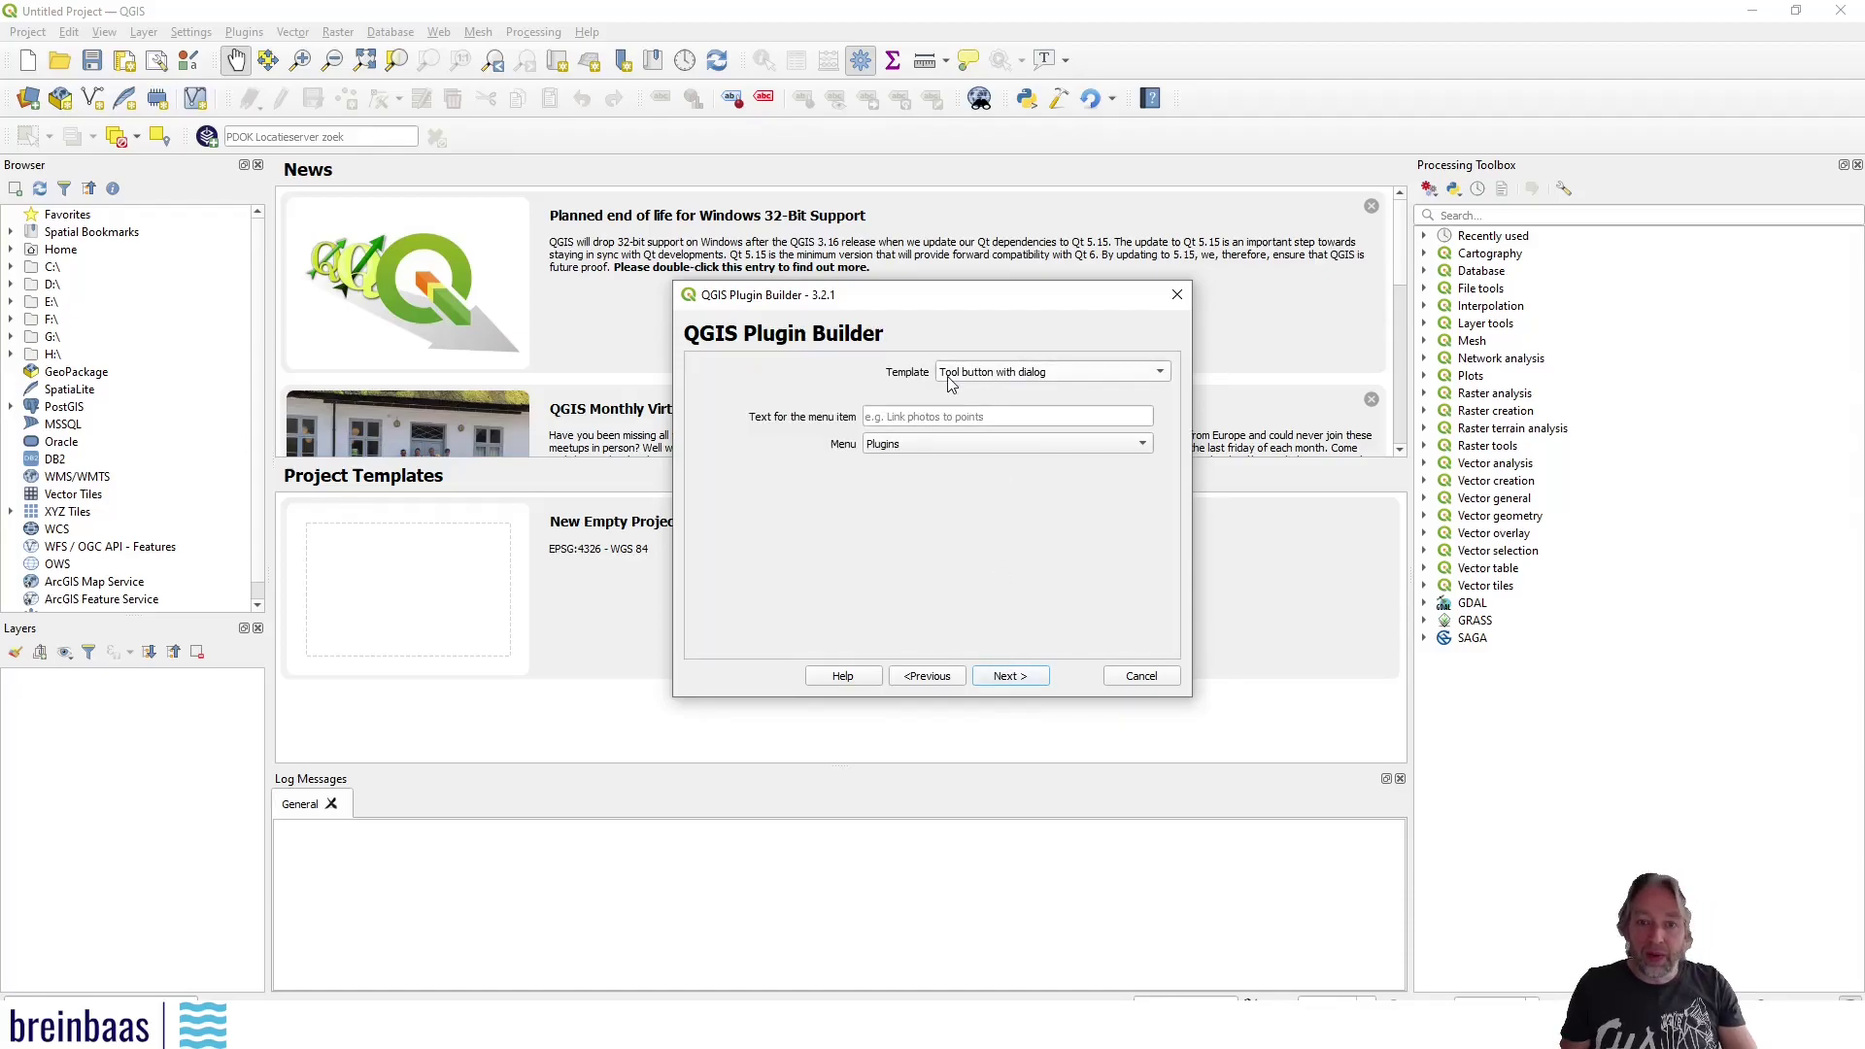
{"action": "left_click", "coordinate": [1067, 374]}
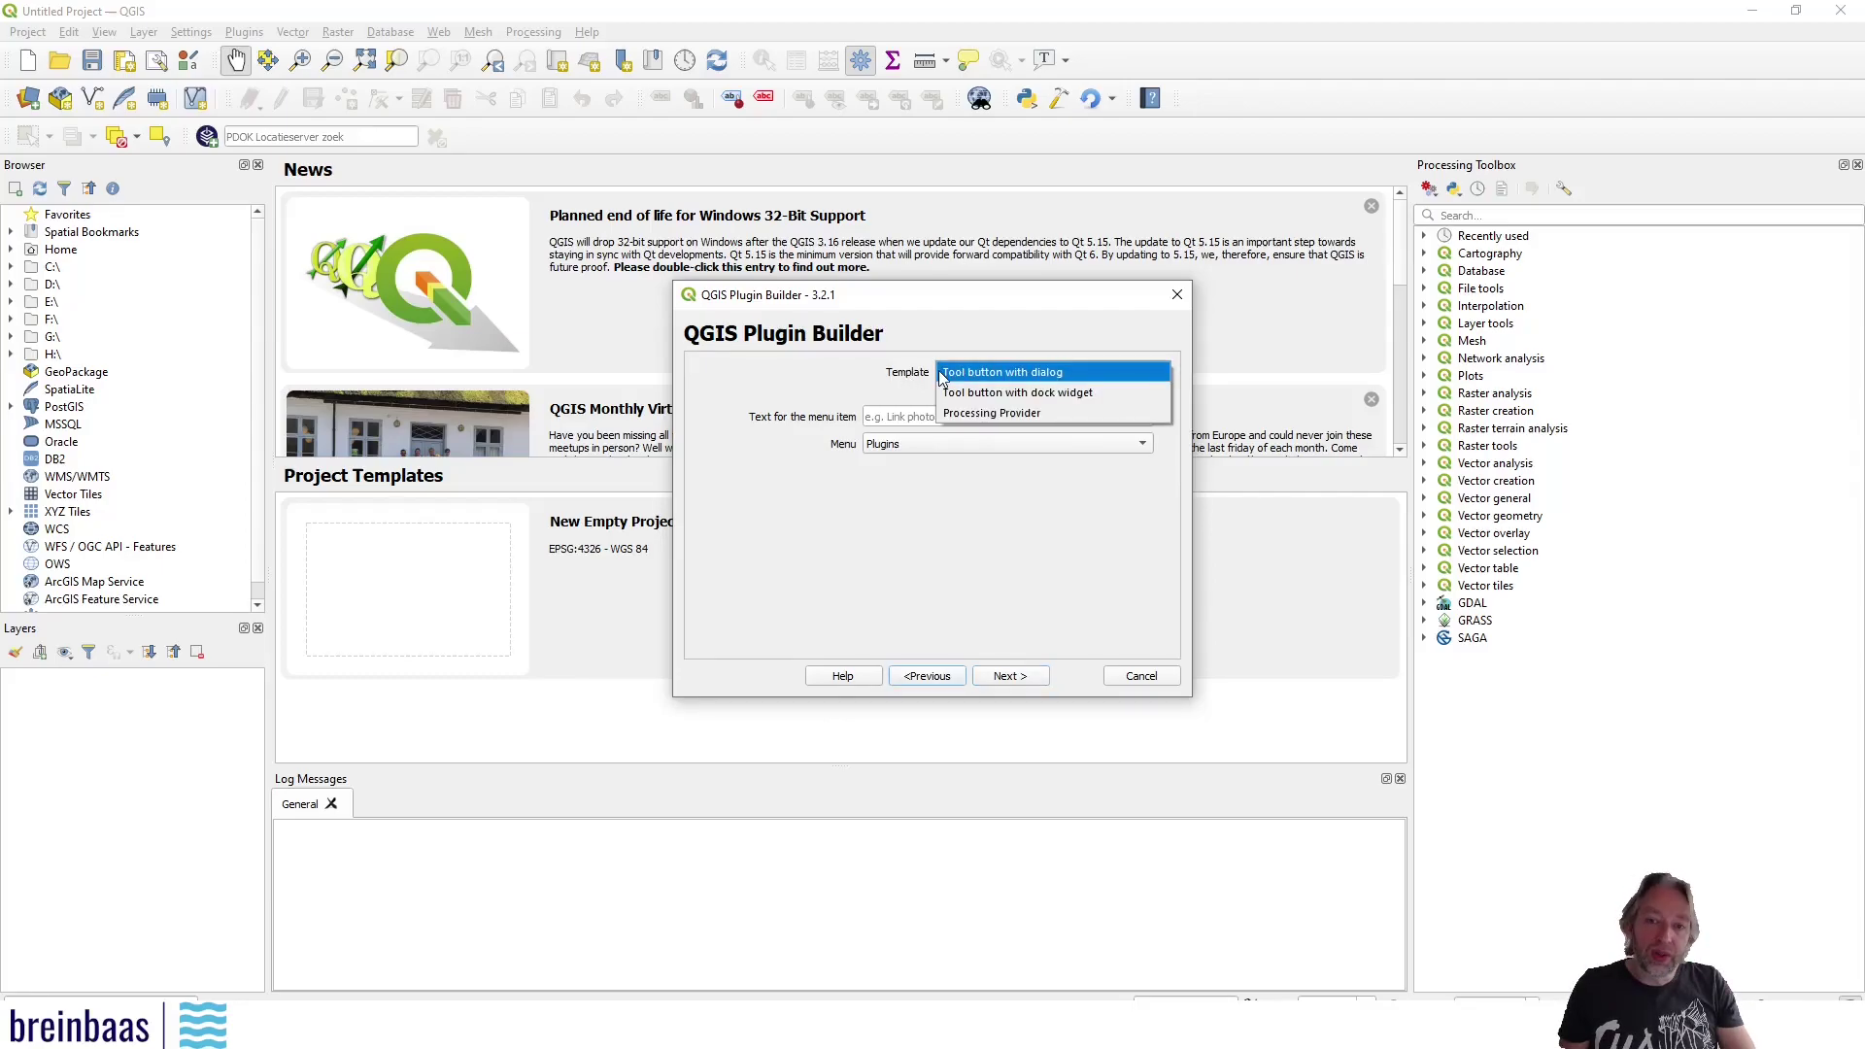
{"action": "left_click", "coordinate": [1055, 375]}
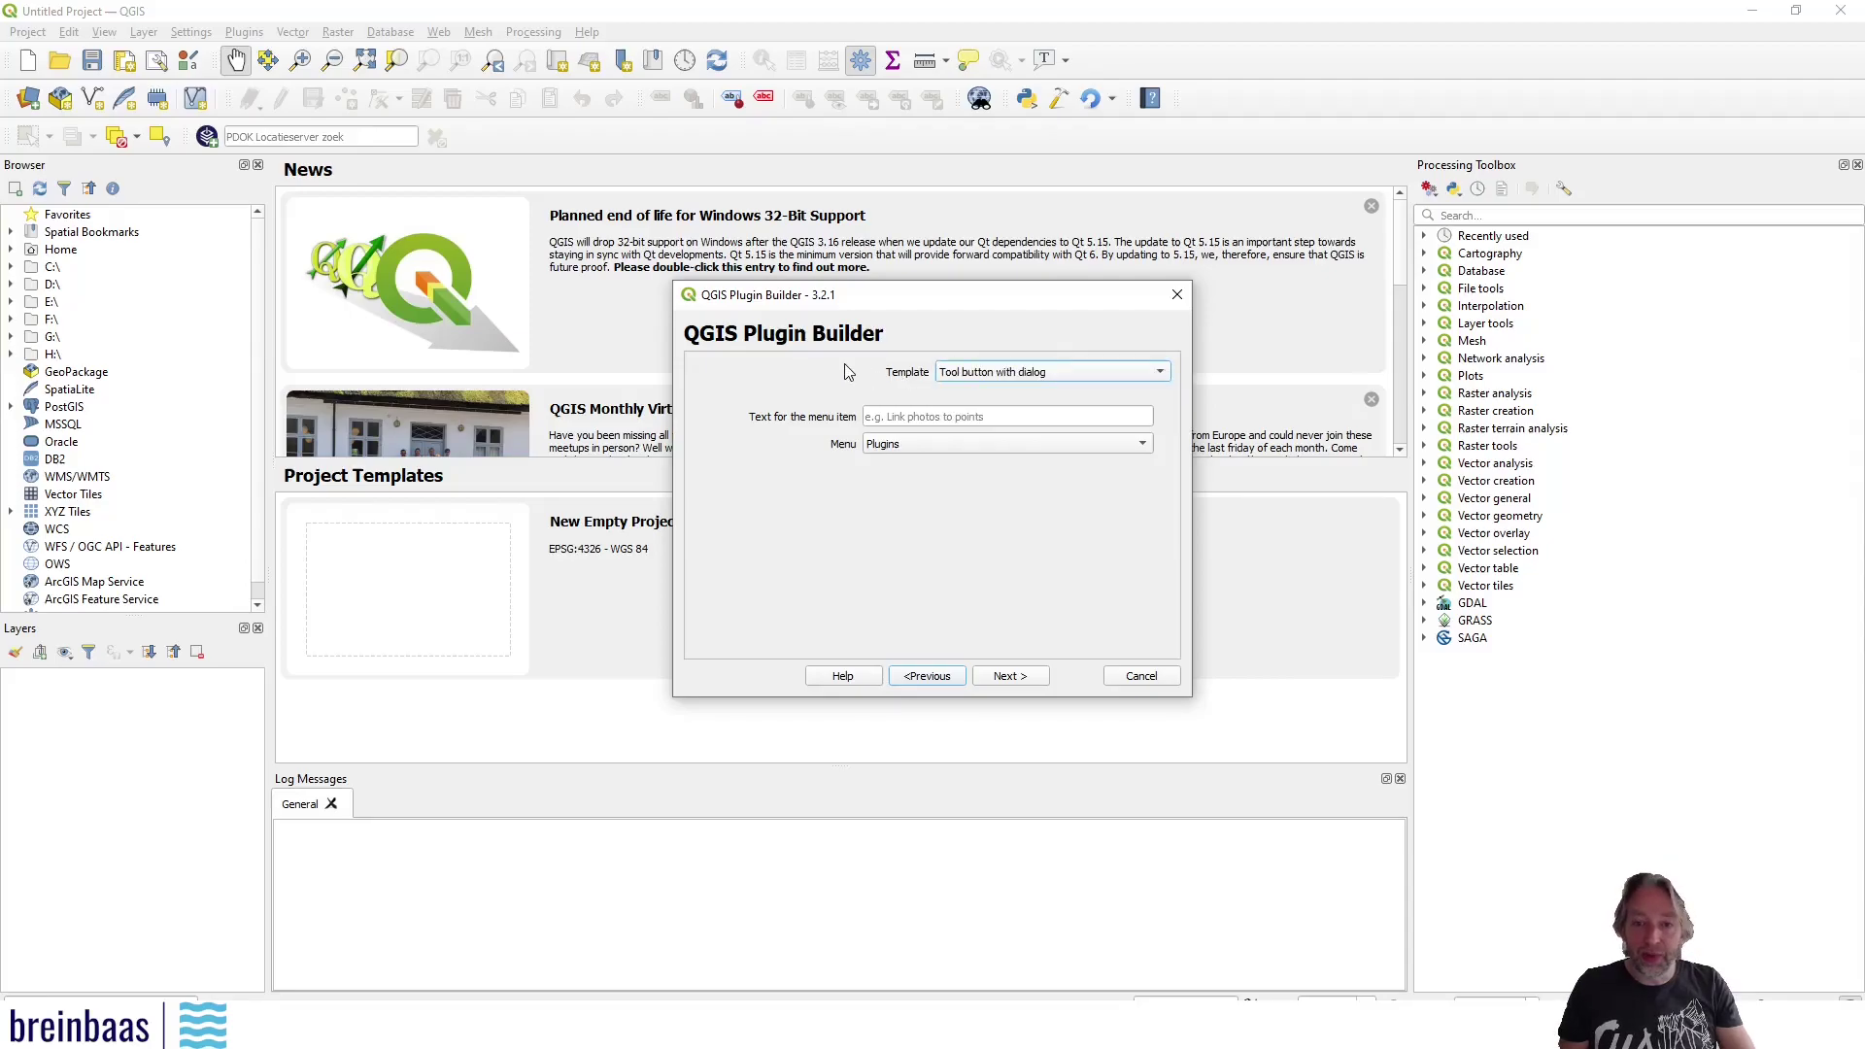
Set the menu text to Example under the Plugins menu and continue to optional components
{"action": "left_click", "coordinate": [903, 417]}
{"action": "type", "text": "Ex"}
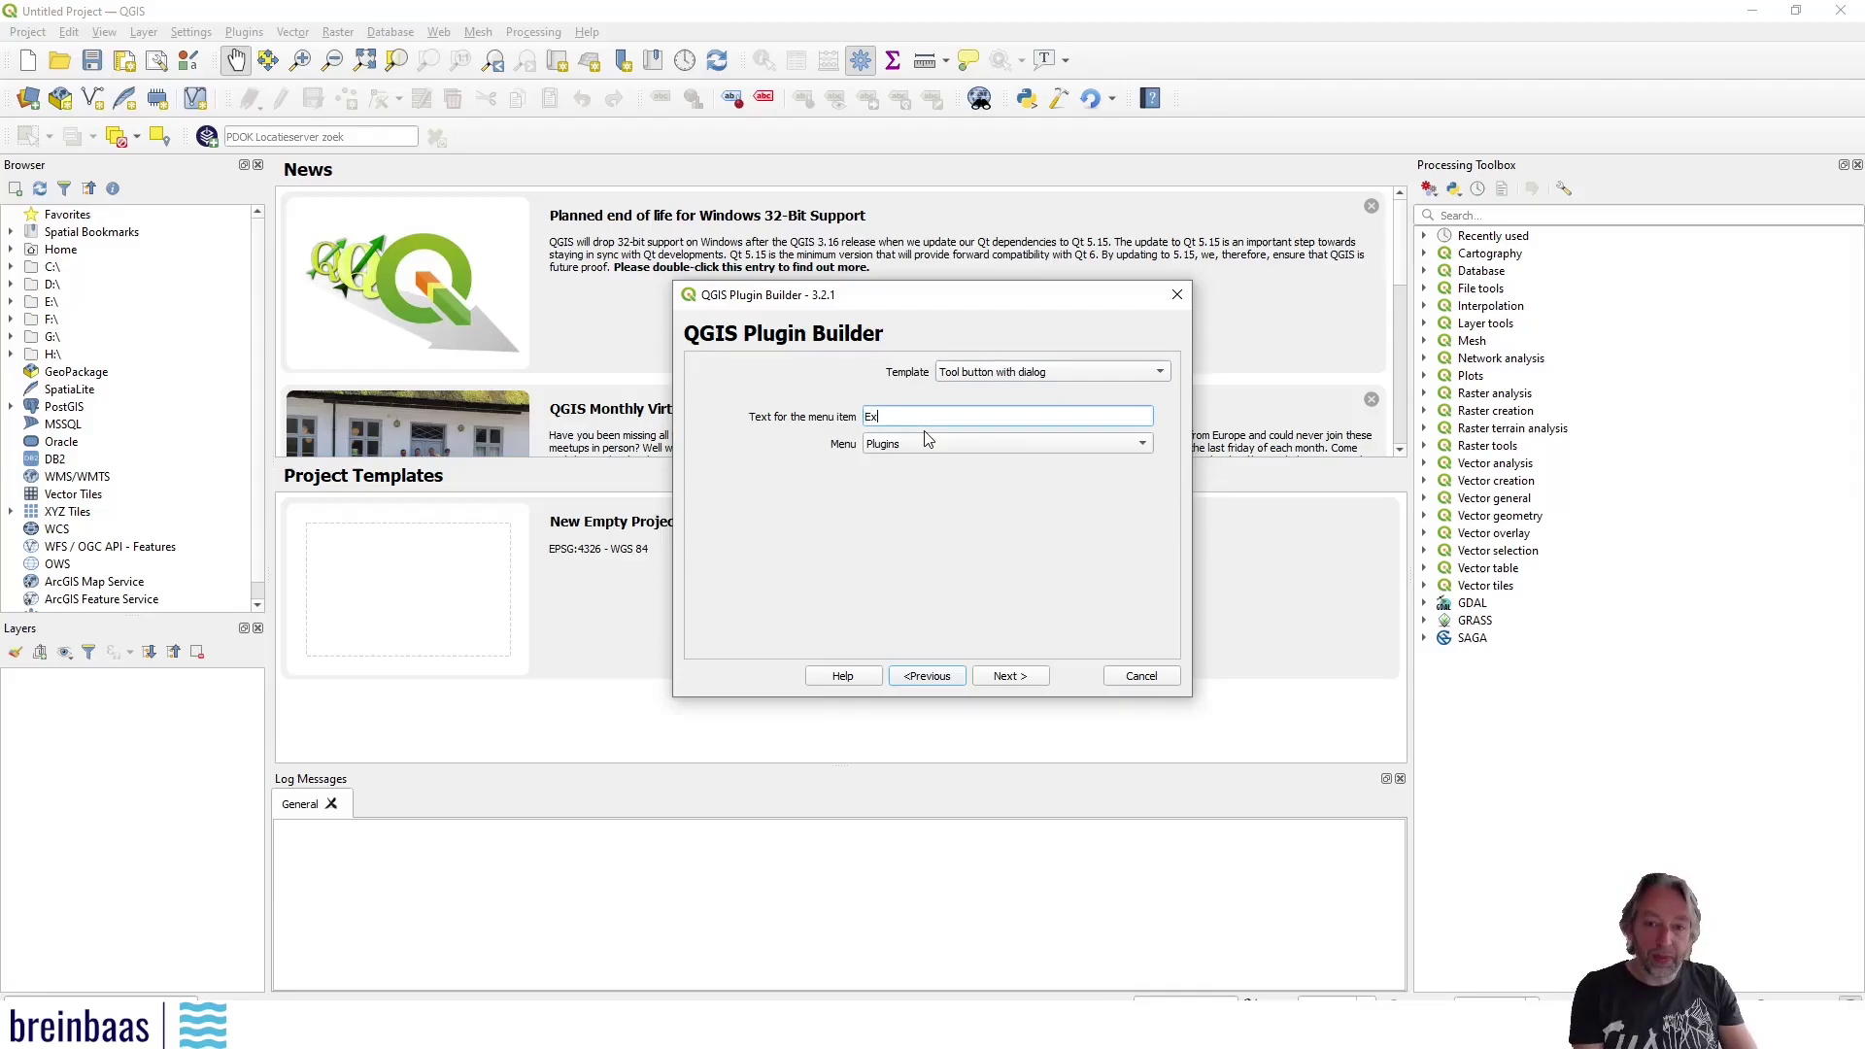
{"action": "type", "text": "ample"}
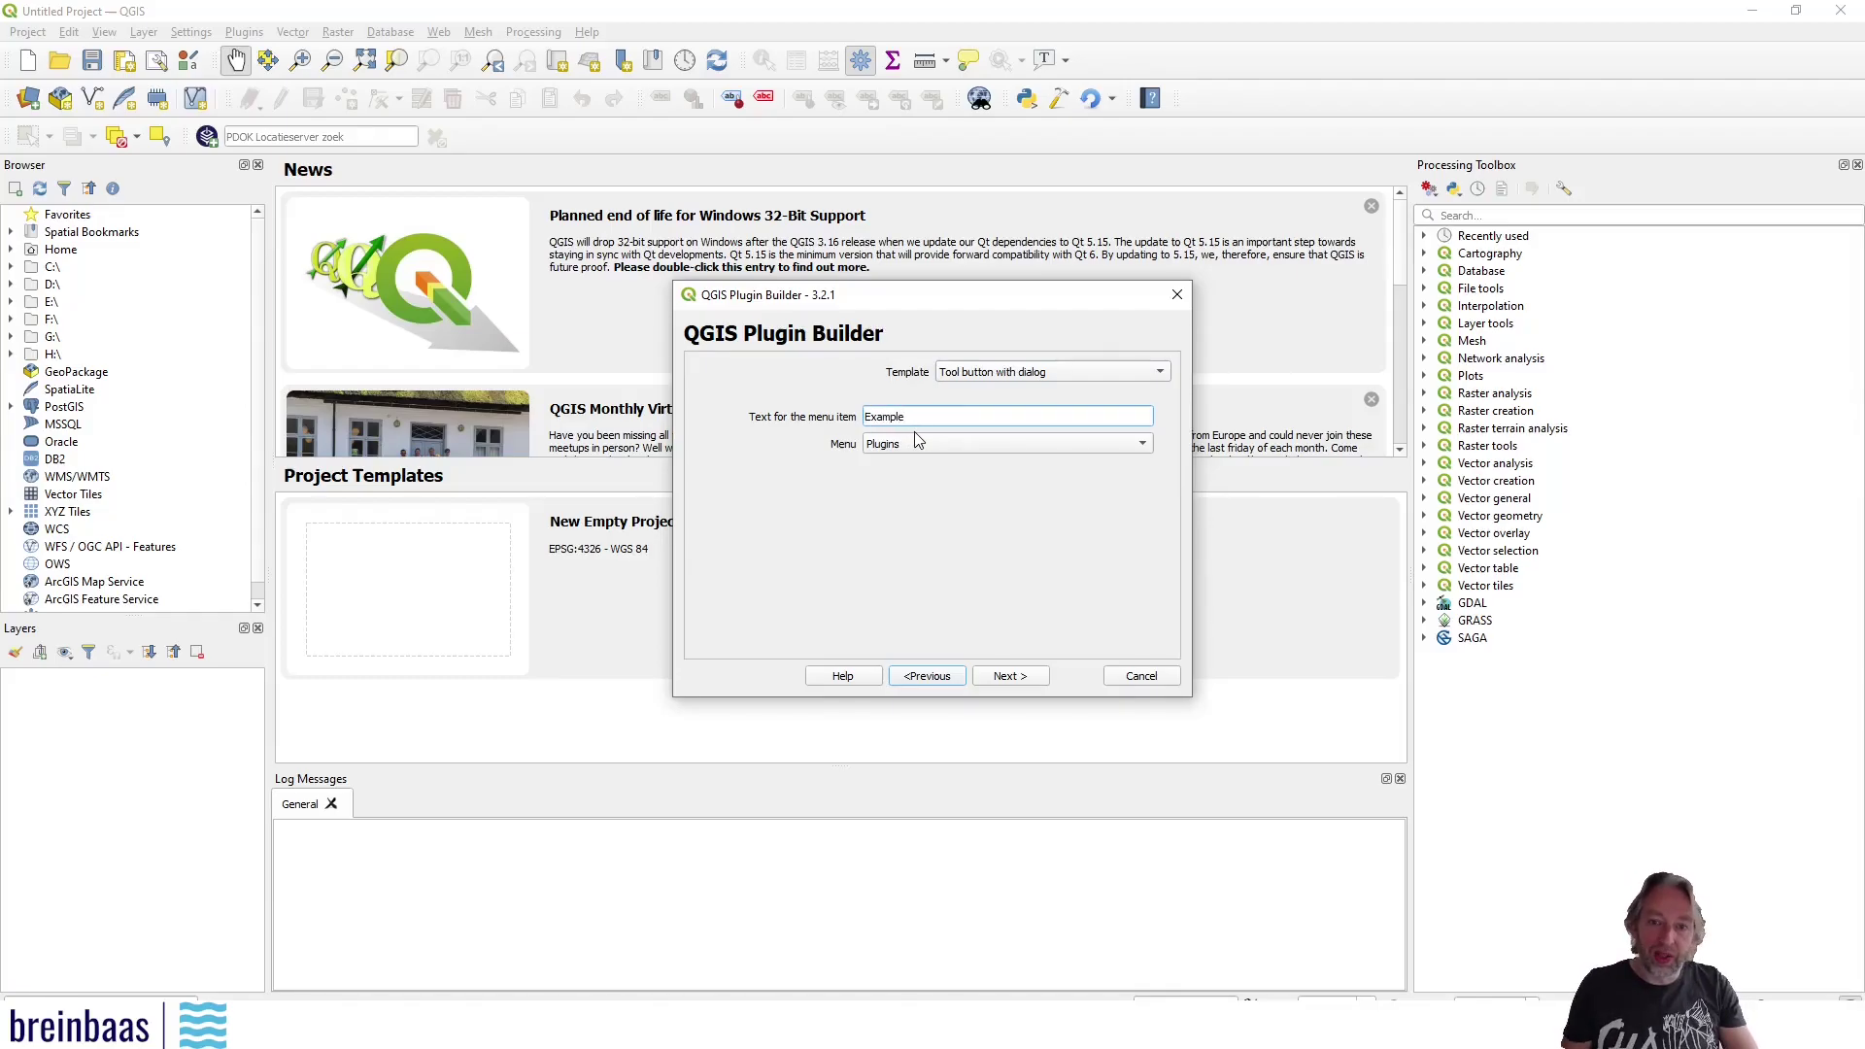
{"action": "key", "text": "Tab"}
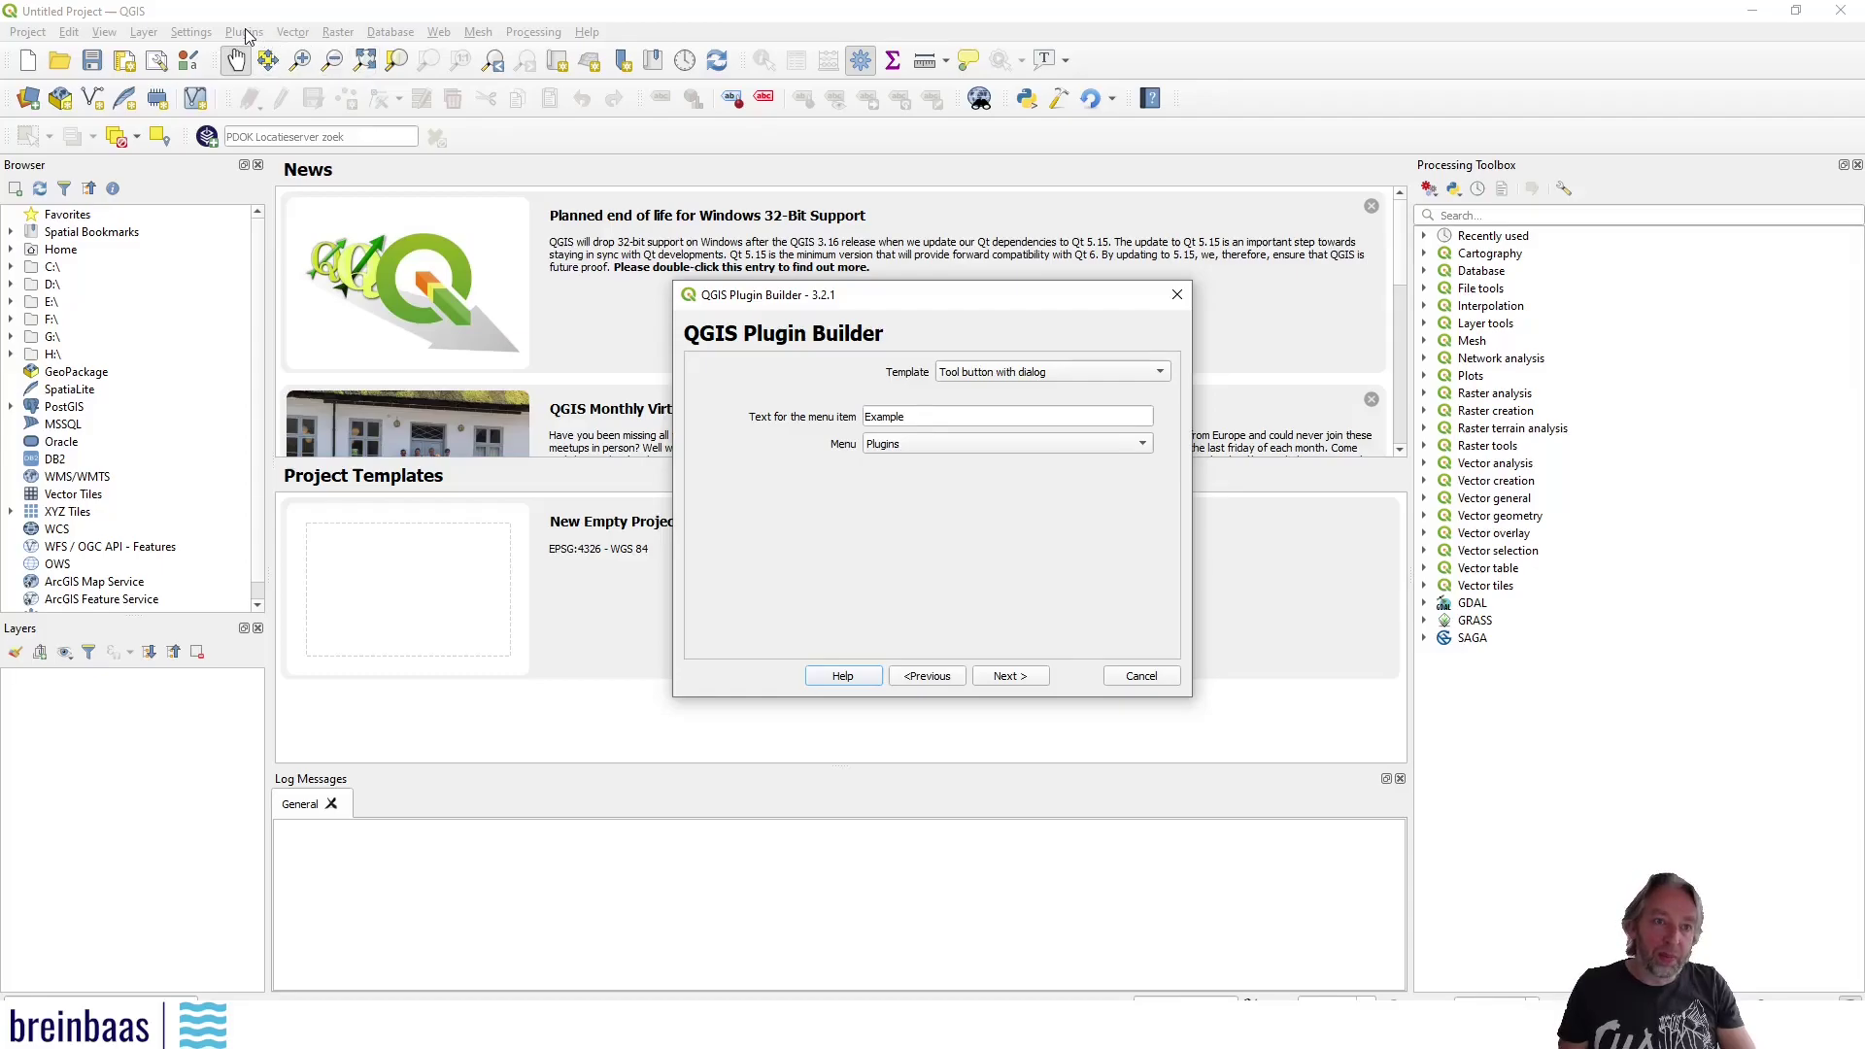
{"action": "left_click", "coordinate": [1011, 445]}
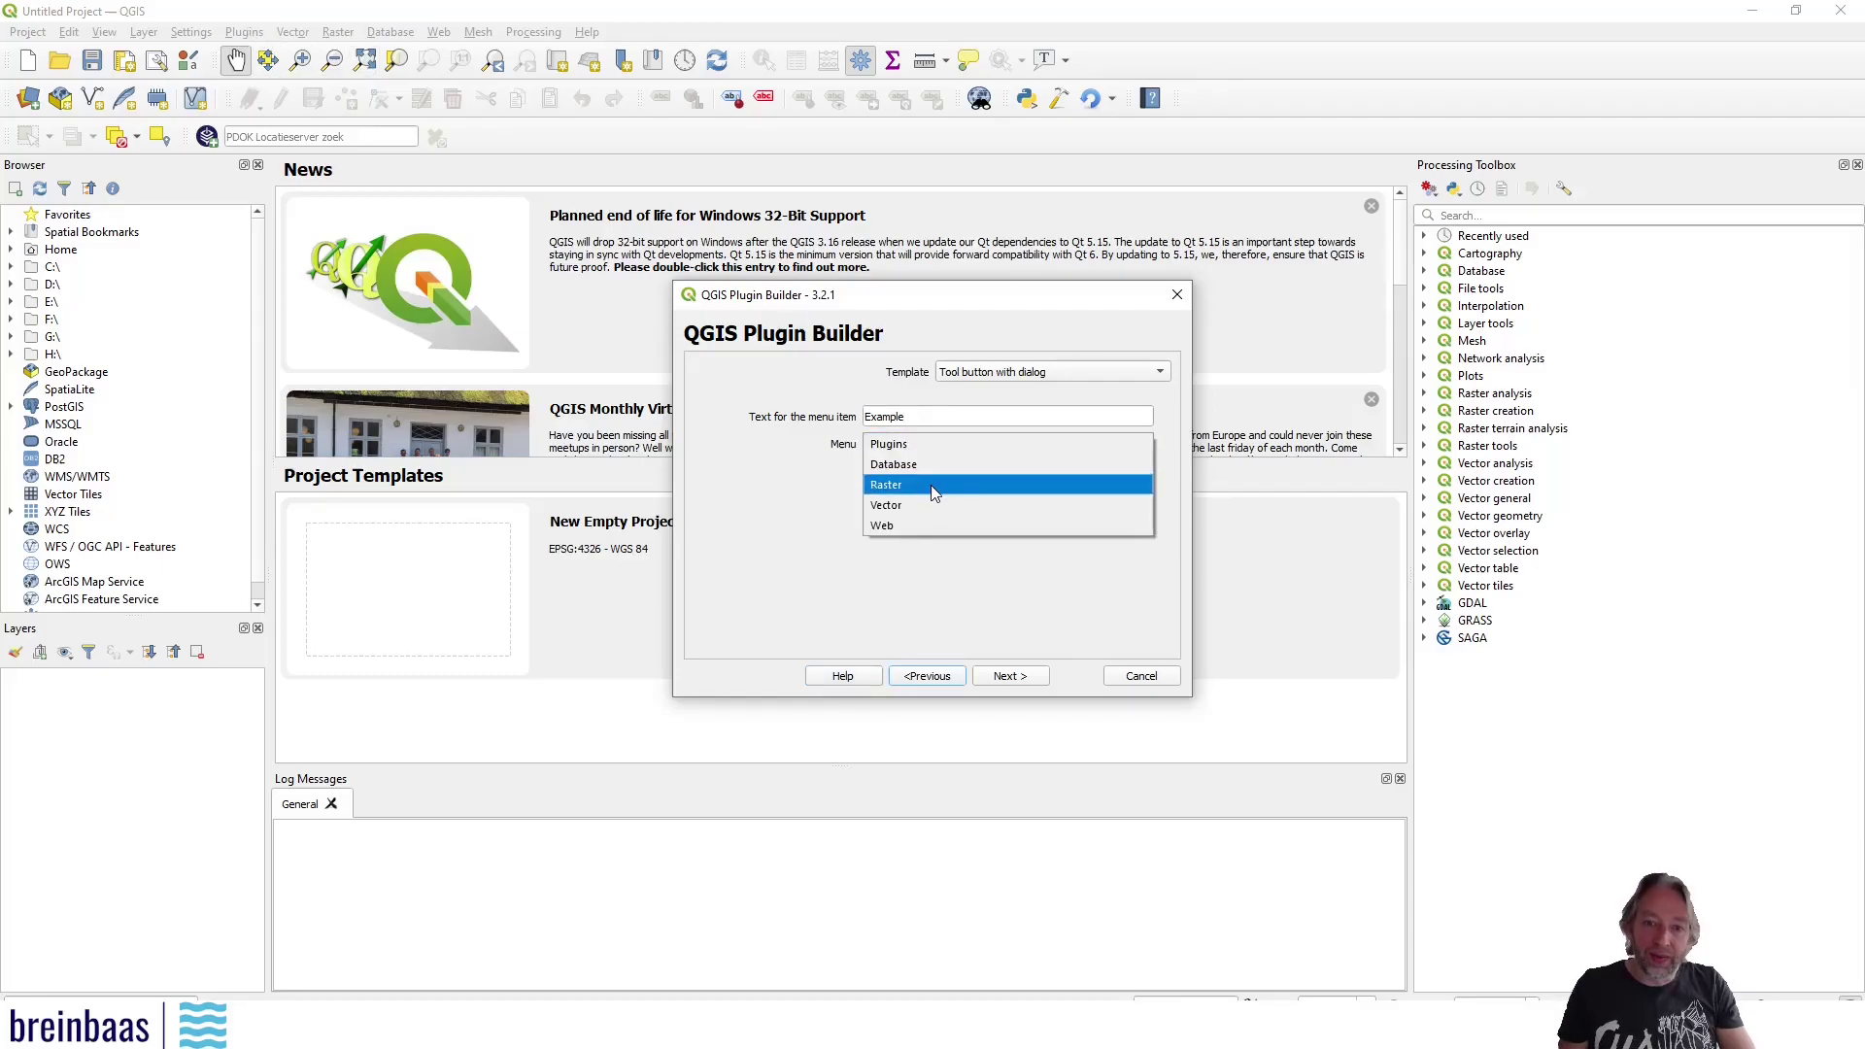
{"action": "left_click", "coordinate": [934, 444]}
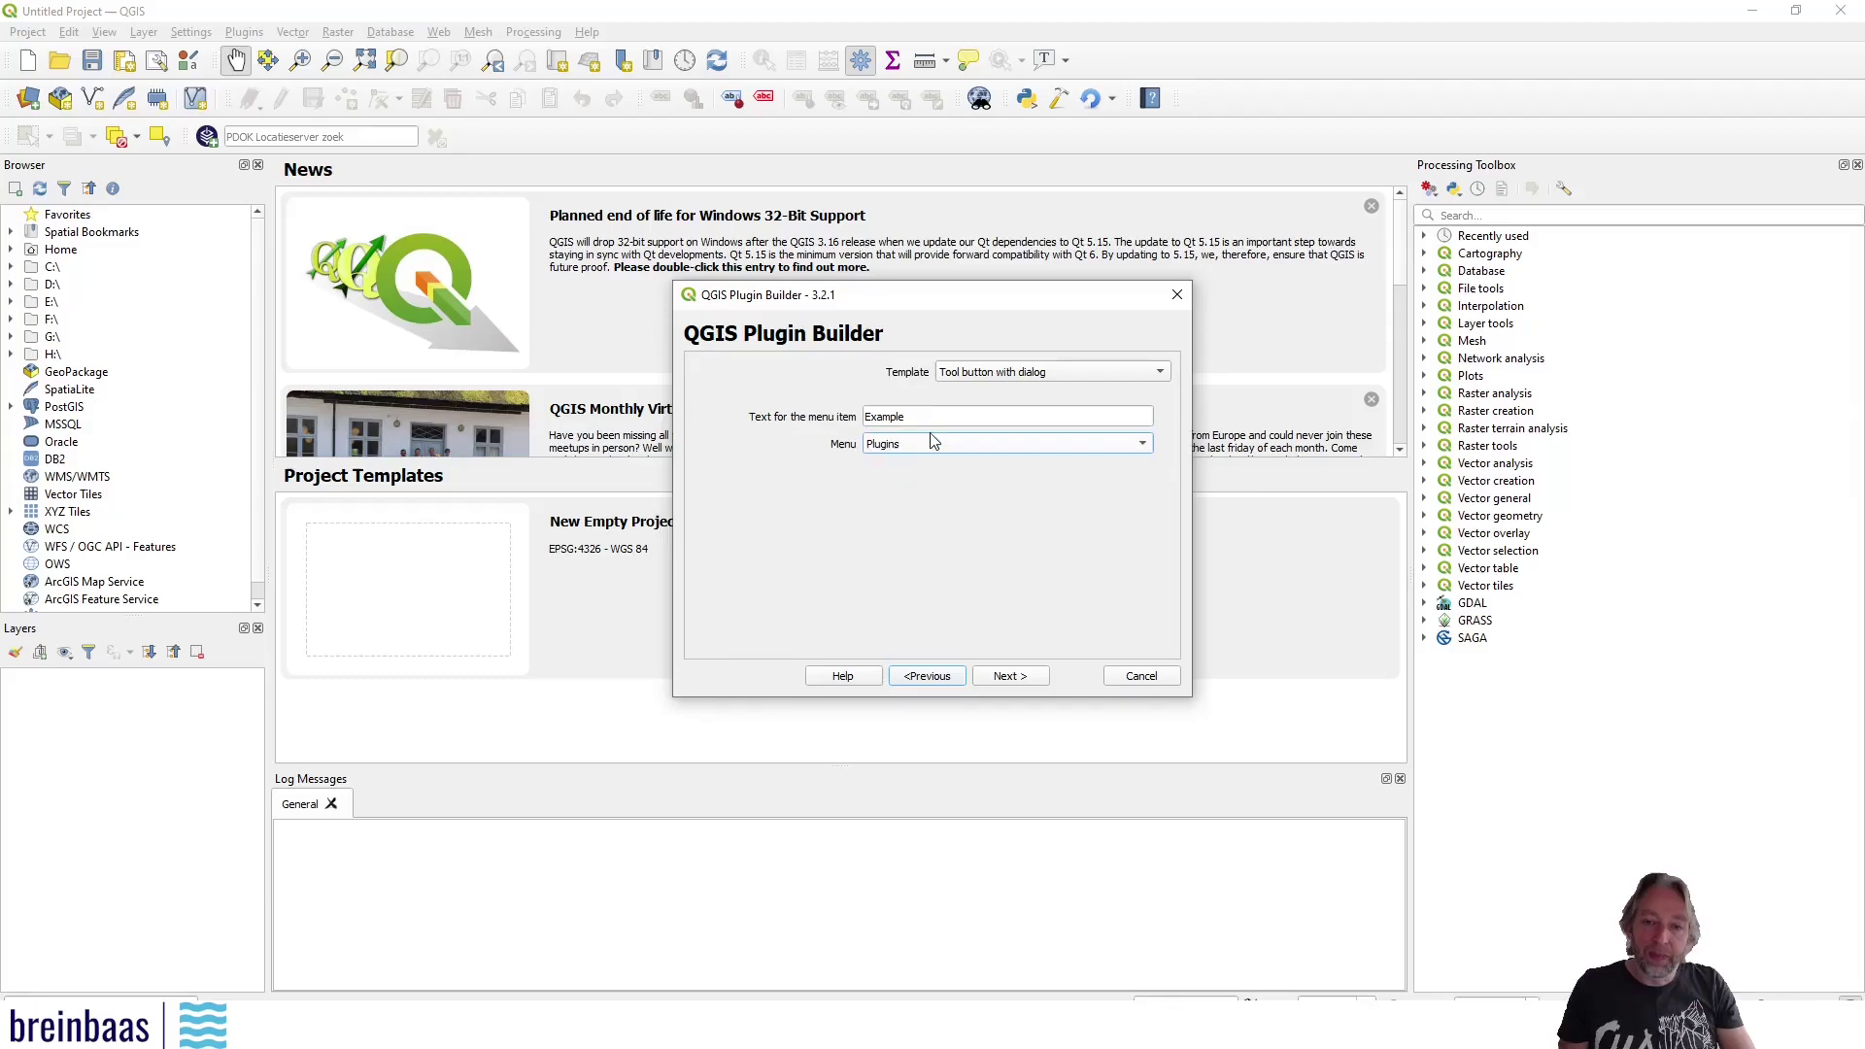
{"action": "left_click", "coordinate": [1011, 675]}
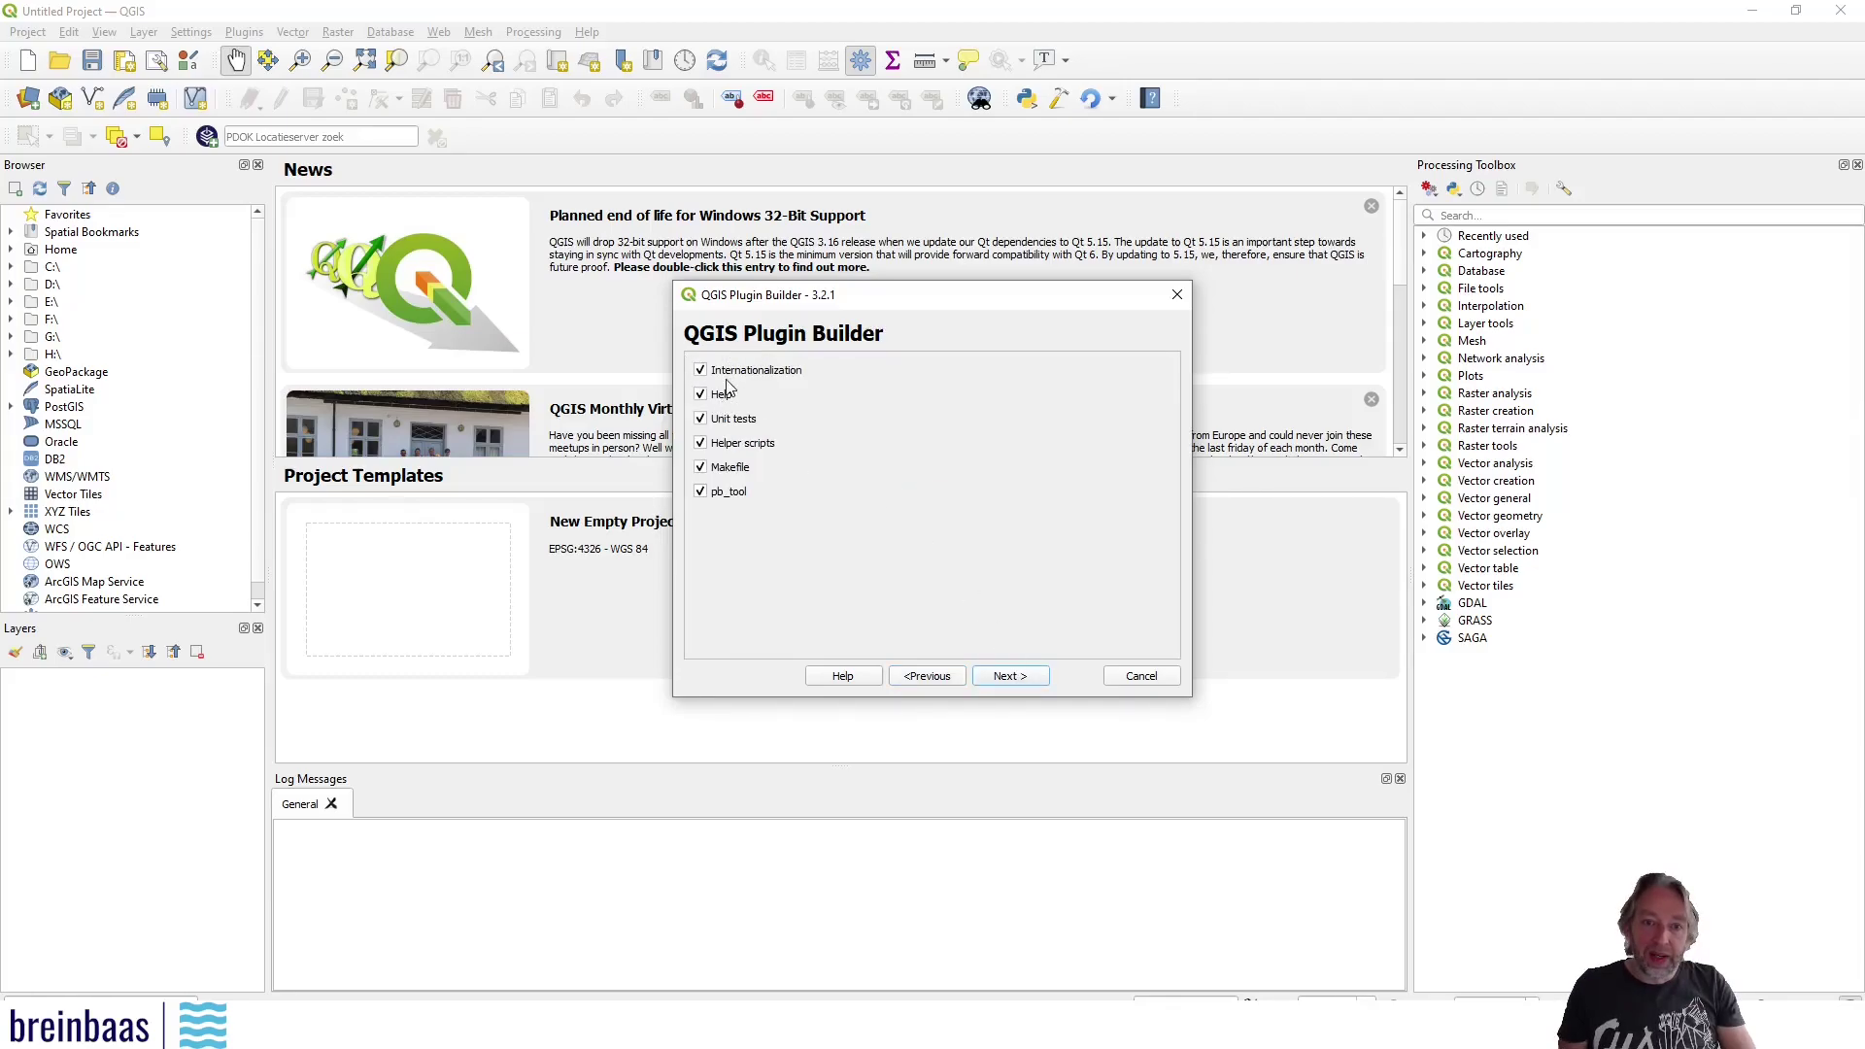
Flag the plugin as experimental and proceed to the output directory D:/Programming/Python/qgis
{"action": "left_click", "coordinate": [1030, 679]}
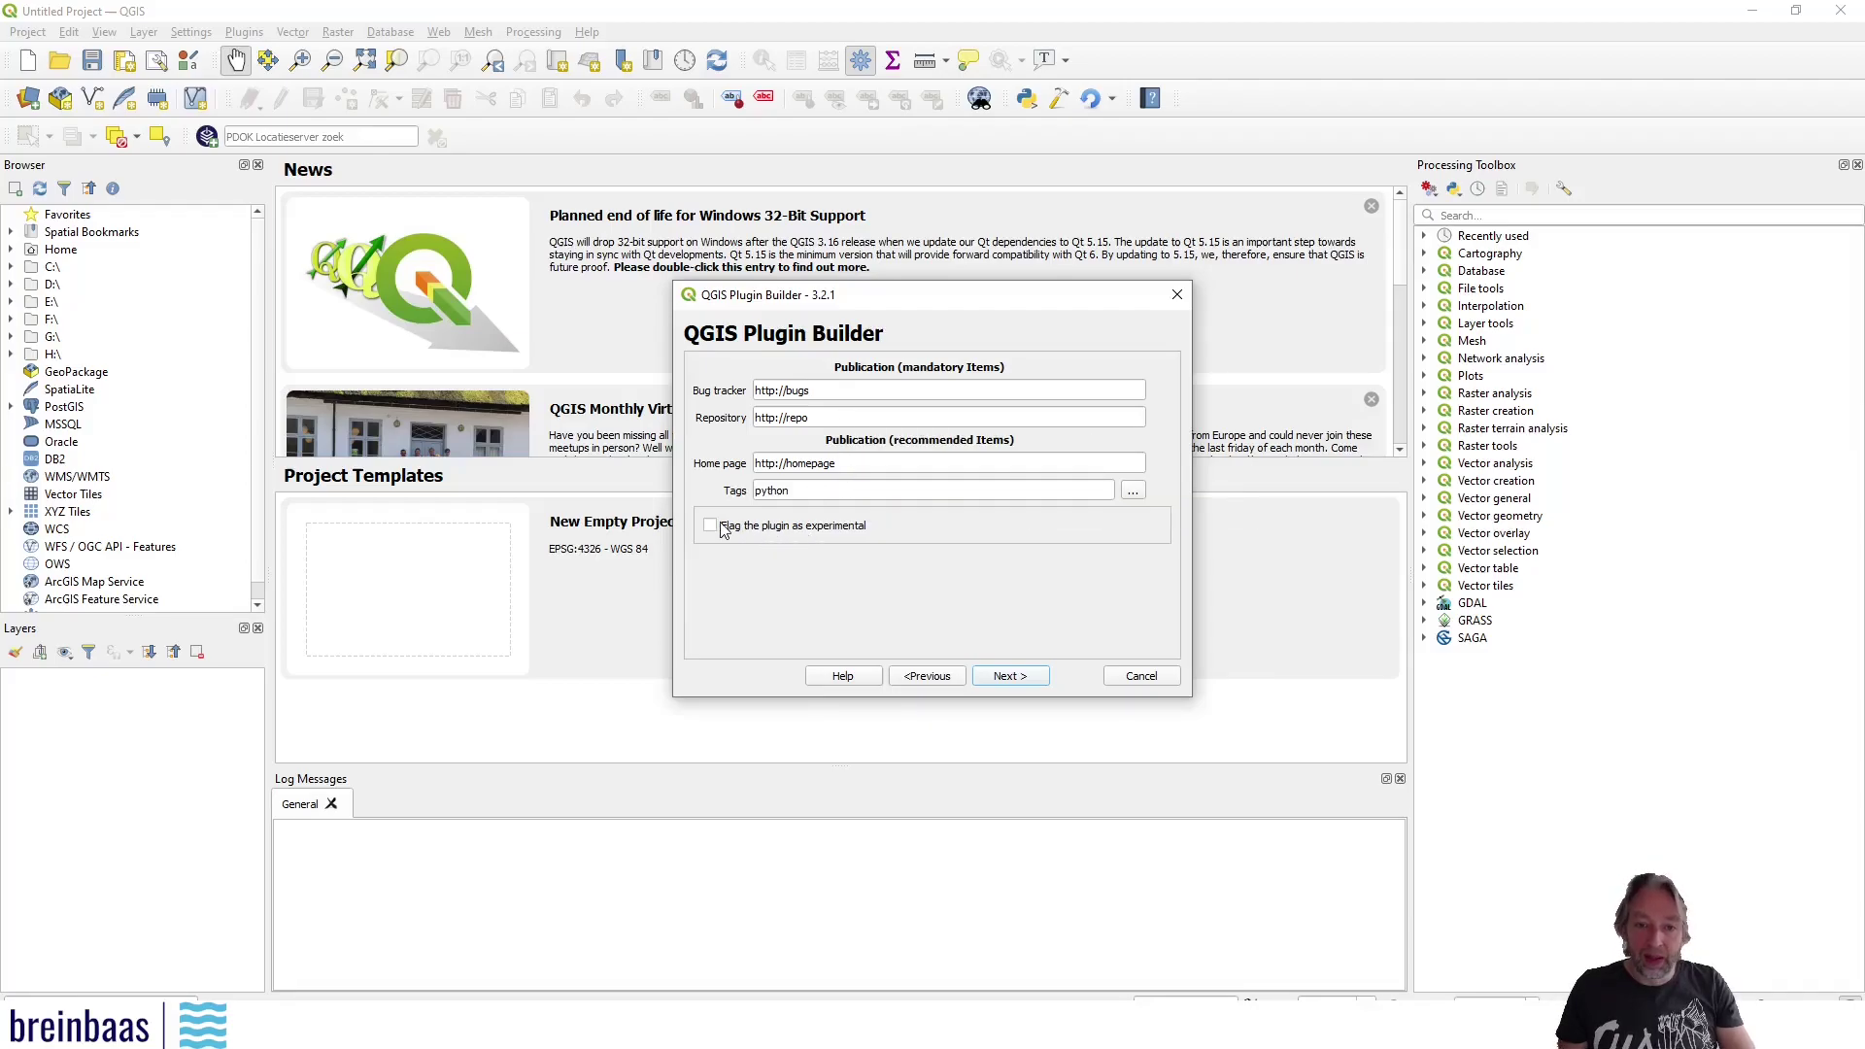
{"action": "left_click", "coordinate": [714, 526]}
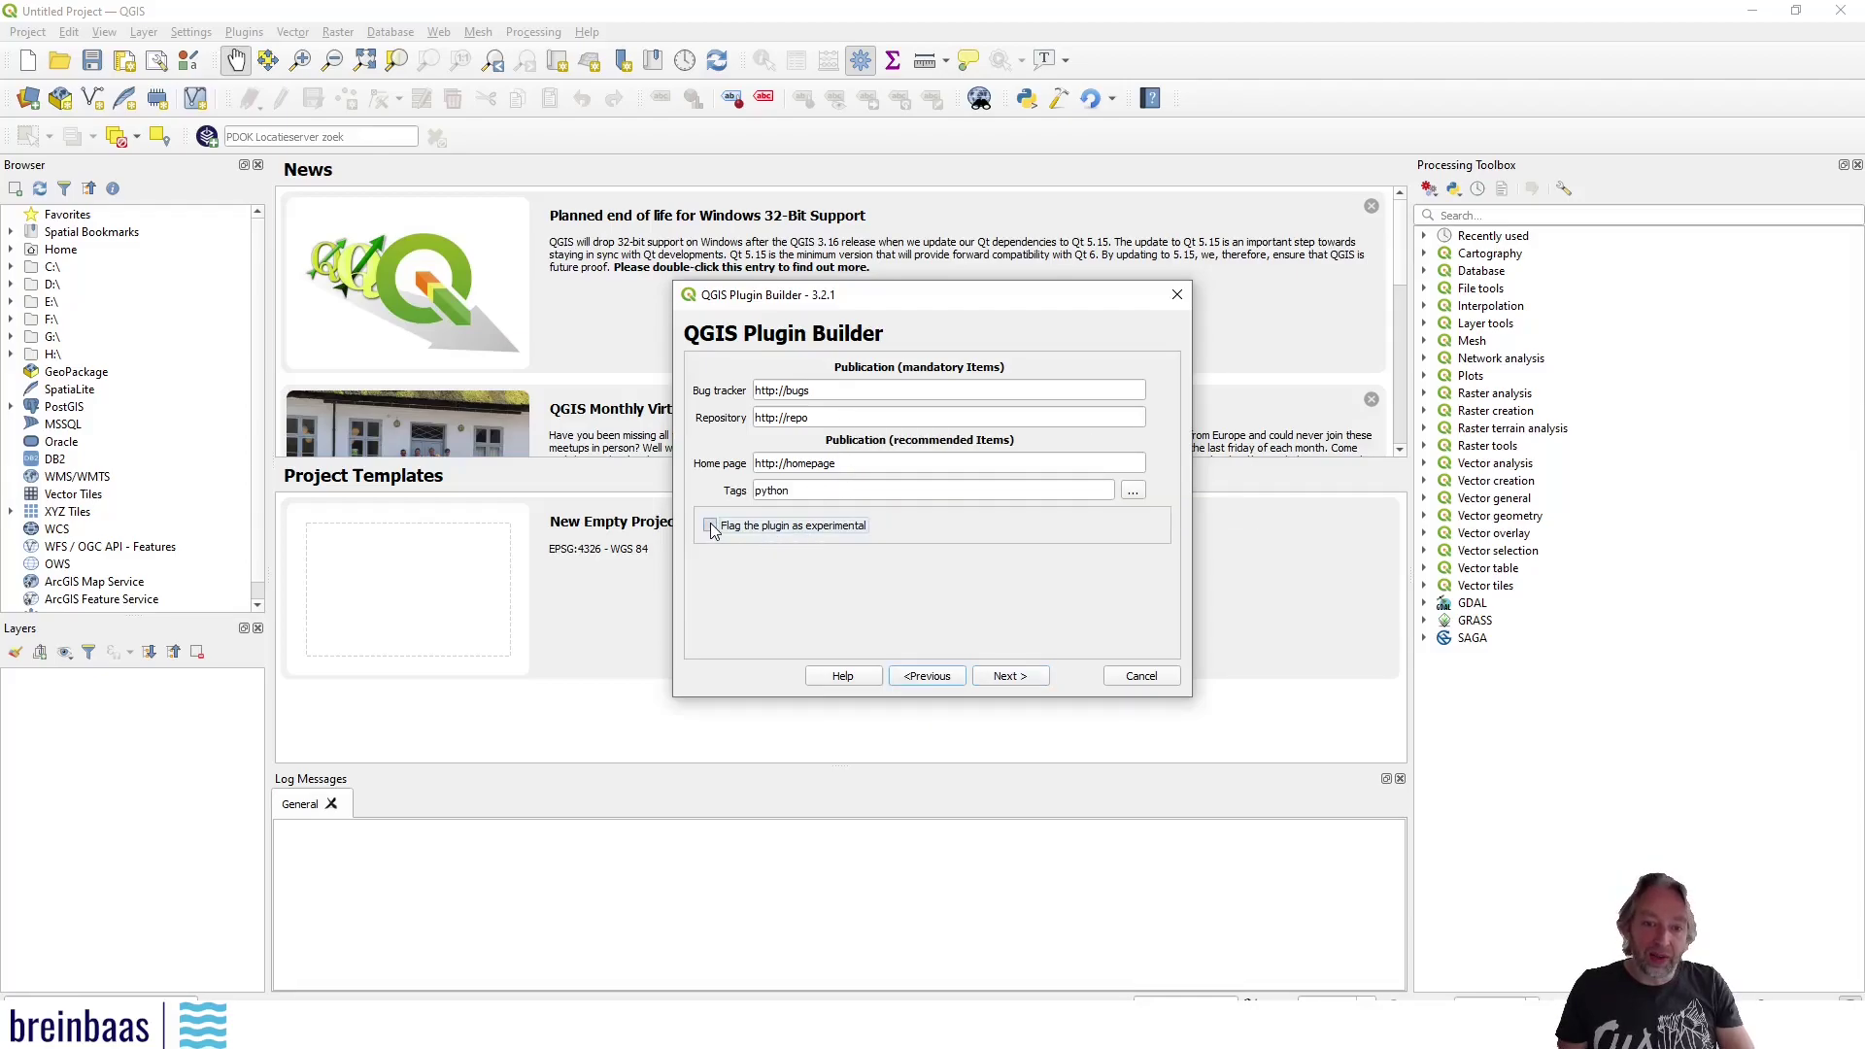
{"action": "left_click", "coordinate": [1009, 676]}
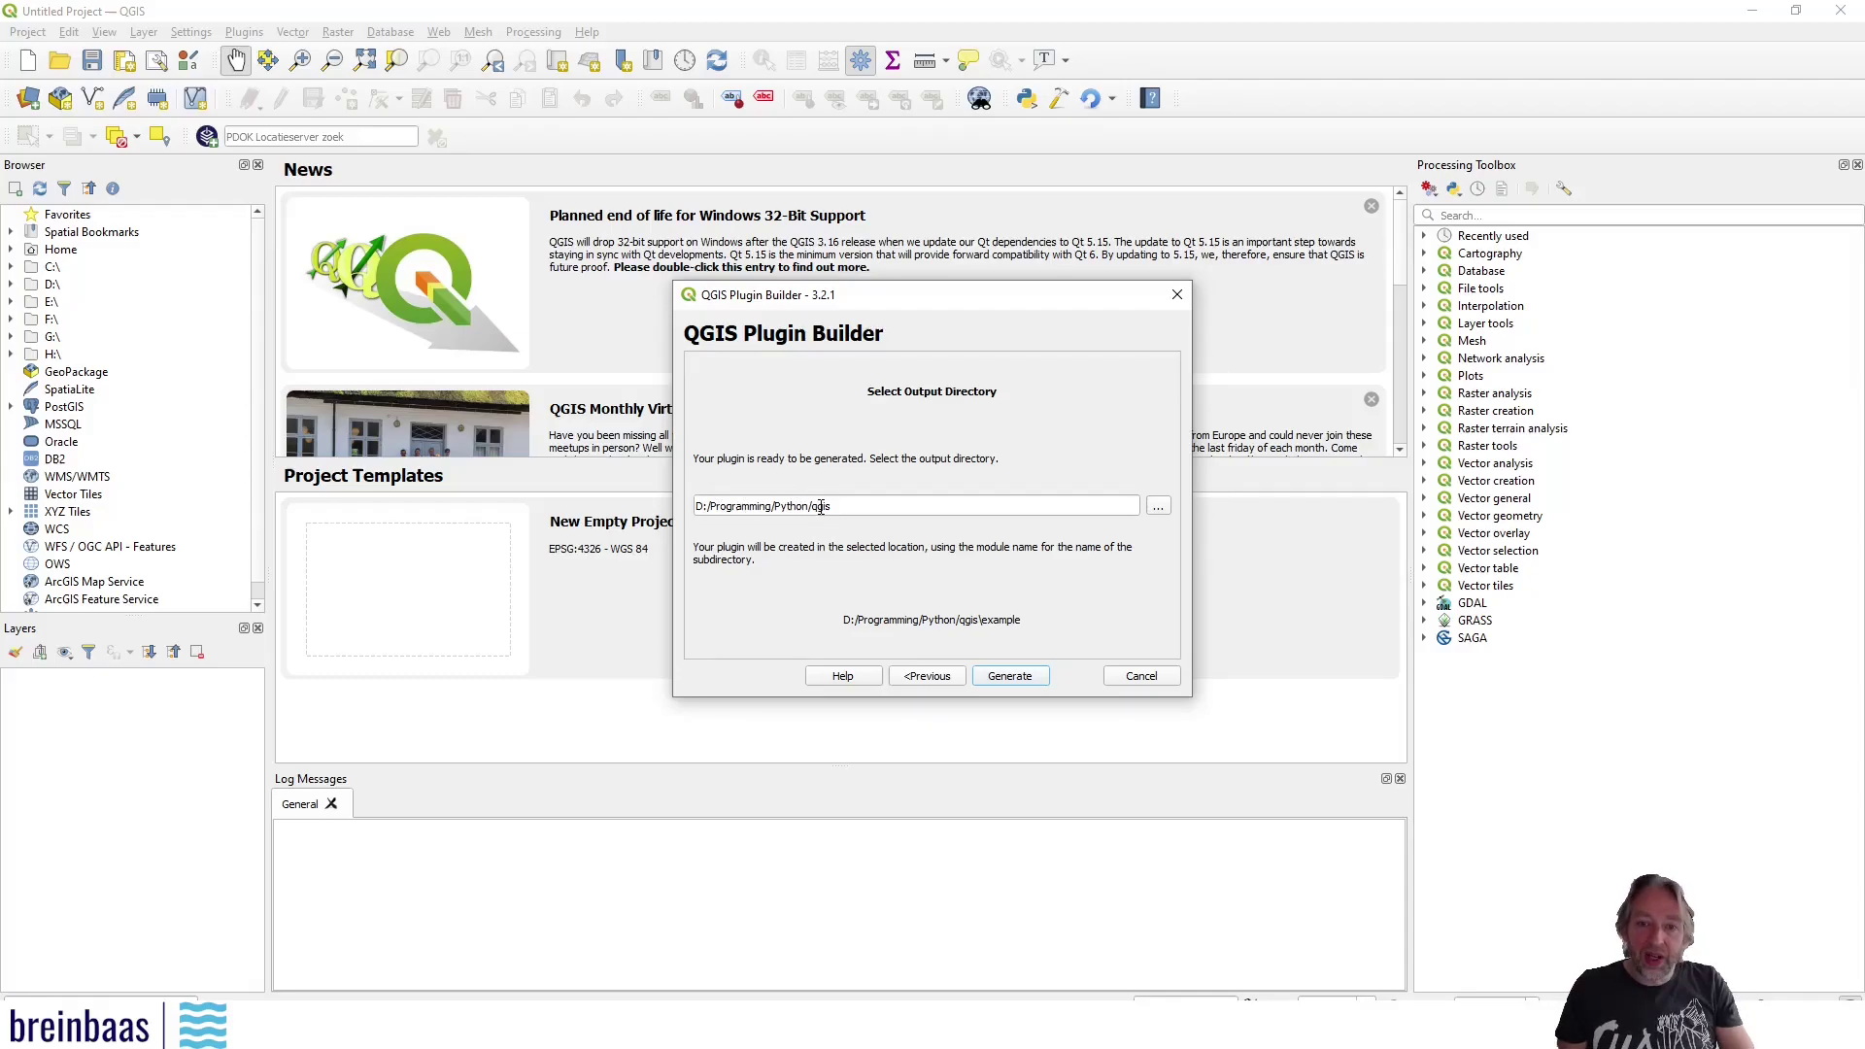
Generate the Example plugin, dismissing the resources.qrc compile warning and the results summary
{"action": "left_click", "coordinate": [1011, 676]}
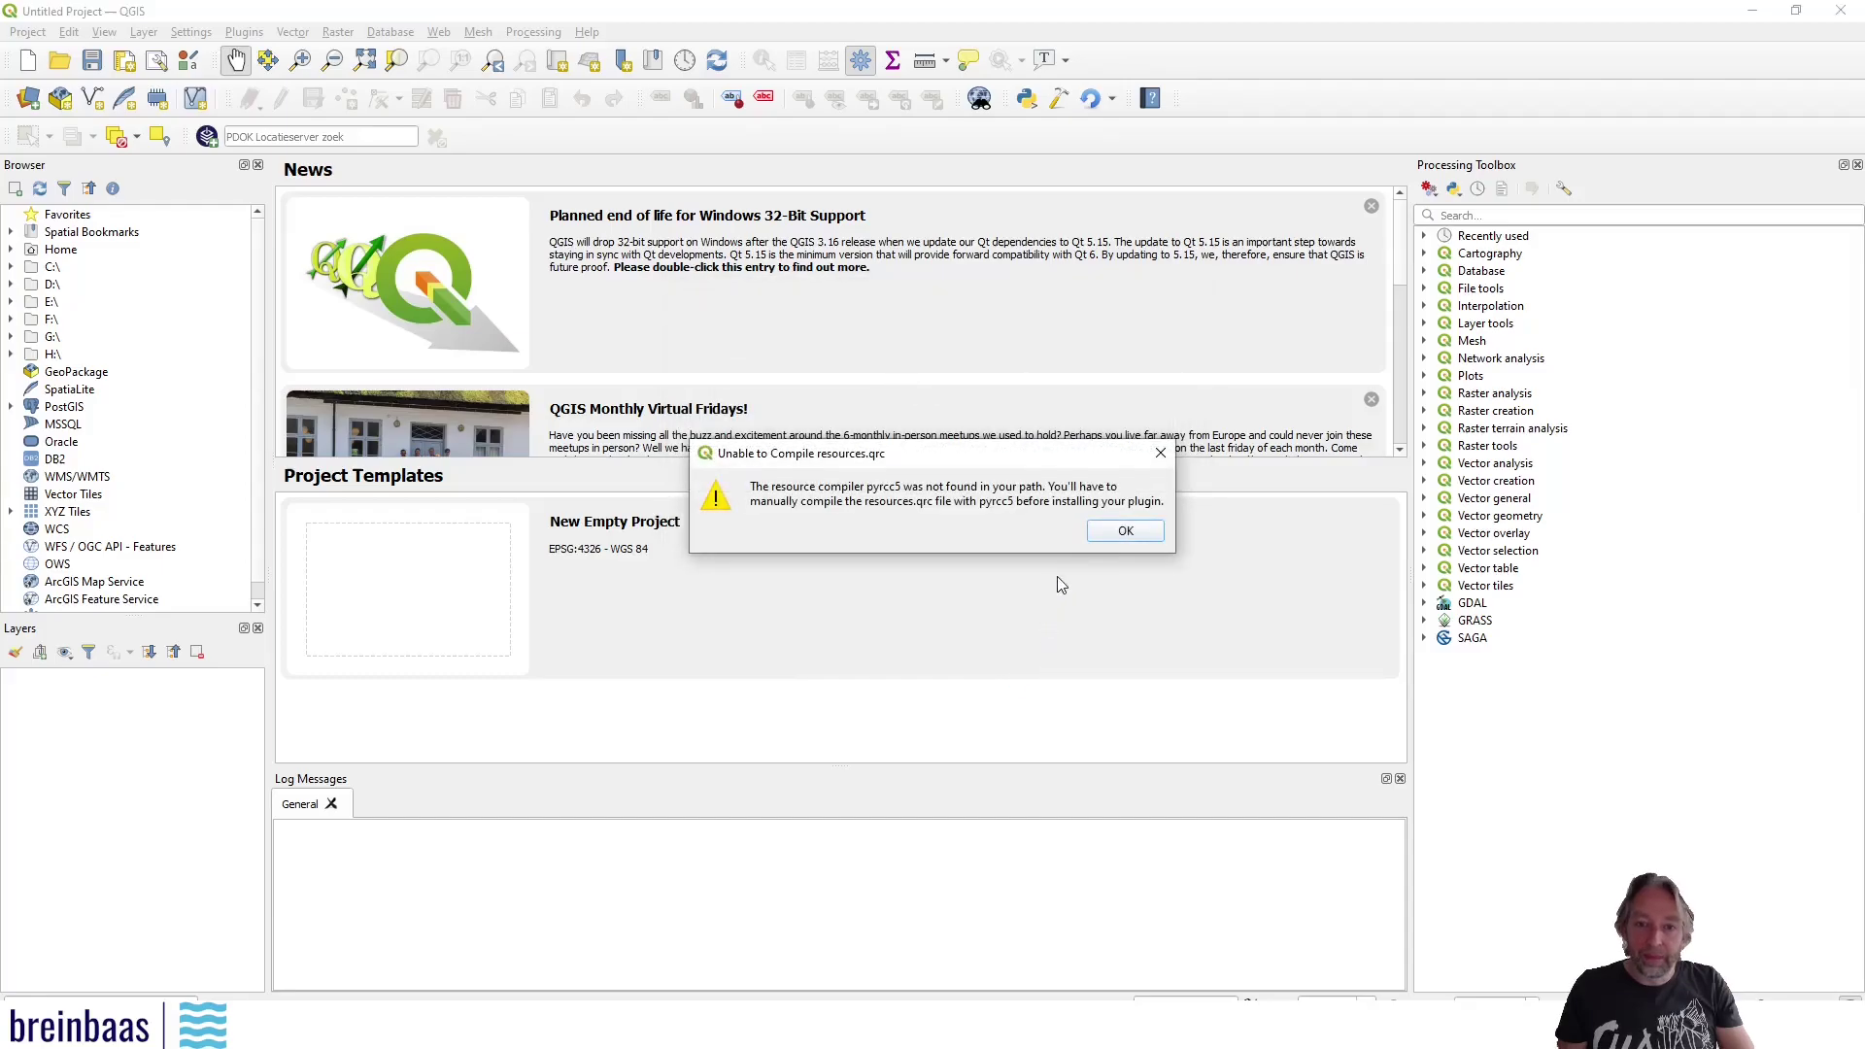
{"action": "left_click", "coordinate": [1124, 532]}
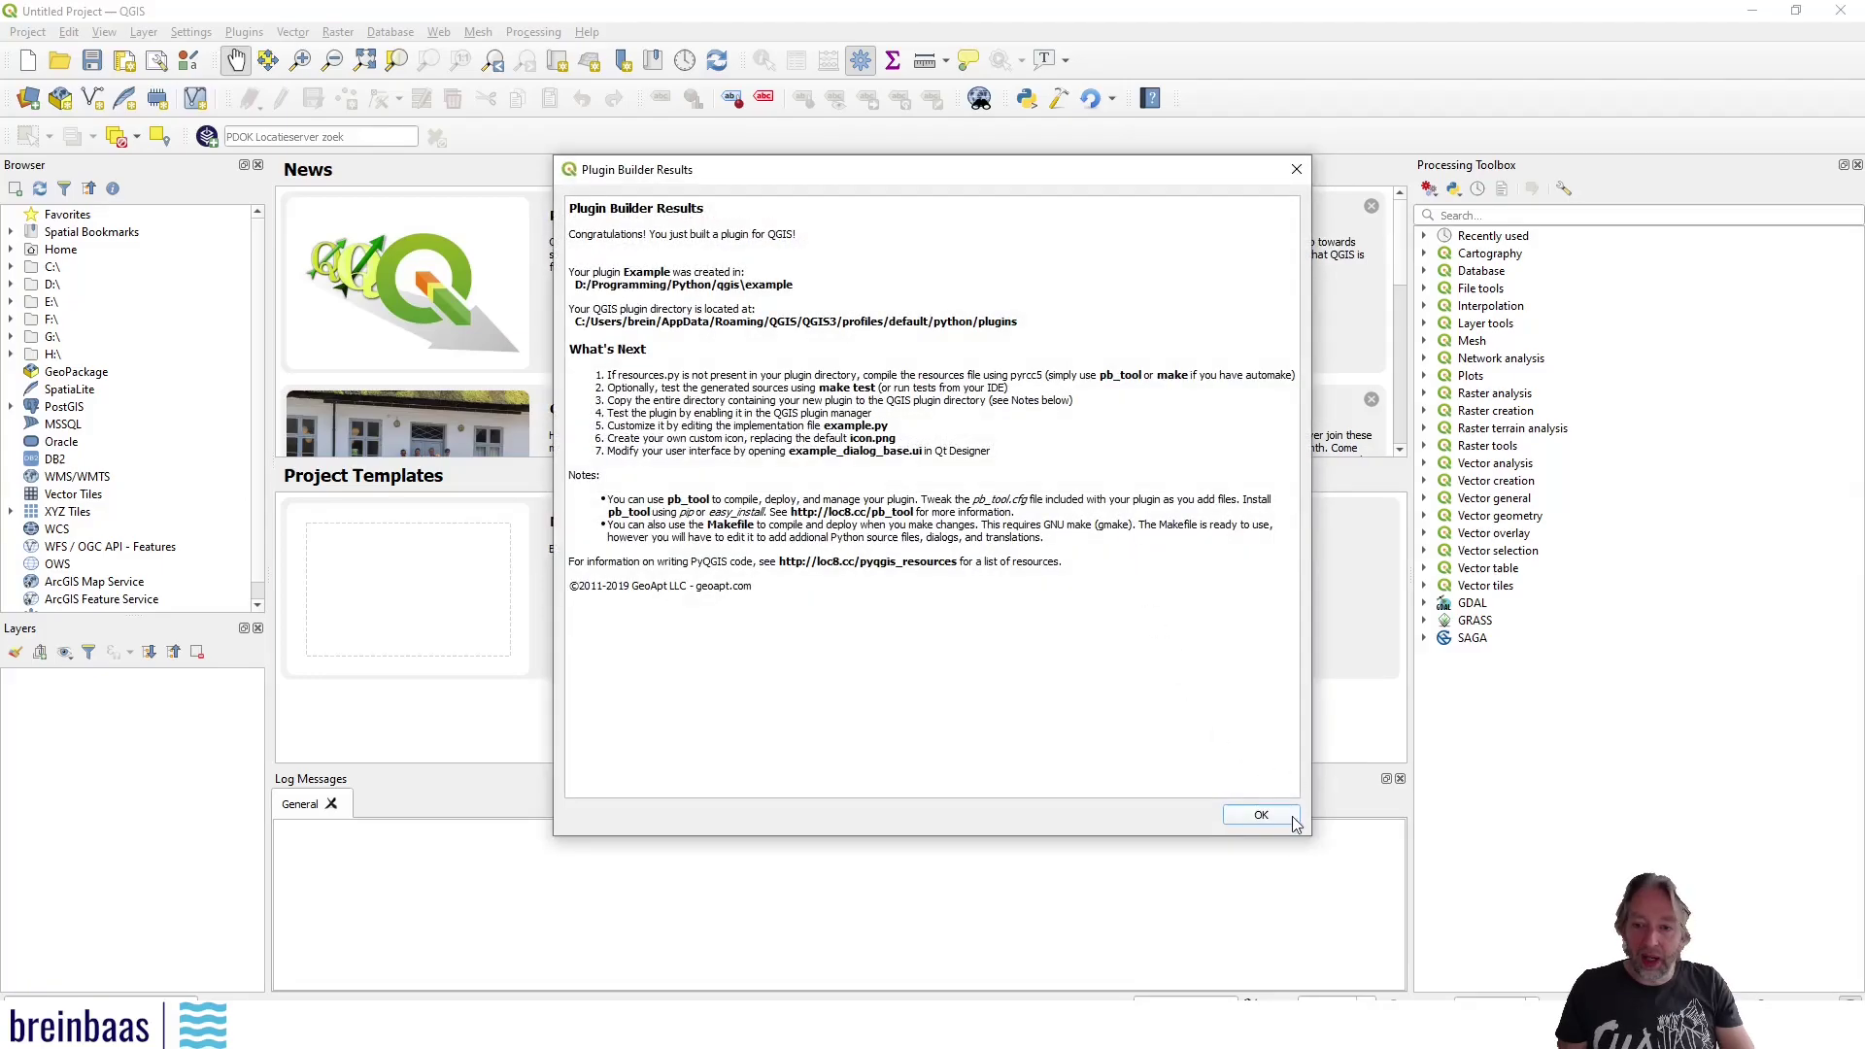
{"action": "left_click", "coordinate": [1263, 814]}
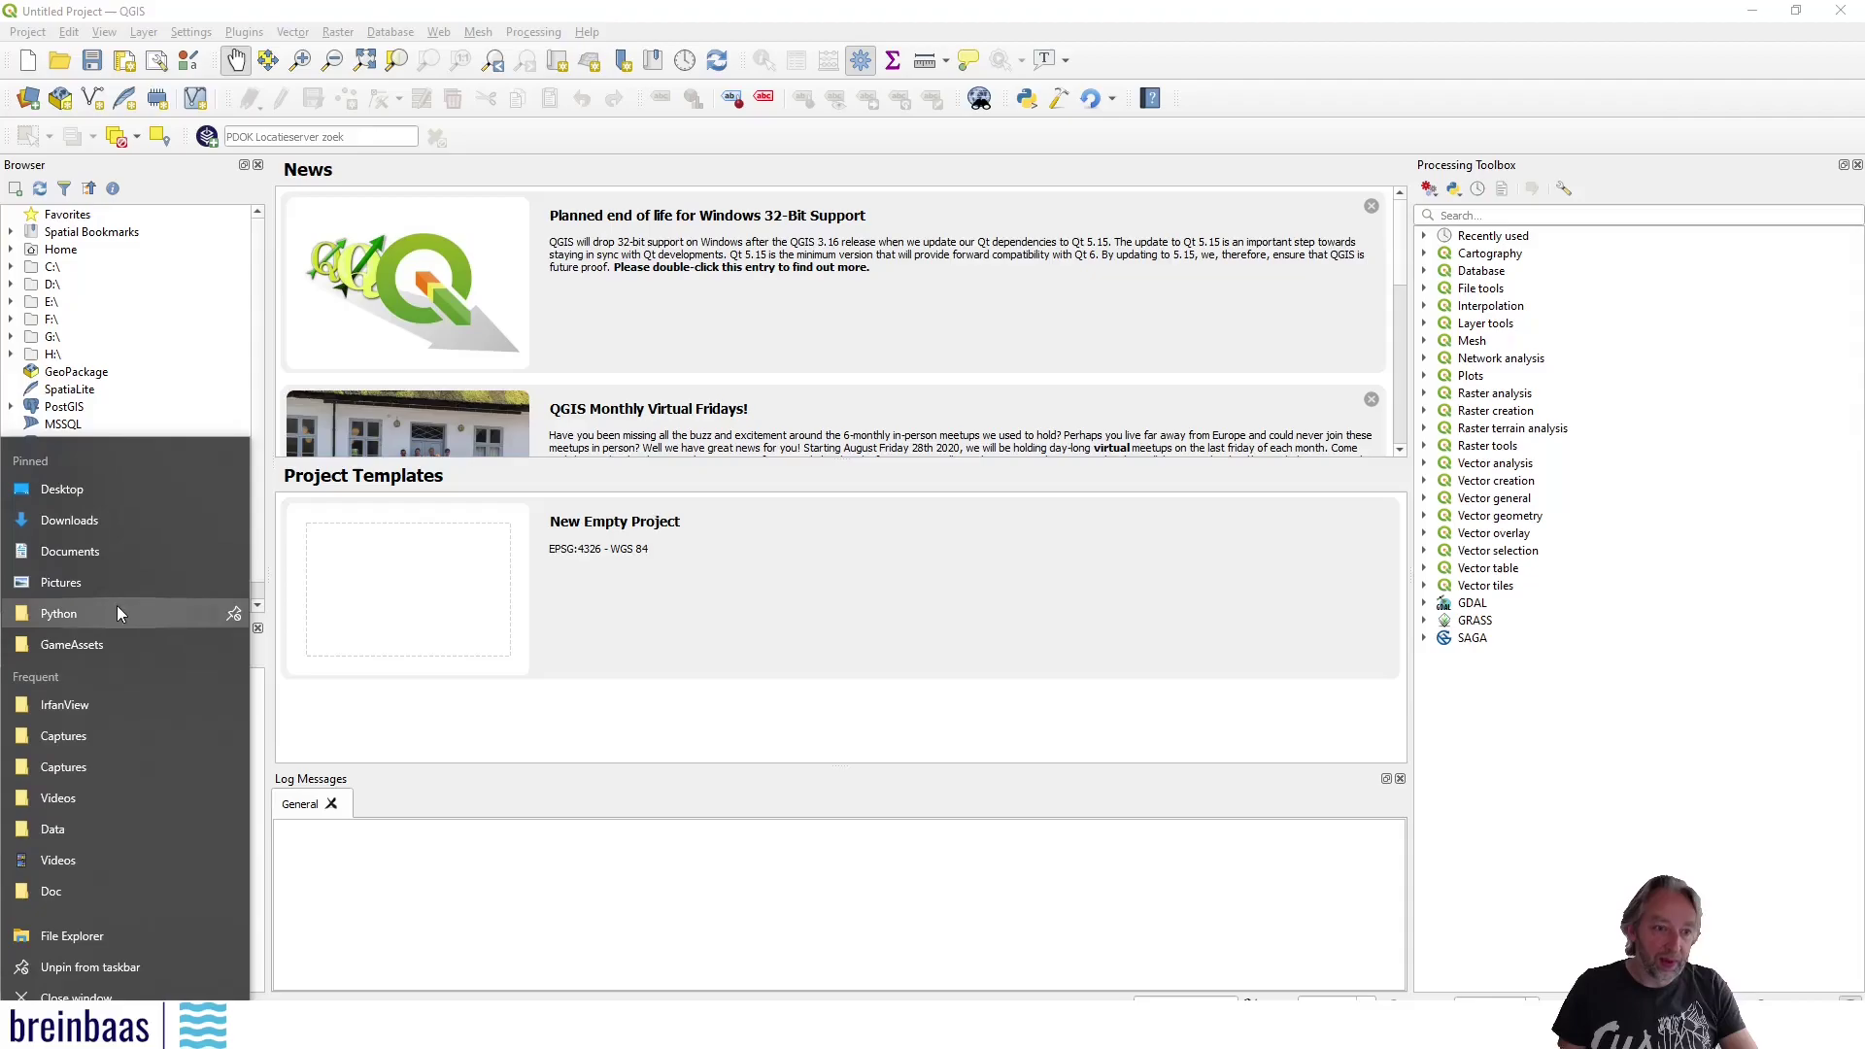
Open Python\qgis\example in File Explorer and inspect resources.qrc among its 17 items
{"action": "left_click", "coordinate": [148, 613]}
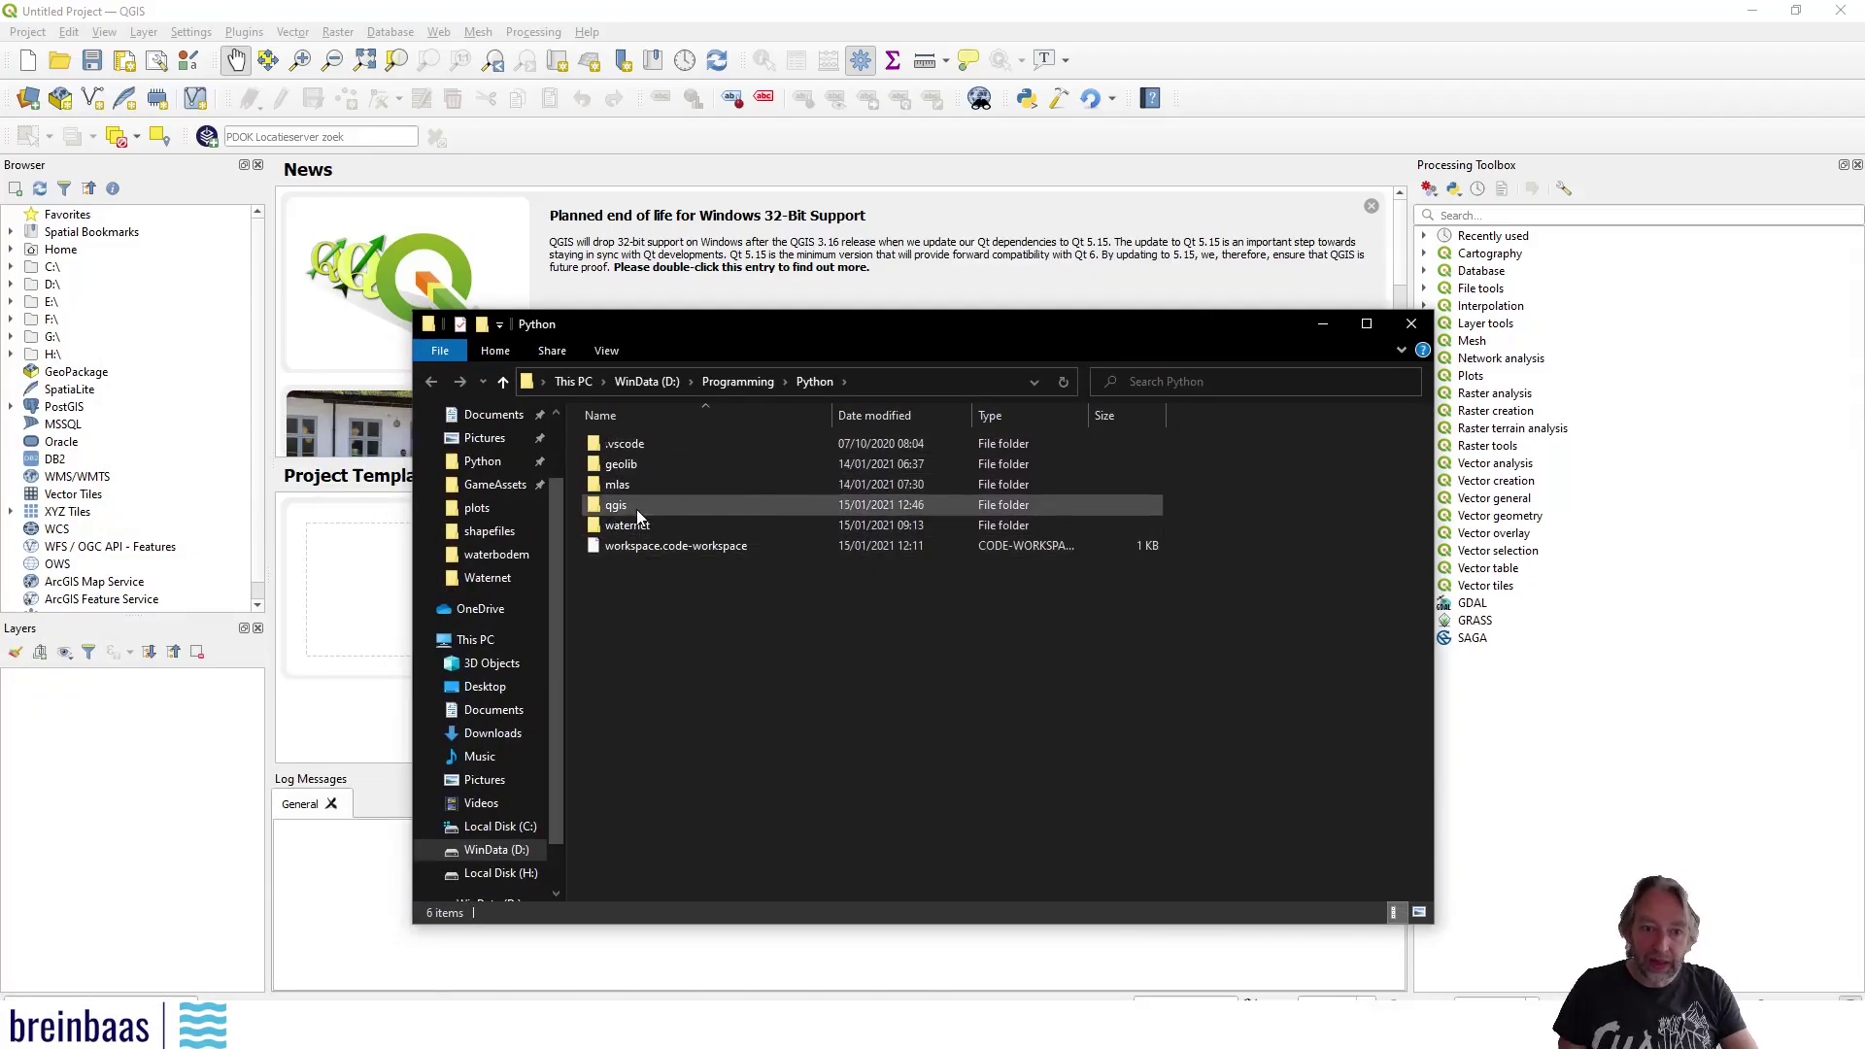
{"action": "double_click", "coordinate": [636, 505]}
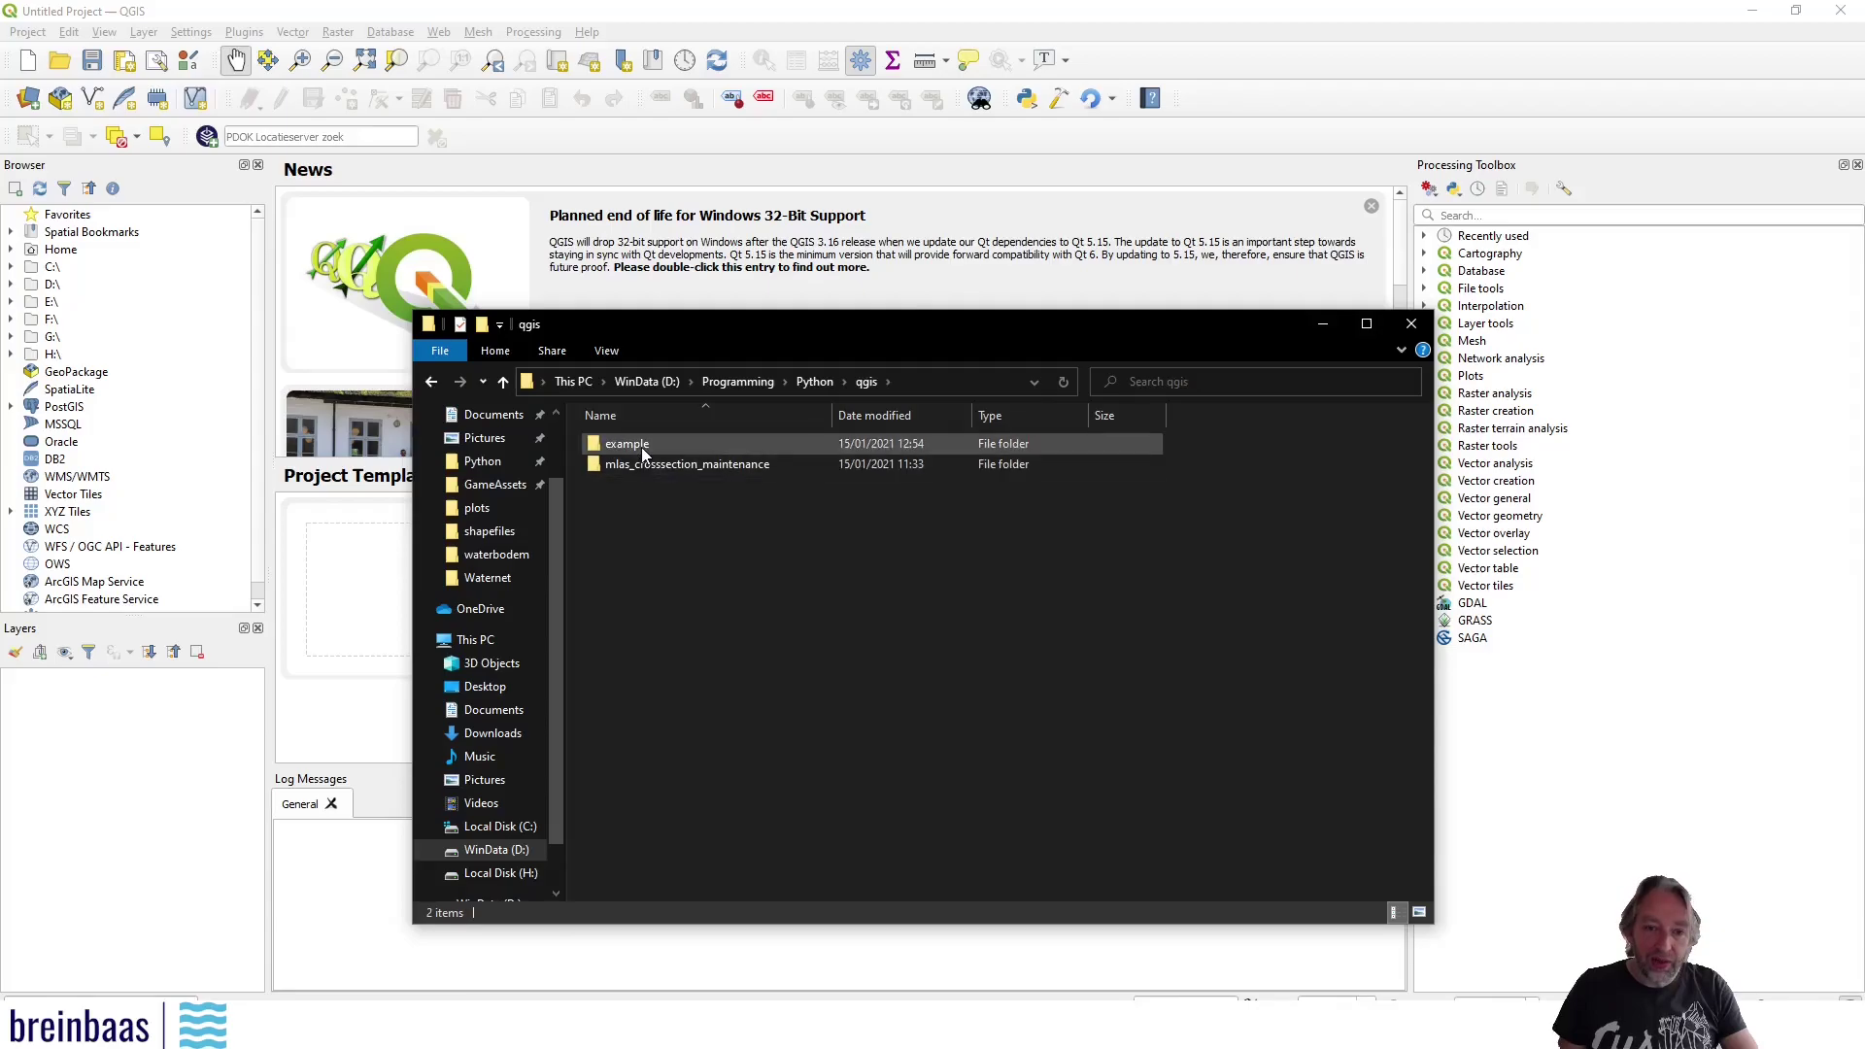
{"action": "double_click", "coordinate": [641, 447]}
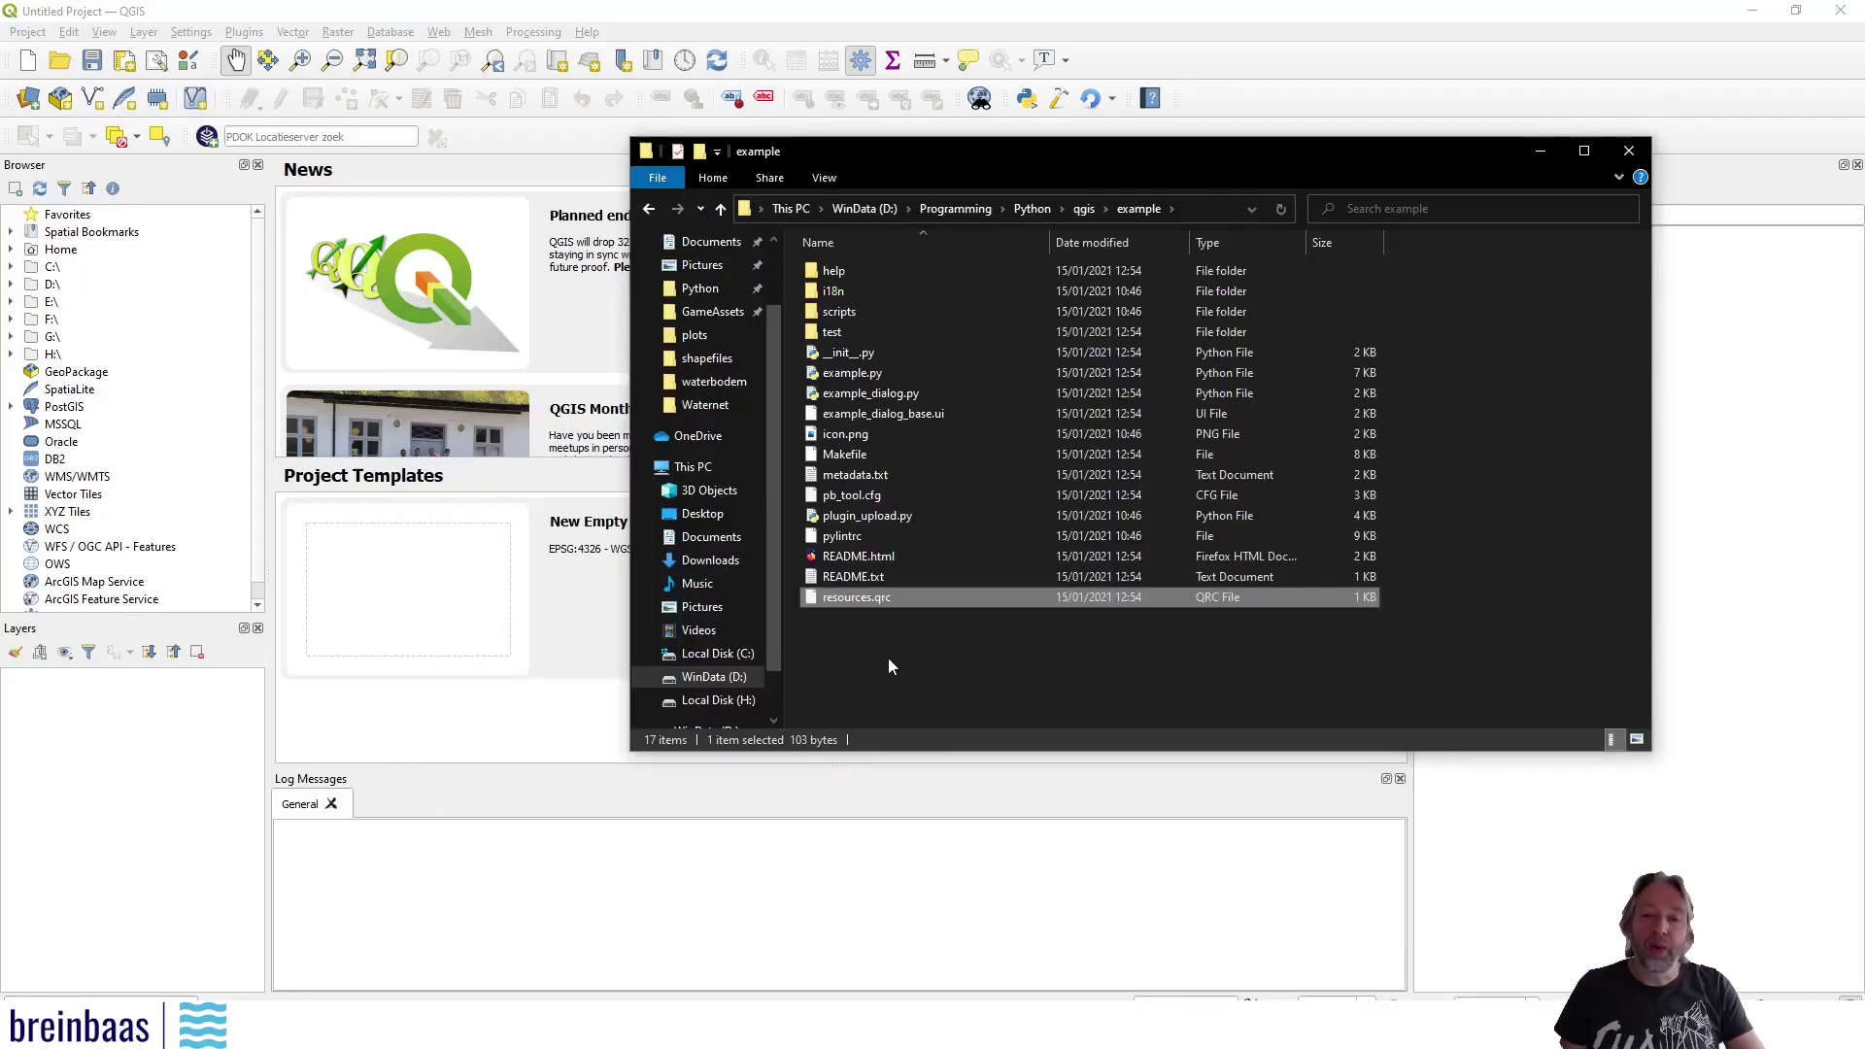
{"action": "left_click", "coordinate": [855, 597]}
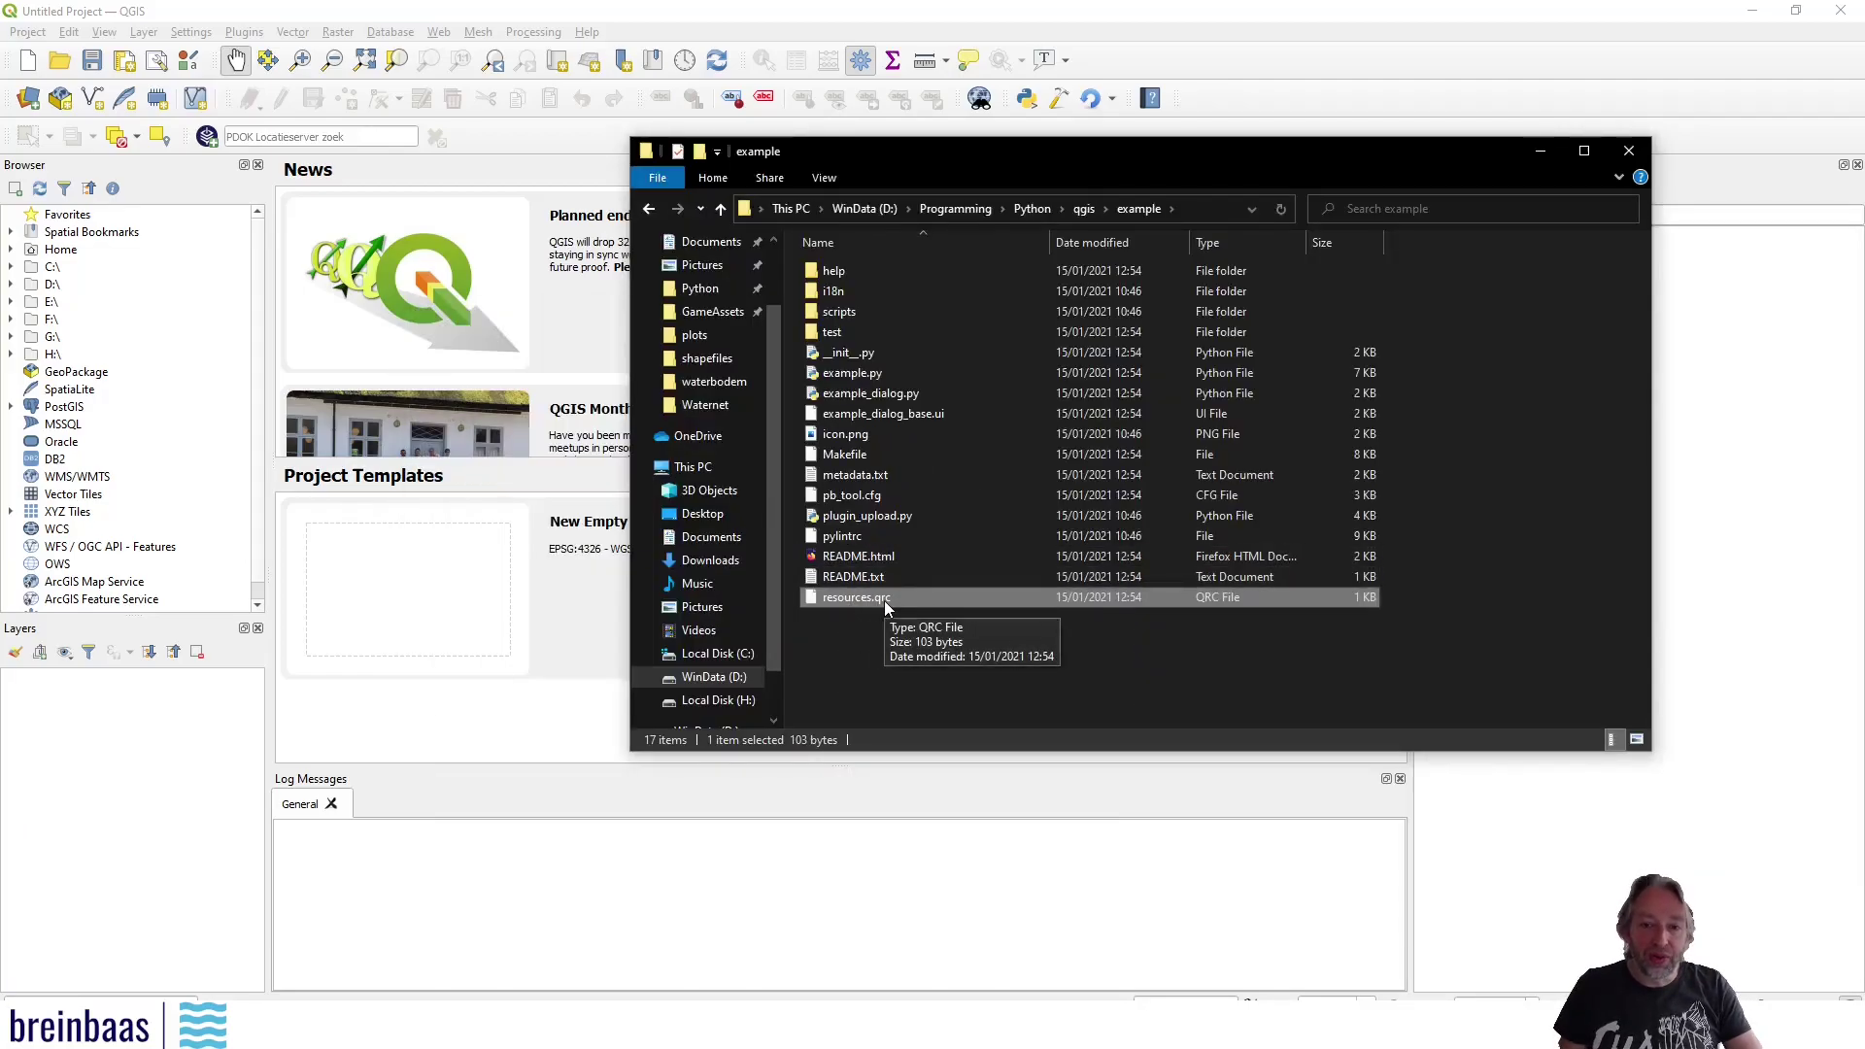
{"action": "left_click", "coordinate": [867, 641]}
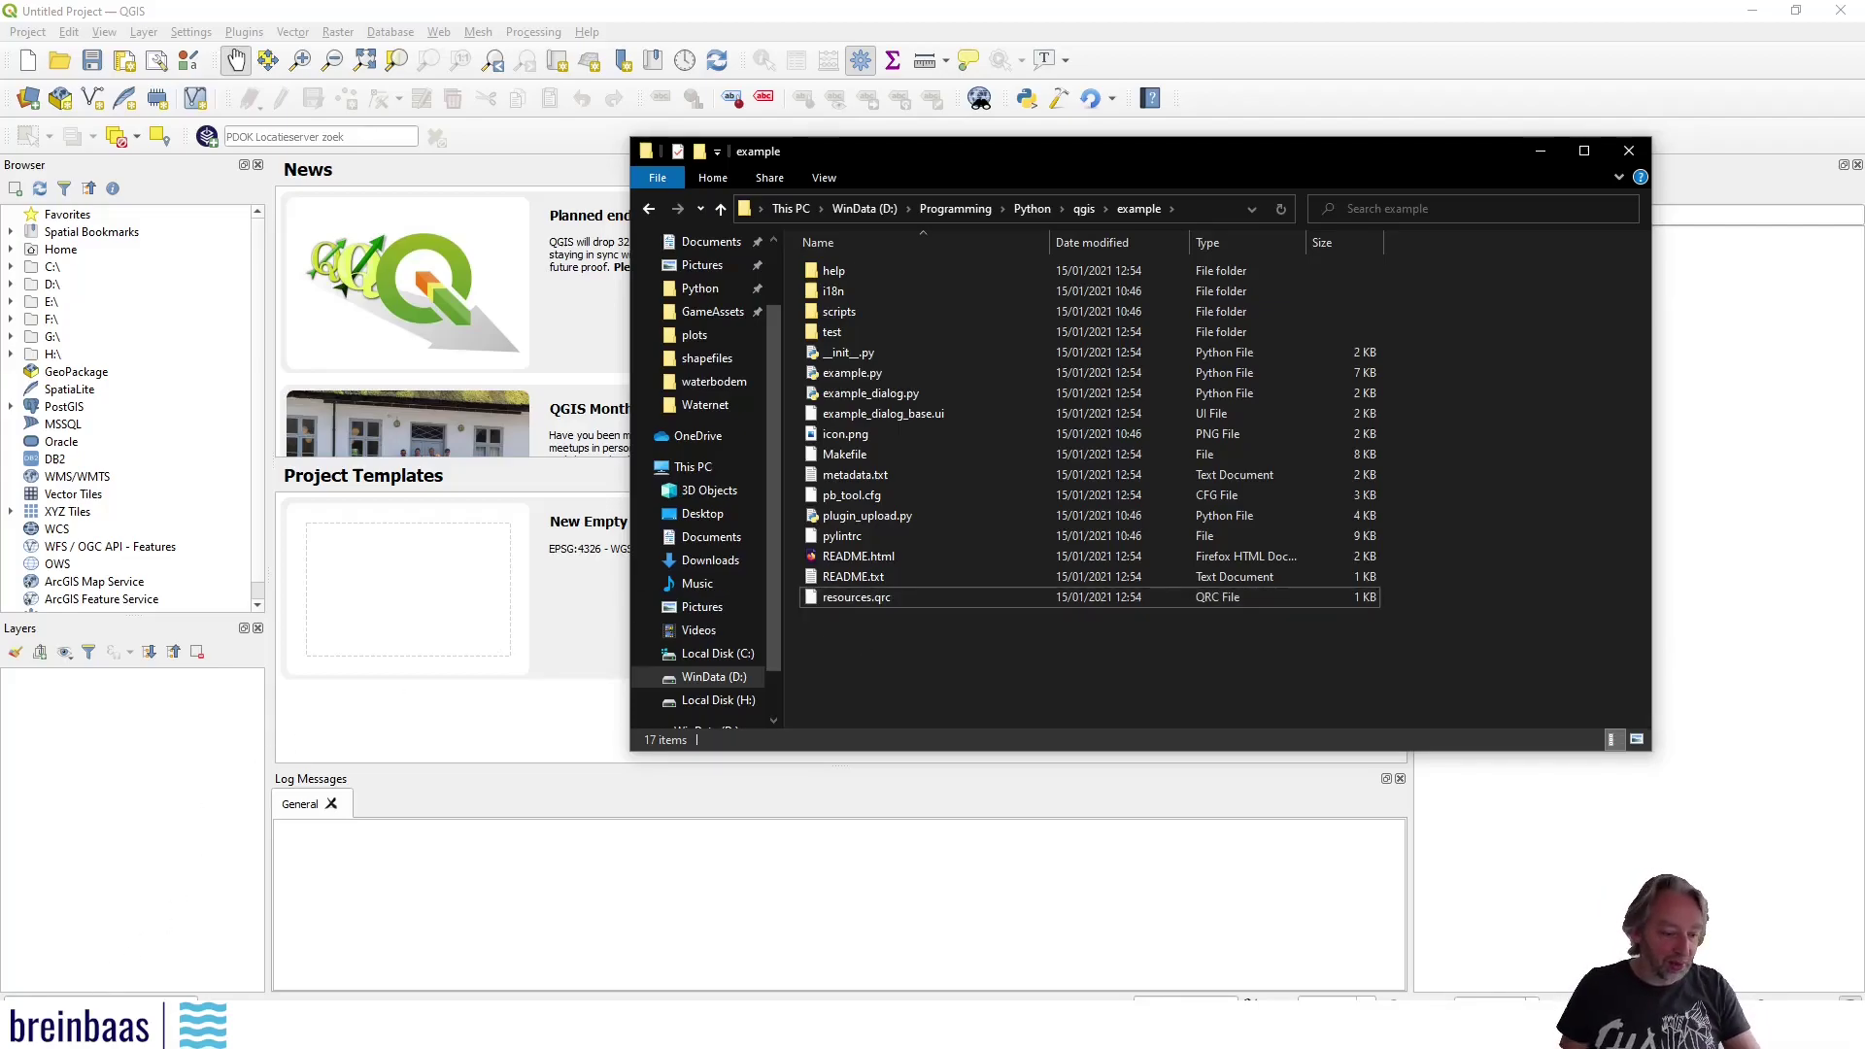
Launch the OSGeo4W Shell from Start search and move it to the screen centre
{"action": "key", "text": "super"}
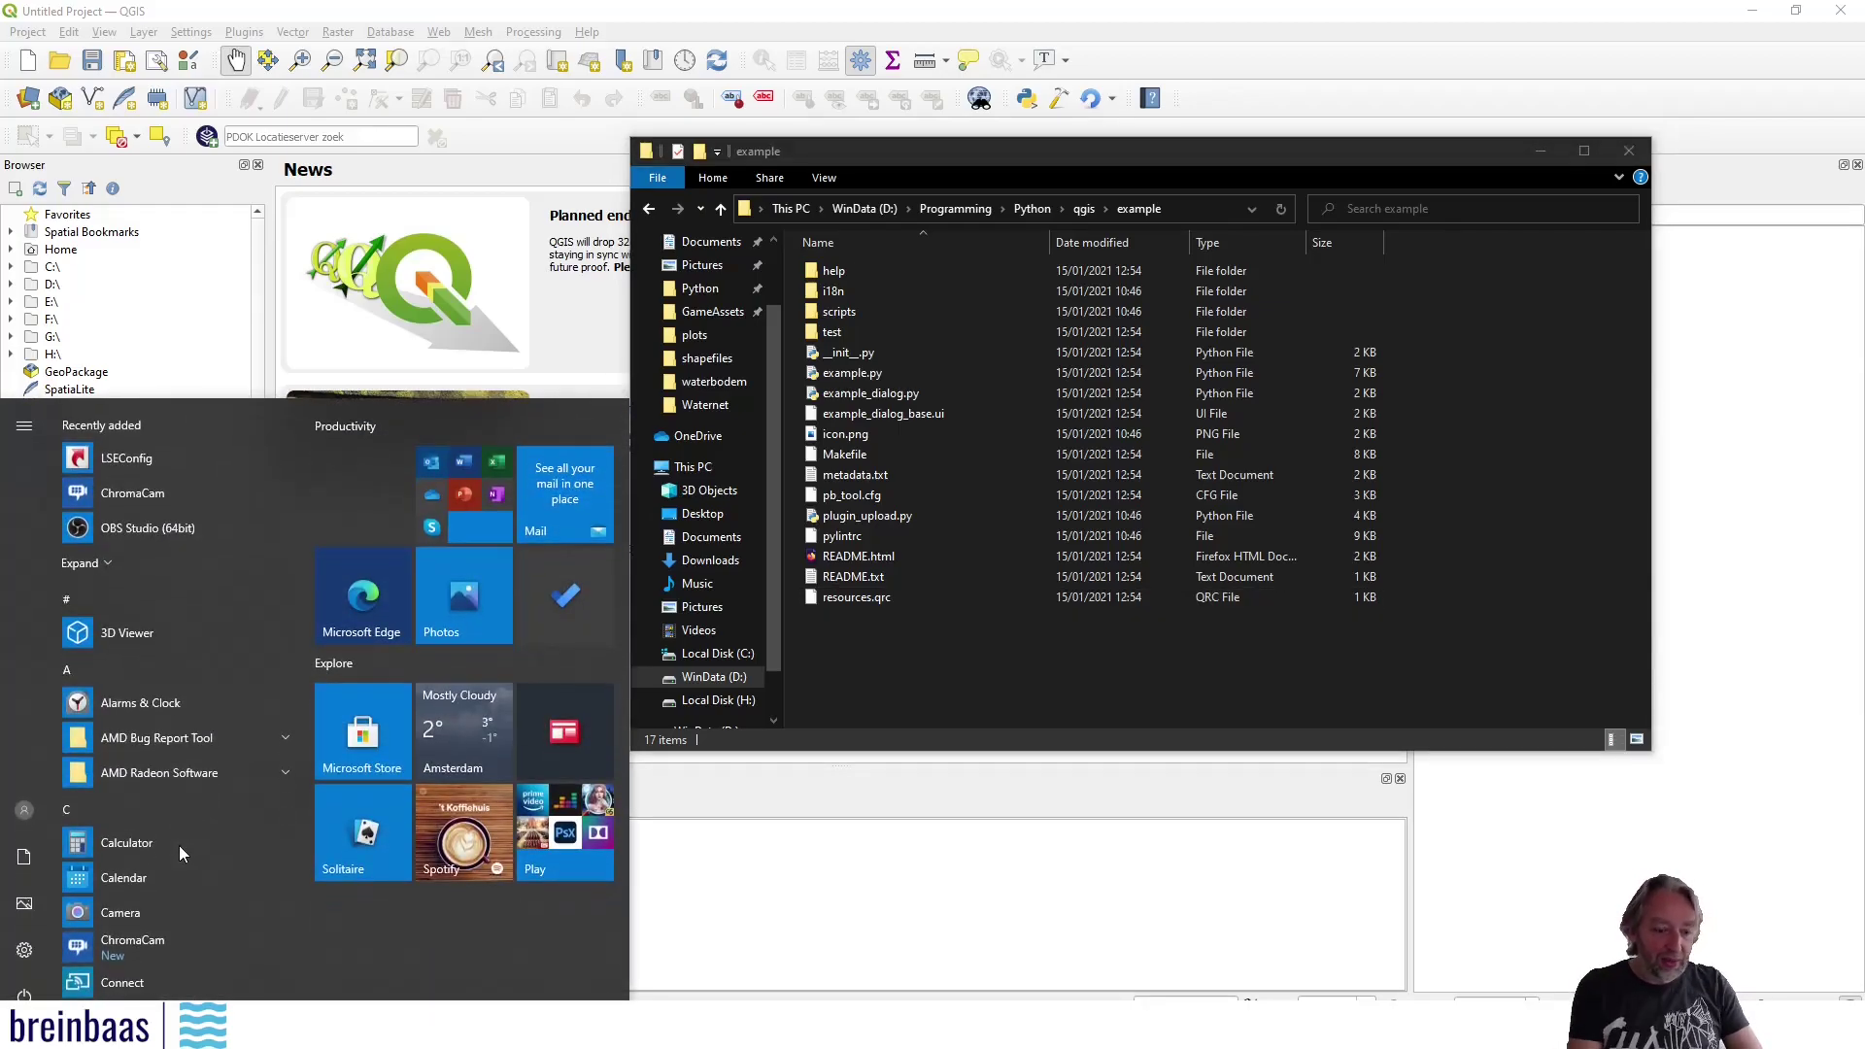
{"action": "type", "text": "os"}
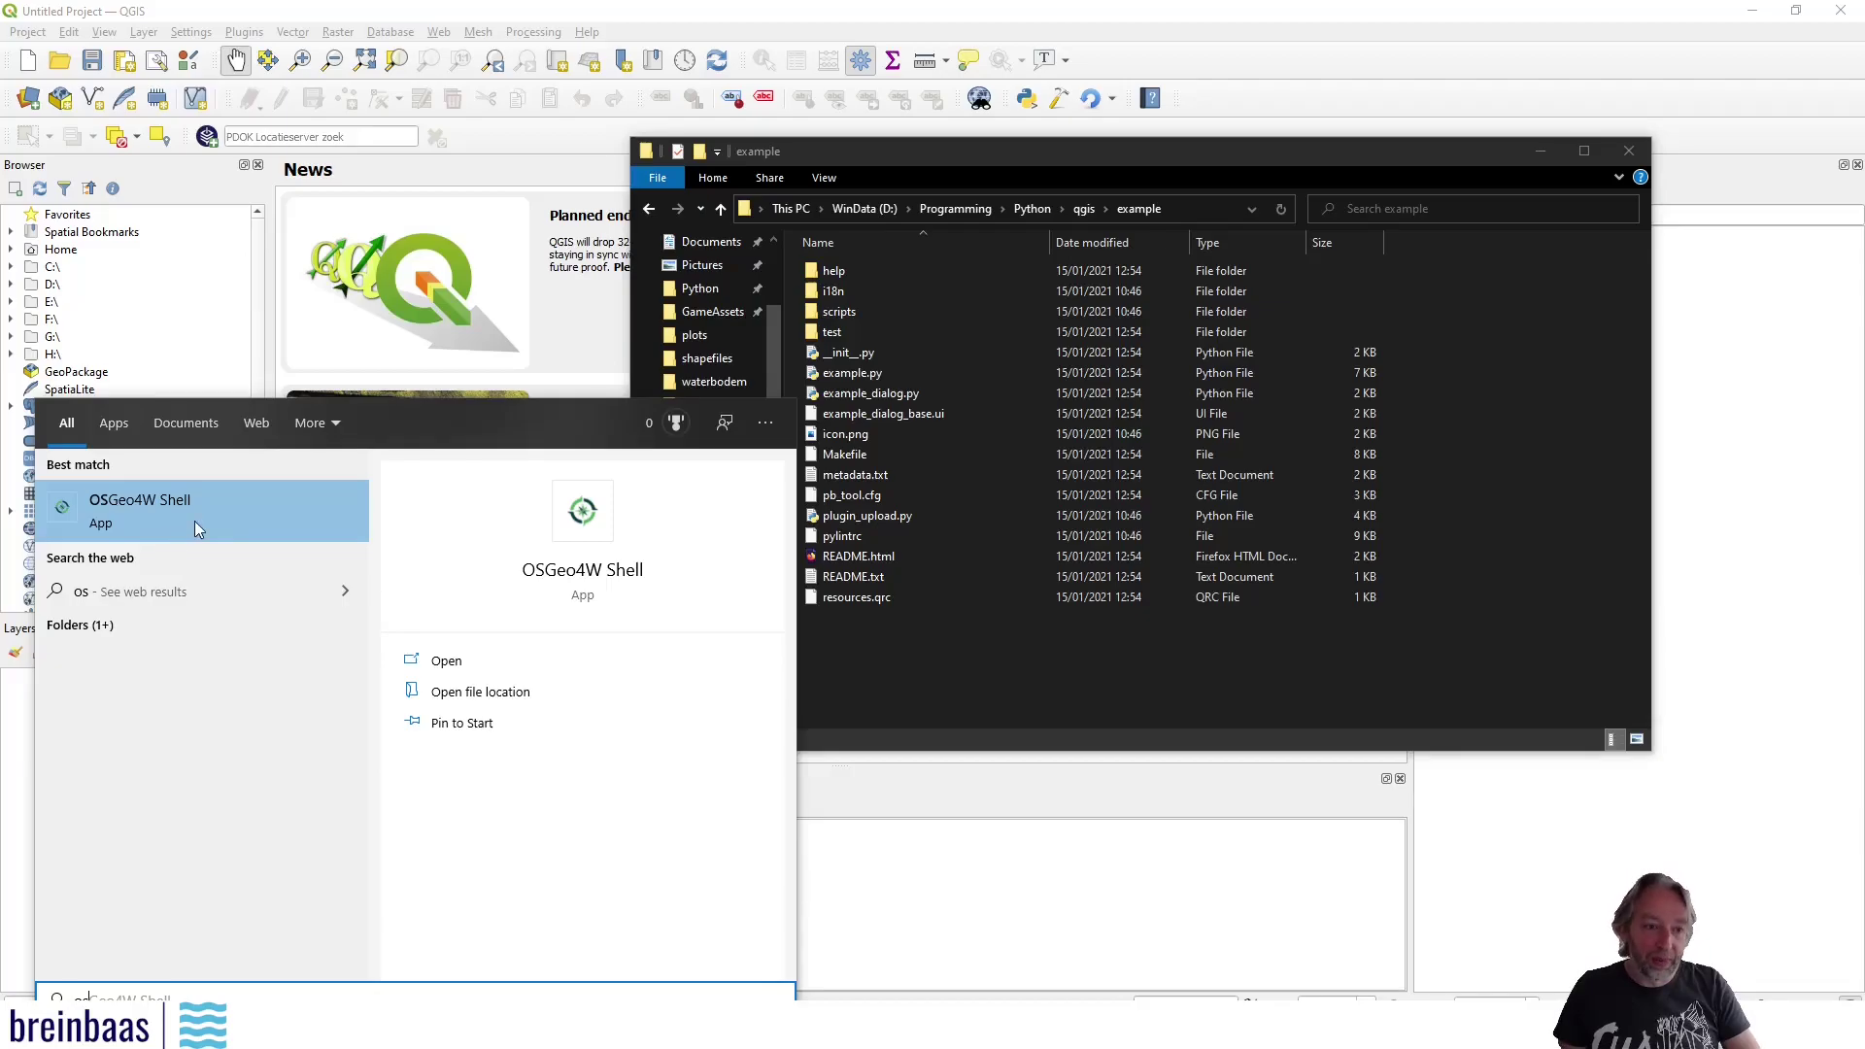
{"action": "left_click", "coordinate": [190, 521]}
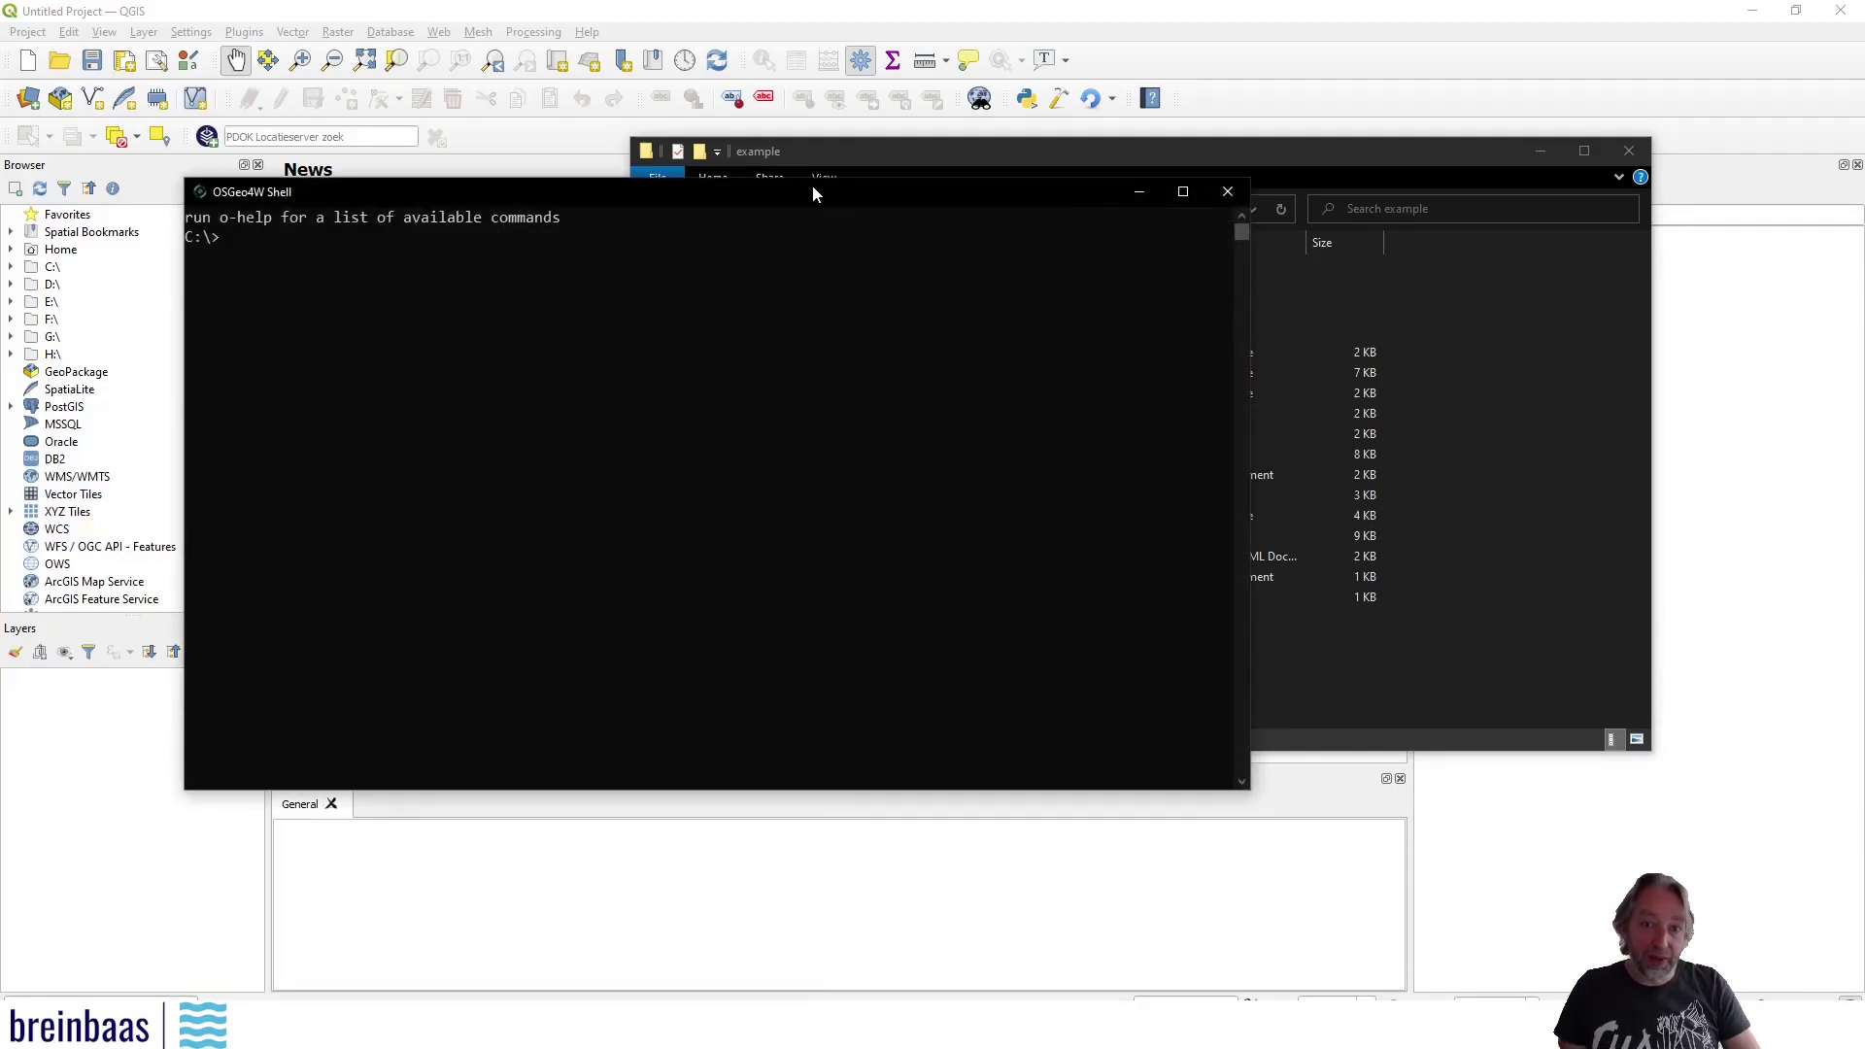
{"action": "left_click_drag", "start_coordinate": [820, 191], "coordinate": [1076, 375]}
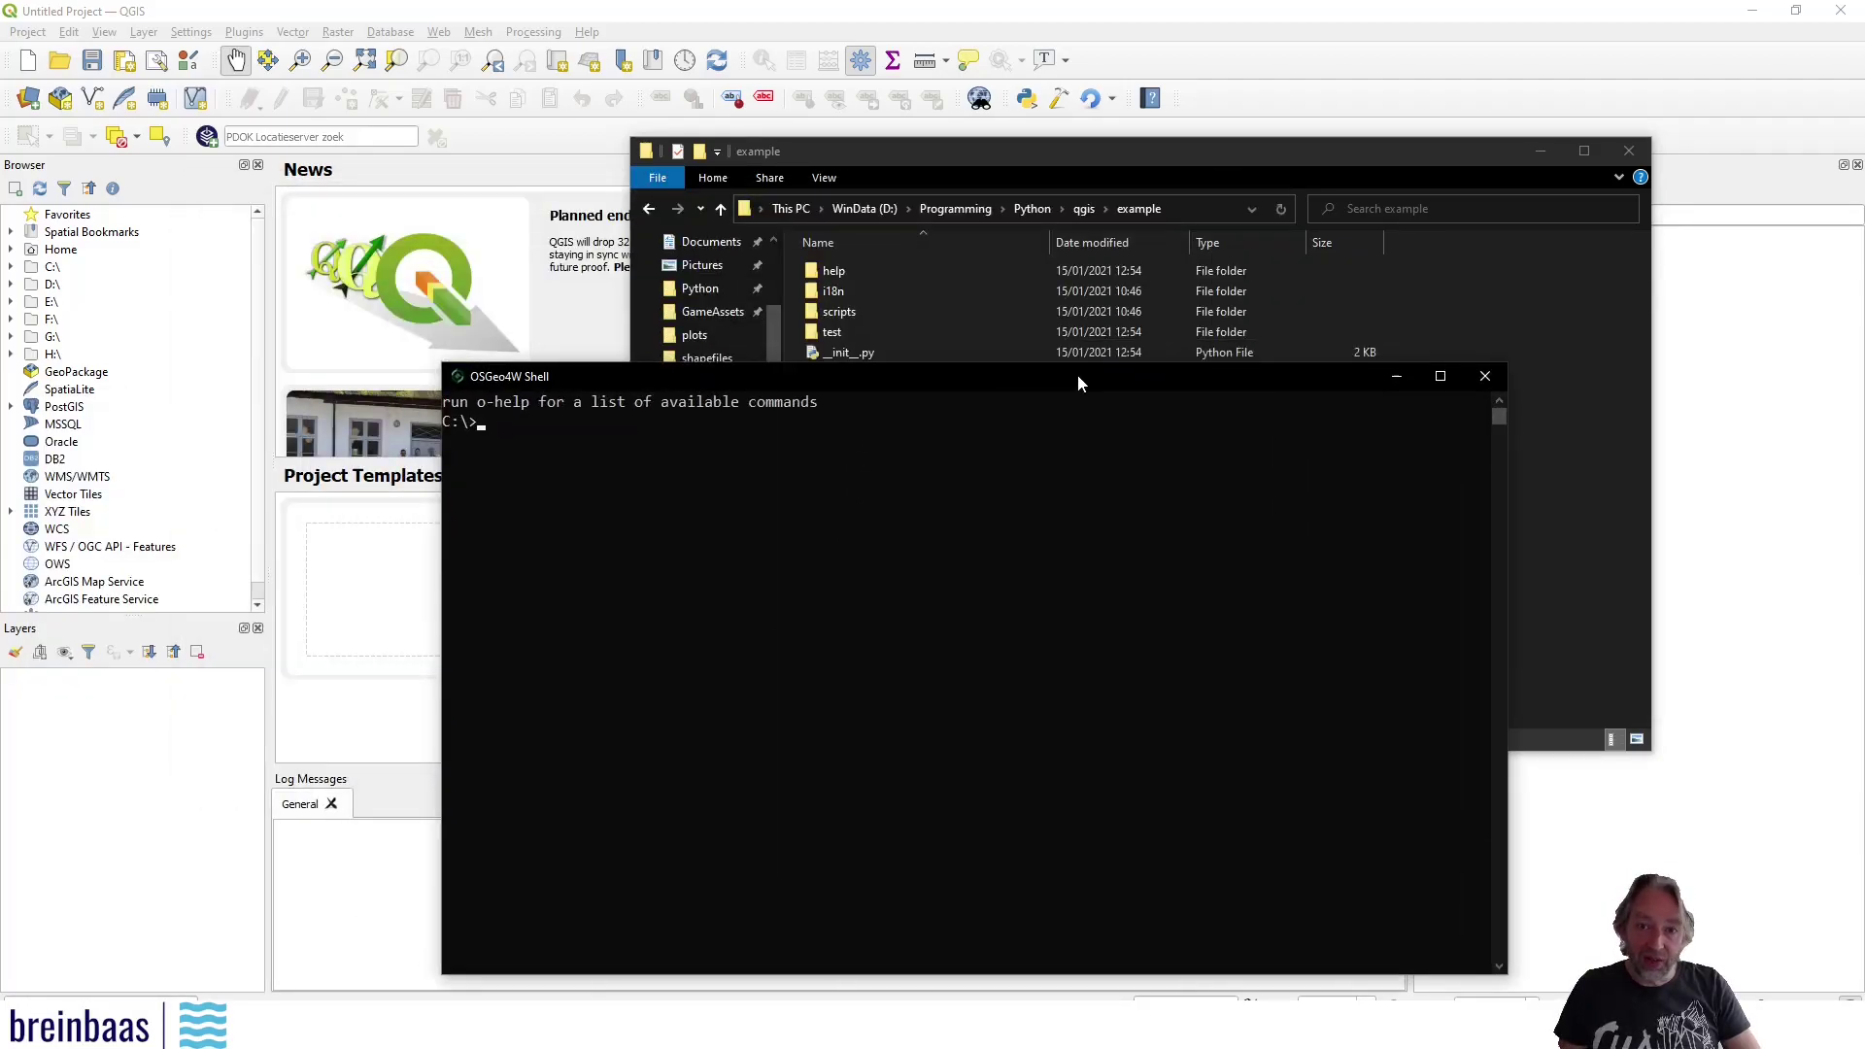
{"action": "left_click", "coordinate": [591, 421]}
Navigate the shell to D:\Programming\Python\qgis\example
{"action": "type", "text": "d:"}
{"action": "key", "text": "Return"}
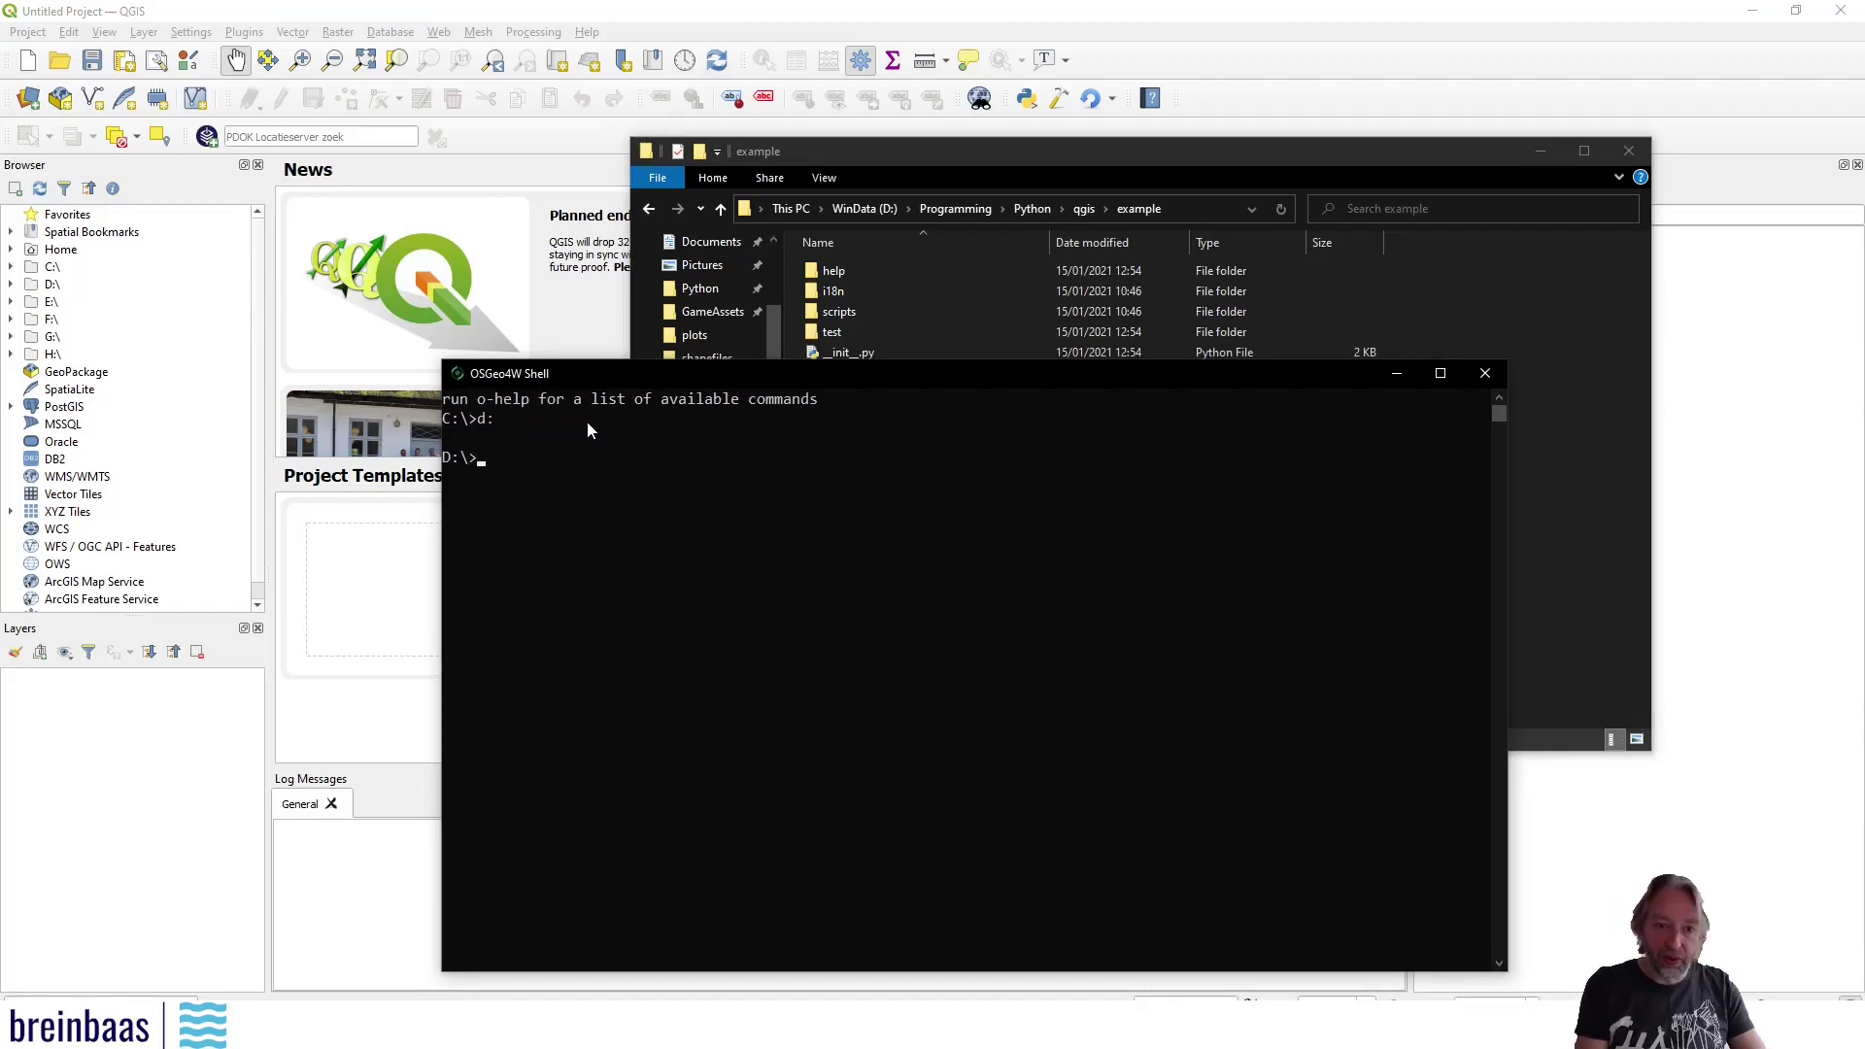
{"action": "type", "text": "cd Programming"}
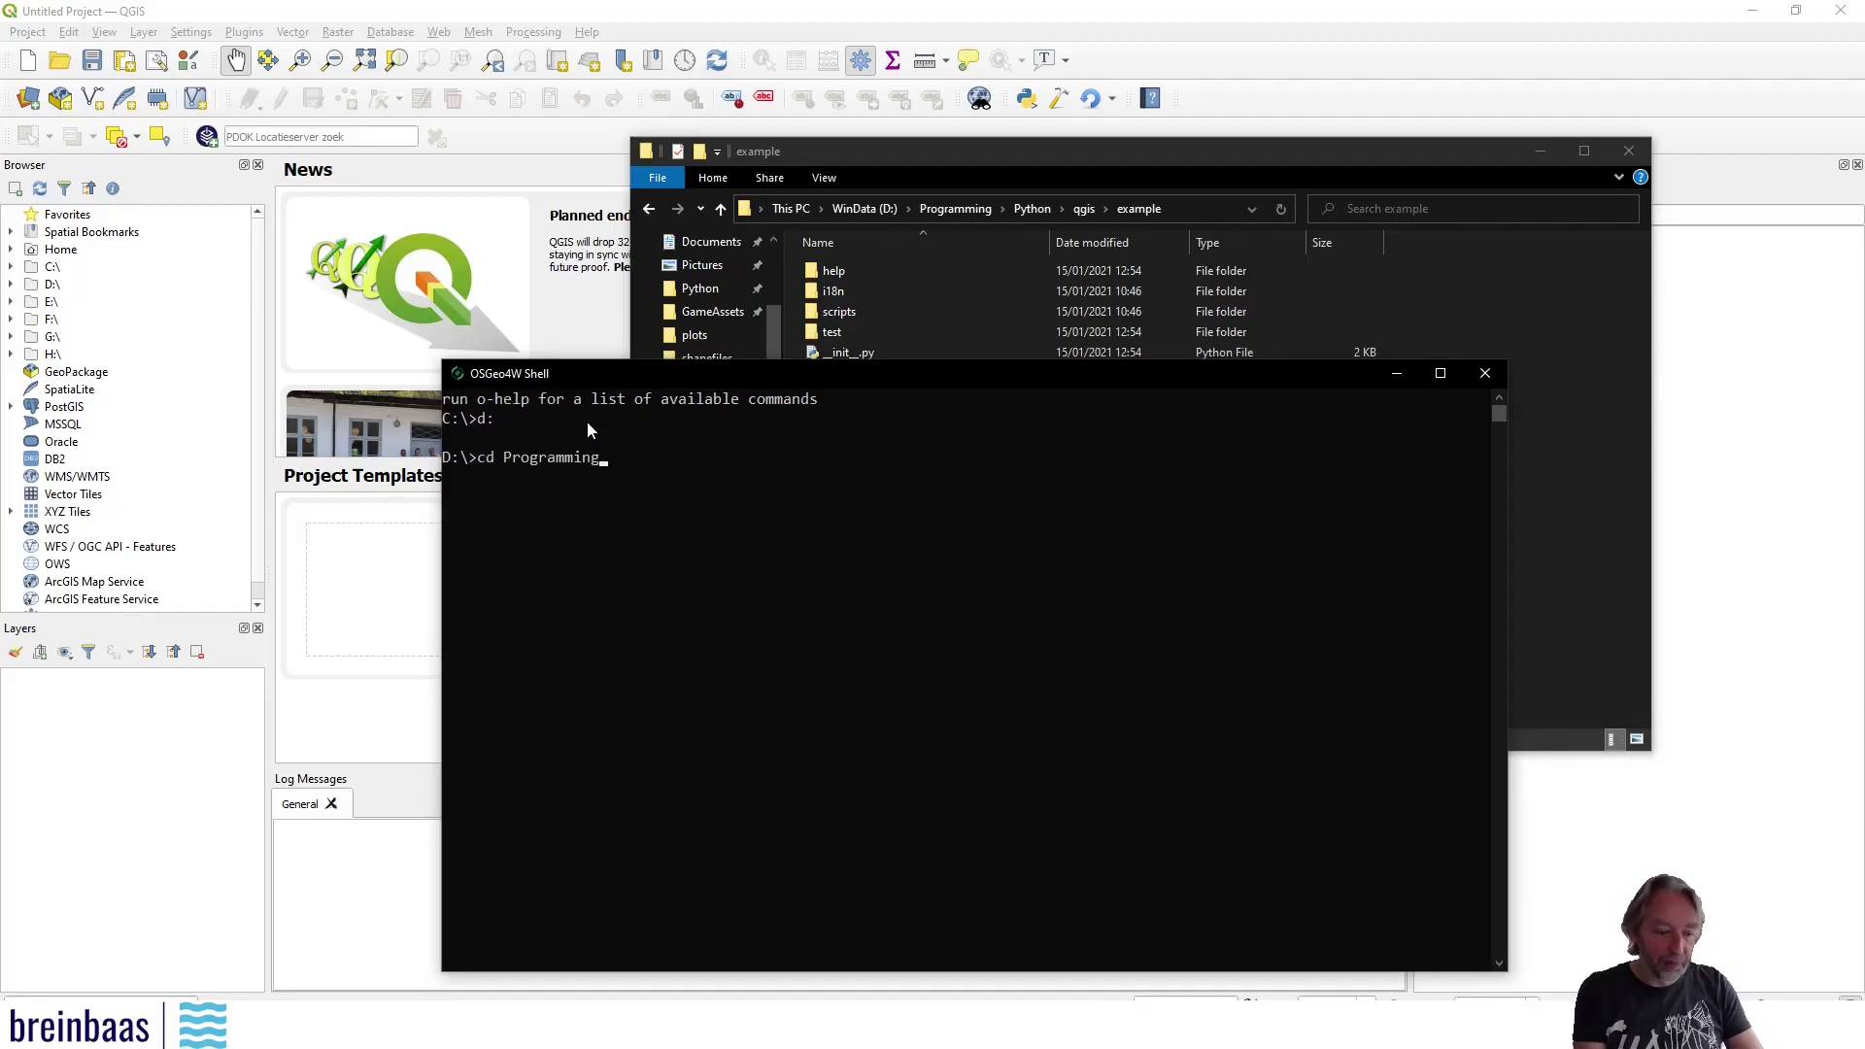
{"action": "key", "text": "Return"}
{"action": "type", "text": "cd Python"}
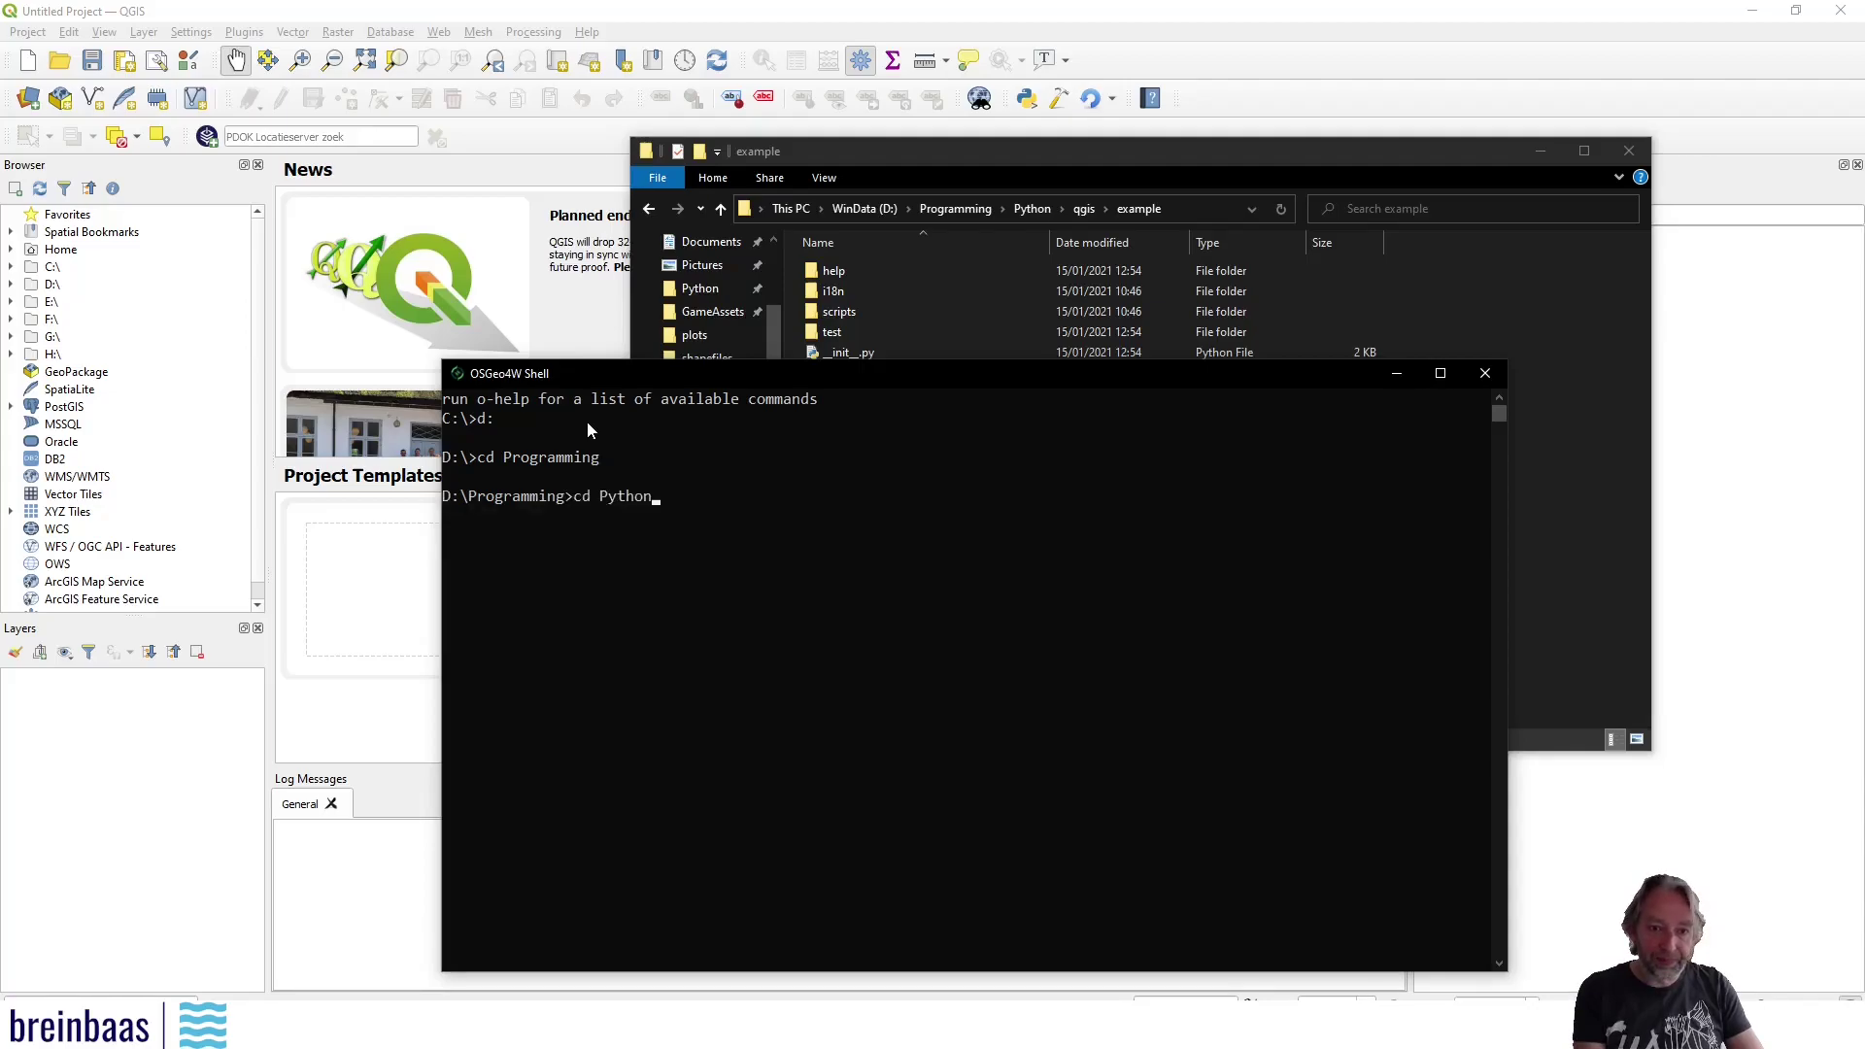
{"action": "key", "text": "Return"}
{"action": "type", "text": "cd "}
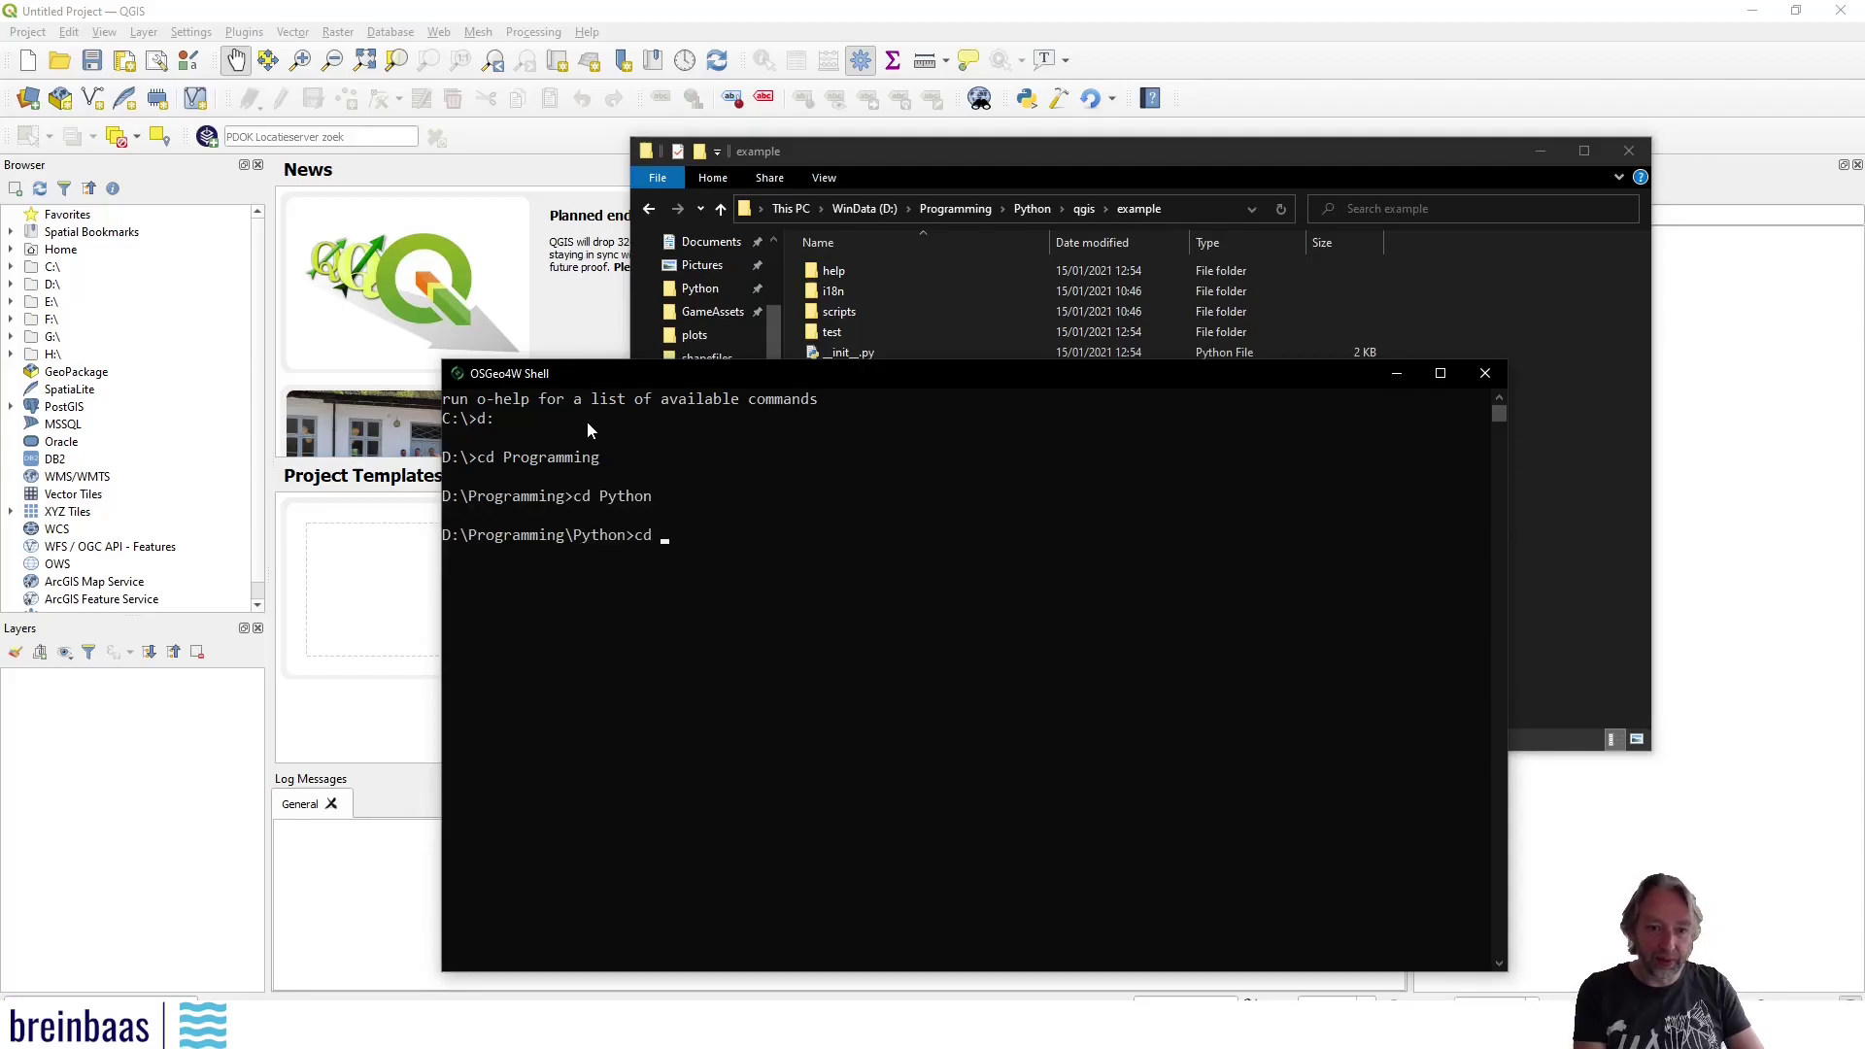
{"action": "type", "text": "qgis"}
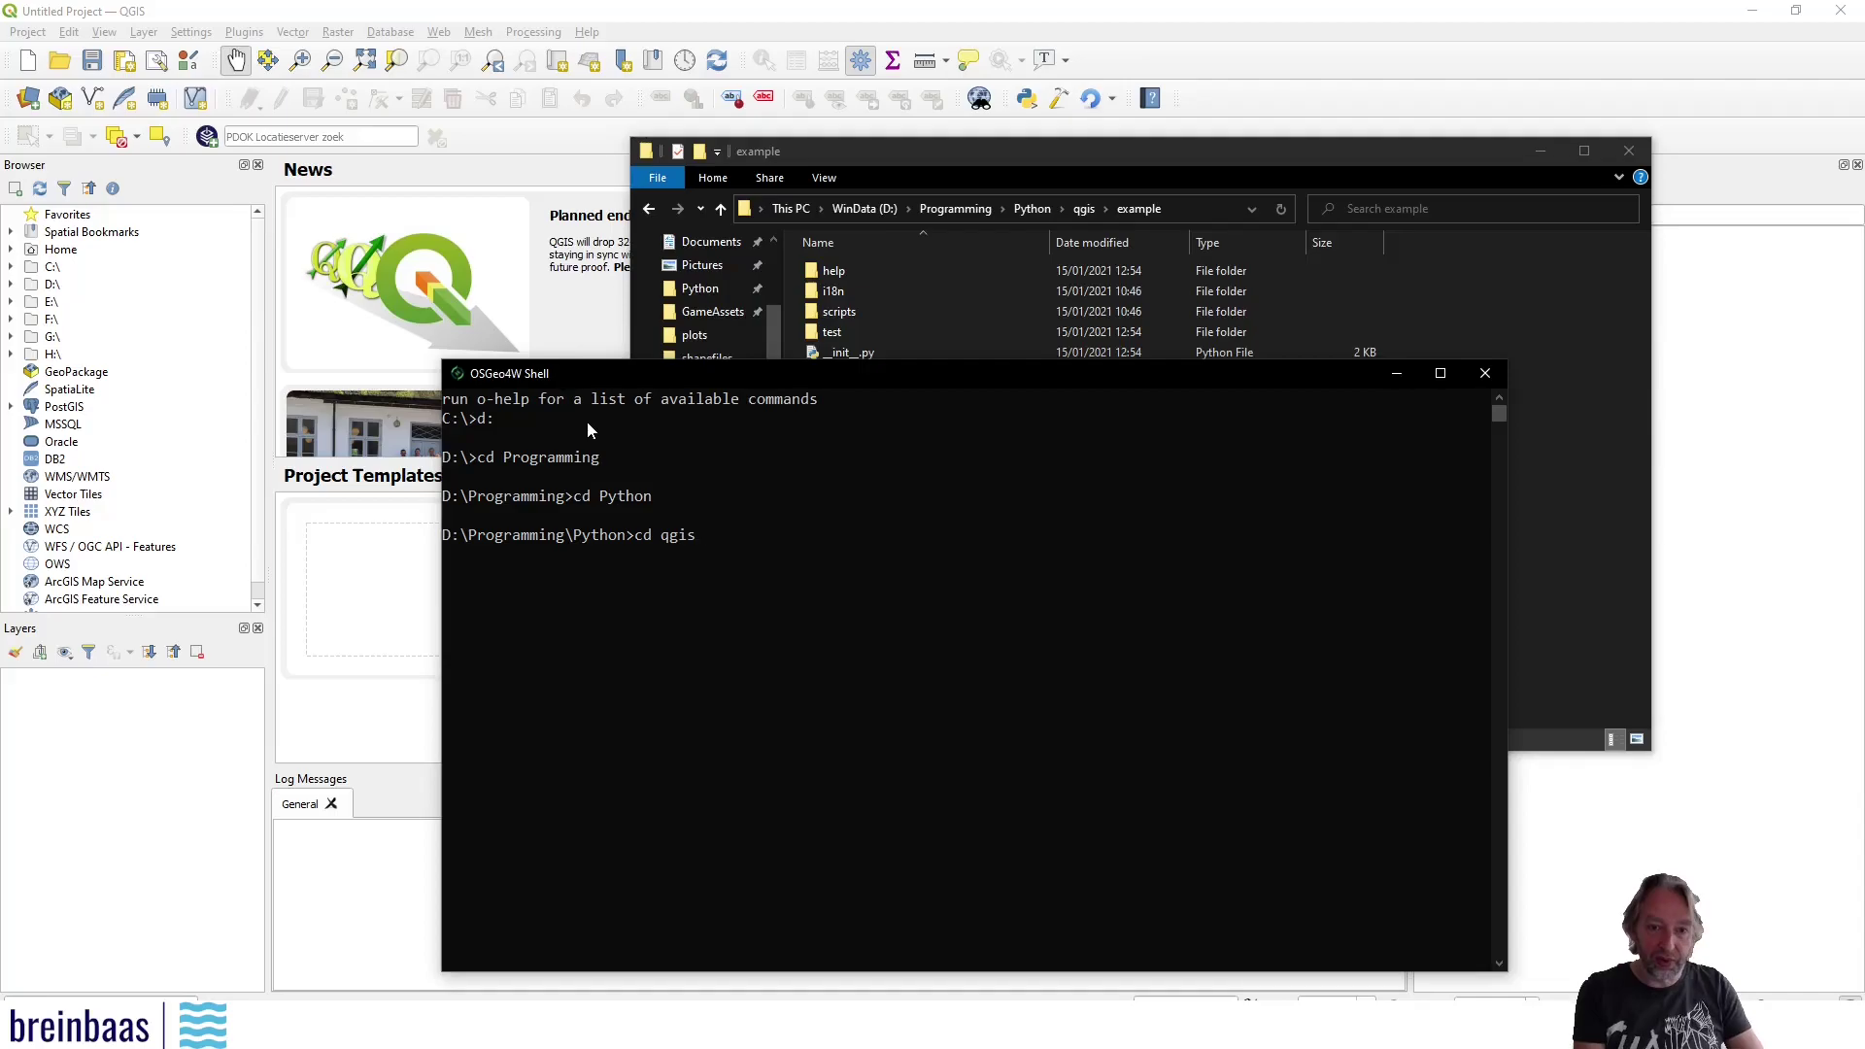
{"action": "key", "text": "Return"}
{"action": "type", "text": "cd example"}
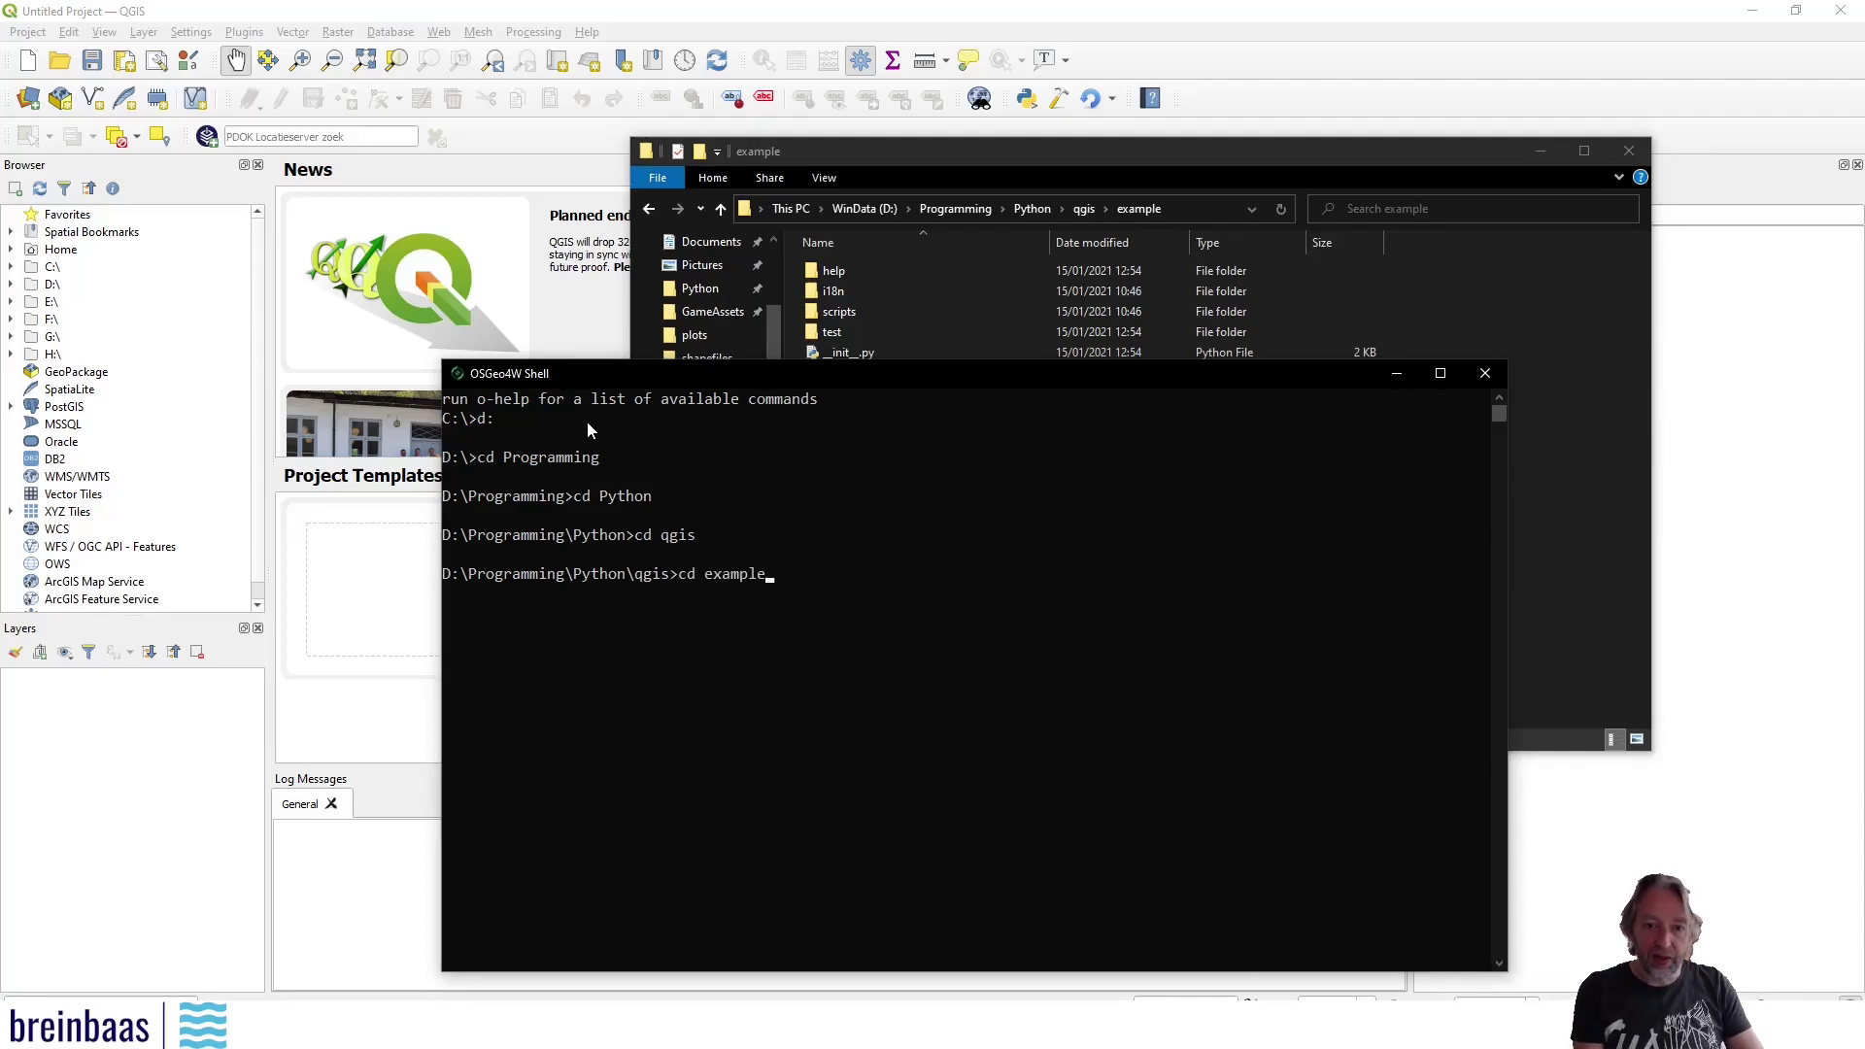
{"action": "key", "text": "Return"}
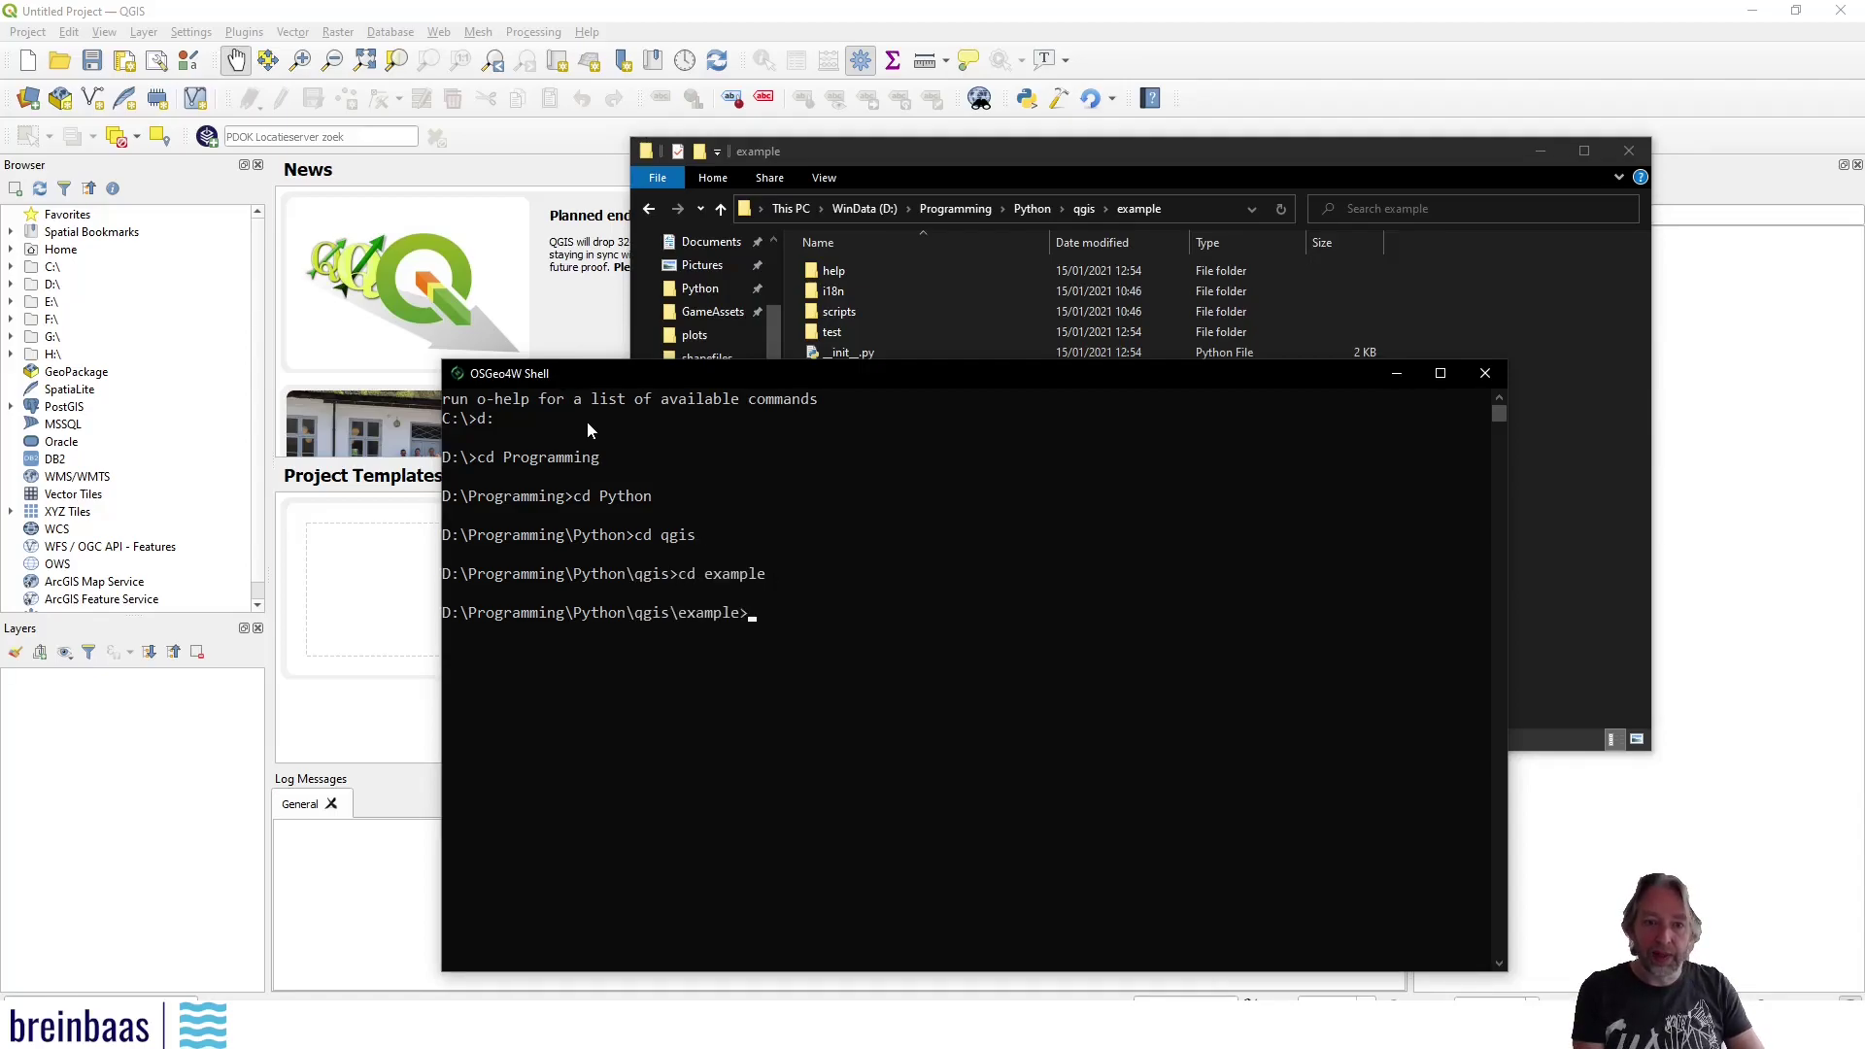
List the example folder with dir, comparing the shell against the Explorer file listing
{"action": "type", "text": "dir"}
{"action": "key", "text": "Return"}
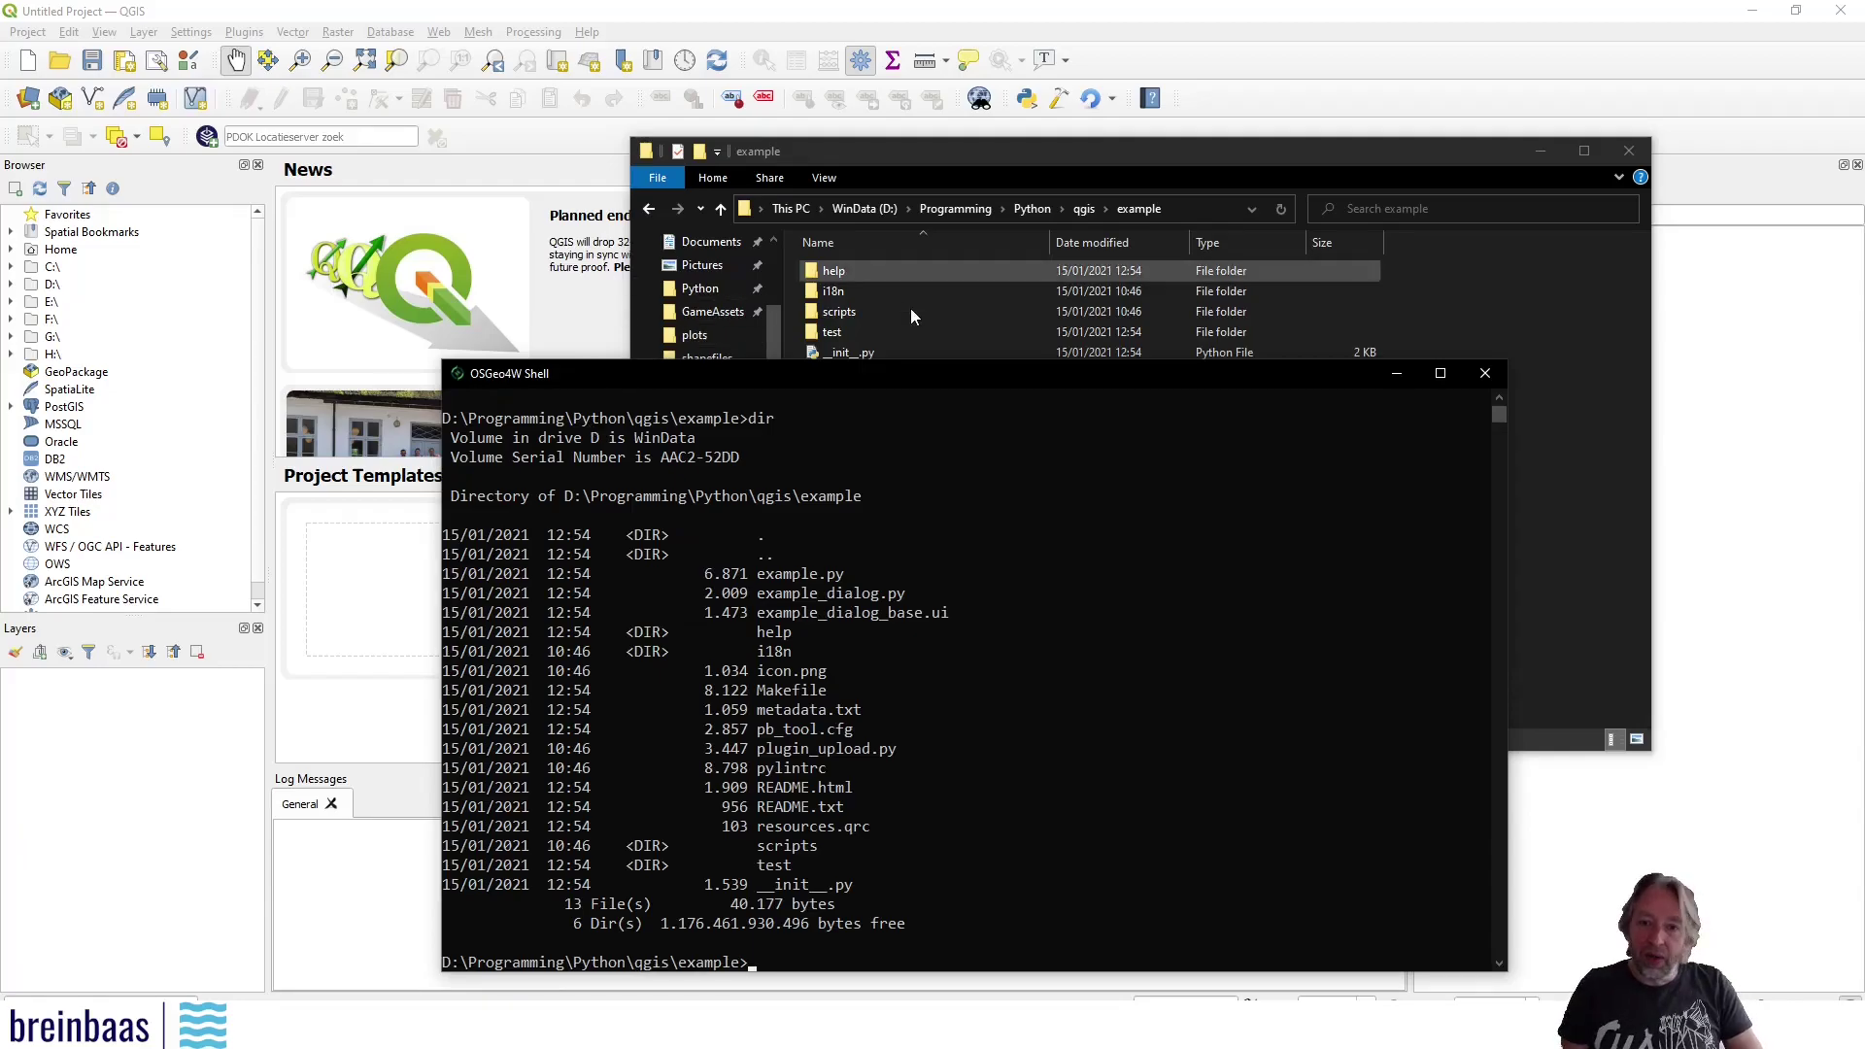
{"action": "left_click_drag", "start_coordinate": [1014, 379], "coordinate": [817, 270]}
{"action": "left_click", "coordinate": [1129, 149]}
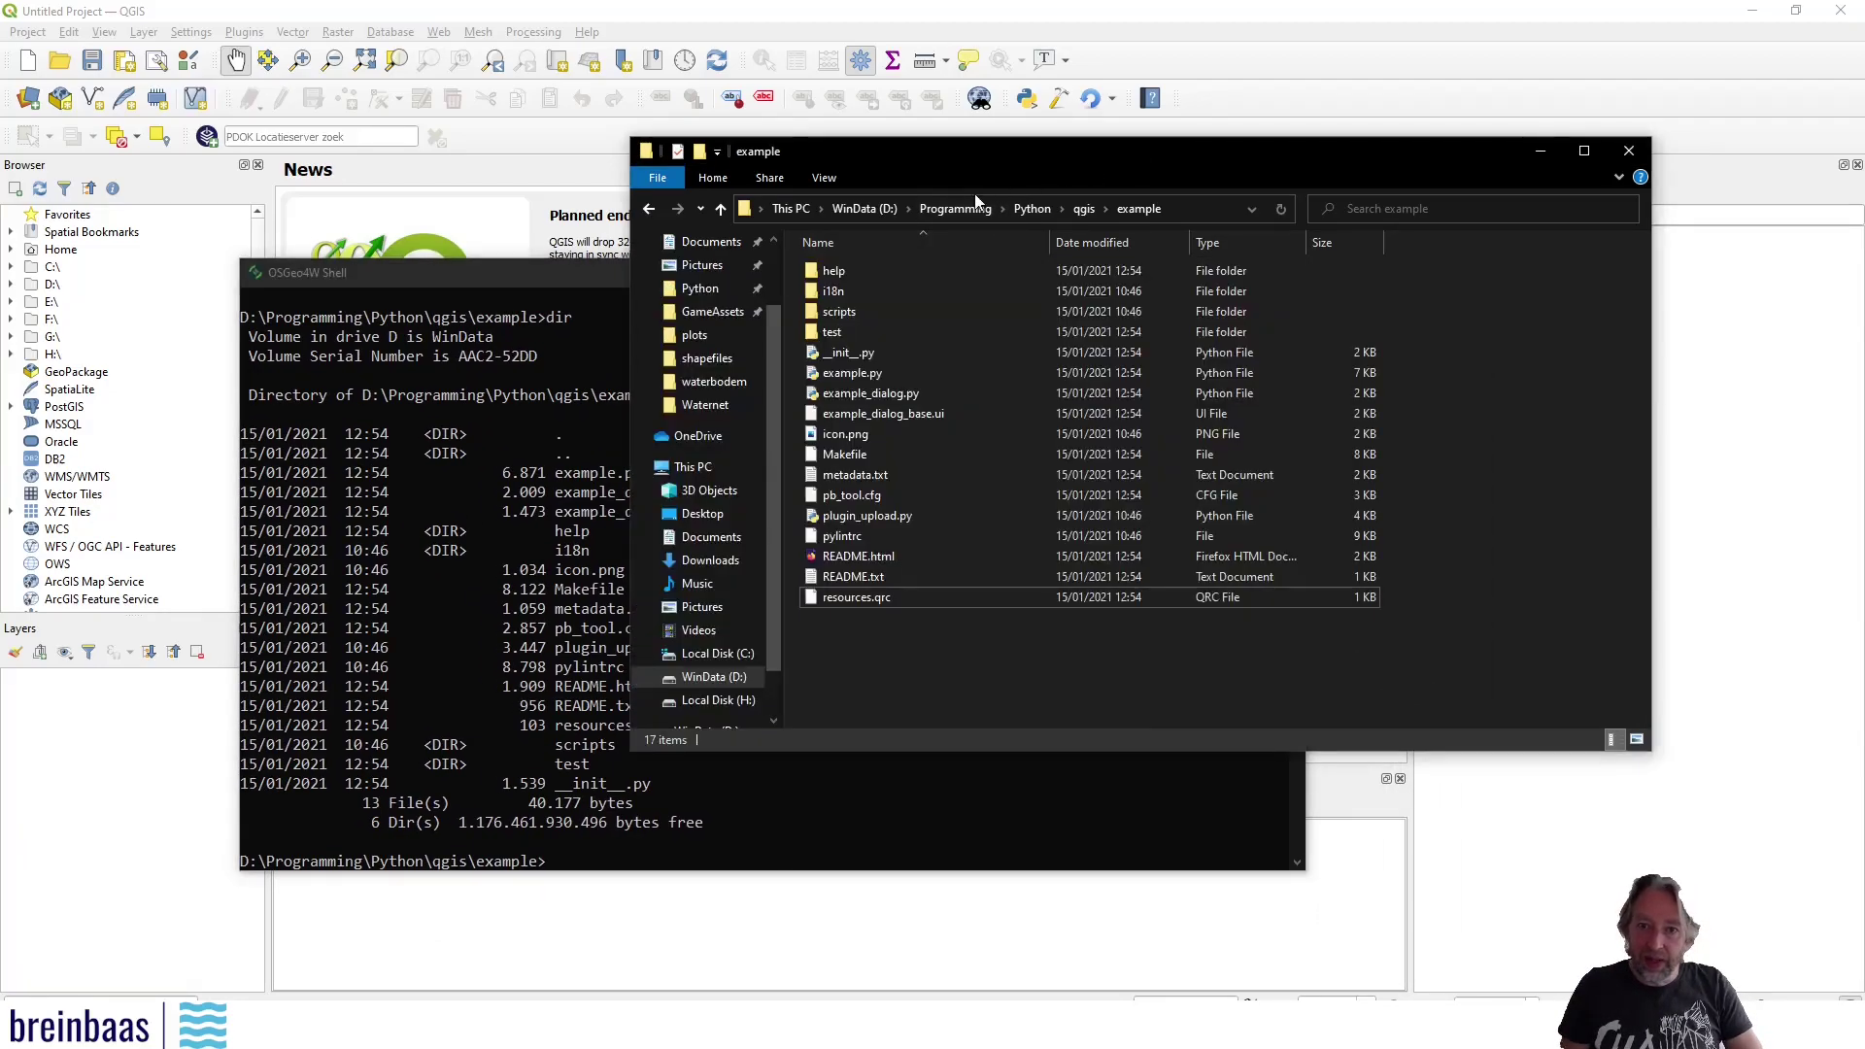
{"action": "left_click", "coordinate": [607, 276]}
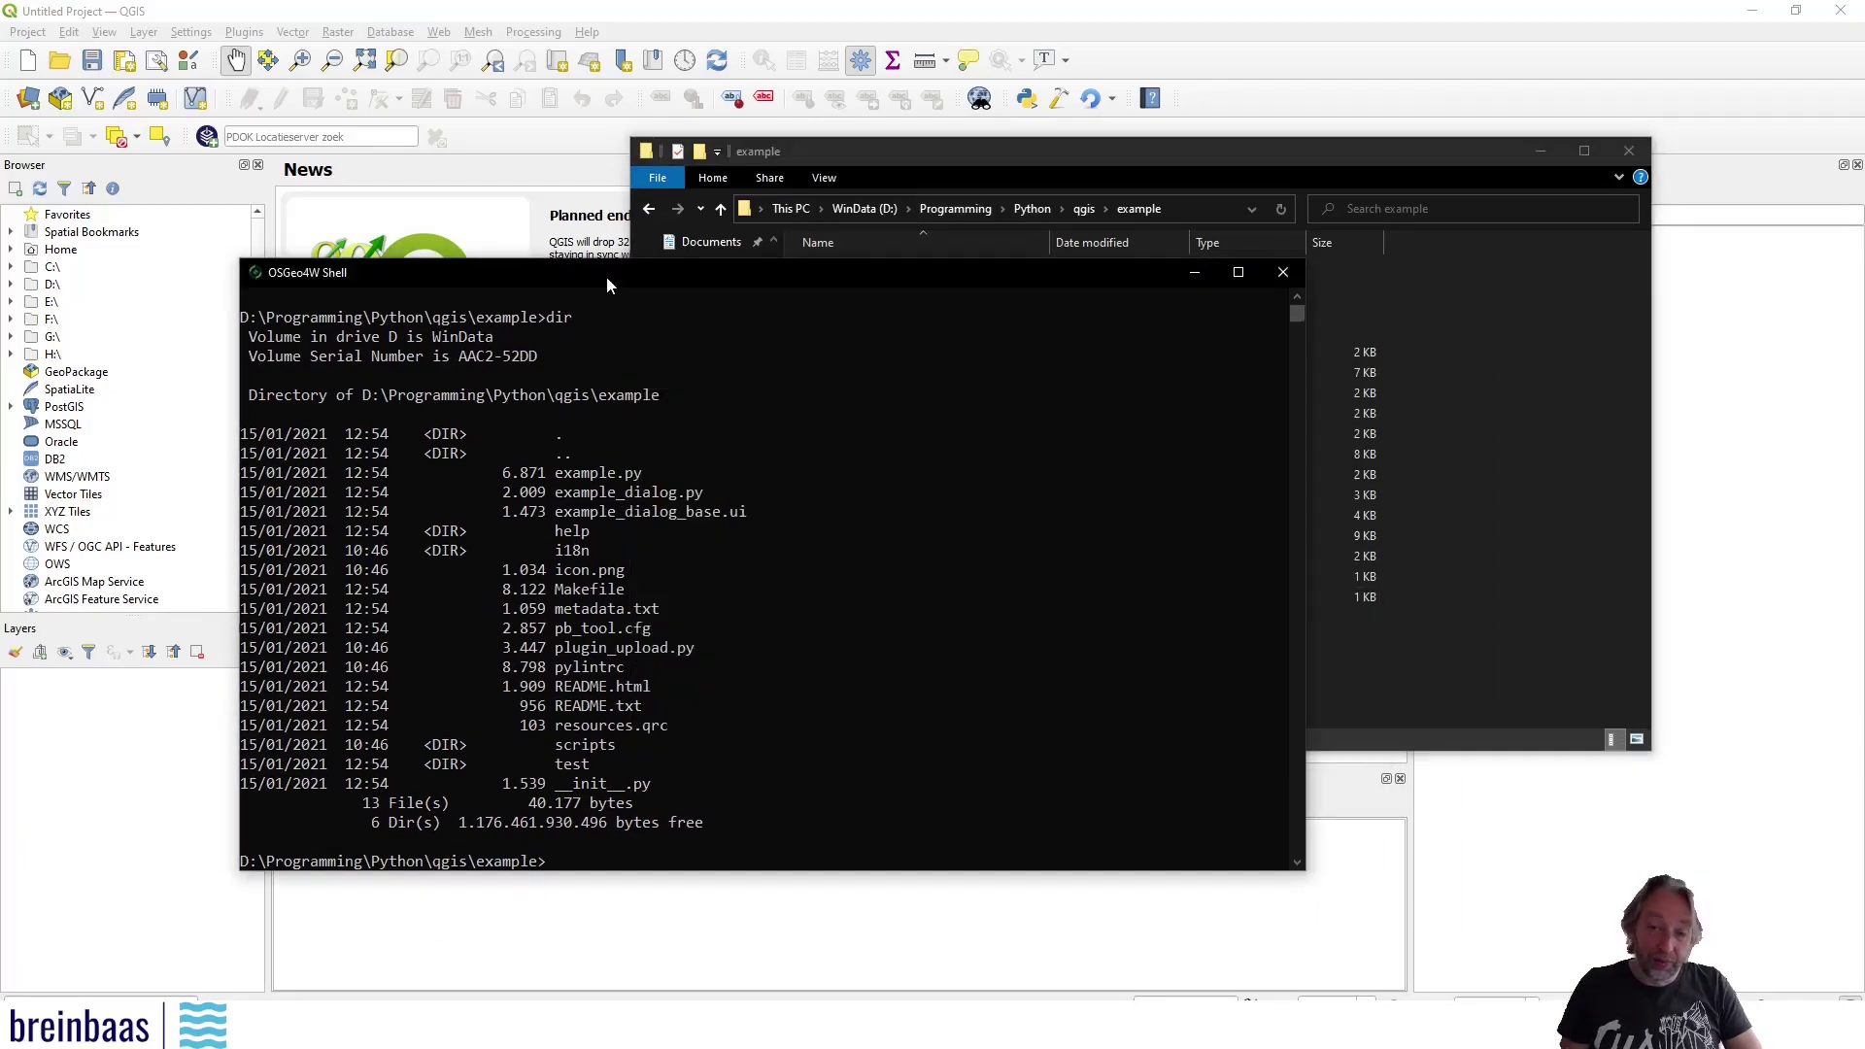
{"action": "left_click", "coordinate": [588, 862]}
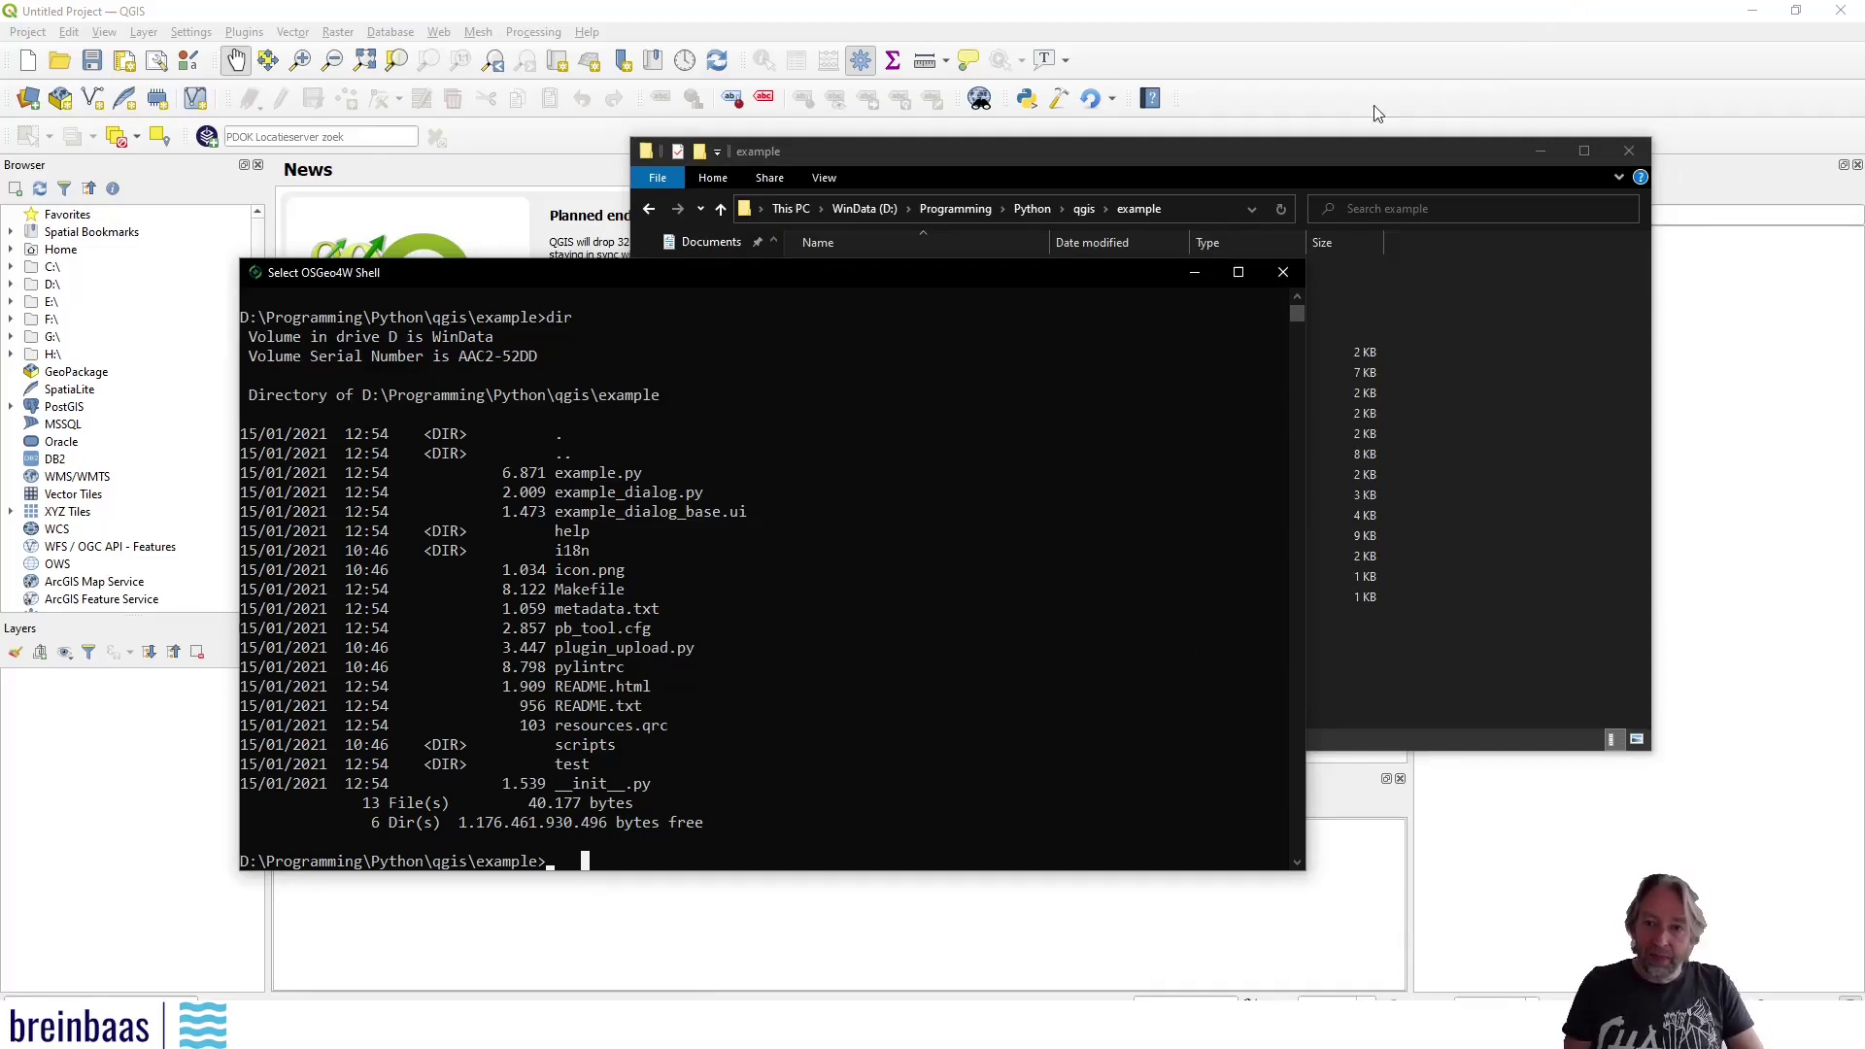
{"action": "left_click", "coordinate": [1253, 165]}
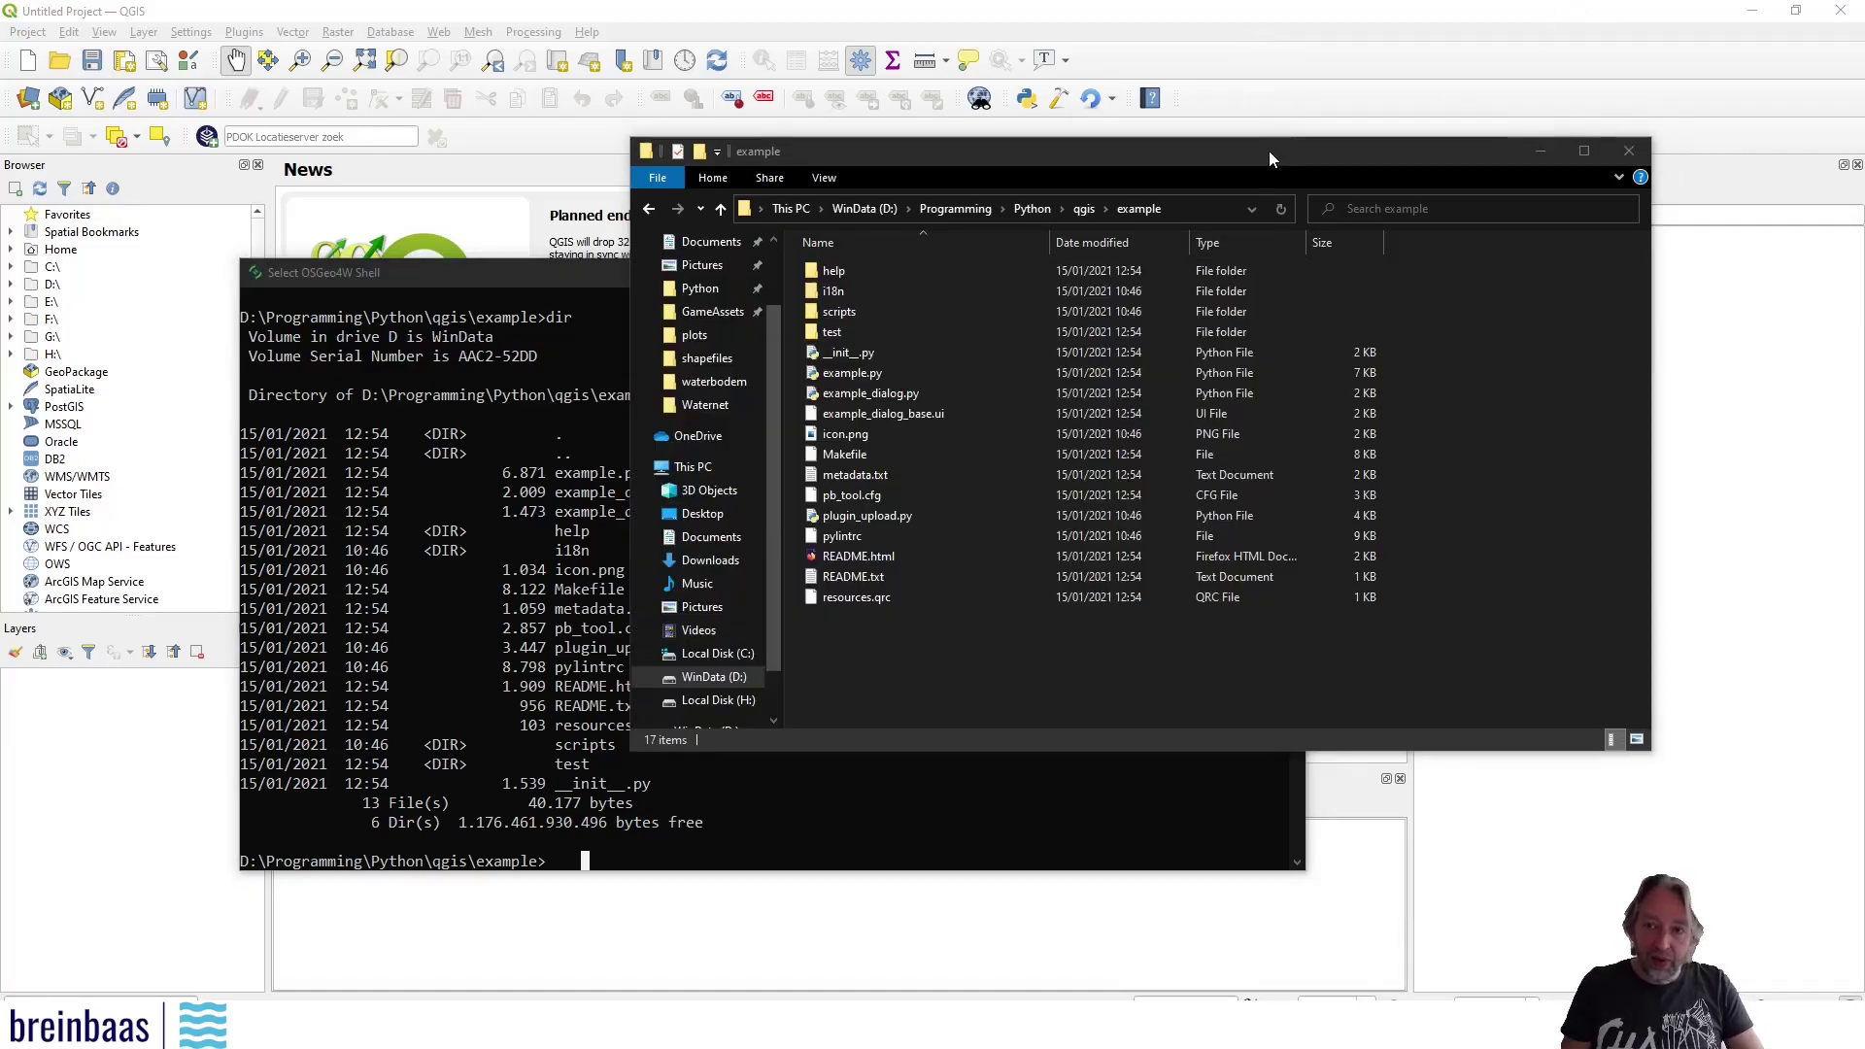
{"action": "left_click", "coordinate": [705, 850]}
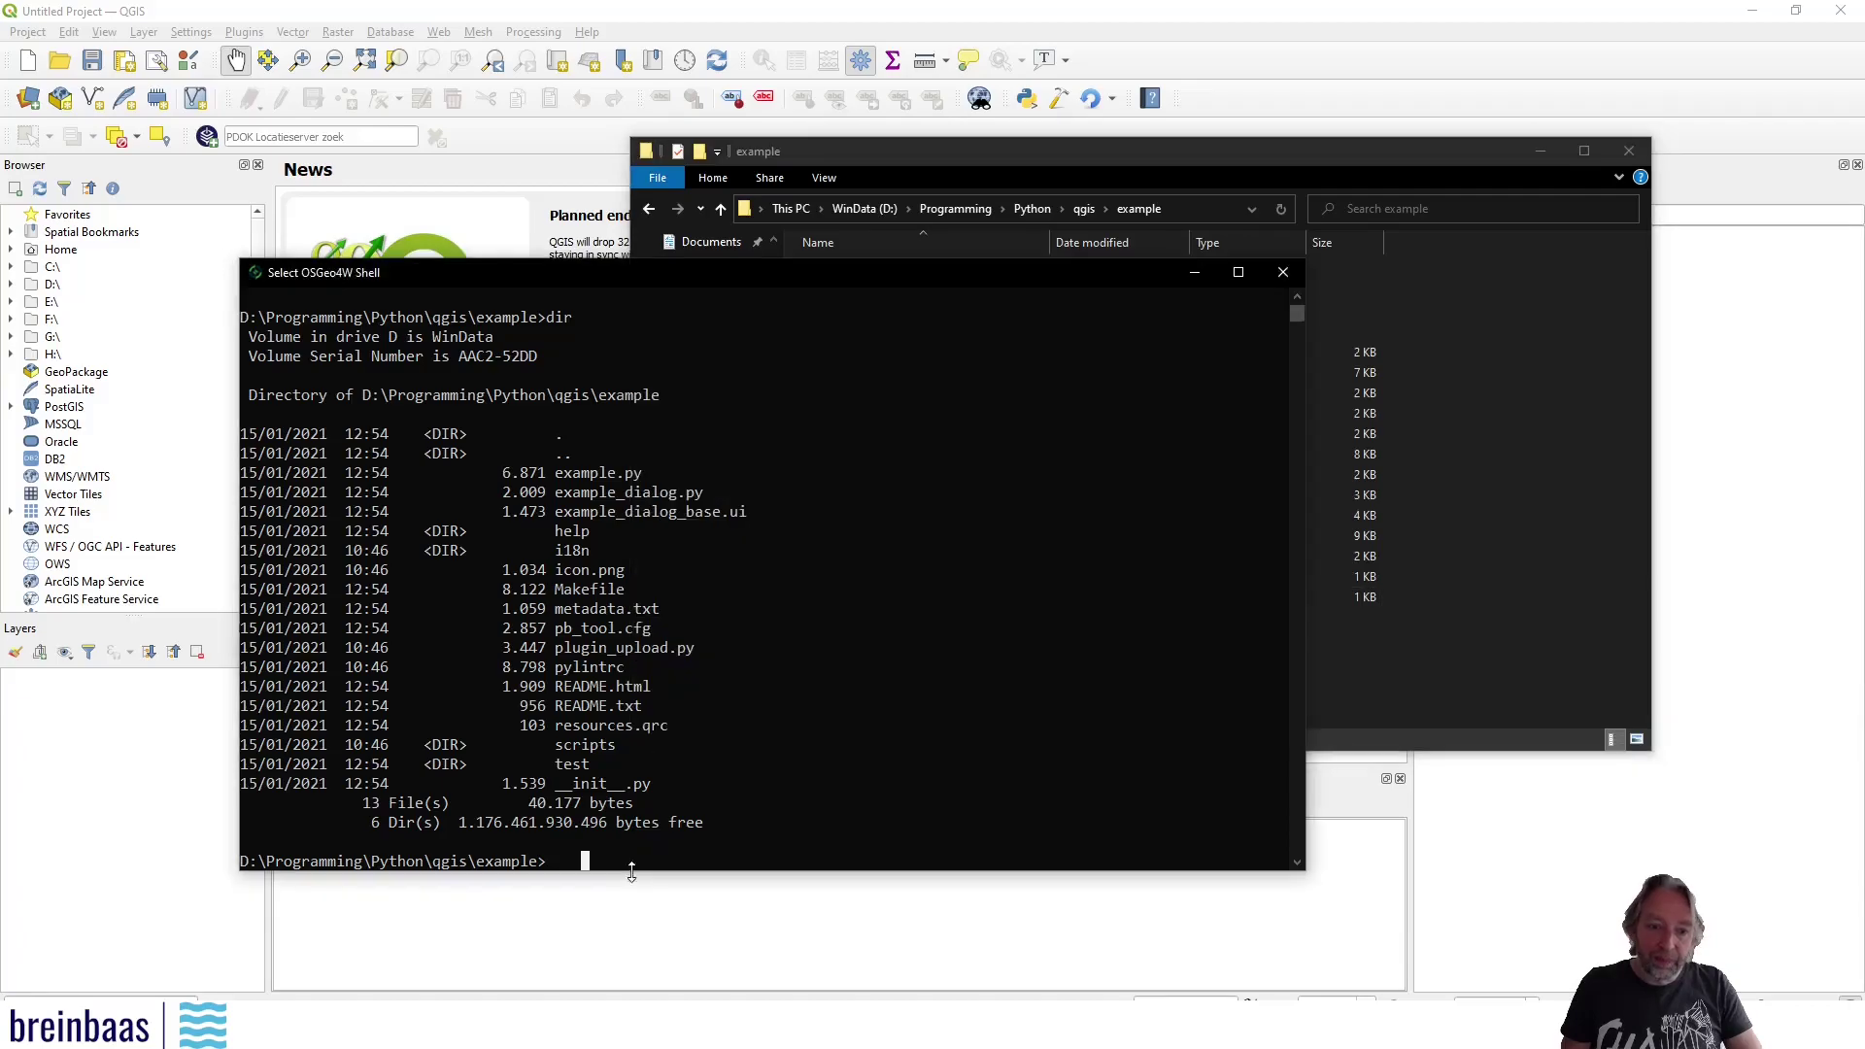
{"action": "left_click", "coordinate": [632, 871]}
Run pyrcc5, which fails as 'not recognized'
{"action": "type", "text": "pt"}
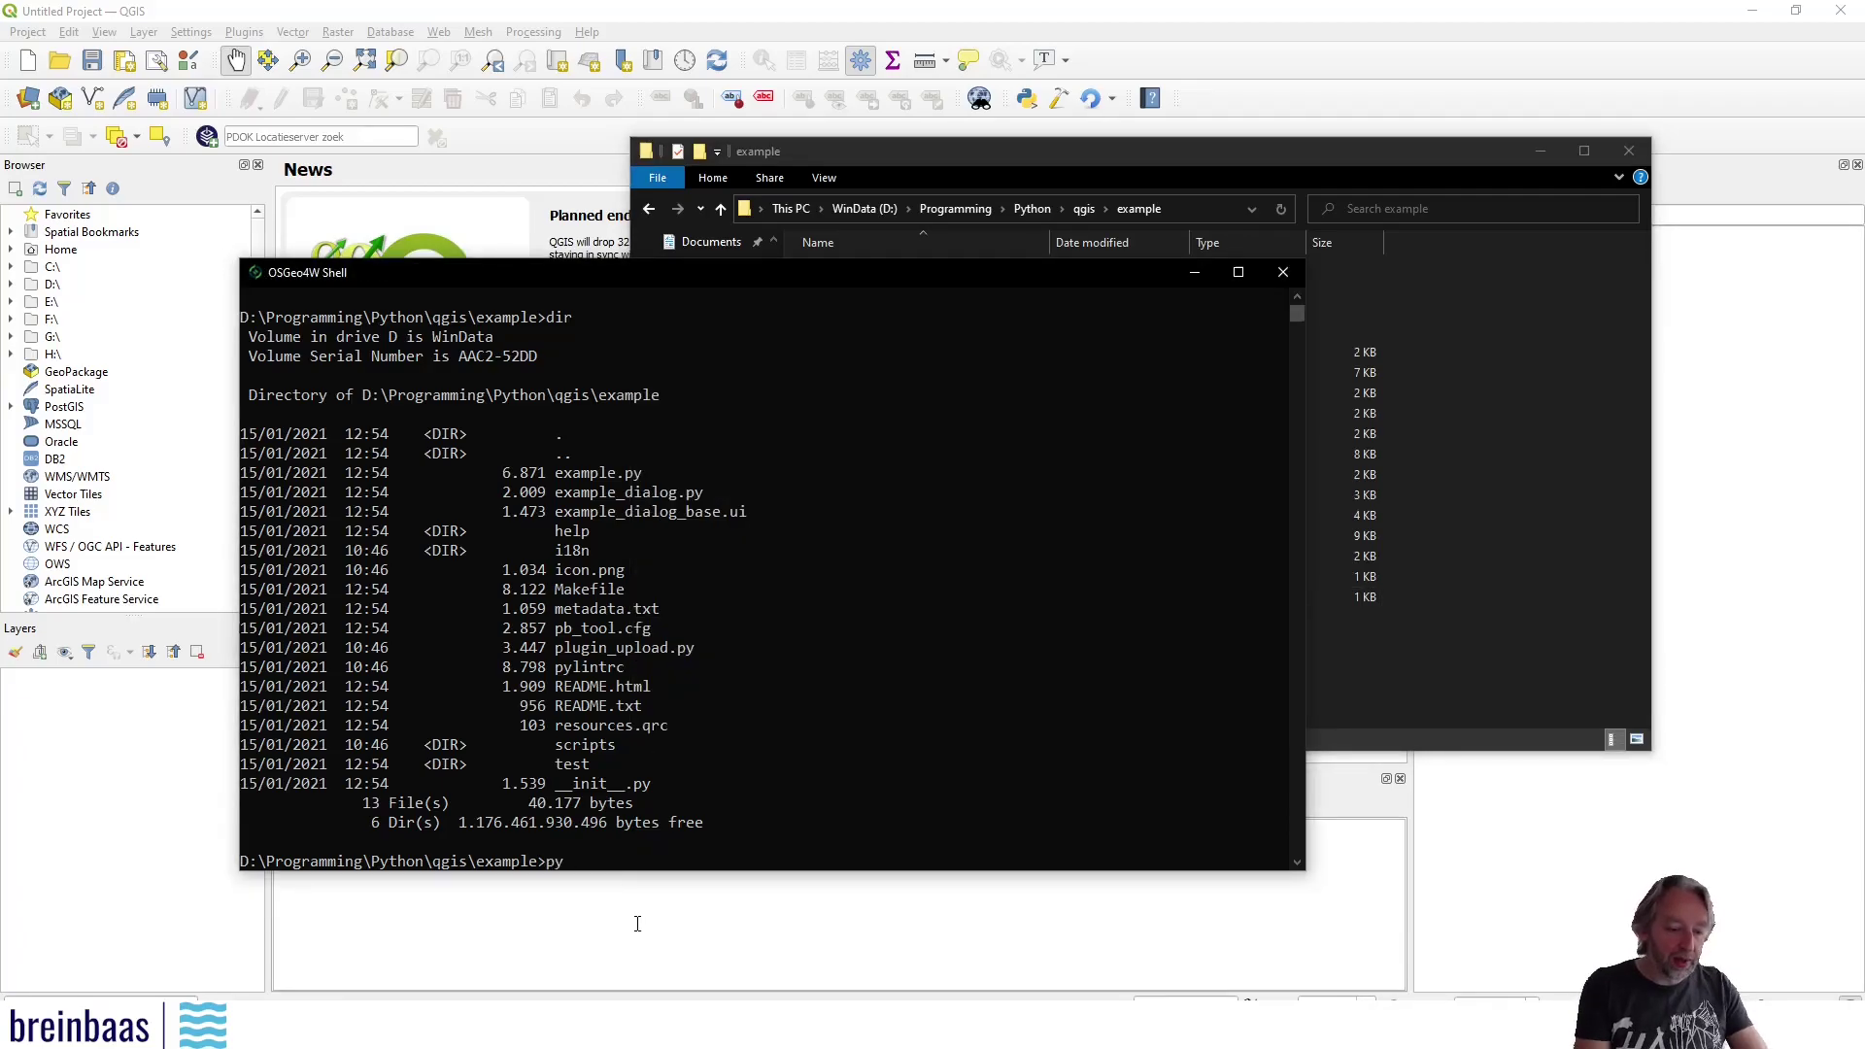
{"action": "type", "text": "c5"}
{"action": "key", "text": "Return"}
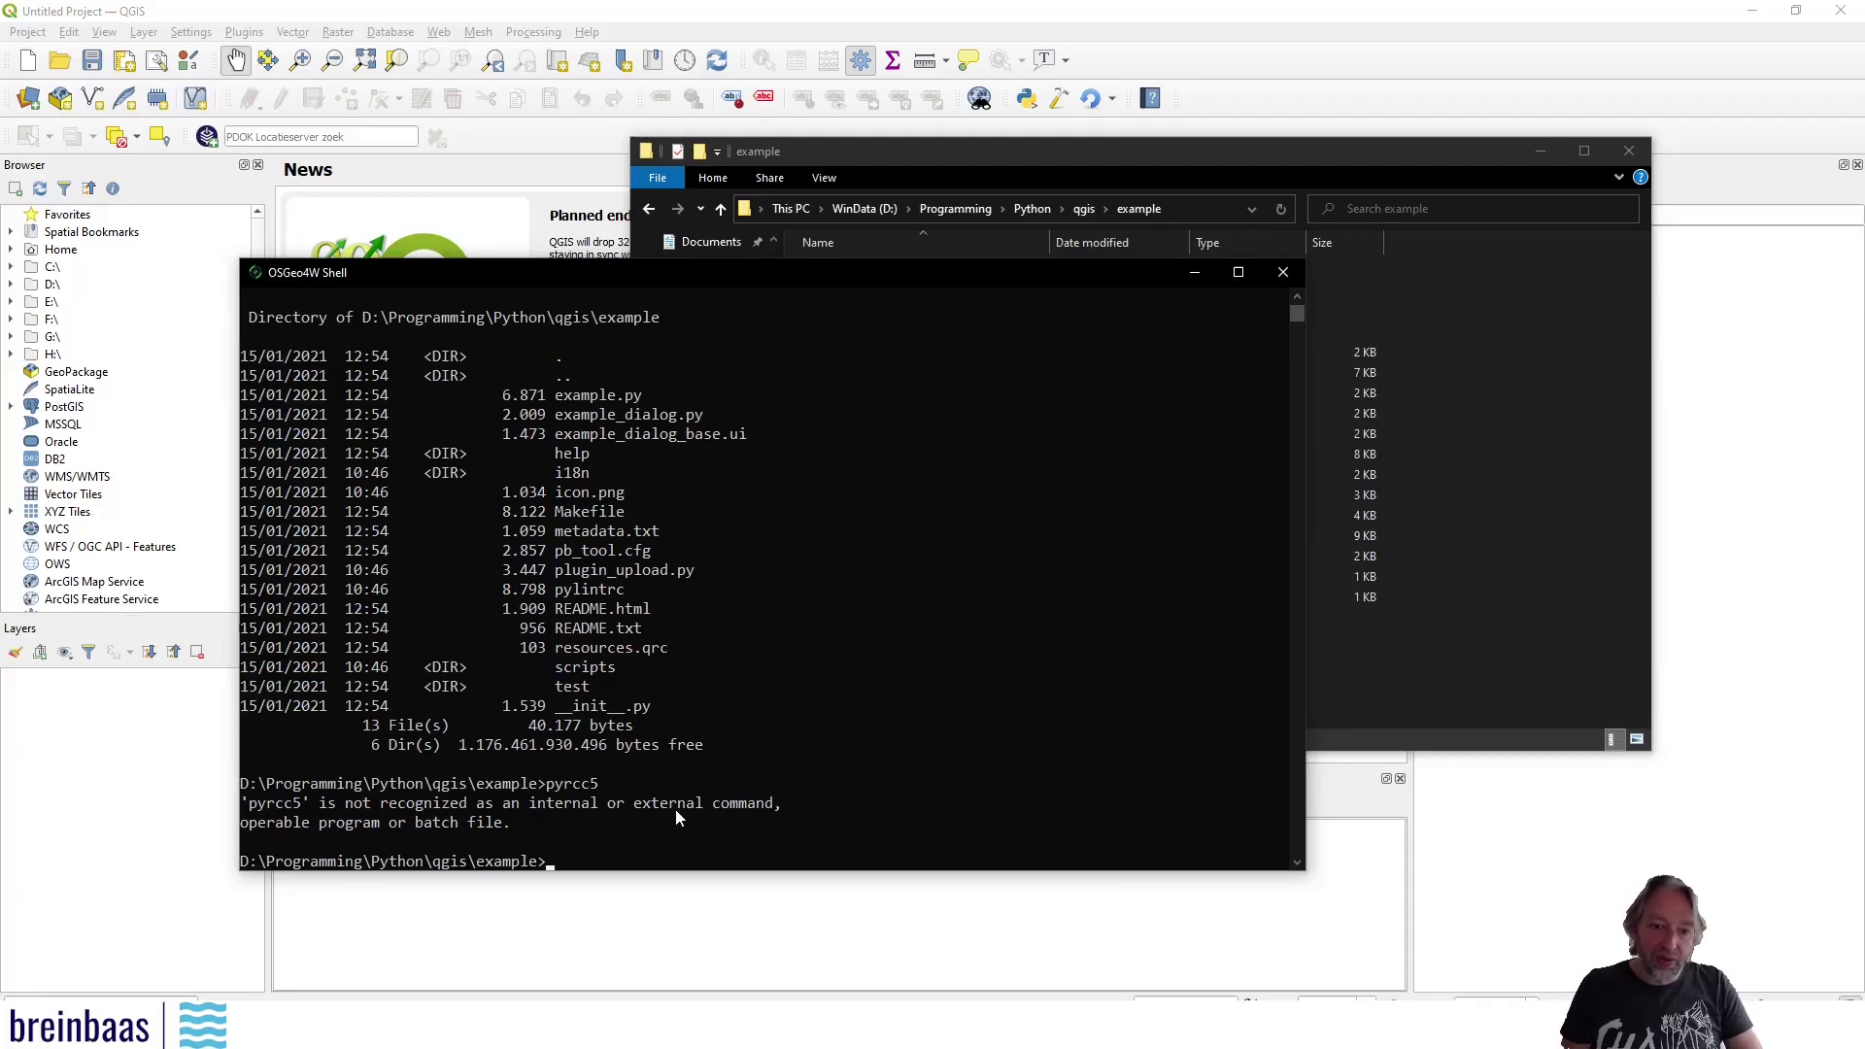
{"action": "left_click", "coordinate": [587, 863]}
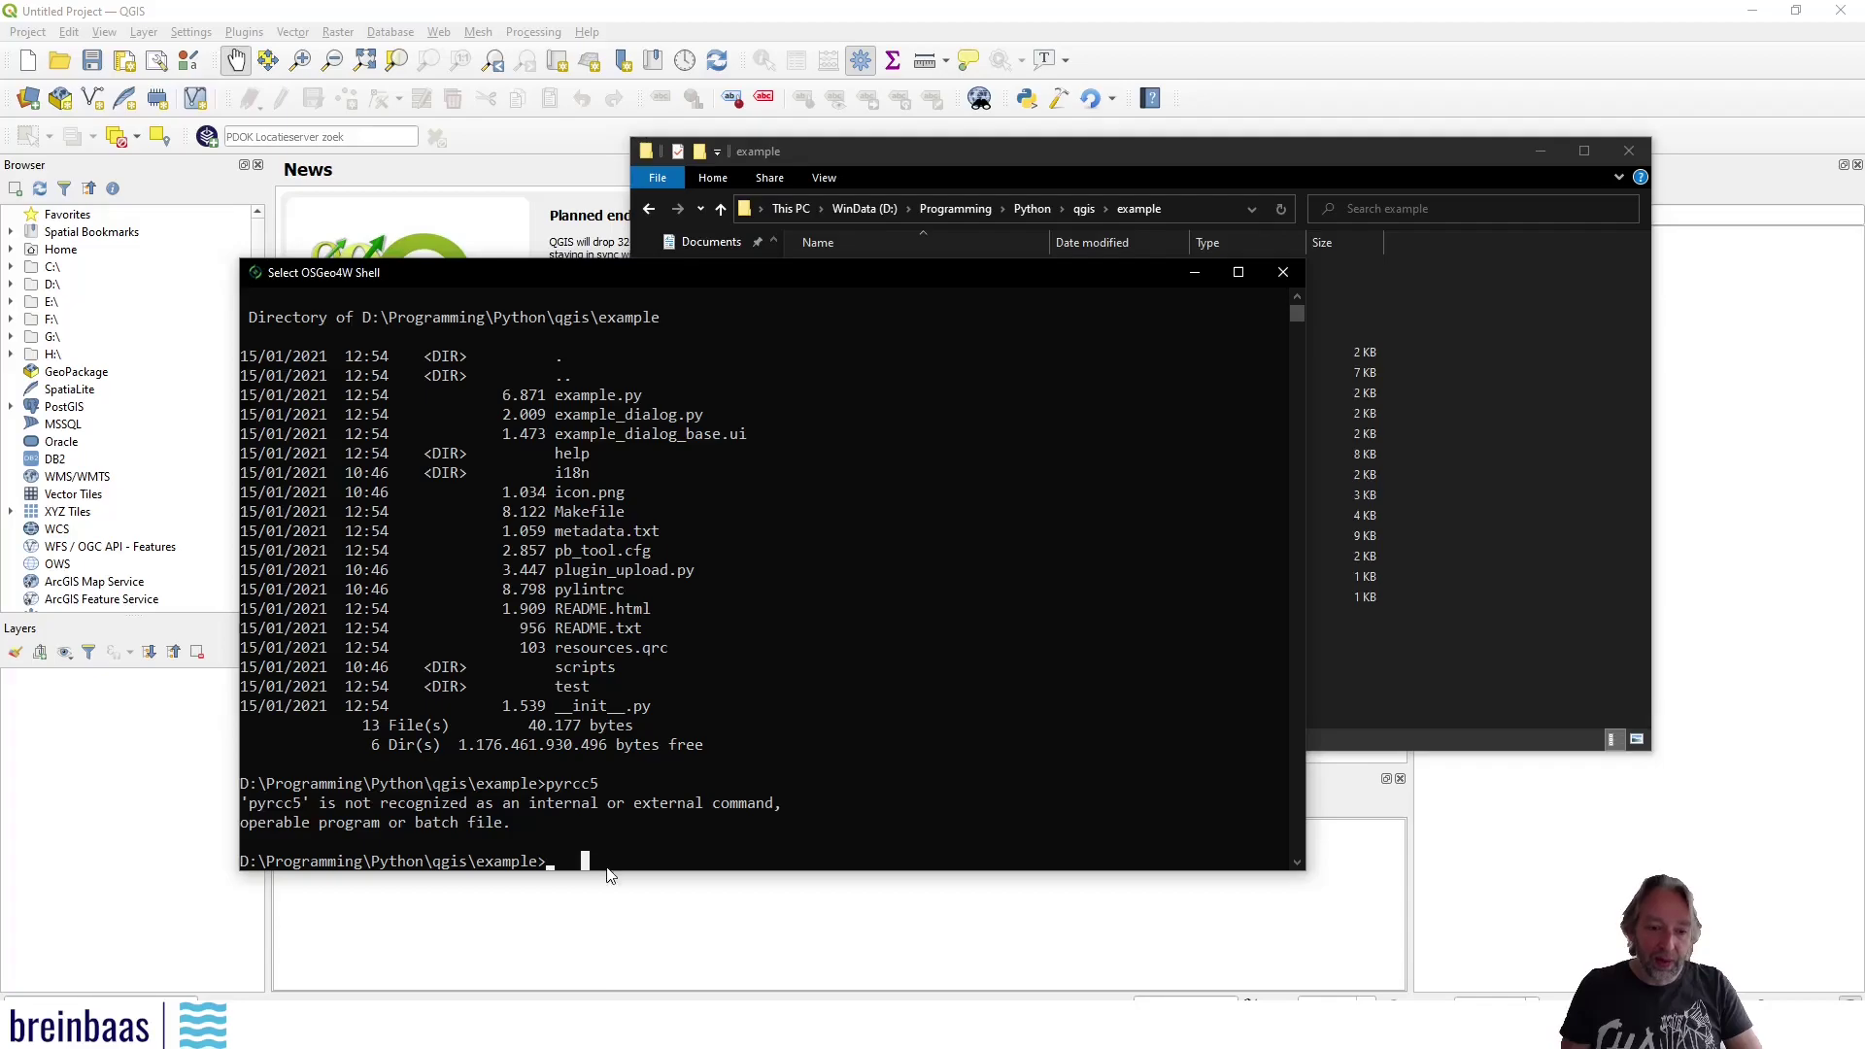
Load the py3_env and qt5_env environment settings in the shell
{"action": "type", "text": "py"}
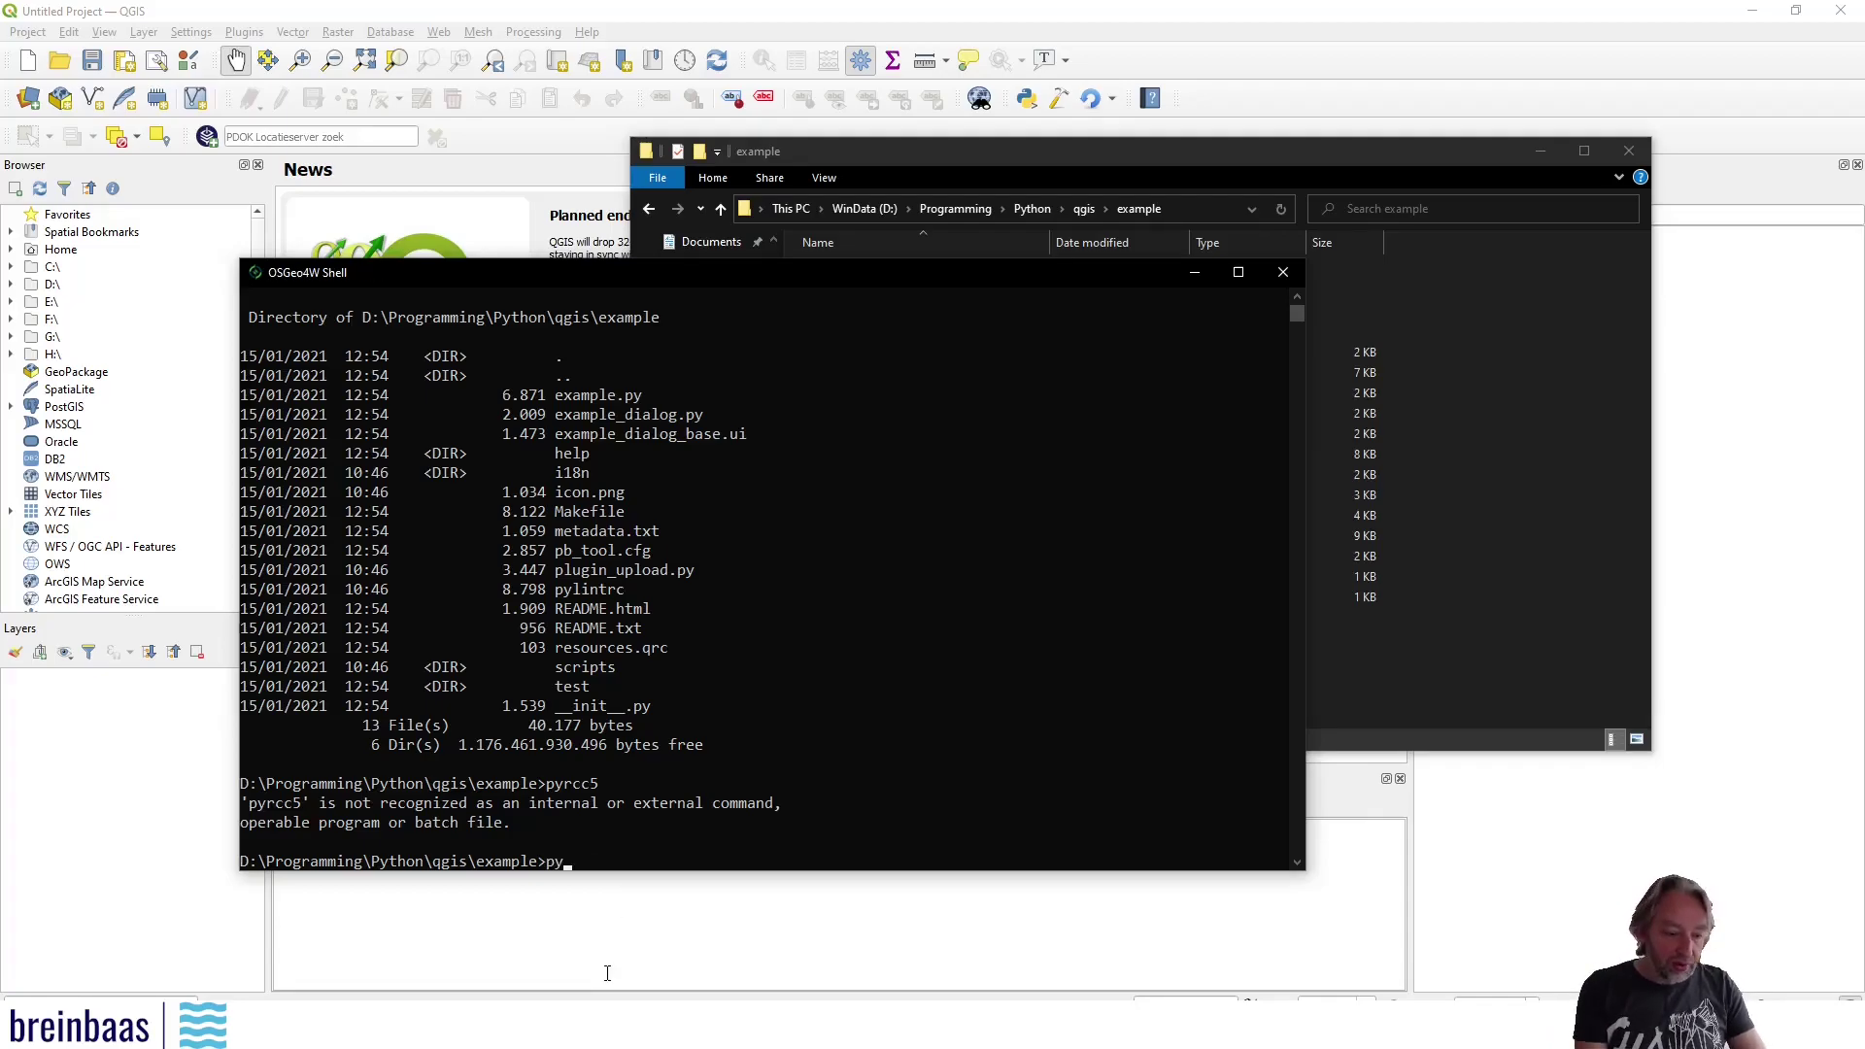
{"action": "type", "text": "3_env"}
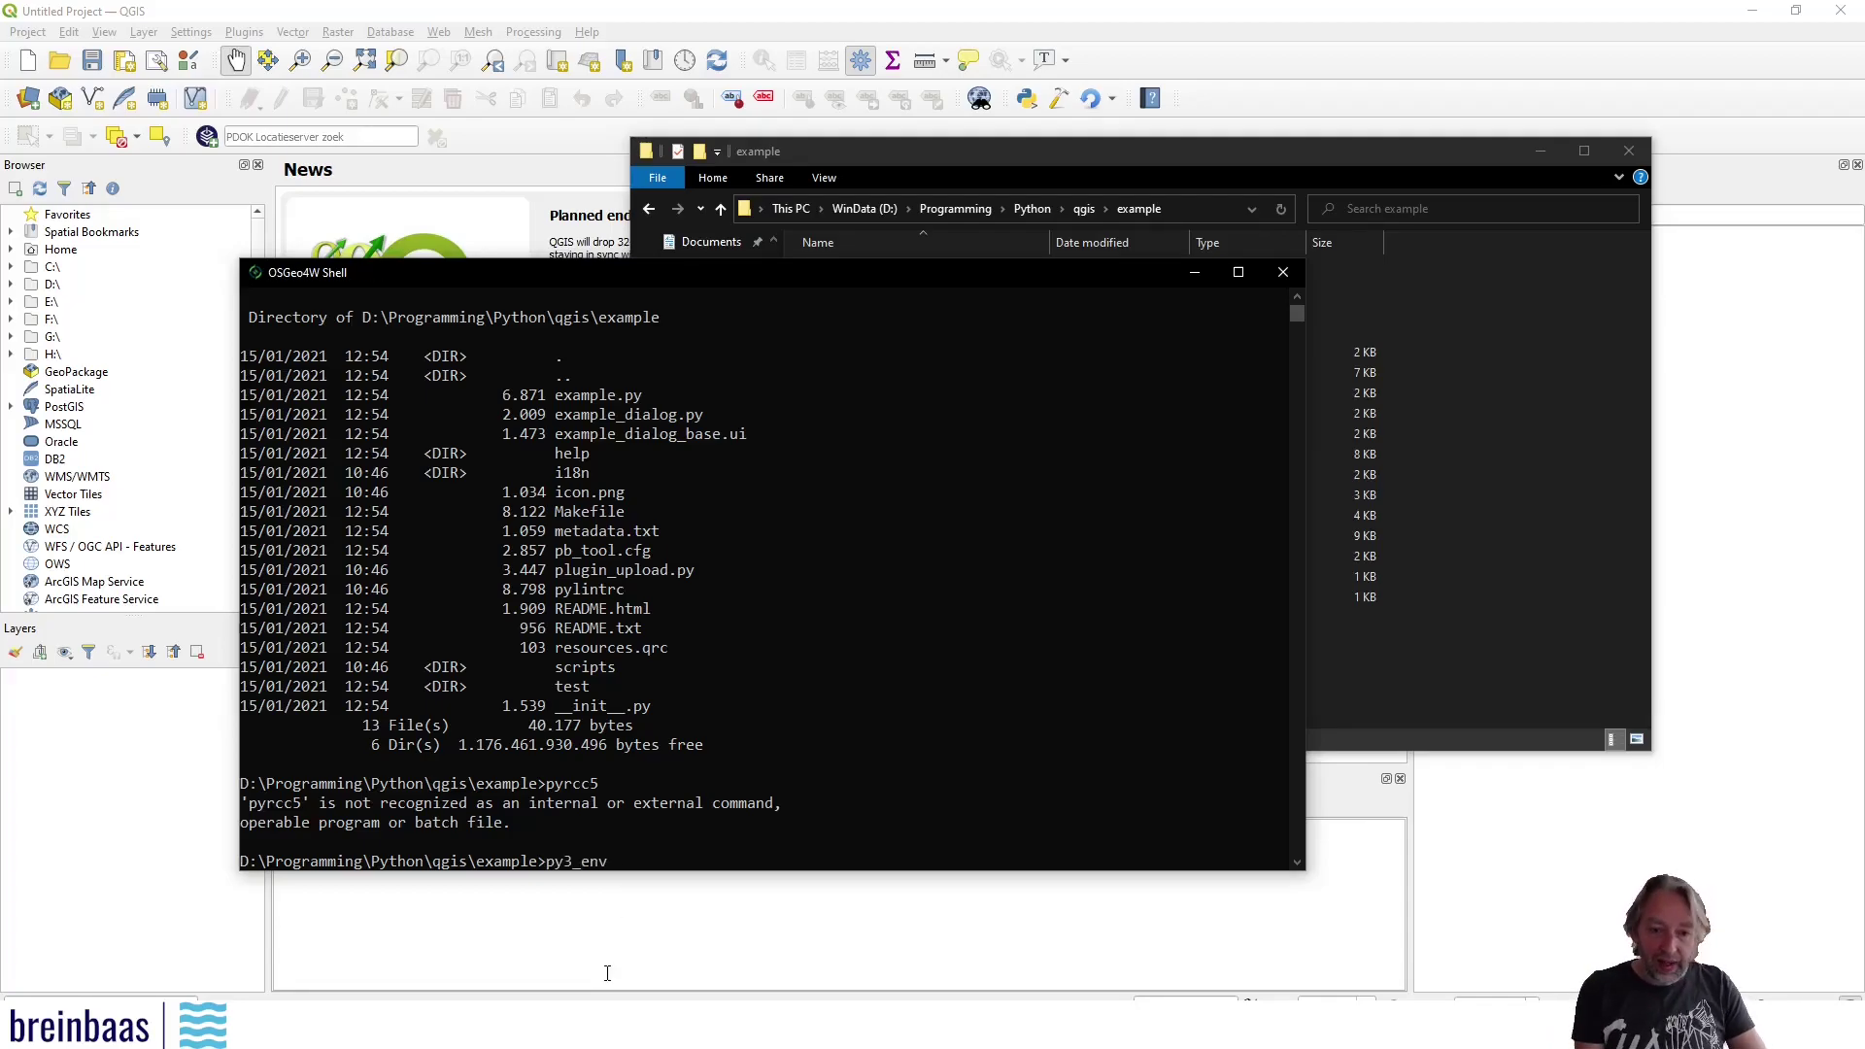
{"action": "key", "text": "Return"}
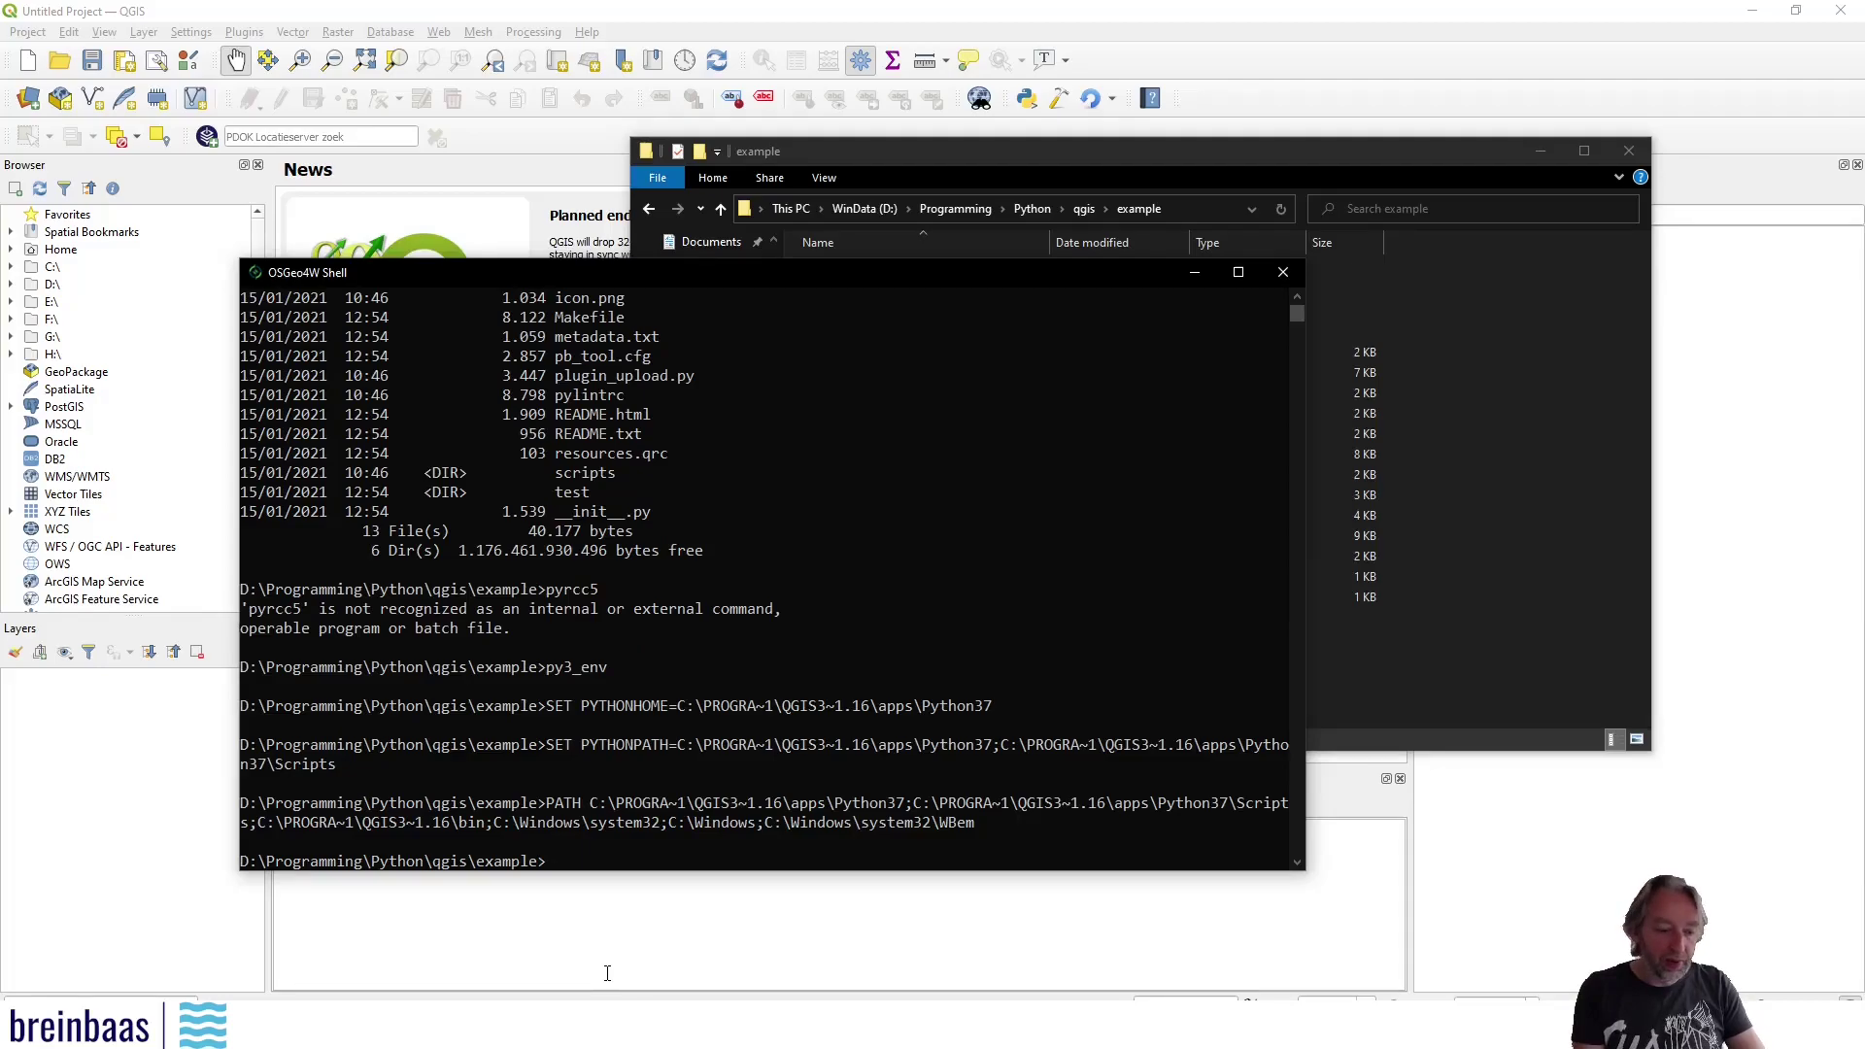
{"action": "type", "text": "qt5_env"}
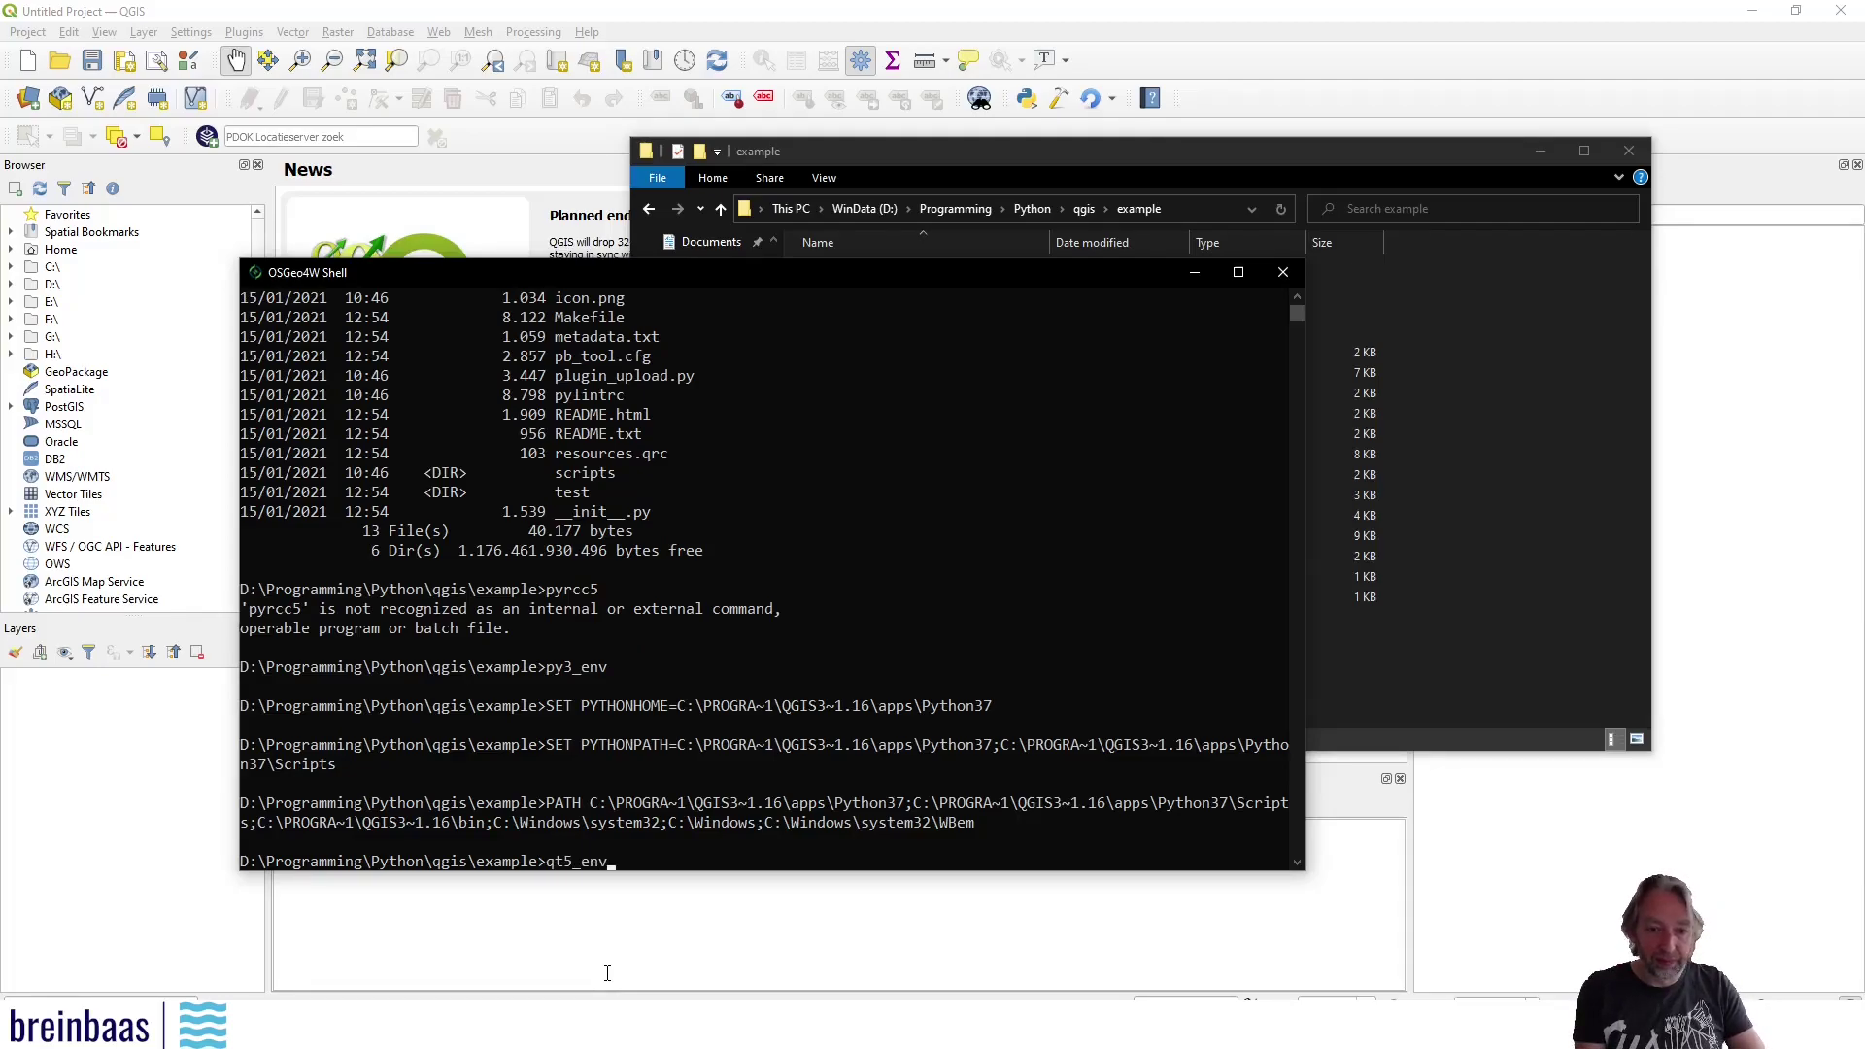
{"action": "key", "text": "Return"}
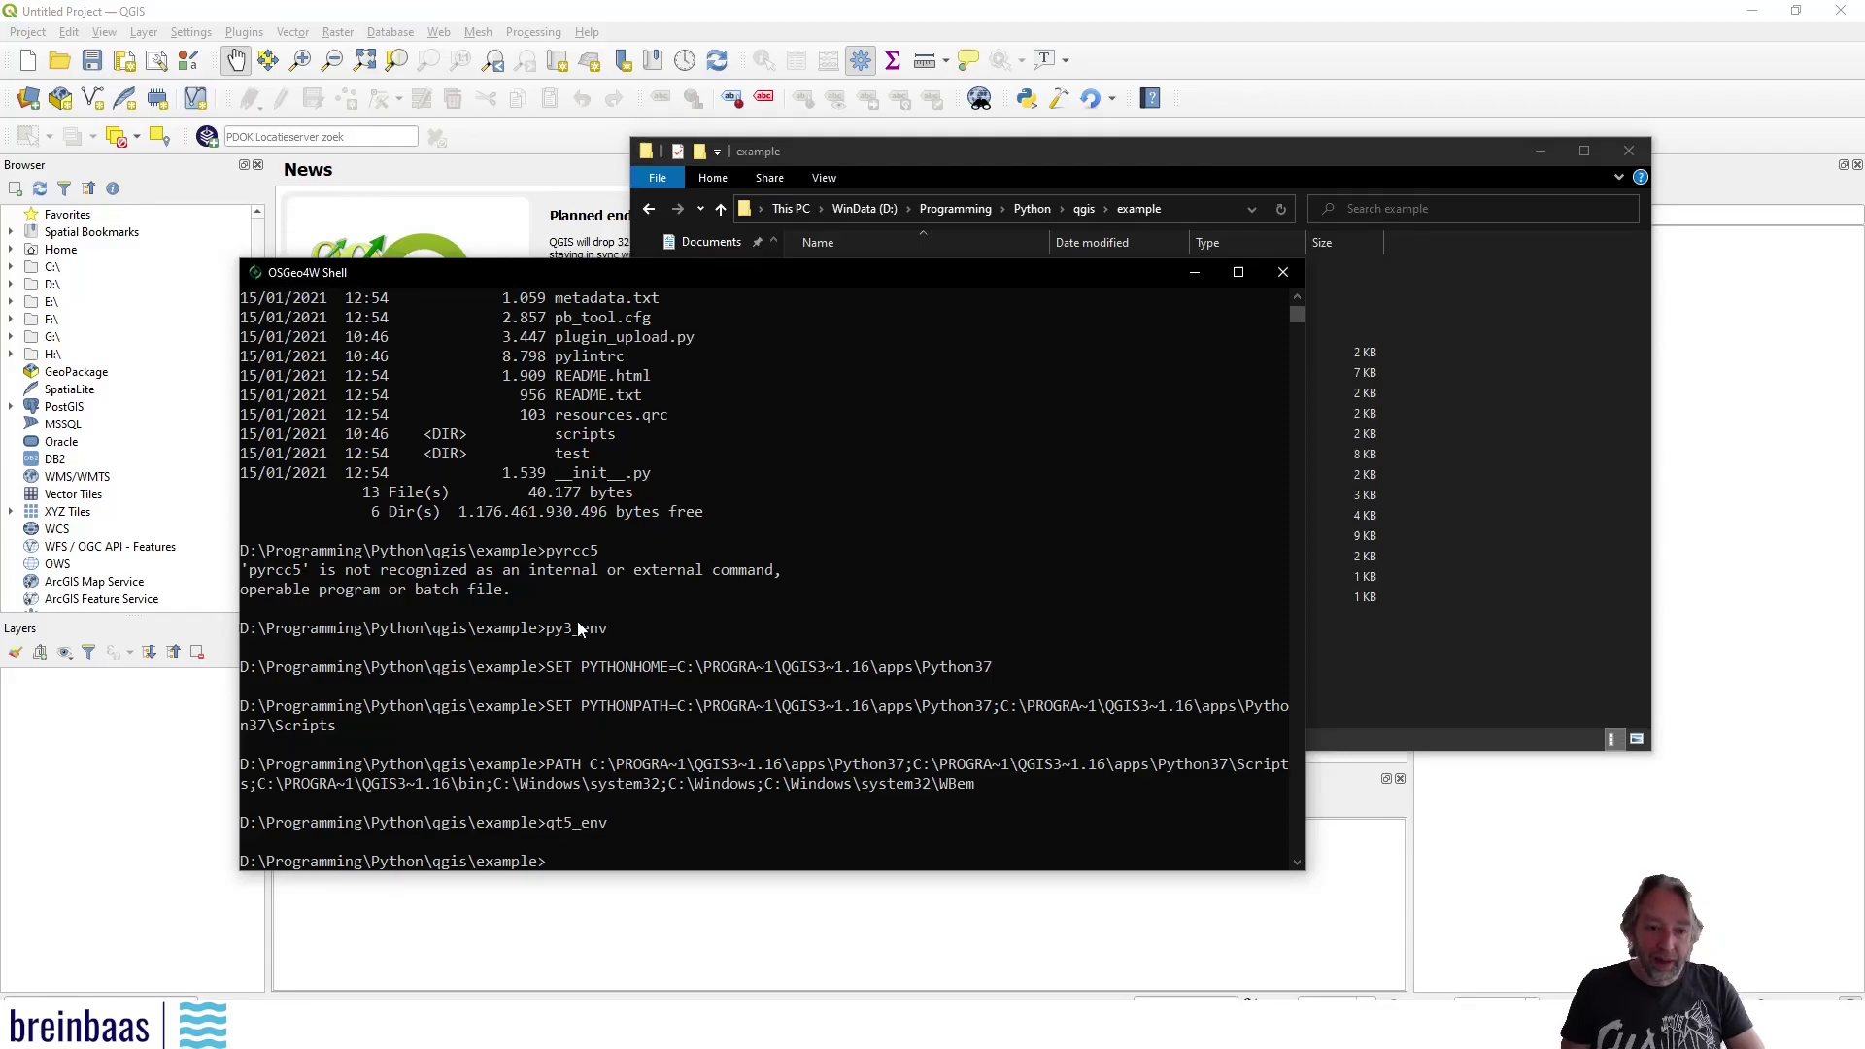
{"action": "left_click", "coordinate": [586, 861]}
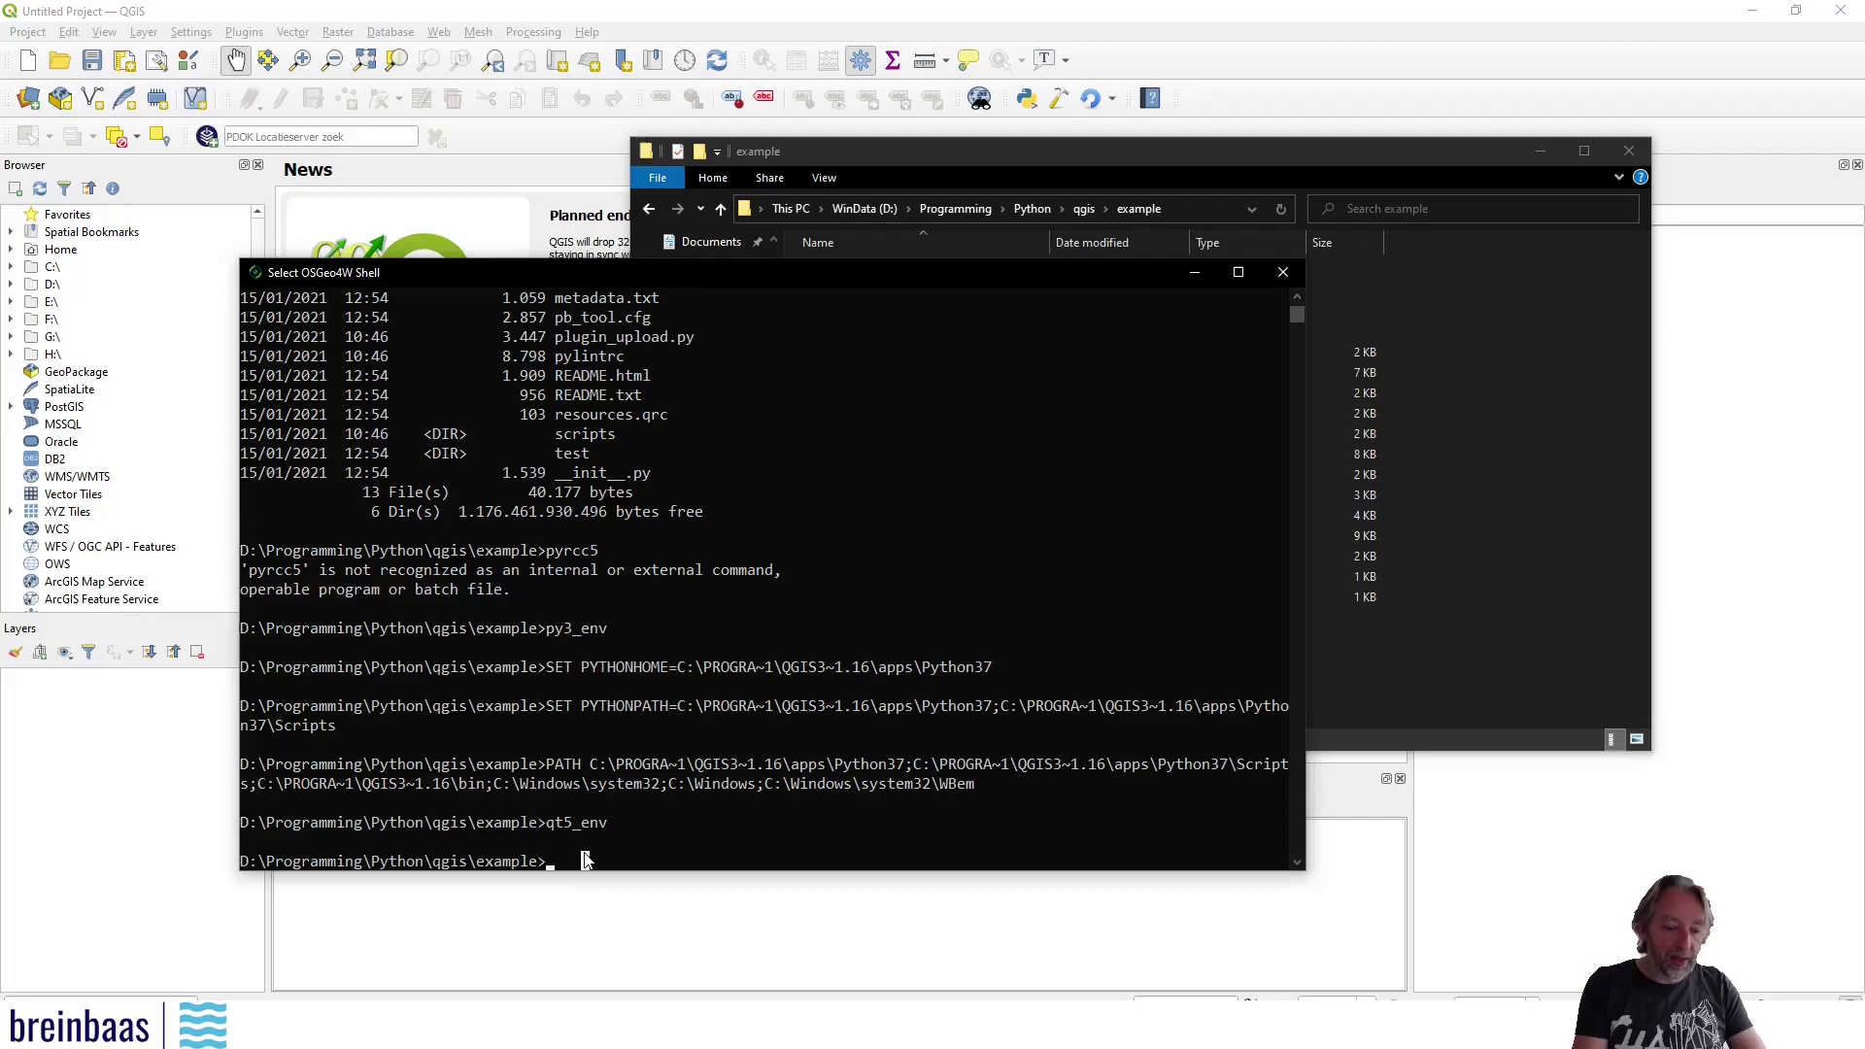
{"action": "key", "text": "Escape"}
Confirm pyrcc5 now runs, then enter 'pyrcc5 resources.qrc -o resources.py'
{"action": "type", "text": "pyrcc5"}
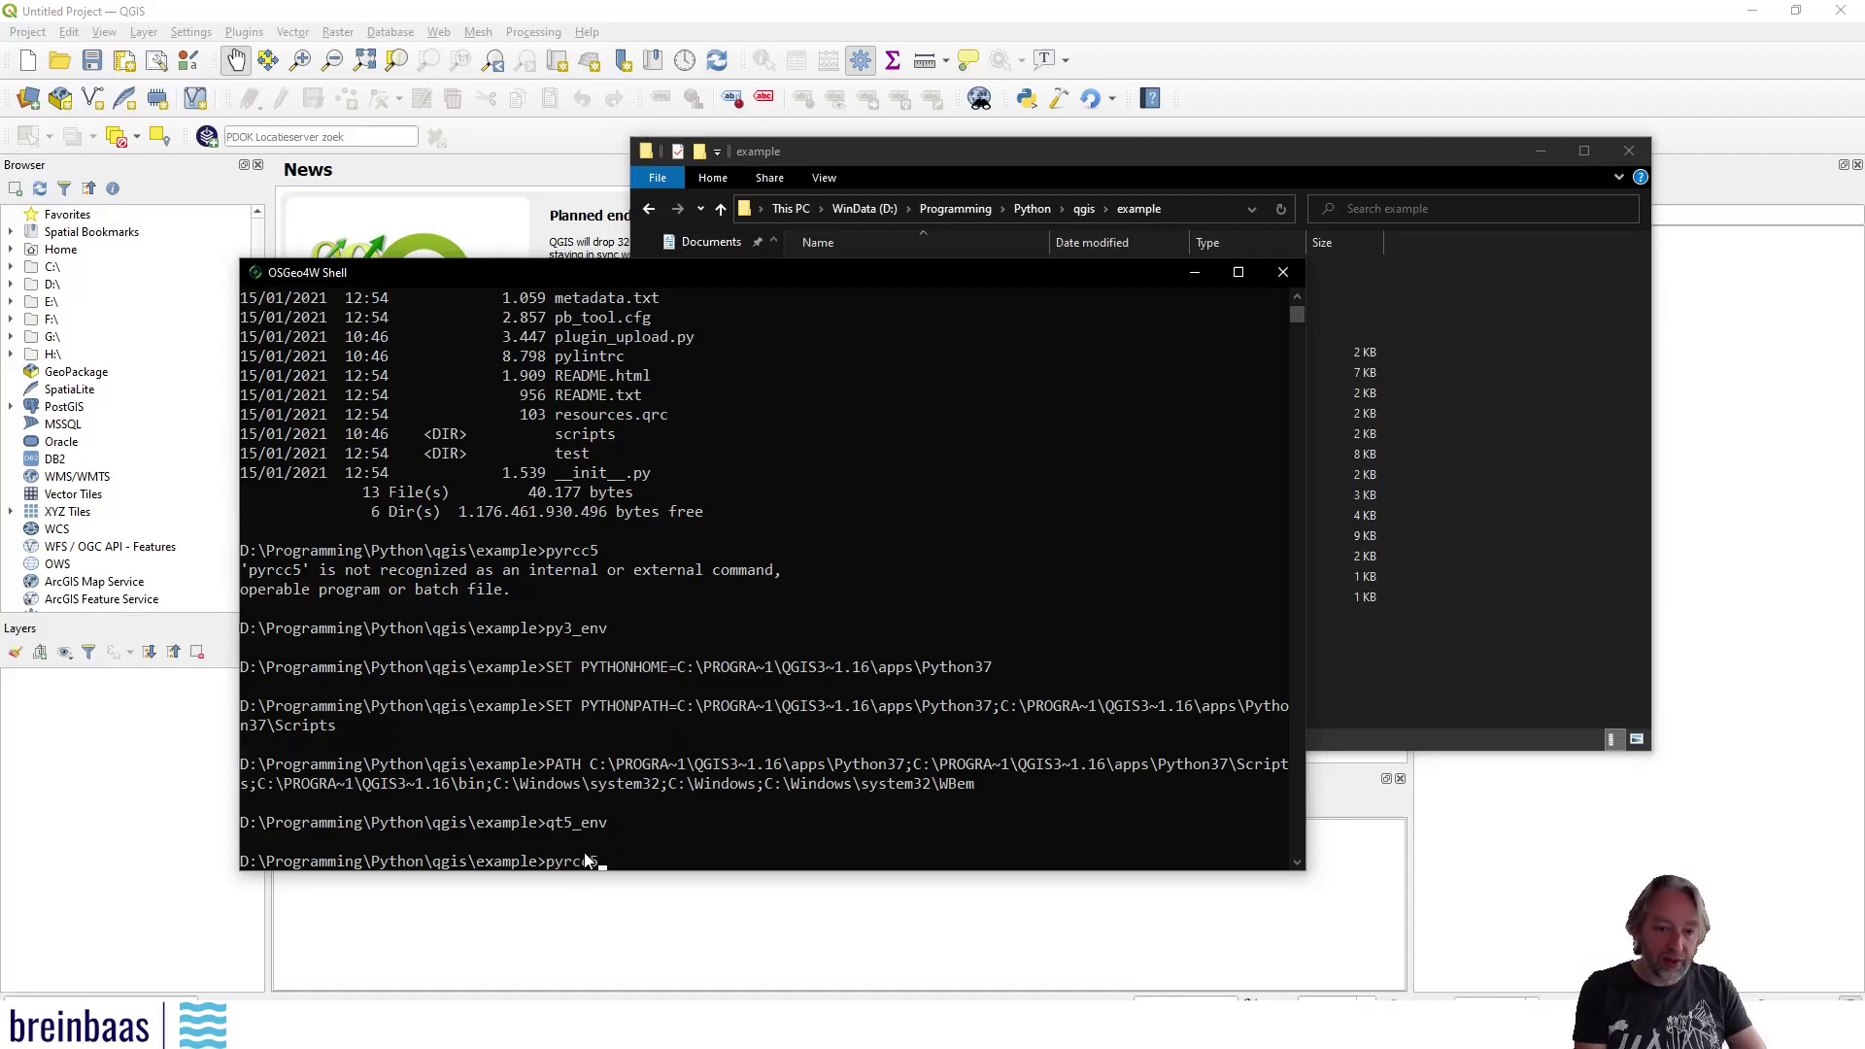
{"action": "key", "text": "Return"}
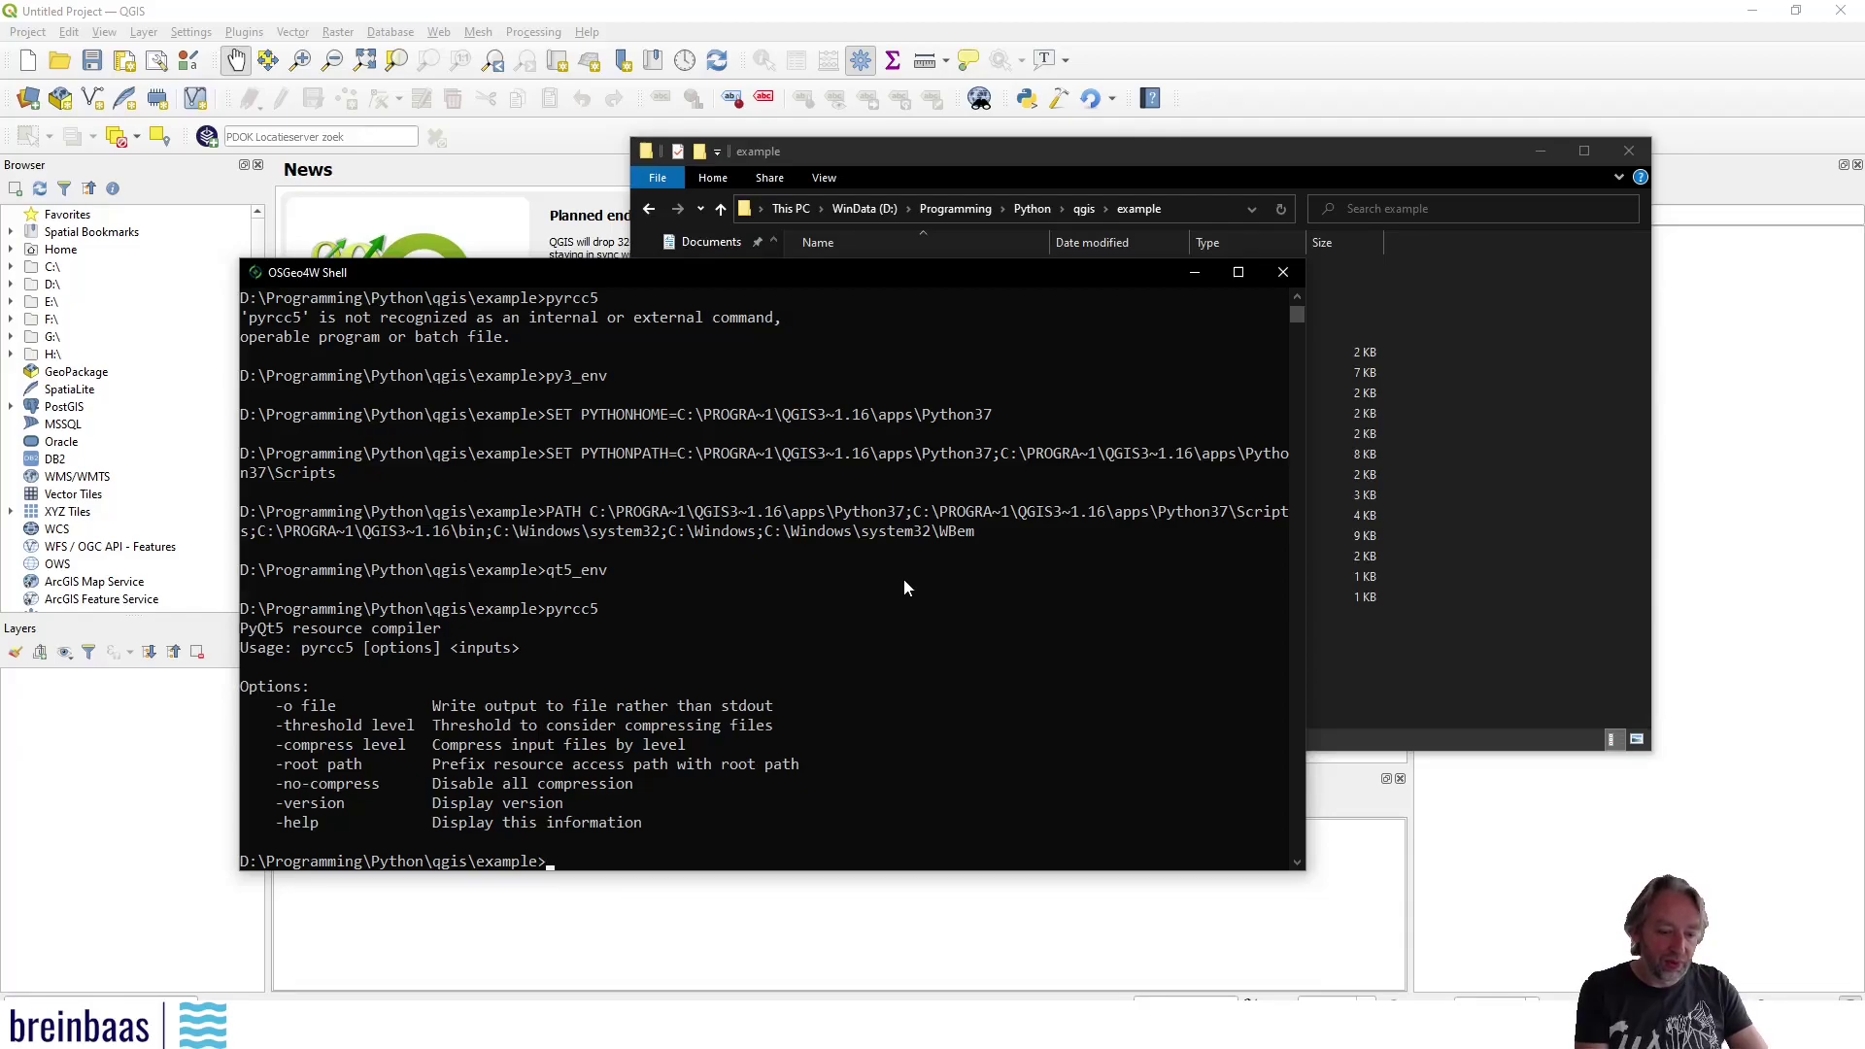
{"action": "type", "text": "pyrcc5"}
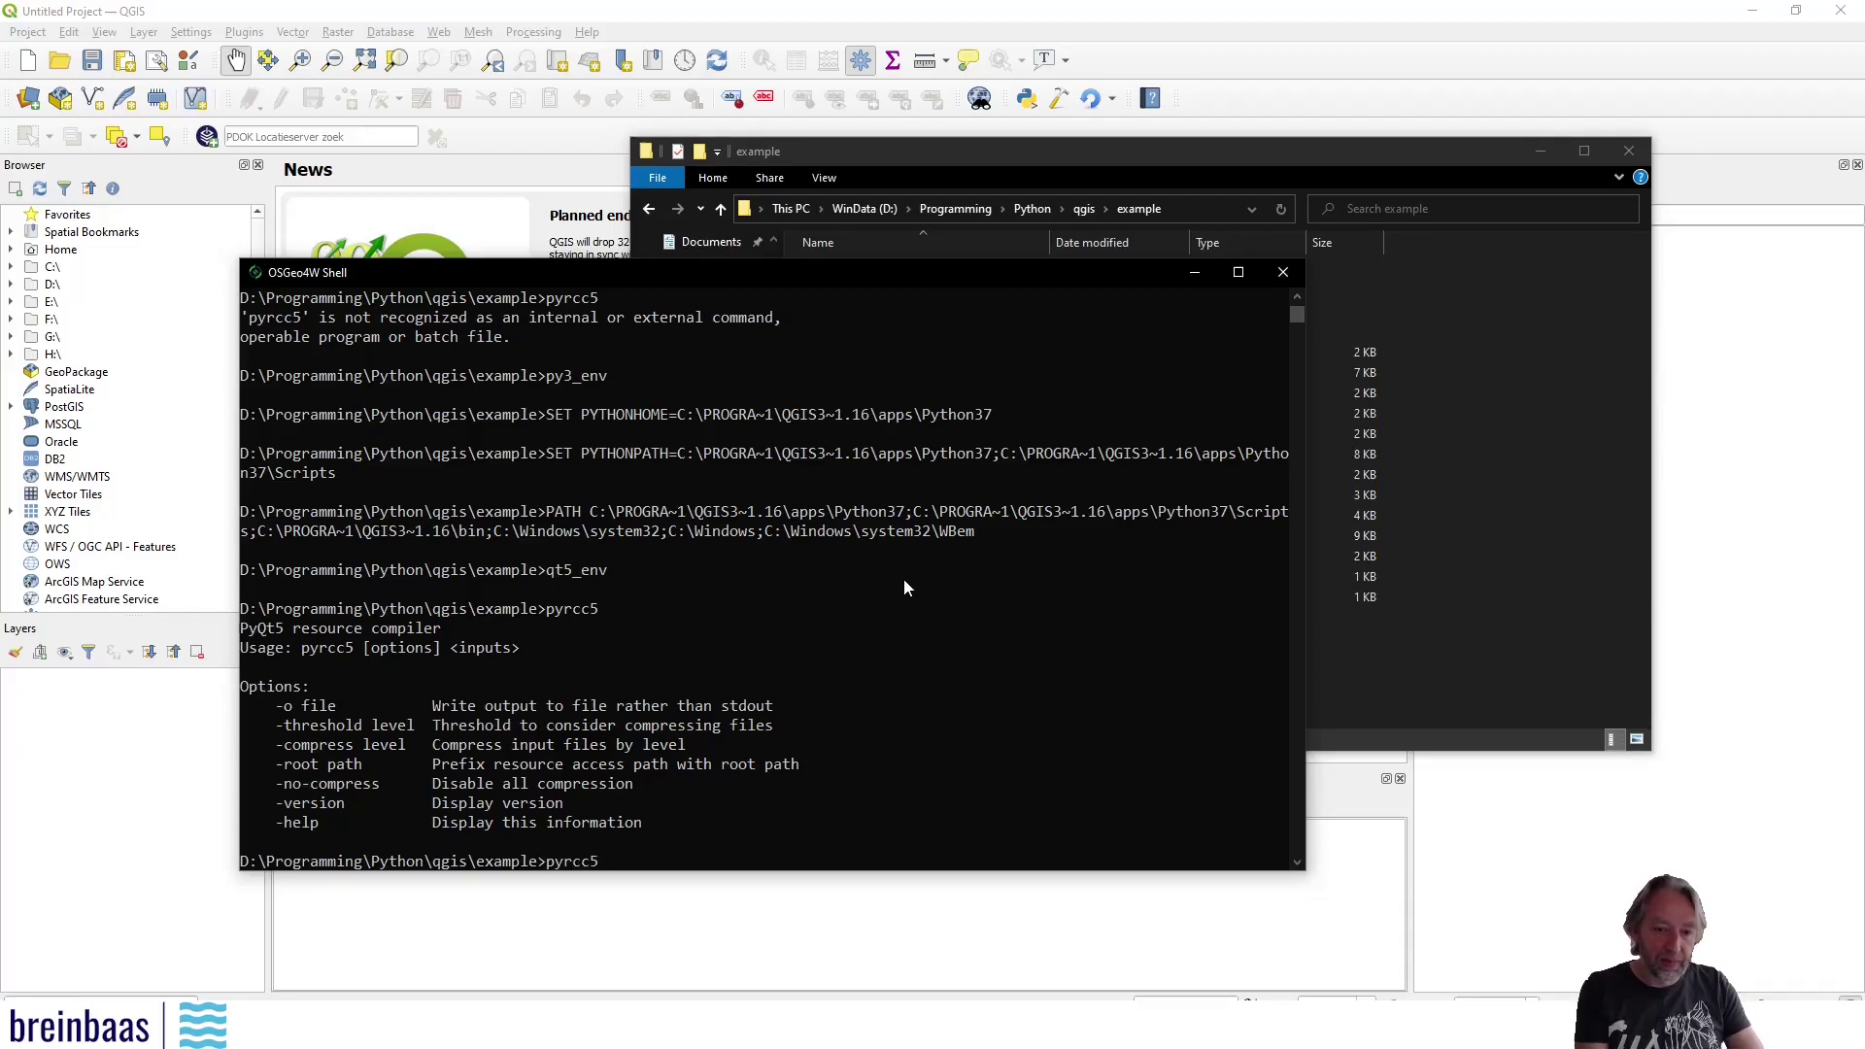
{"action": "type", "text": " resources.qrc"}
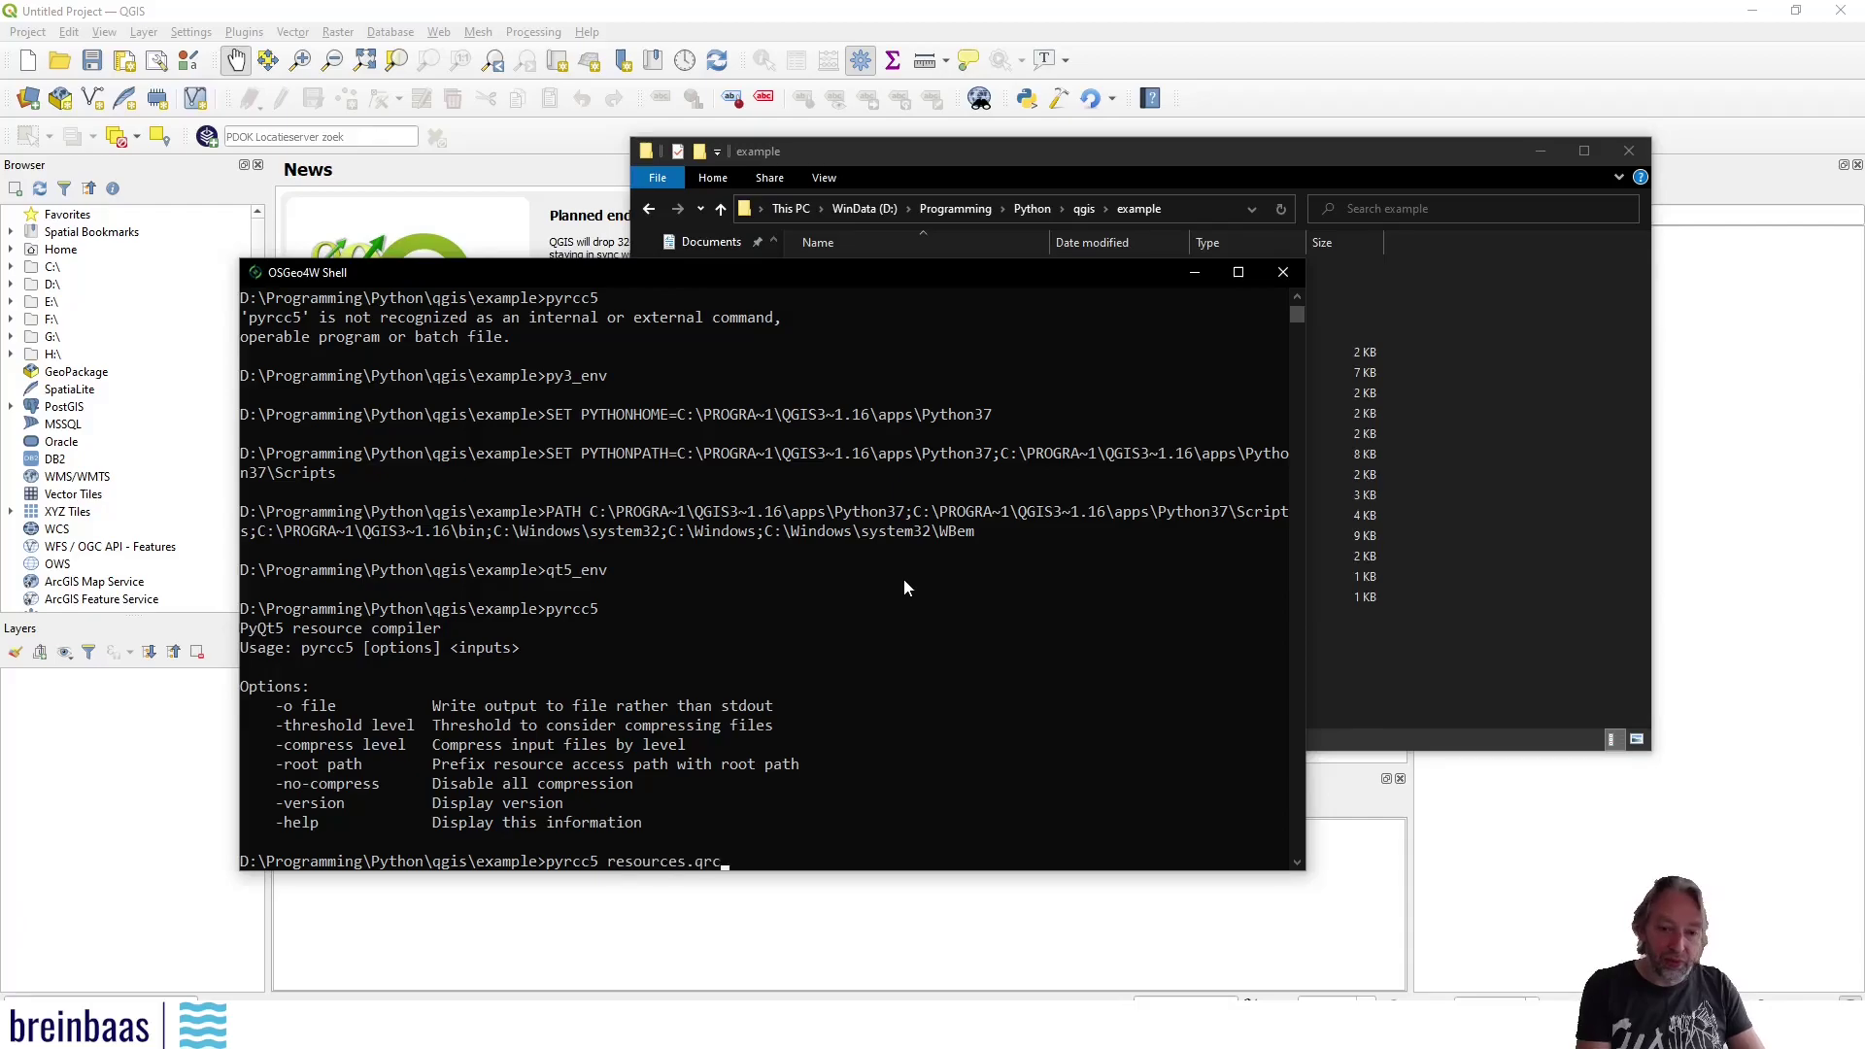
{"action": "type", "text": " -"}
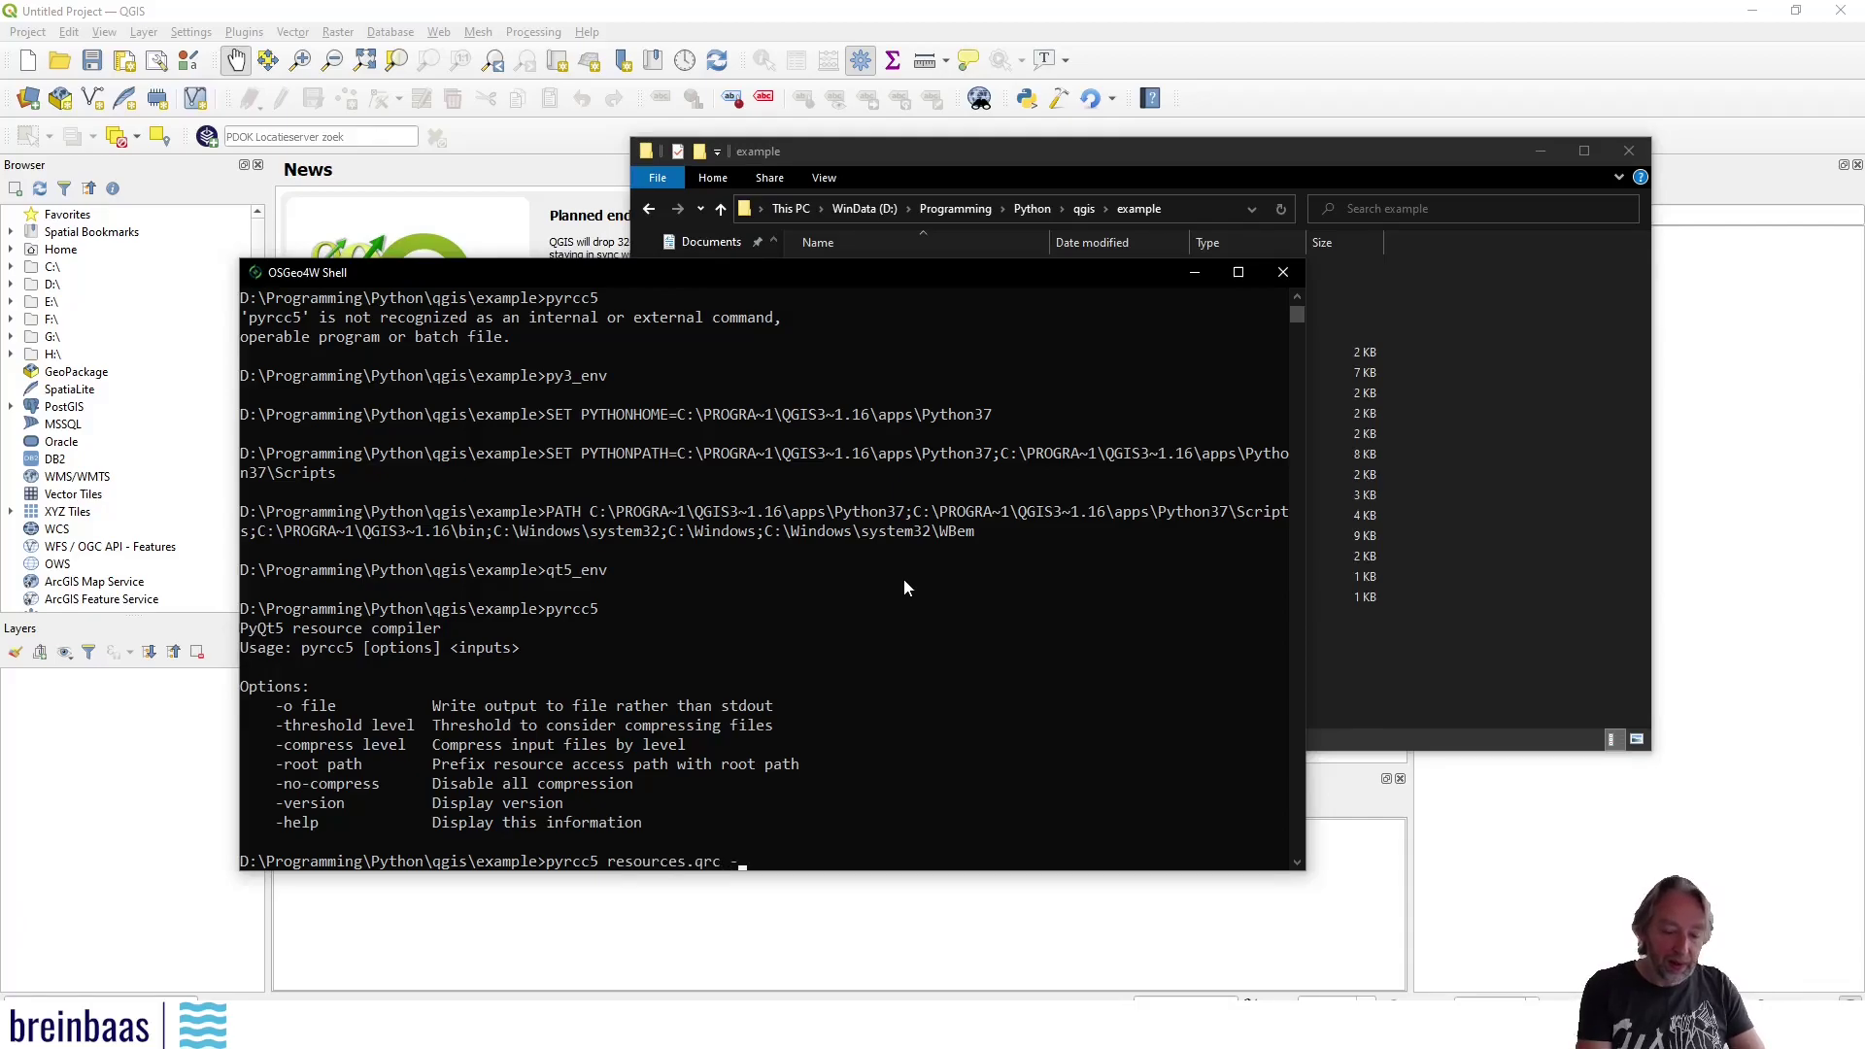
{"action": "type", "text": "o"}
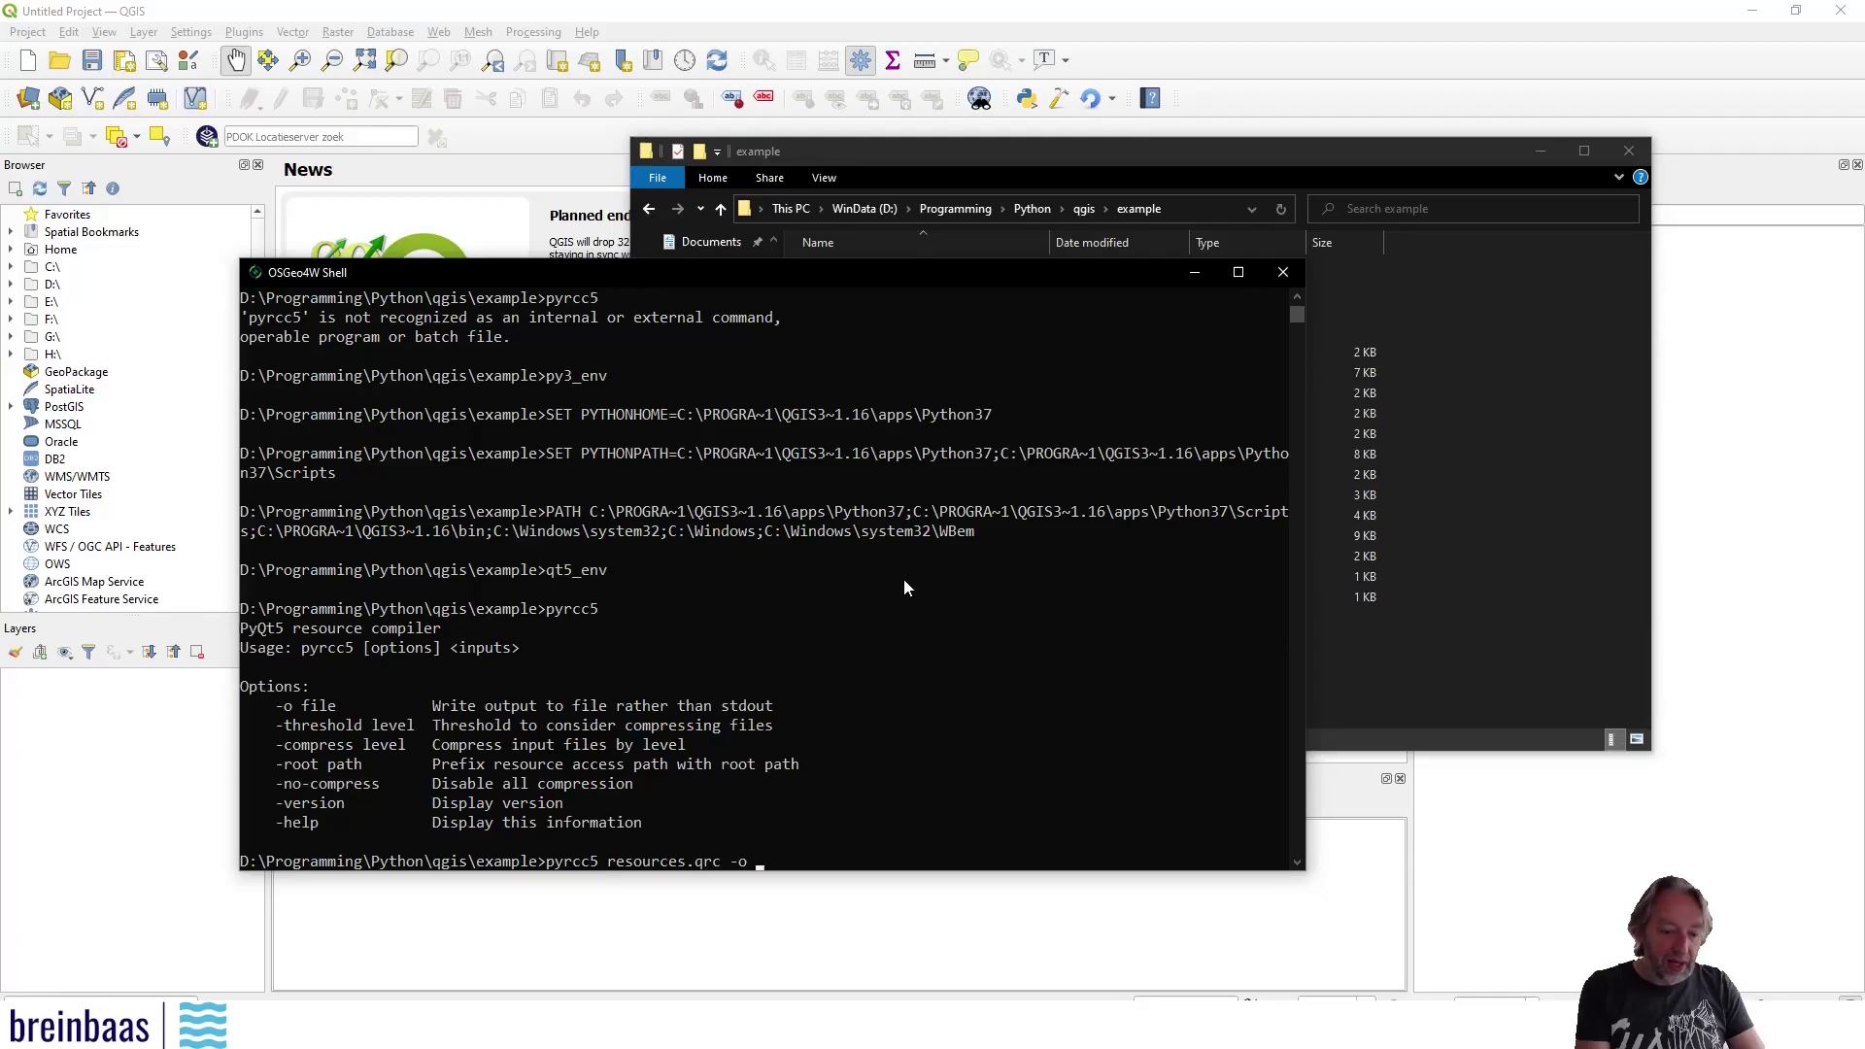
{"action": "type", "text": " resources.p"}
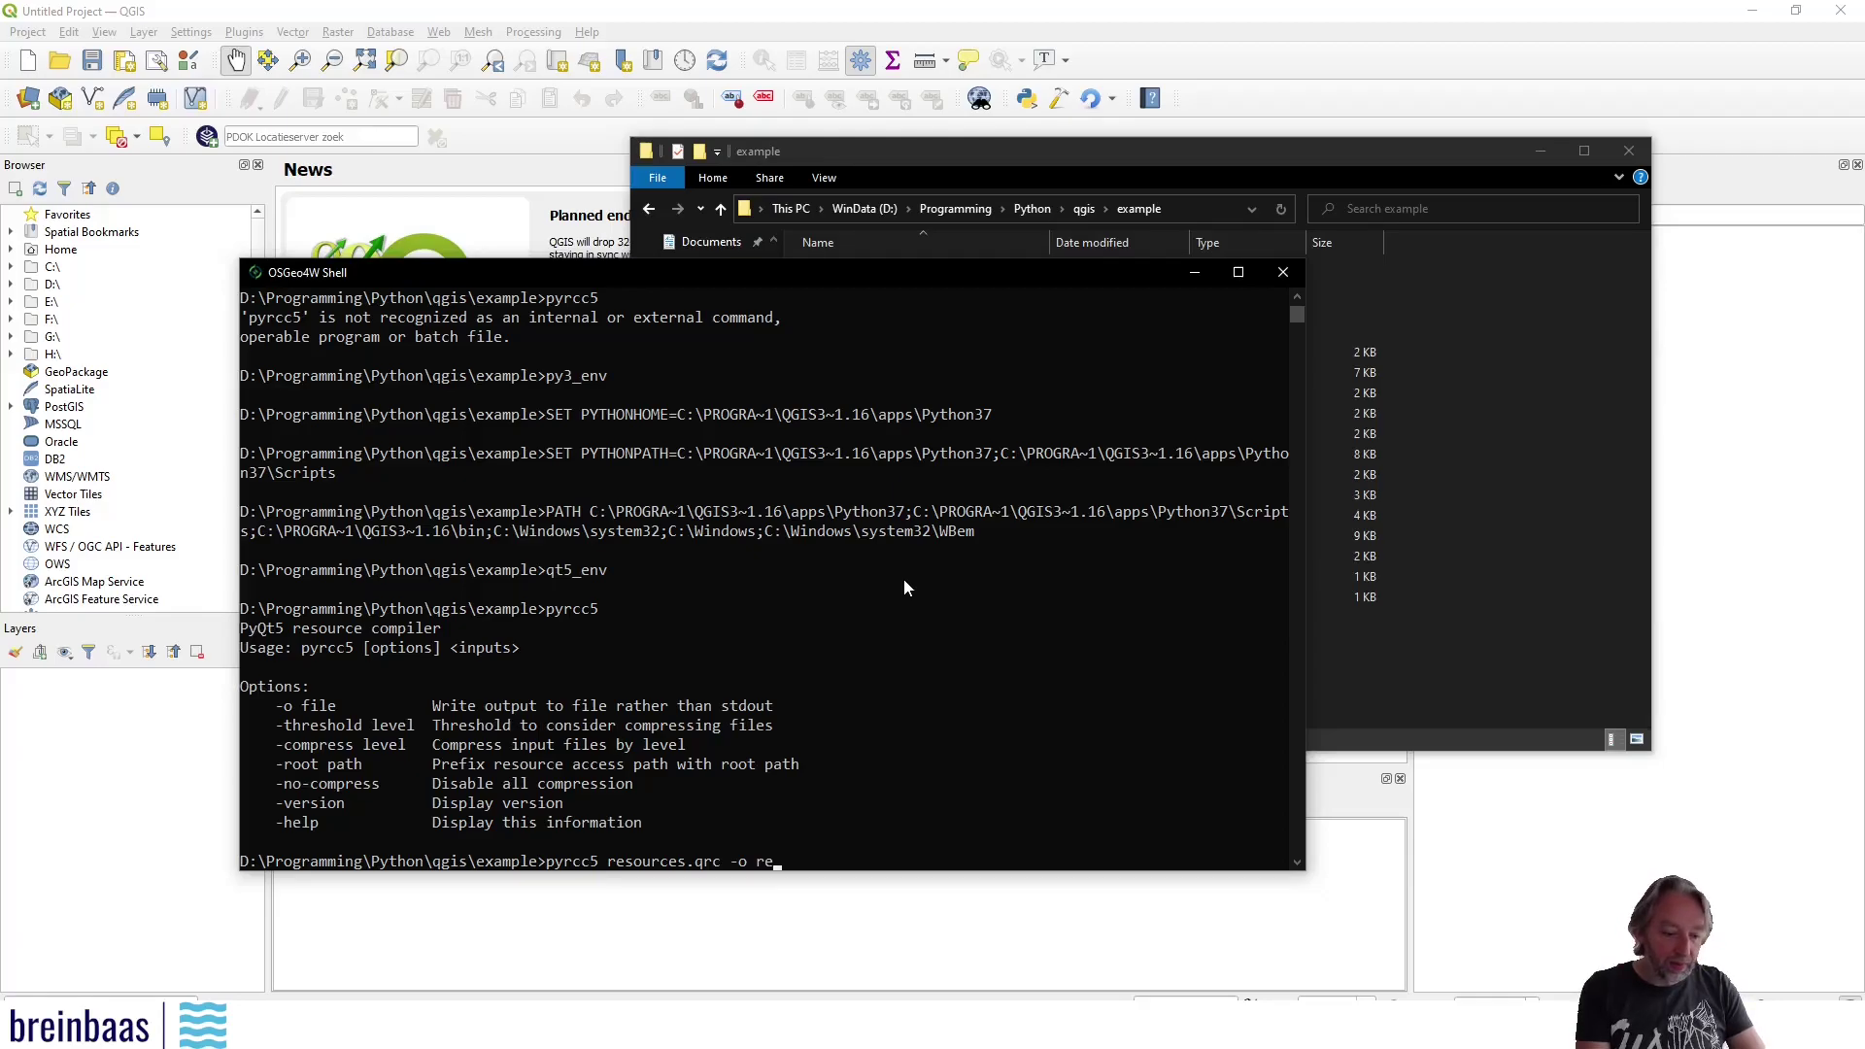
{"action": "type", "text": "y"}
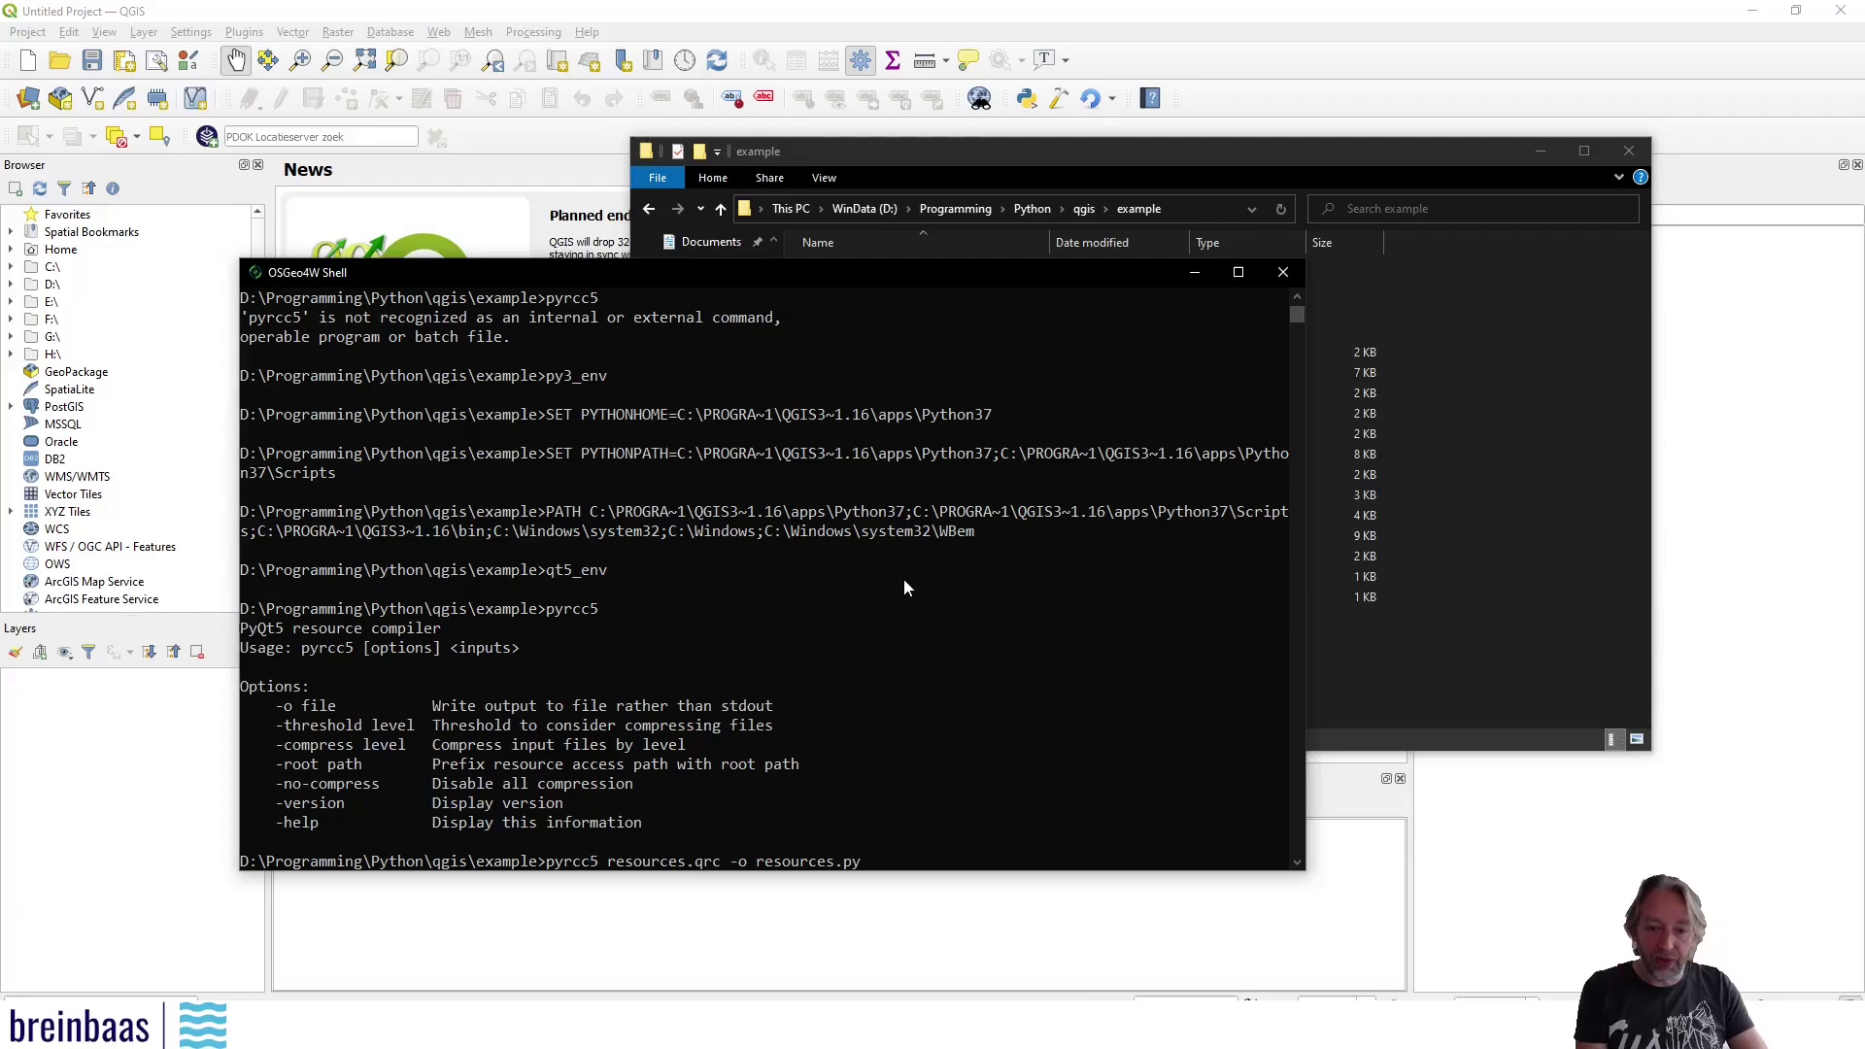
Compile resources.qrc into resources.py and confirm the 6 KB file is in the example folder
{"action": "key", "text": "Return"}
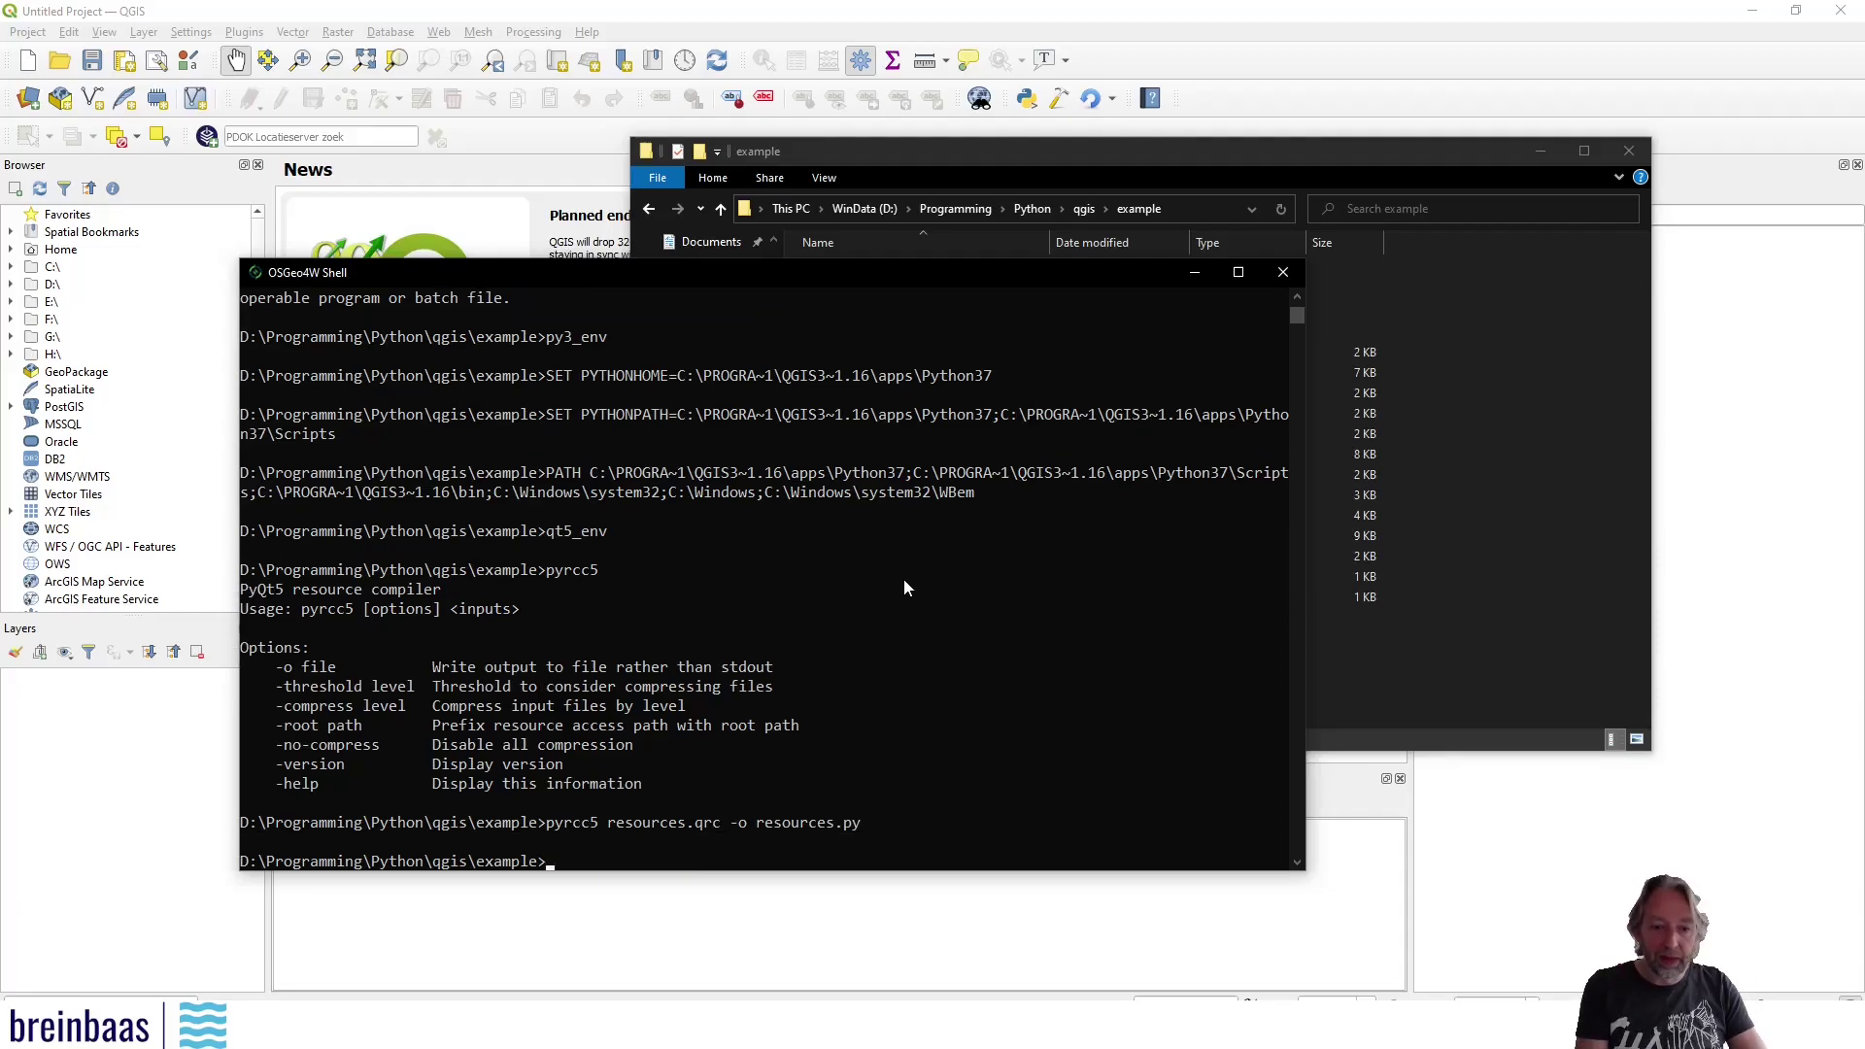
{"action": "left_click", "coordinate": [1193, 272]}
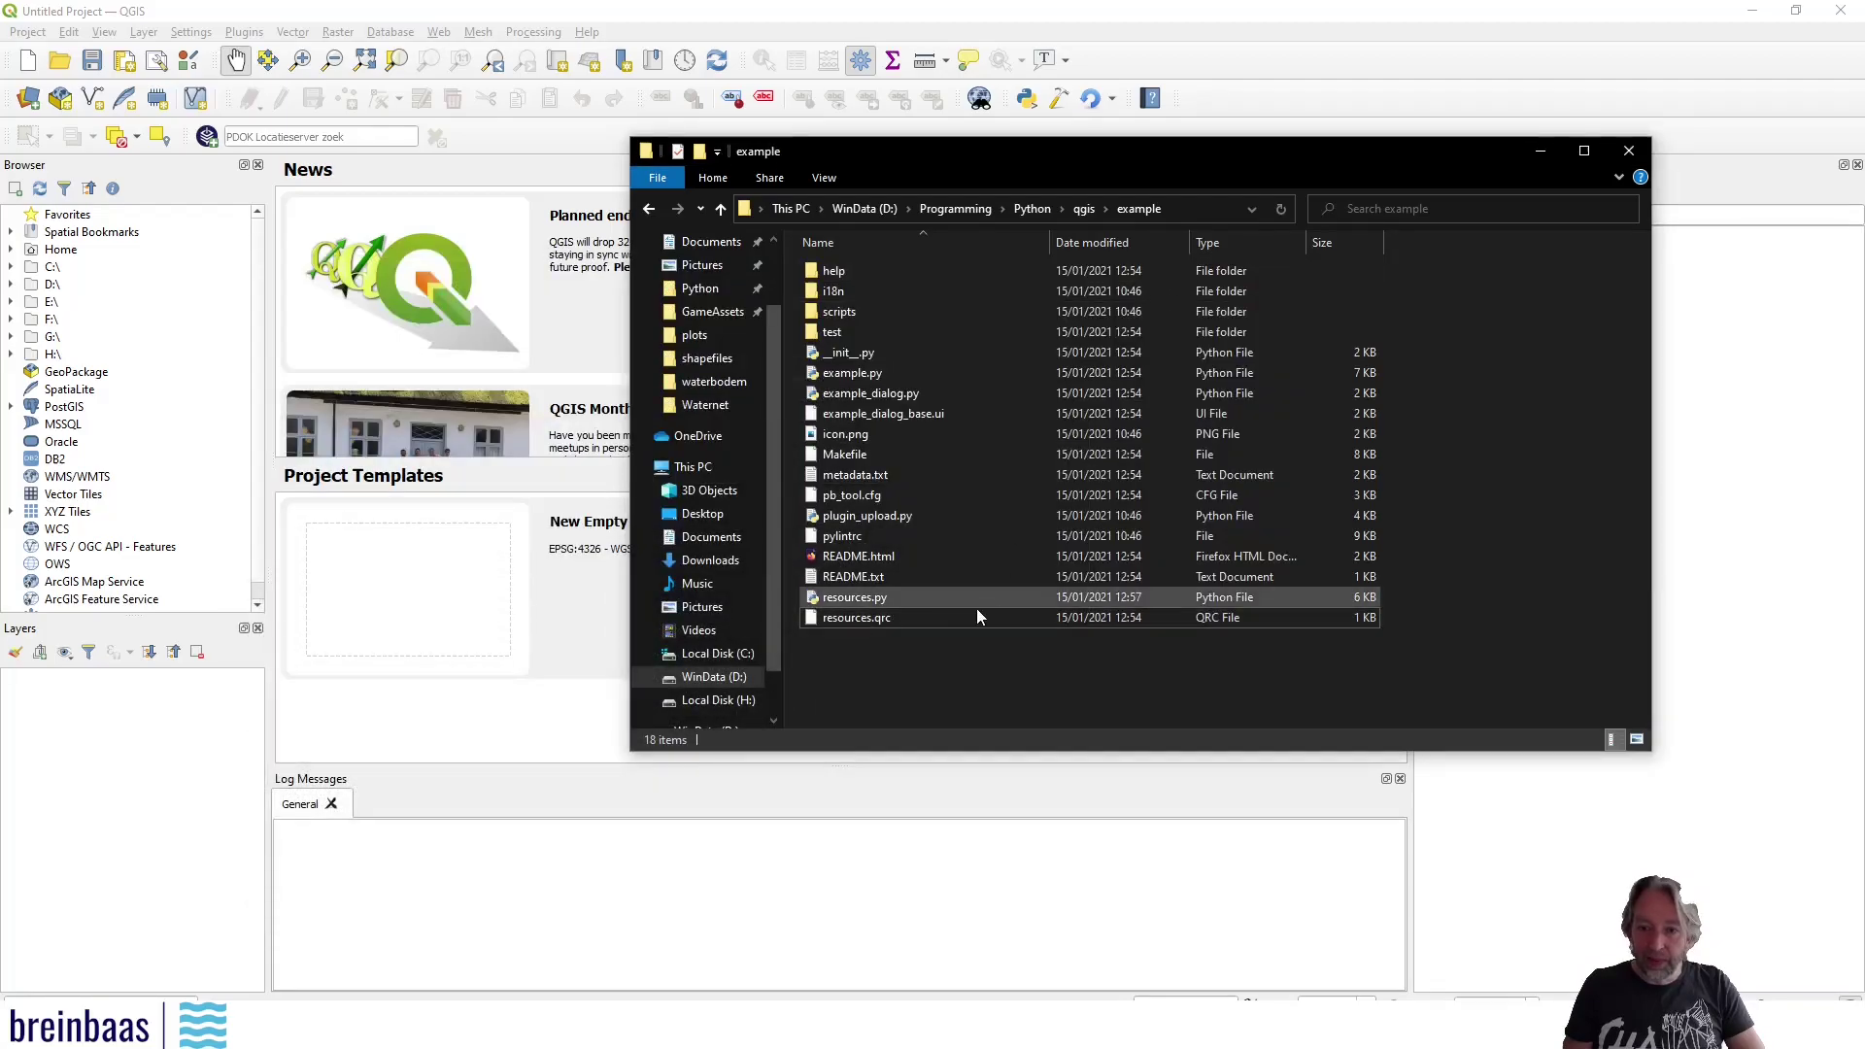
{"action": "left_click", "coordinate": [865, 602]}
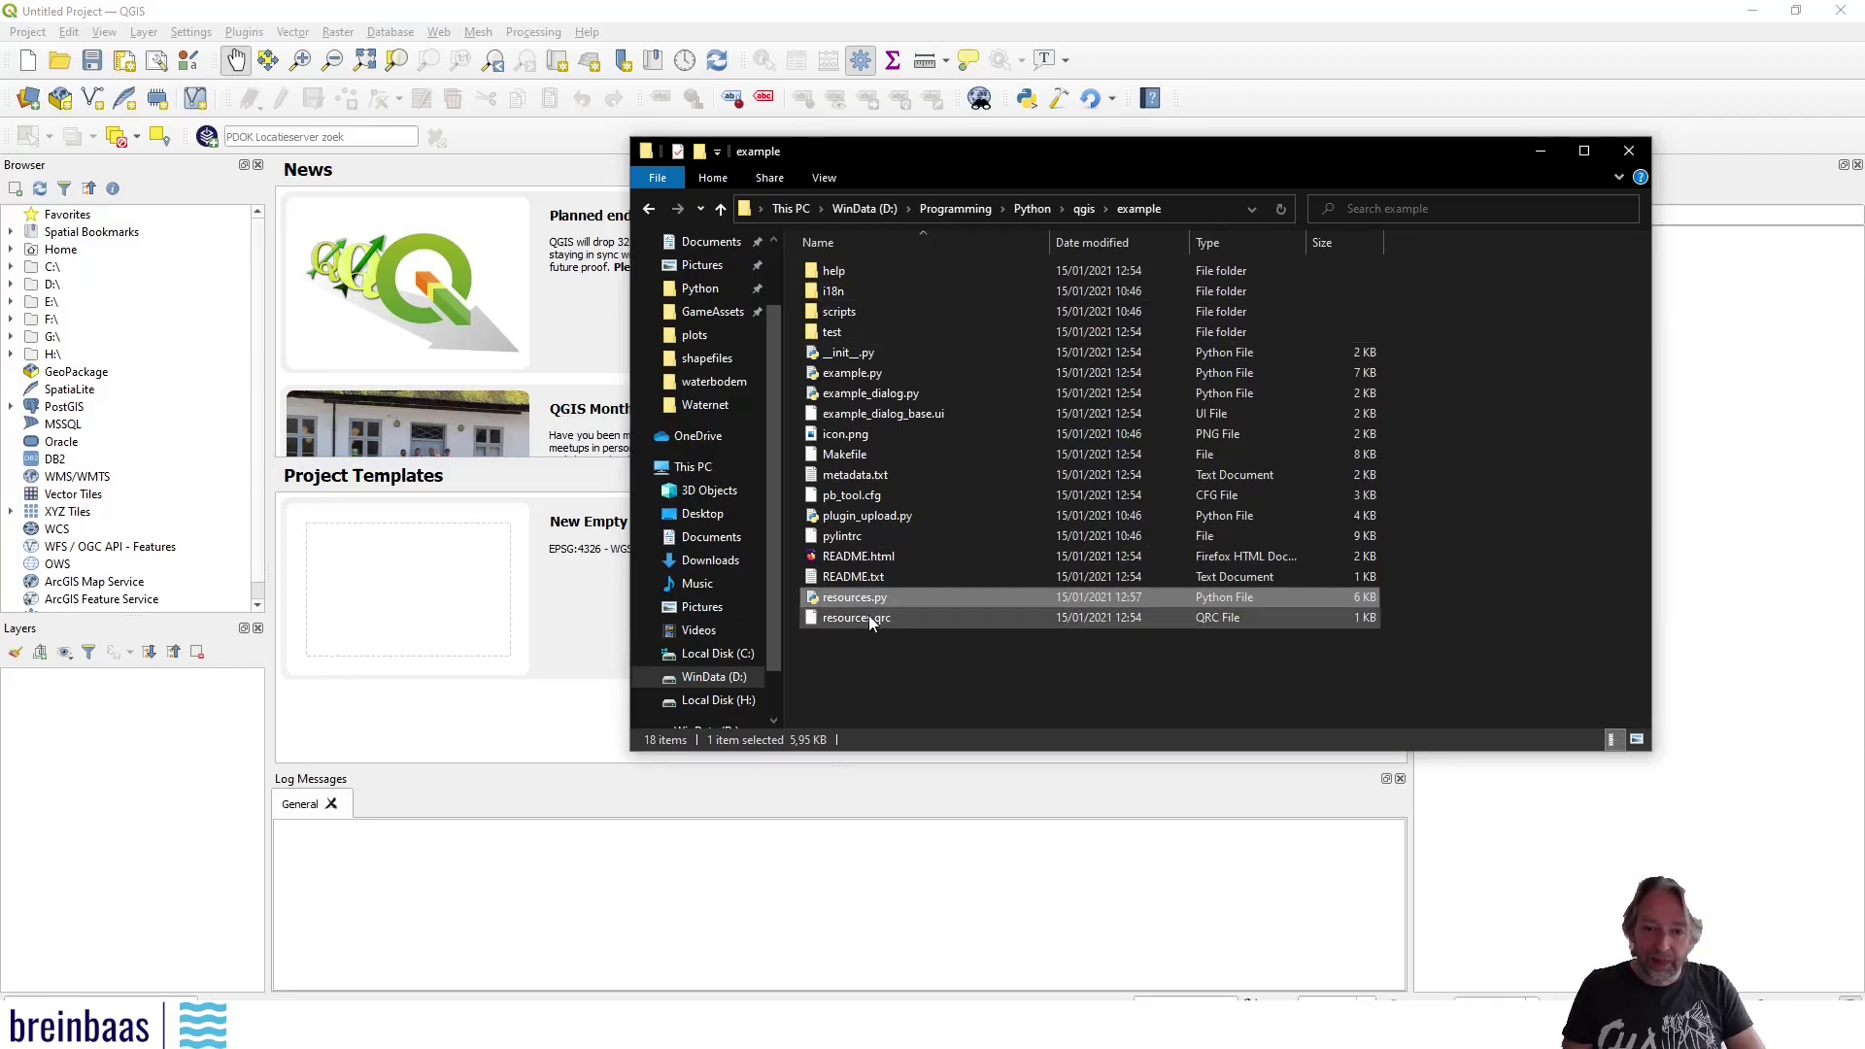
{"action": "left_click", "coordinate": [845, 670]}
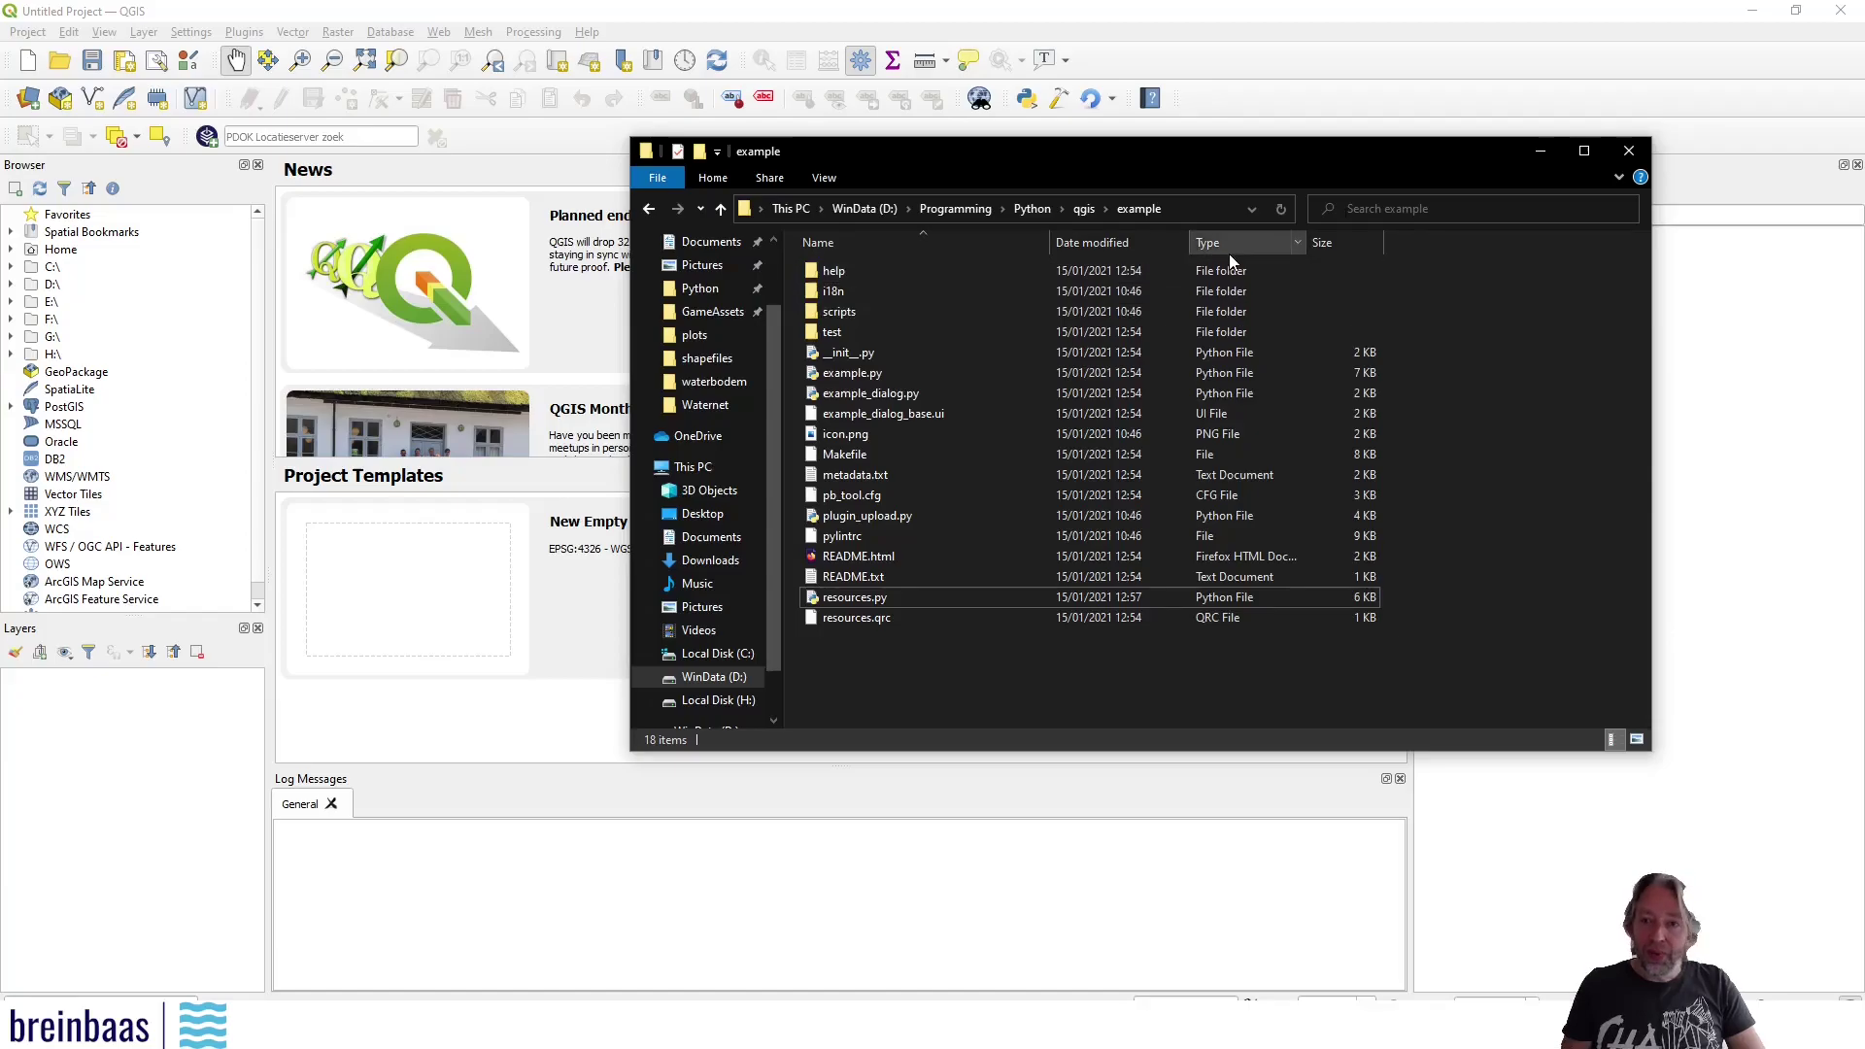
Open the active QGIS3 profile folder from Settings > User Profiles and browse into python > plugins
{"action": "left_click", "coordinate": [258, 37]}
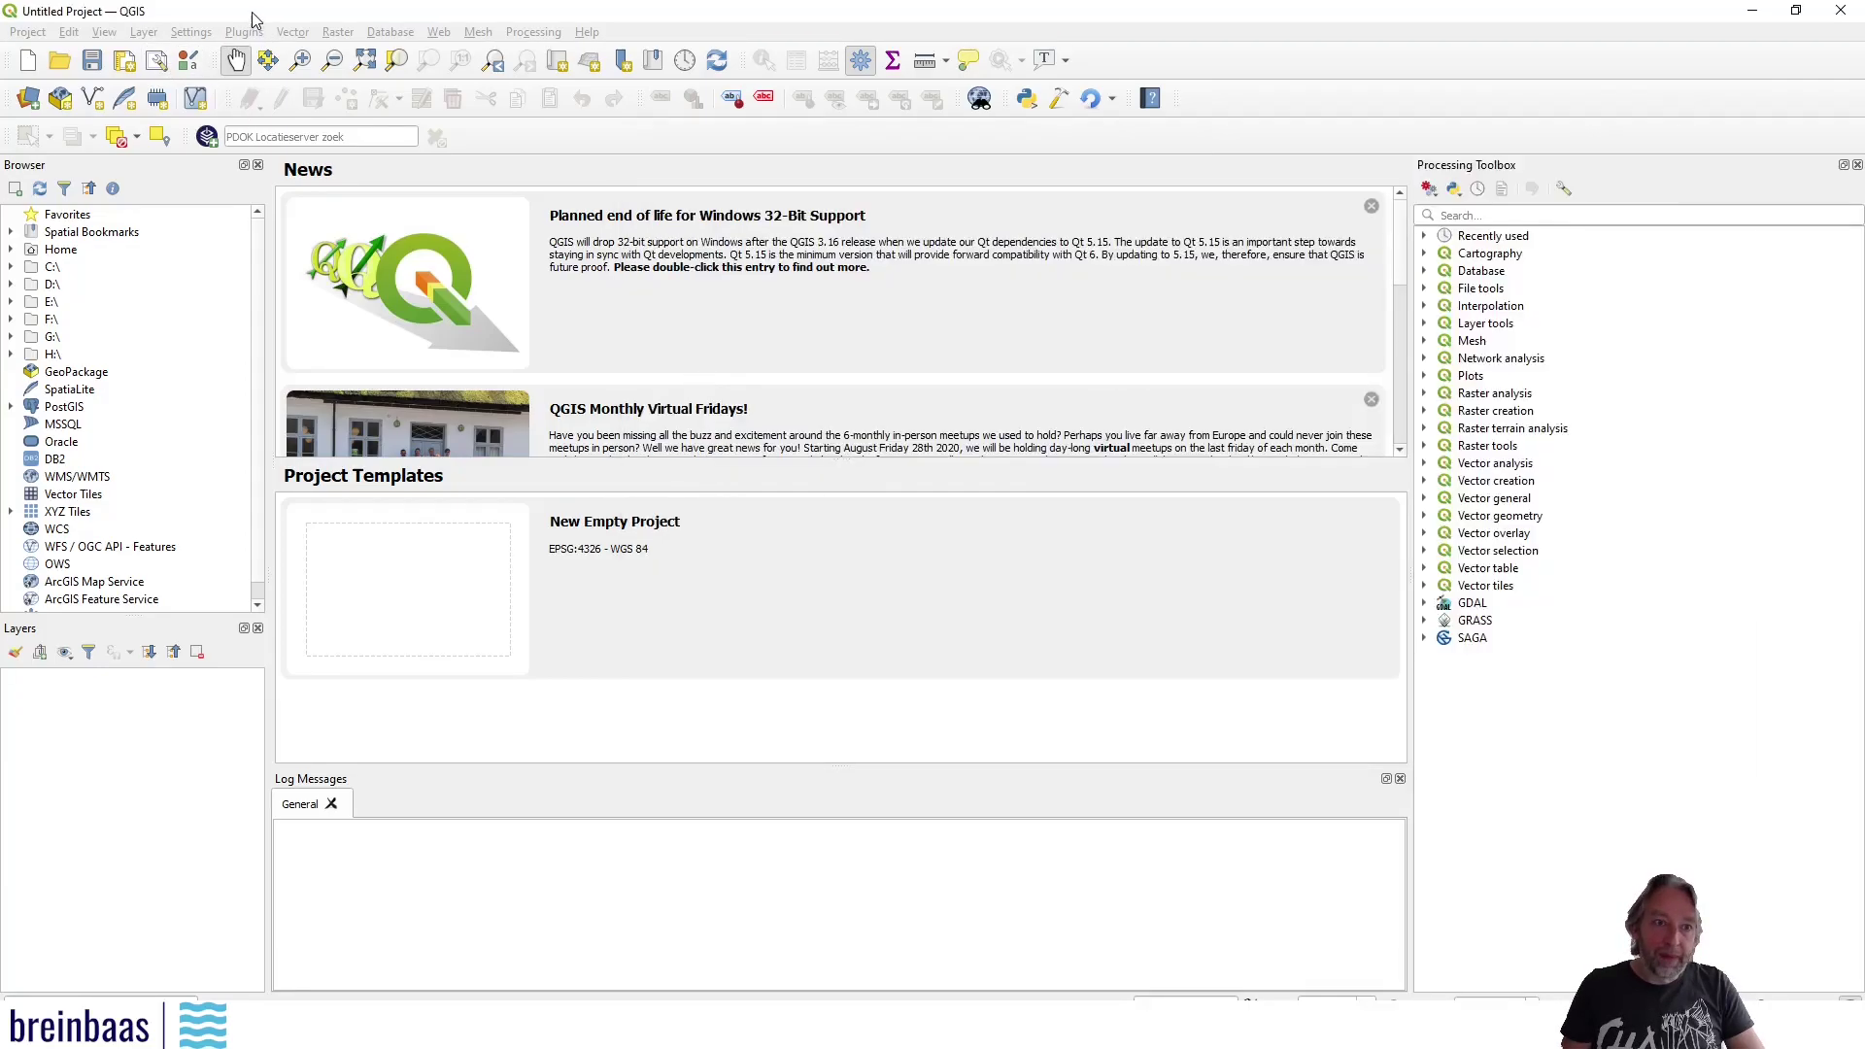
{"action": "left_click", "coordinate": [240, 39]}
{"action": "mouse_move", "coordinate": [197, 37]}
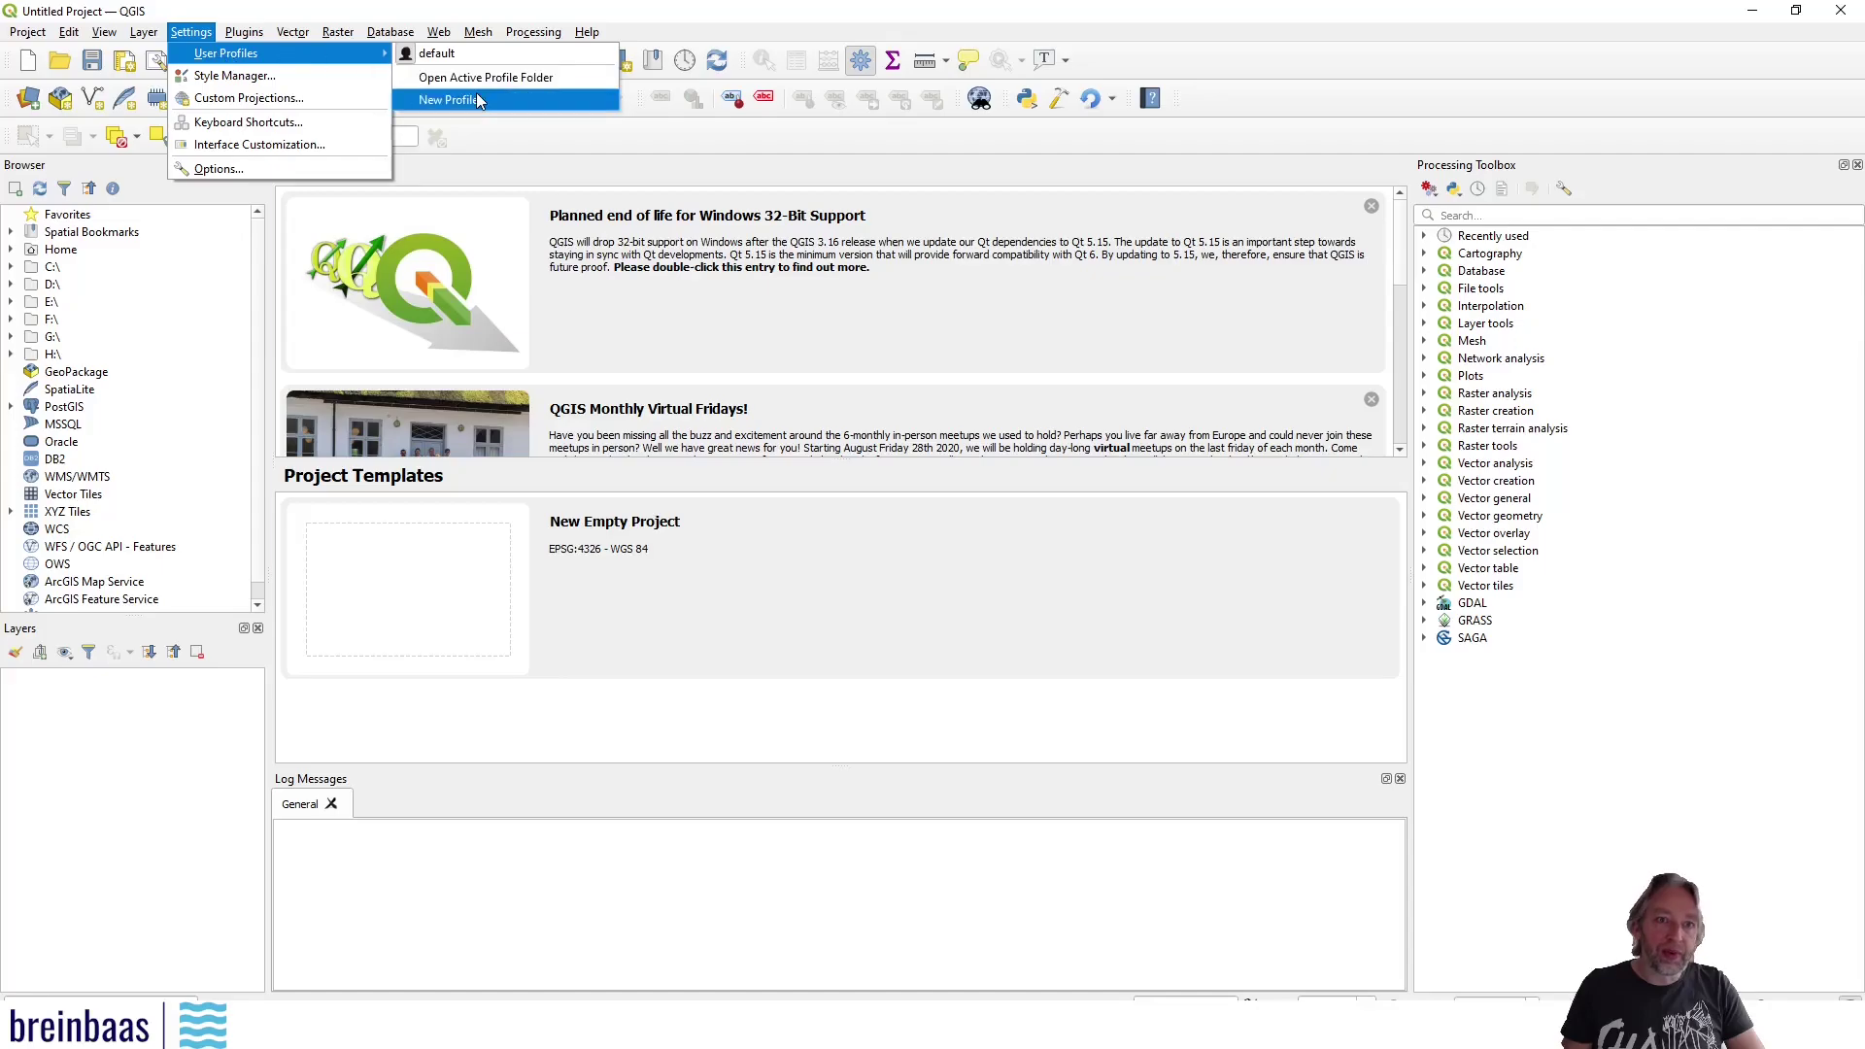
{"action": "left_click", "coordinate": [540, 82]}
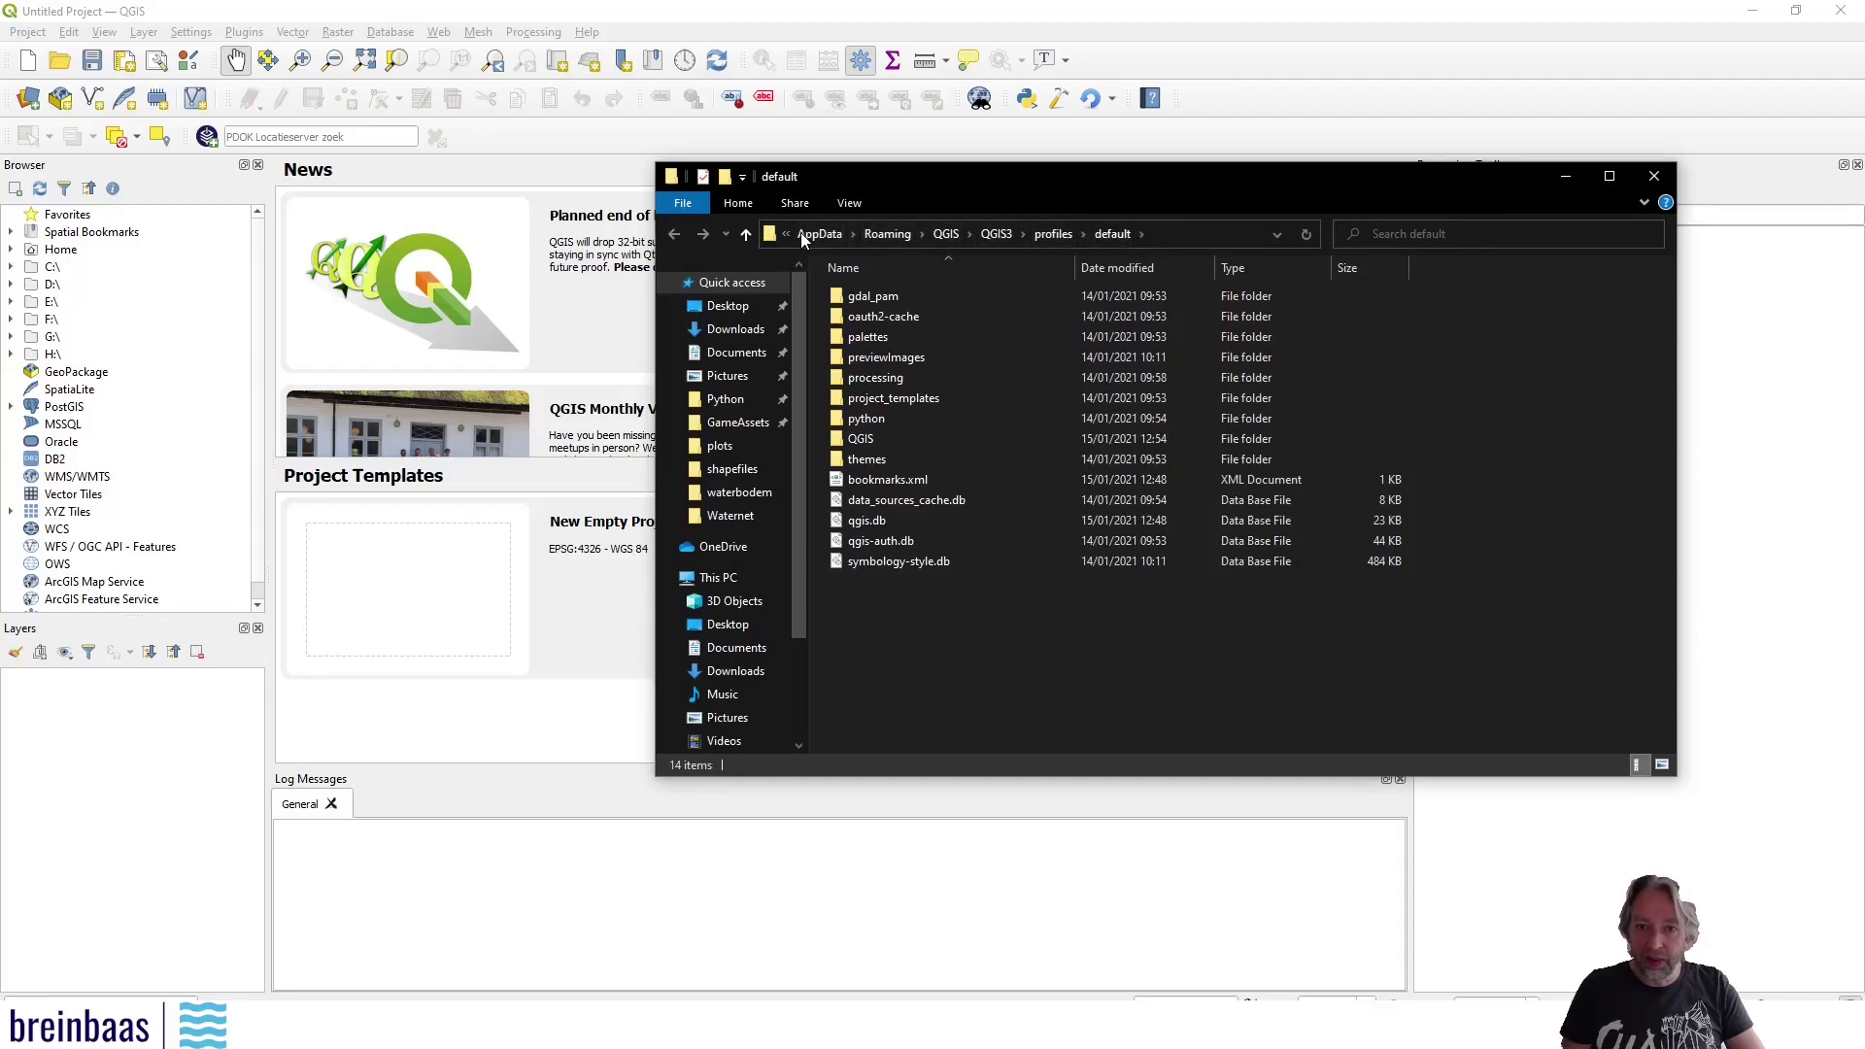
{"action": "double_click", "coordinate": [870, 417]}
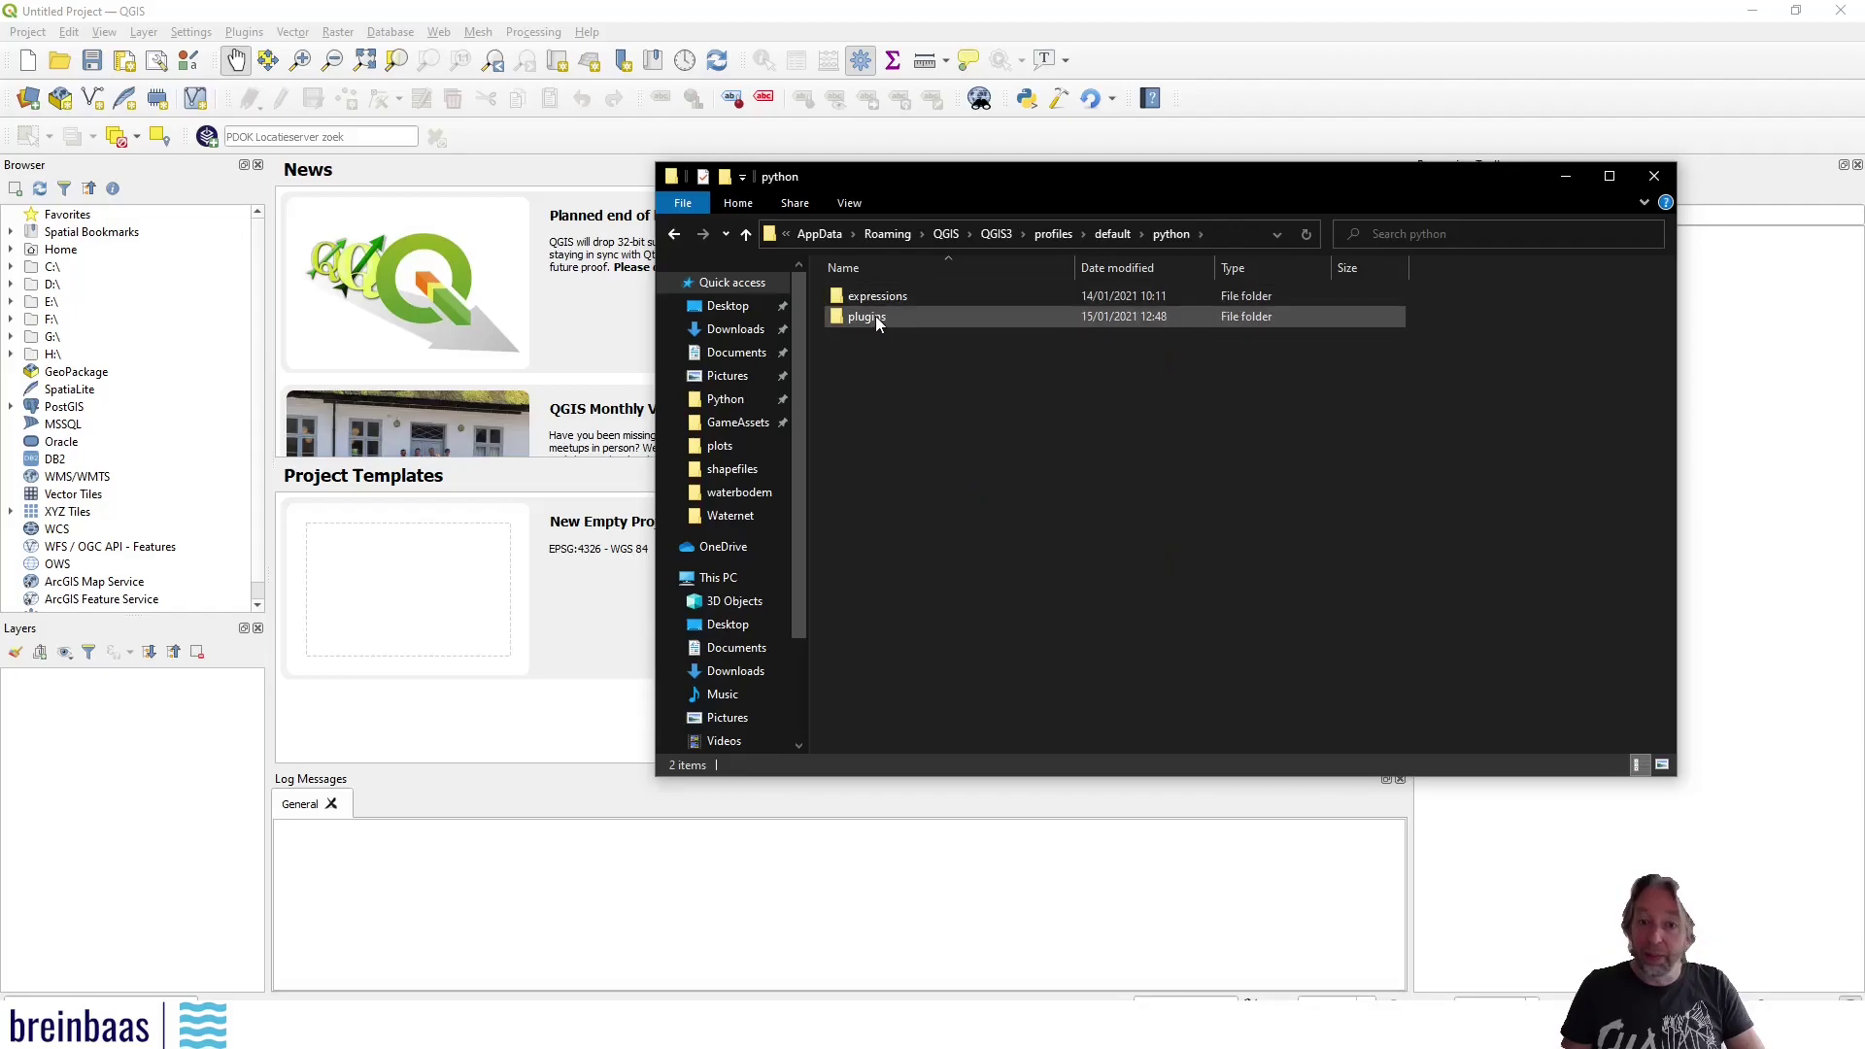
{"action": "double_click", "coordinate": [875, 317]}
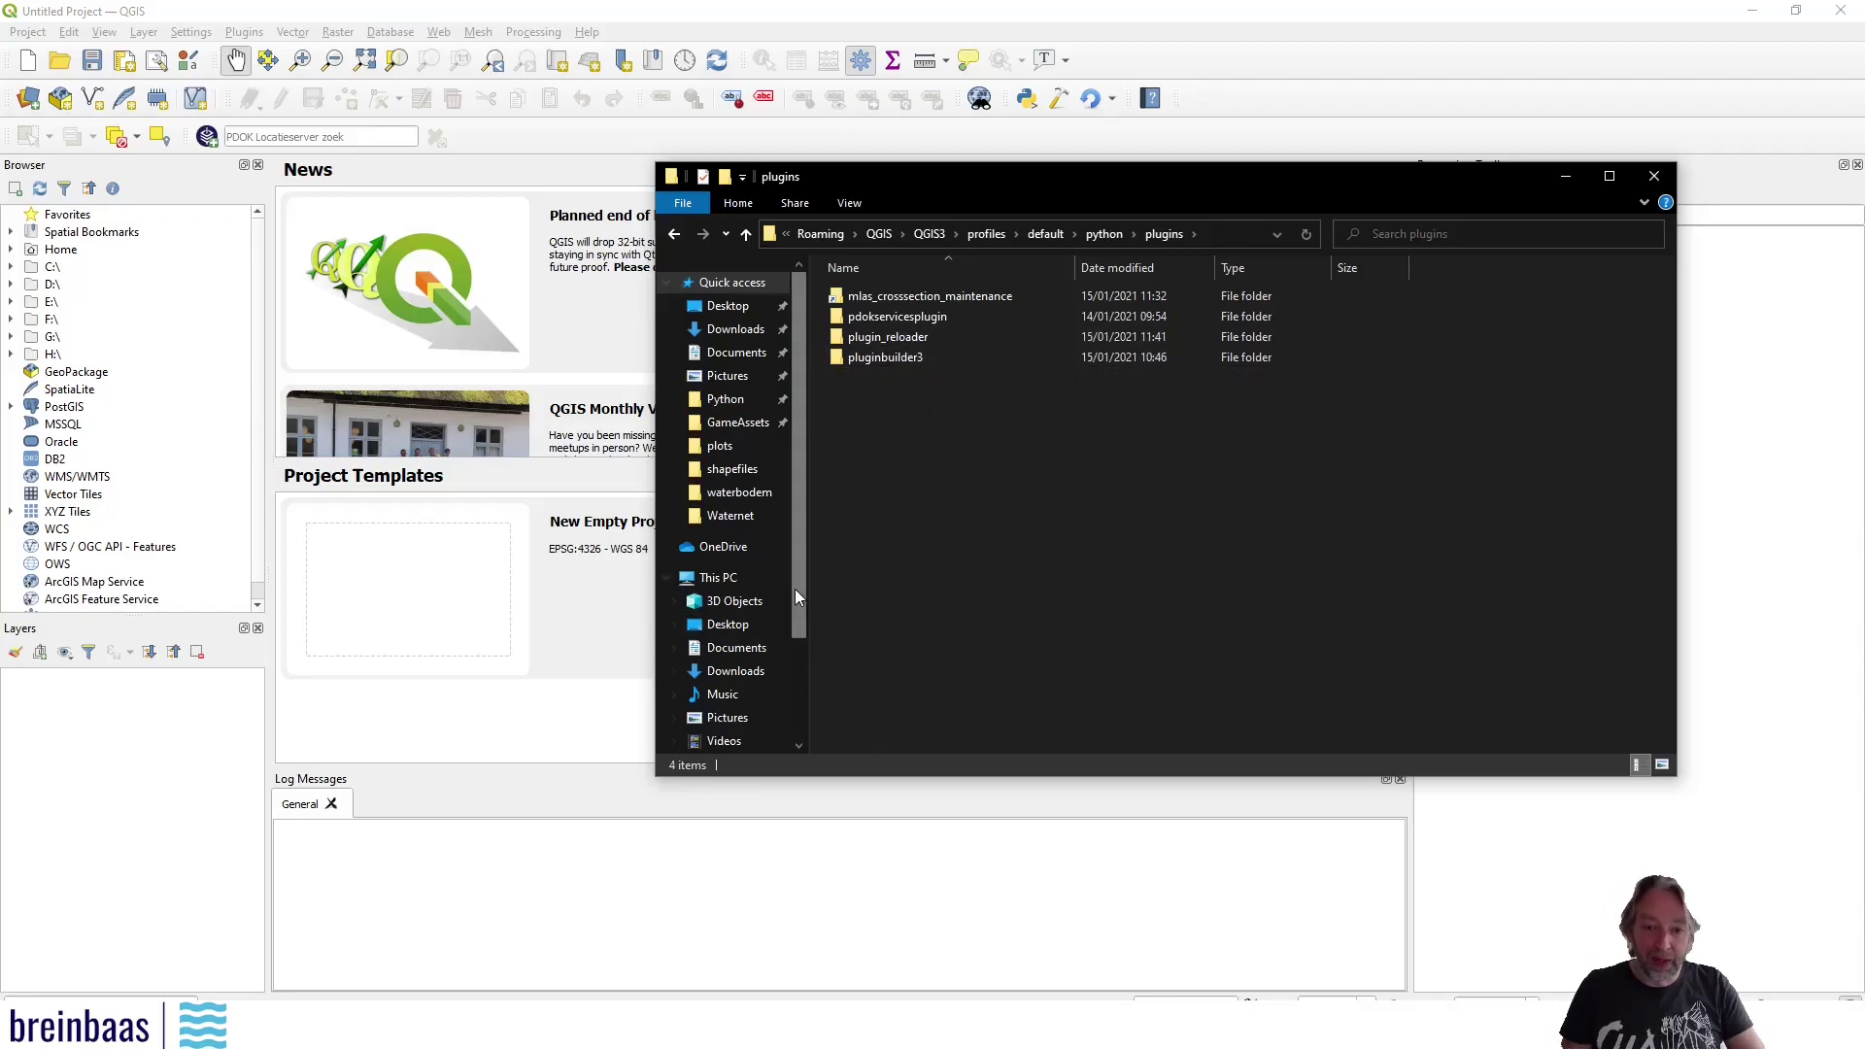
{"action": "left_click_drag", "start_coordinate": [796, 585], "coordinate": [812, 452]}
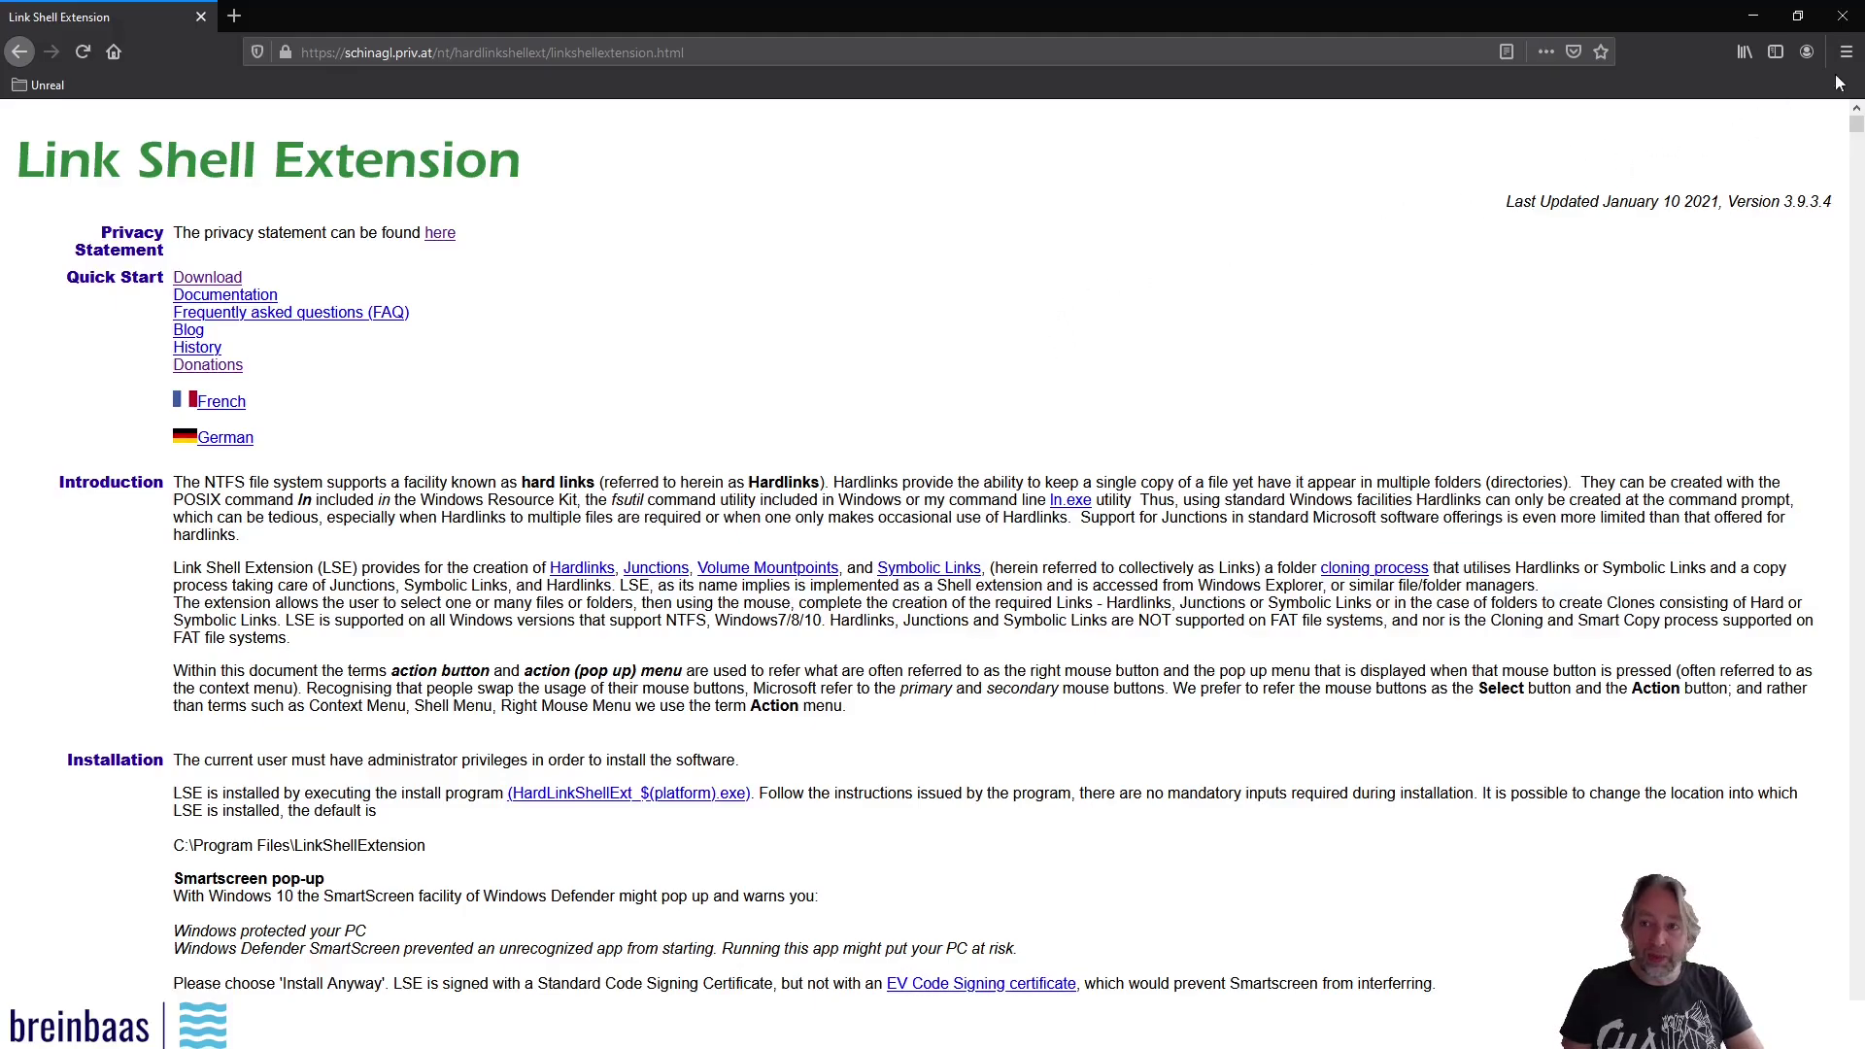
{"action": "left_click", "coordinate": [1749, 20]}
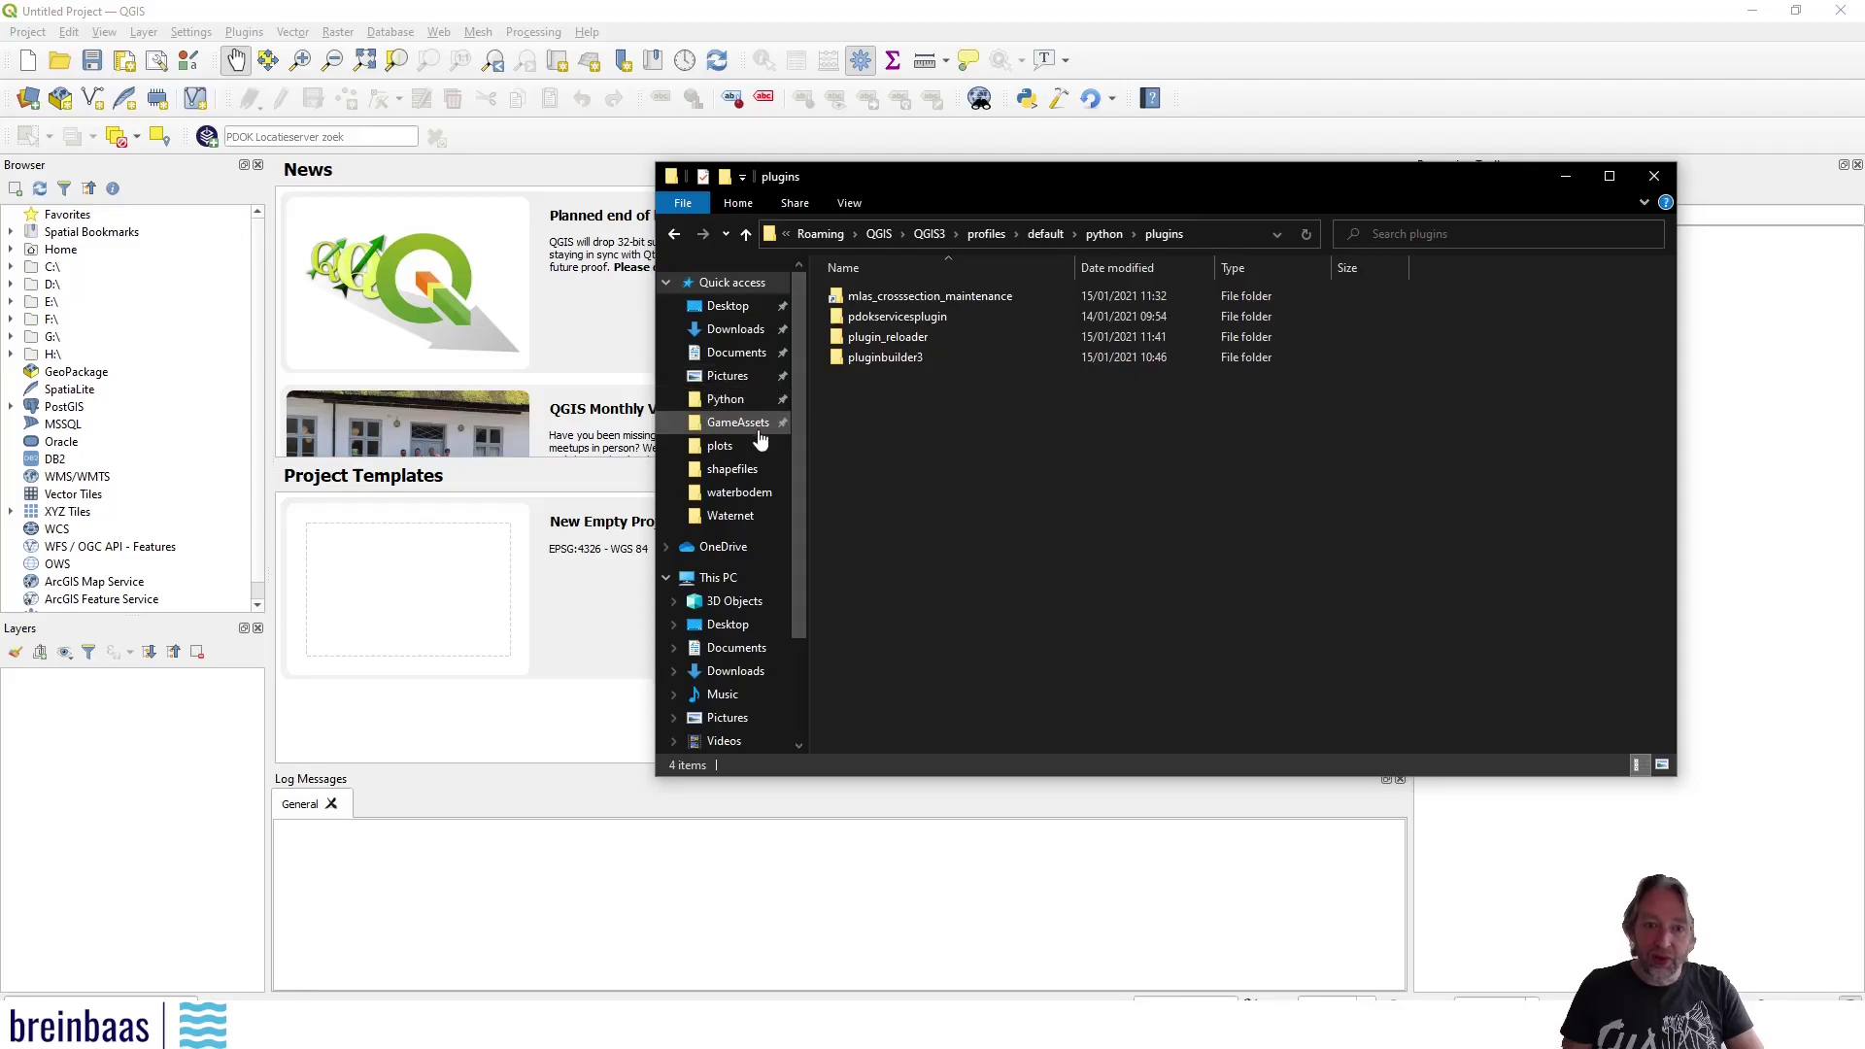
In D:\Programming\Python\qgis, pick the example folder as the link source
{"action": "left_click", "coordinate": [738, 399]}
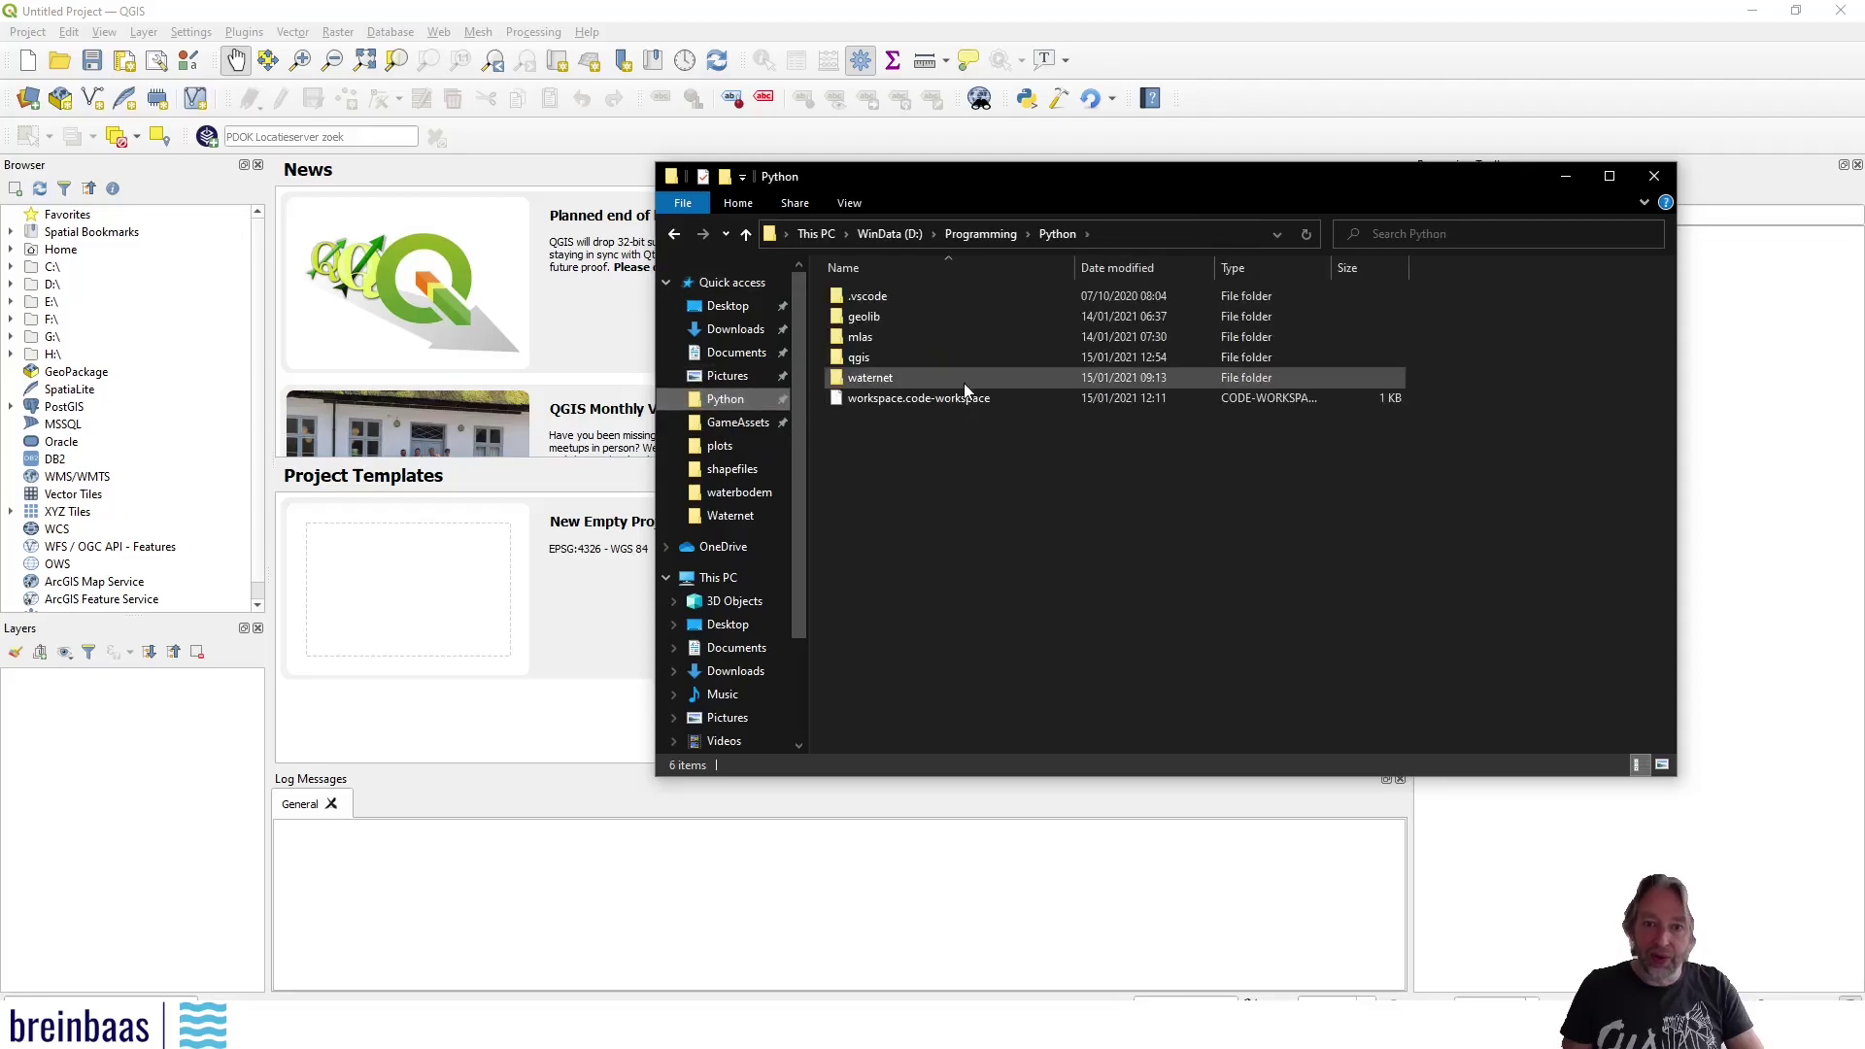
{"action": "double_click", "coordinate": [878, 359]}
{"action": "left_click", "coordinate": [883, 301]}
{"action": "double_click", "coordinate": [884, 301]}
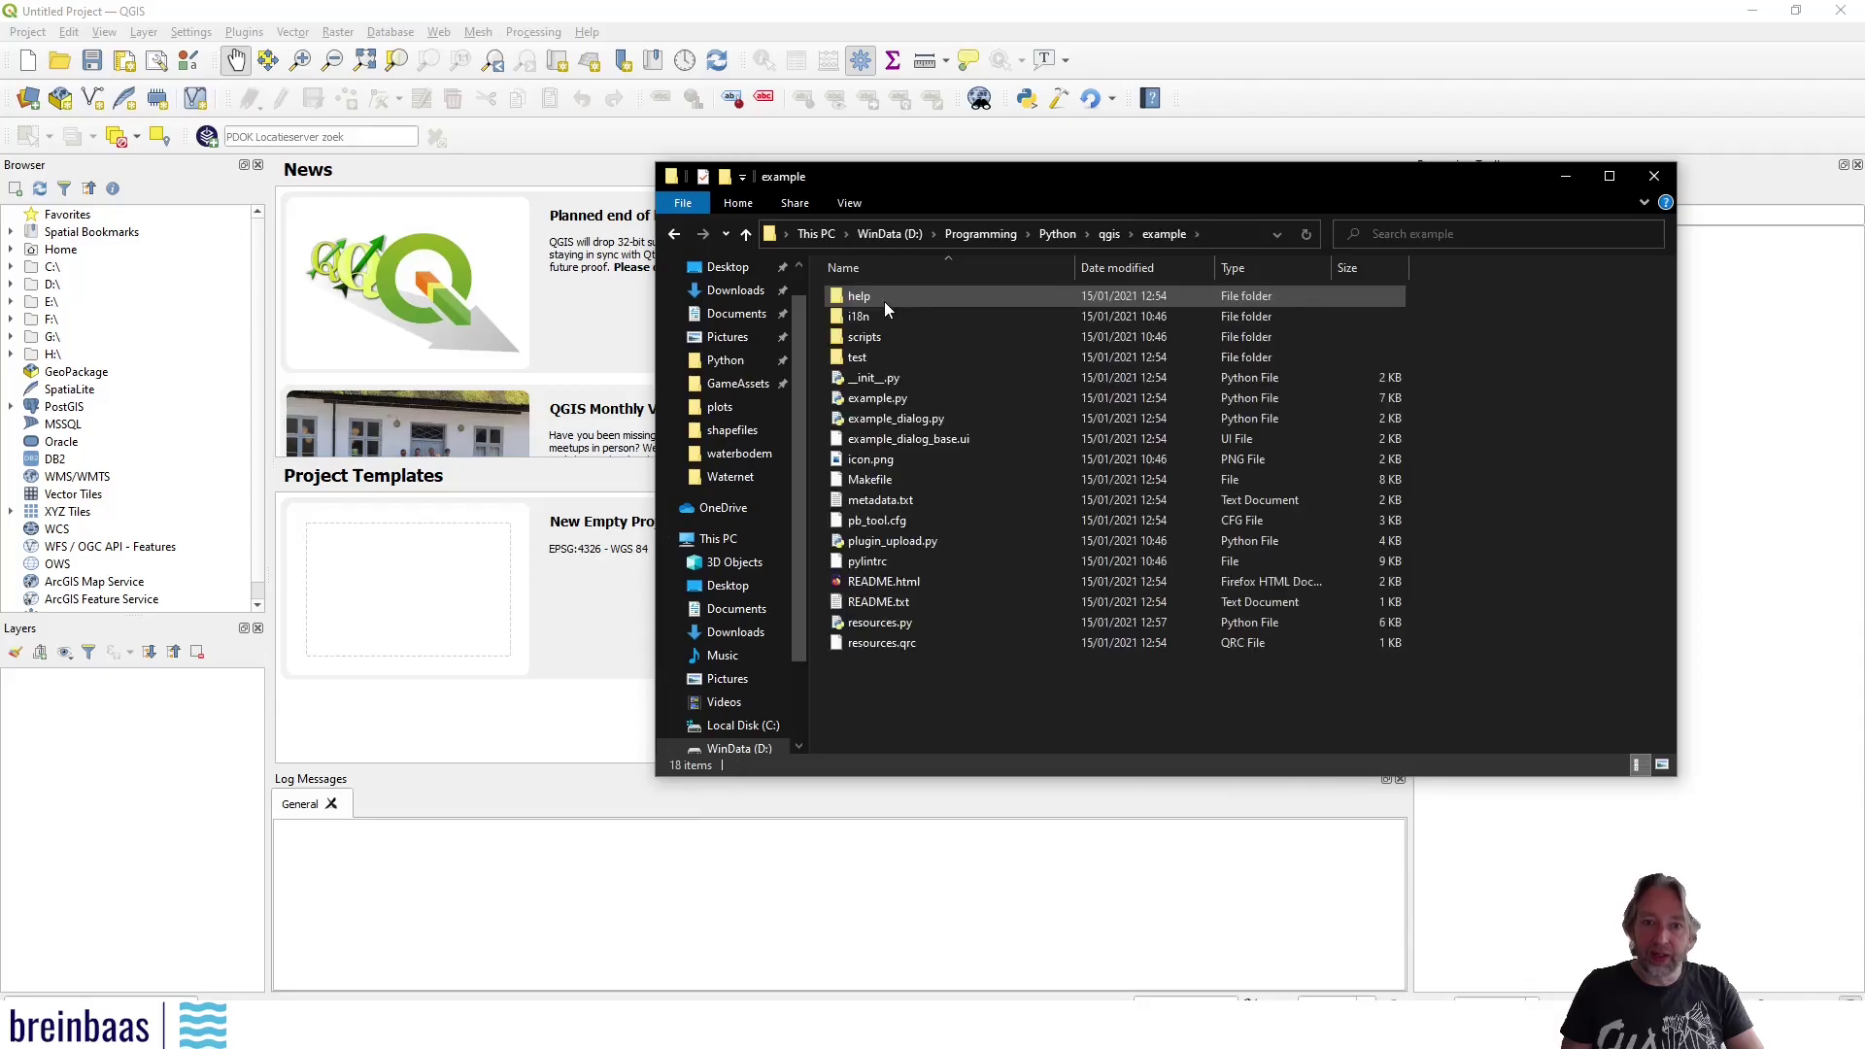
{"action": "left_click", "coordinate": [1109, 233]}
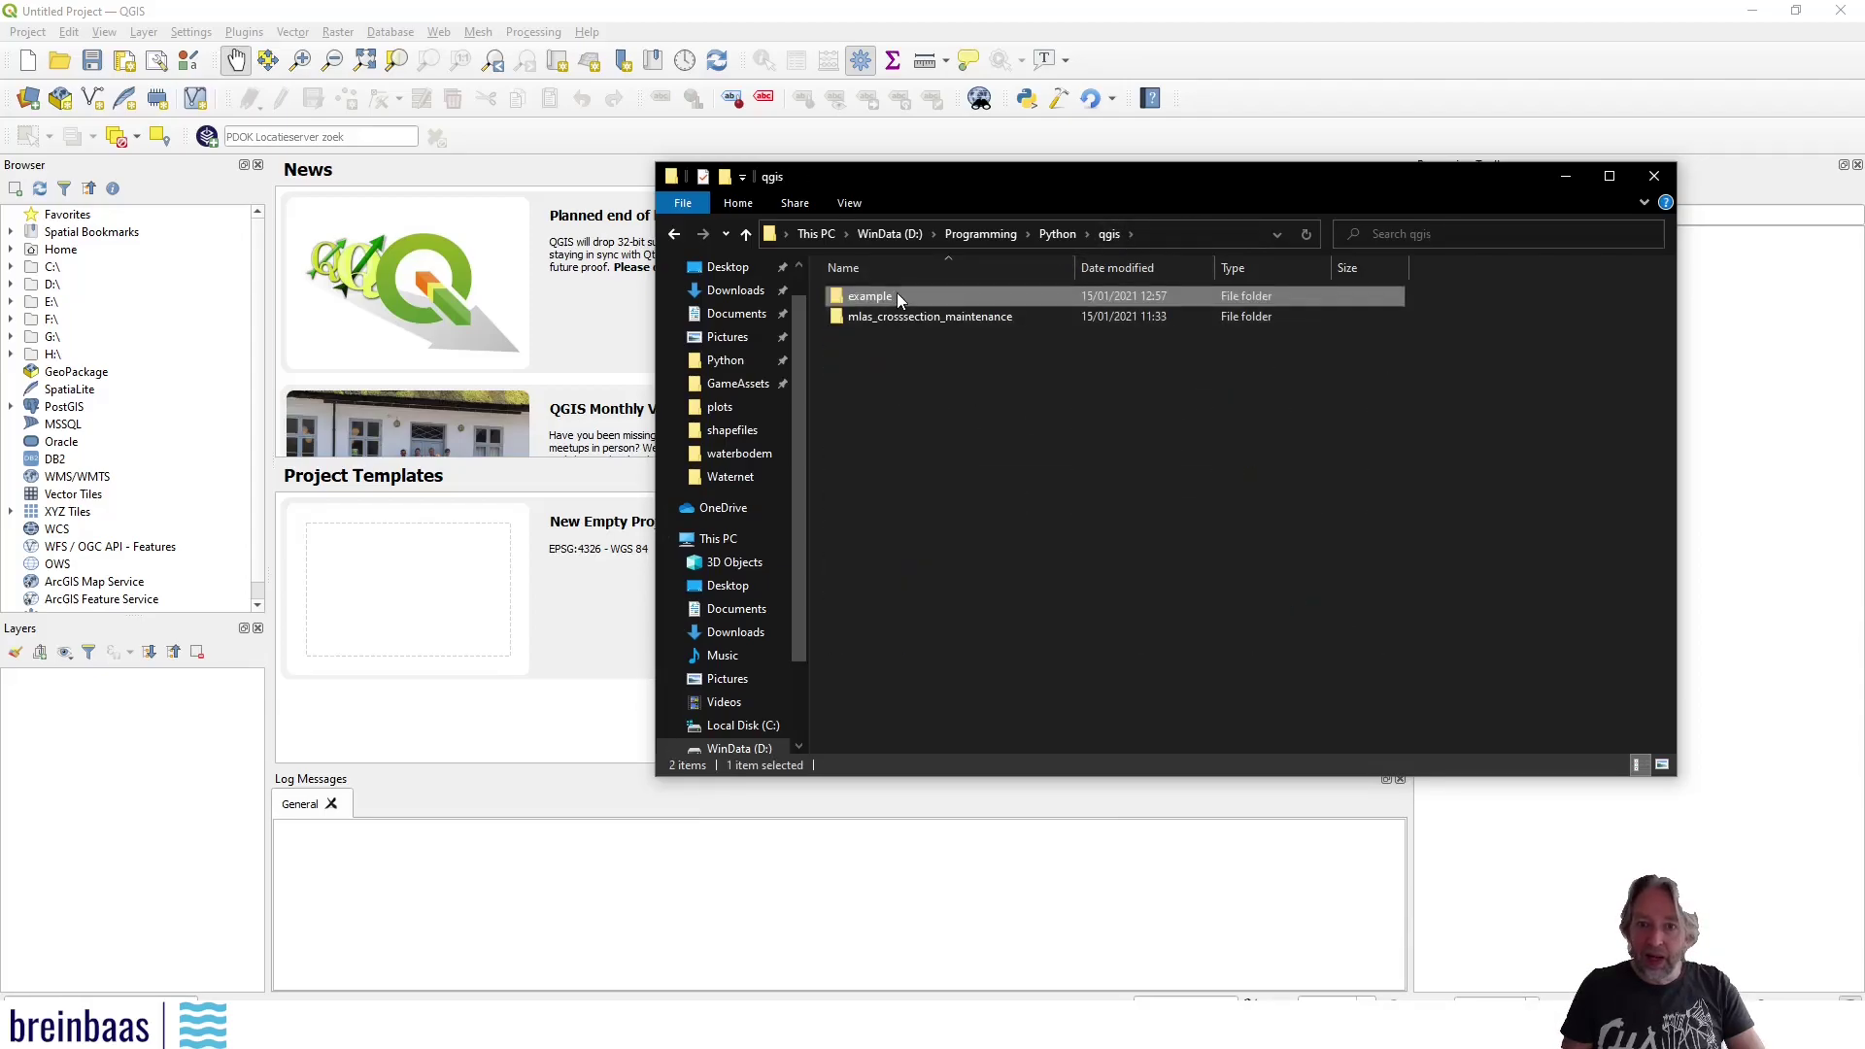
{"action": "right_click", "coordinate": [892, 297]}
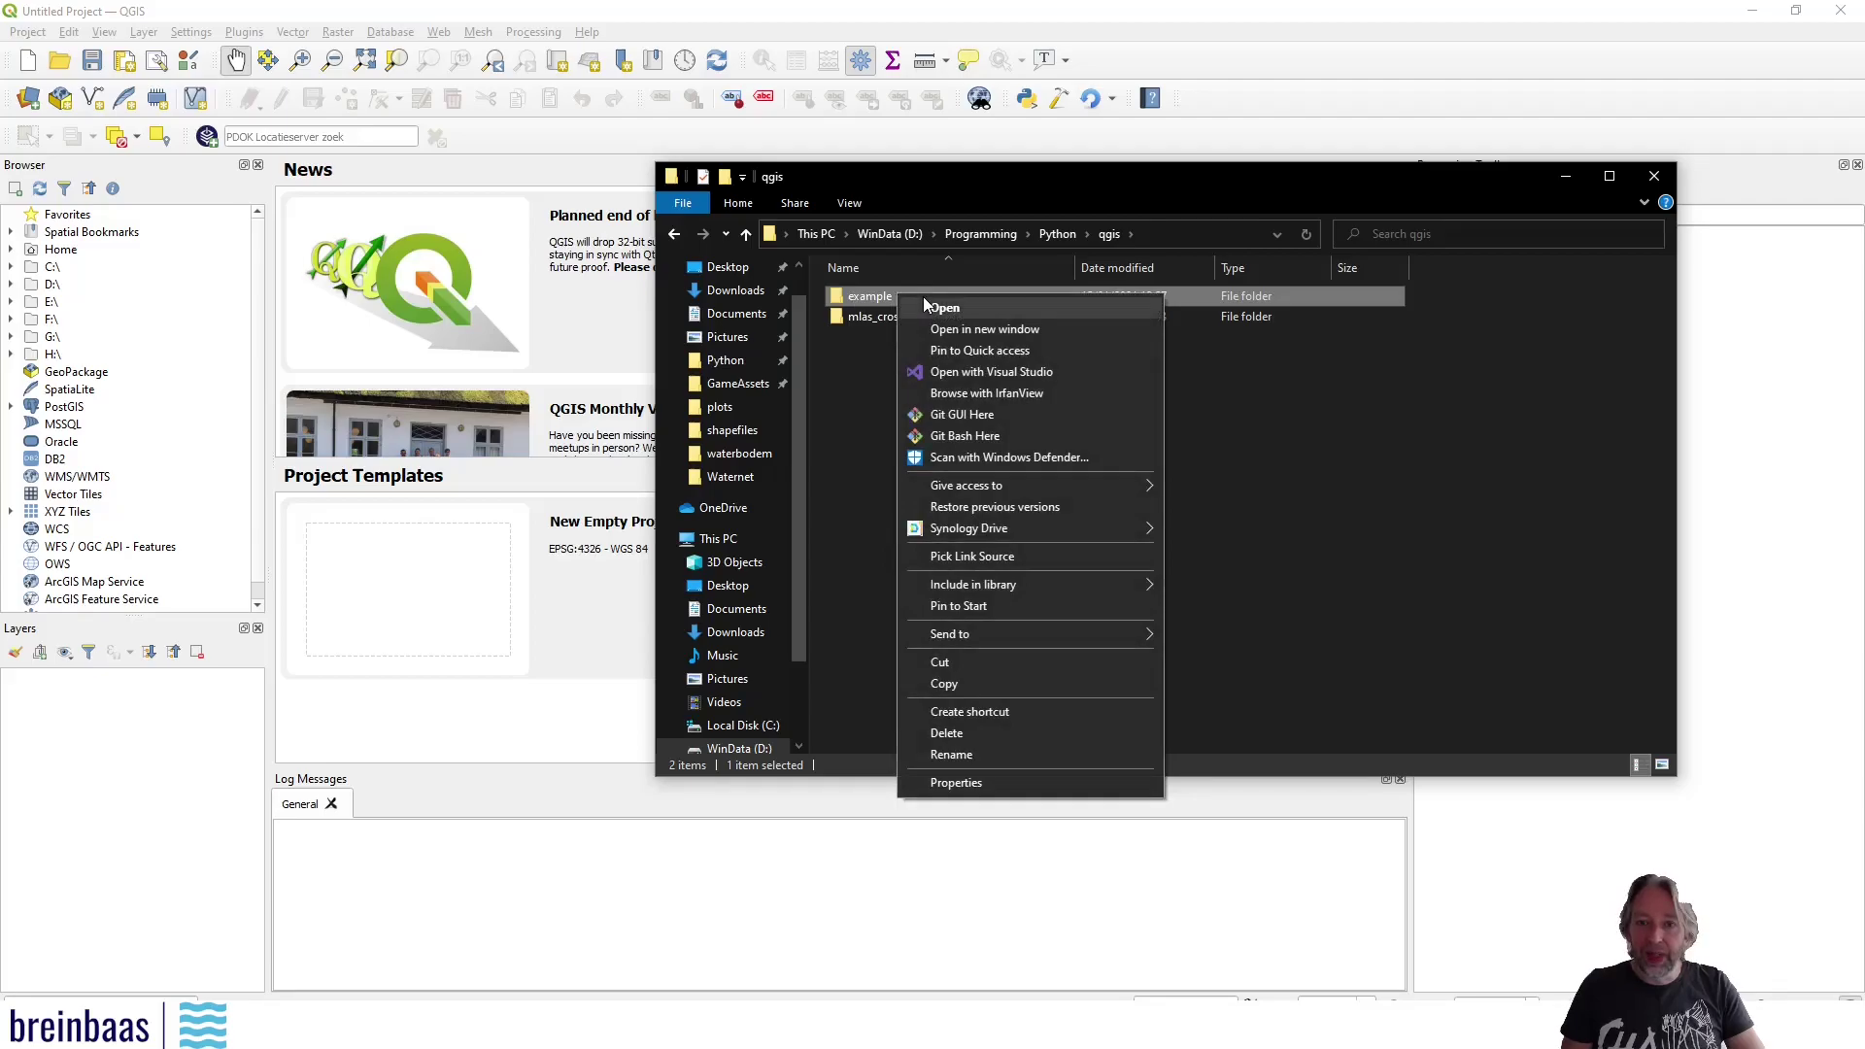
{"action": "left_click", "coordinate": [993, 558]}
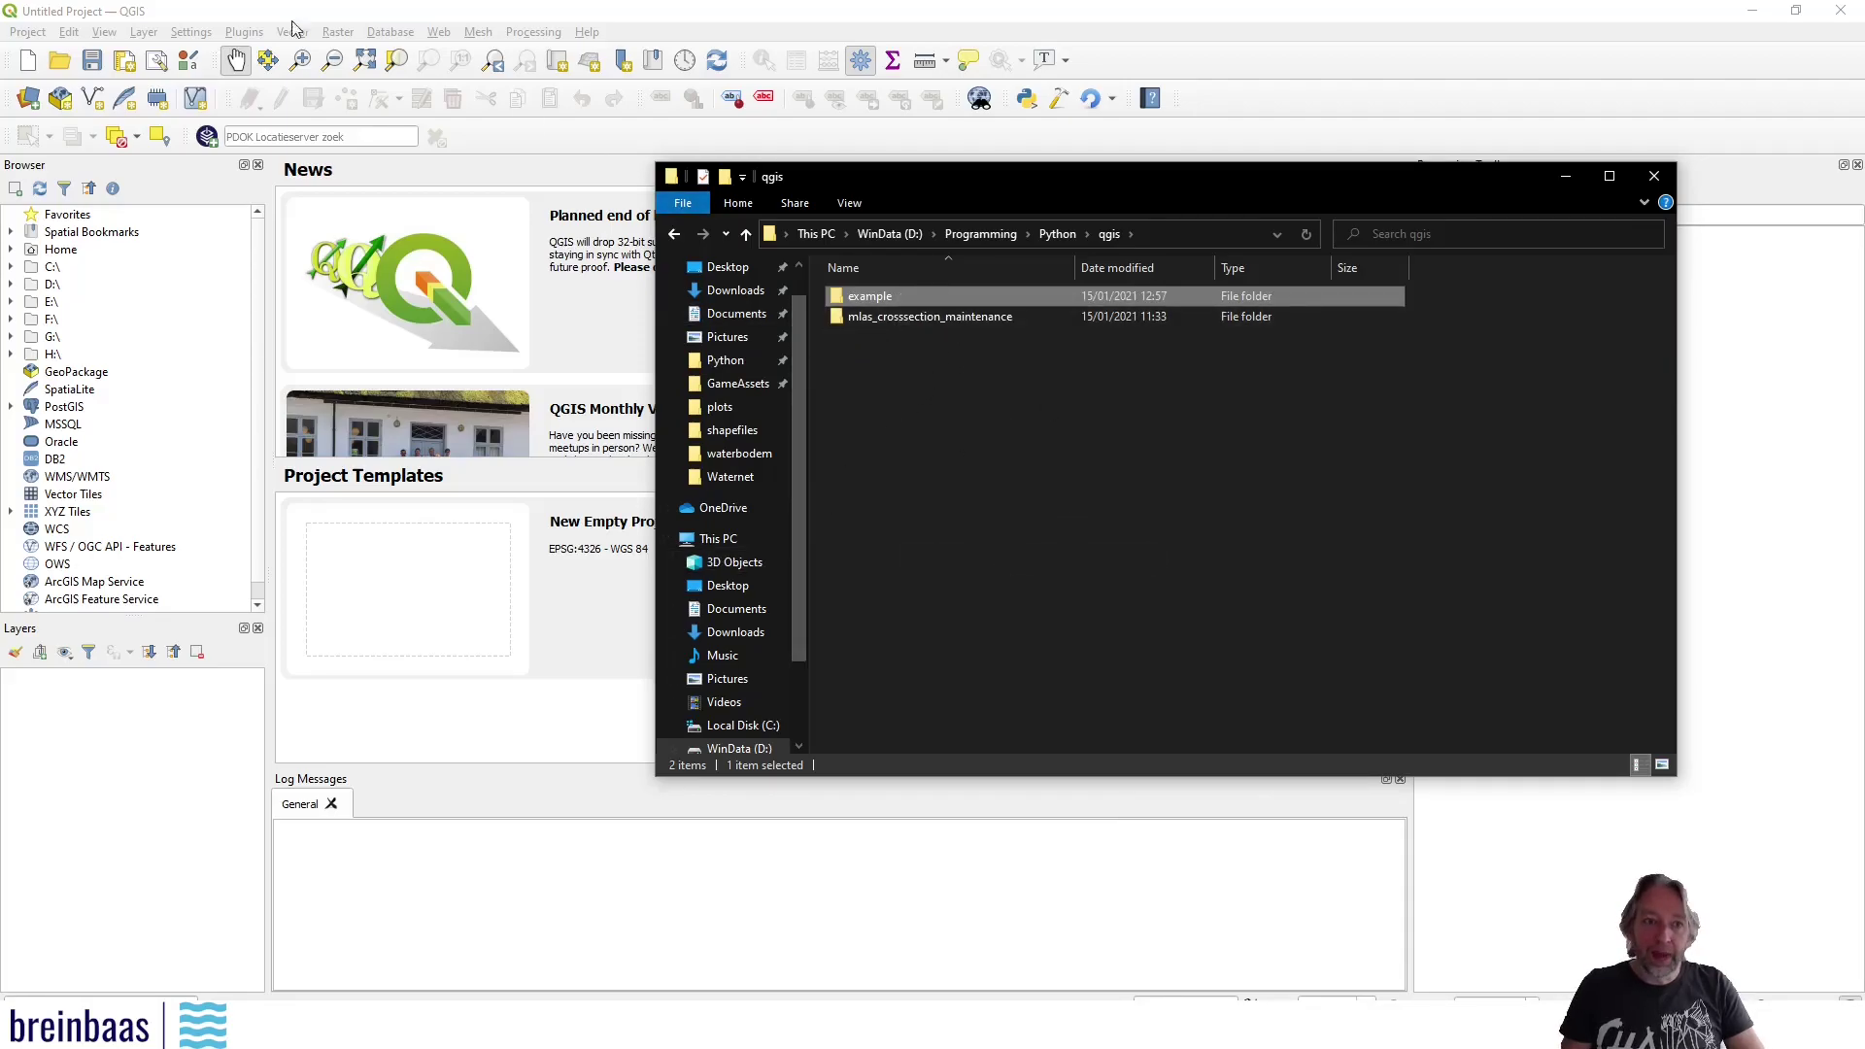
{"action": "left_click", "coordinate": [223, 12]}
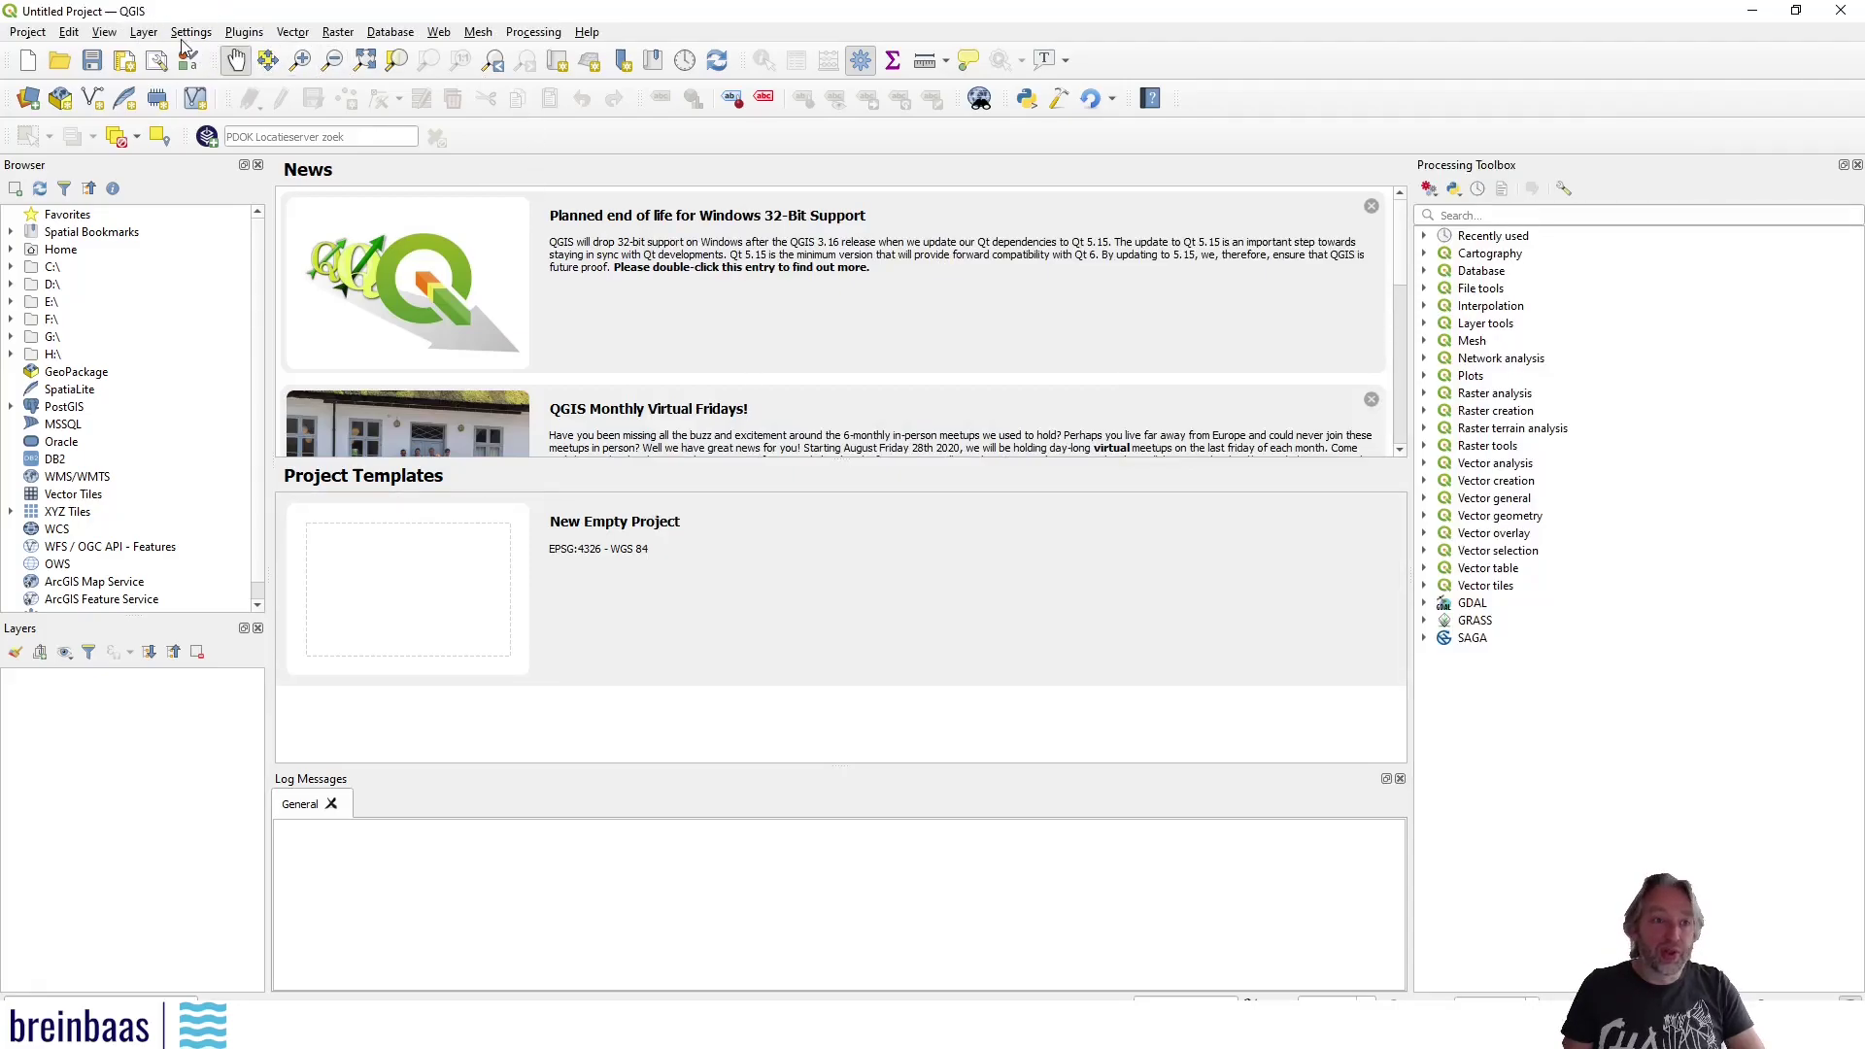
Open the active QGIS profile folder and go into python > plugins
{"action": "left_click", "coordinate": [191, 32]}
{"action": "mouse_move", "coordinate": [216, 57]}
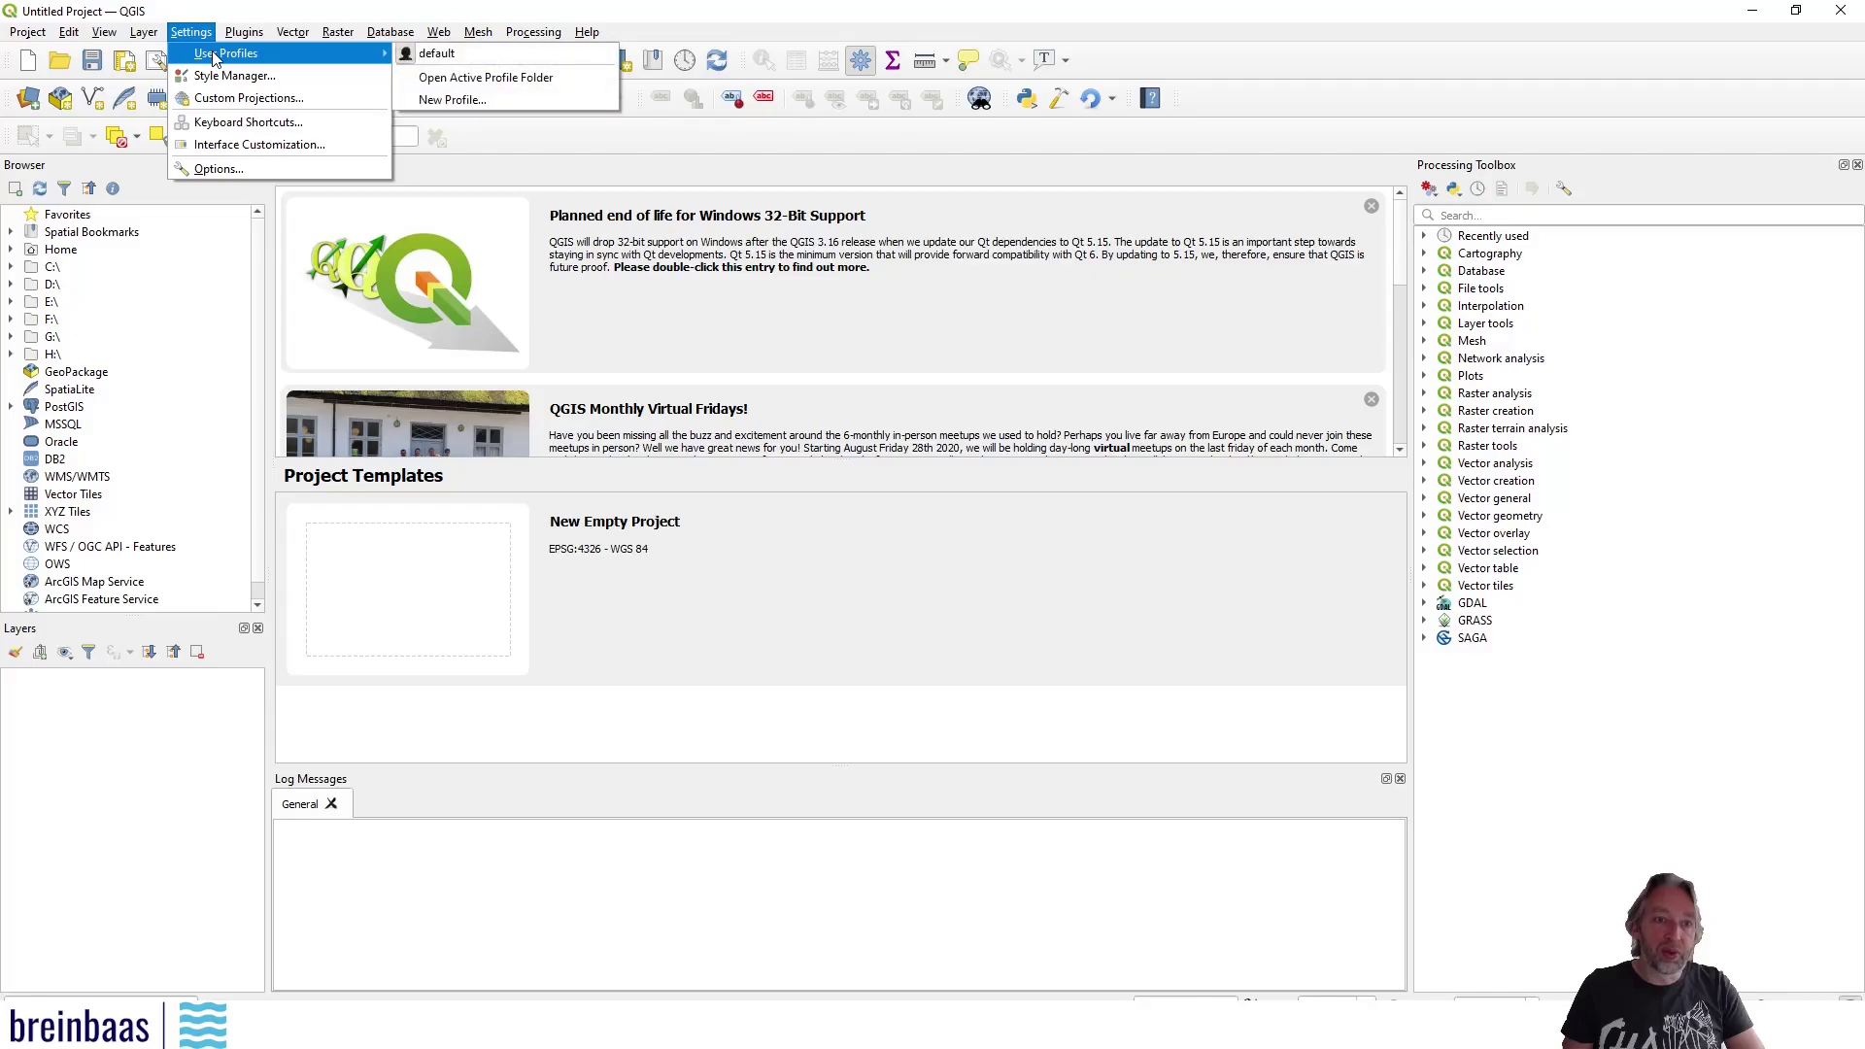
{"action": "left_click", "coordinate": [515, 80]}
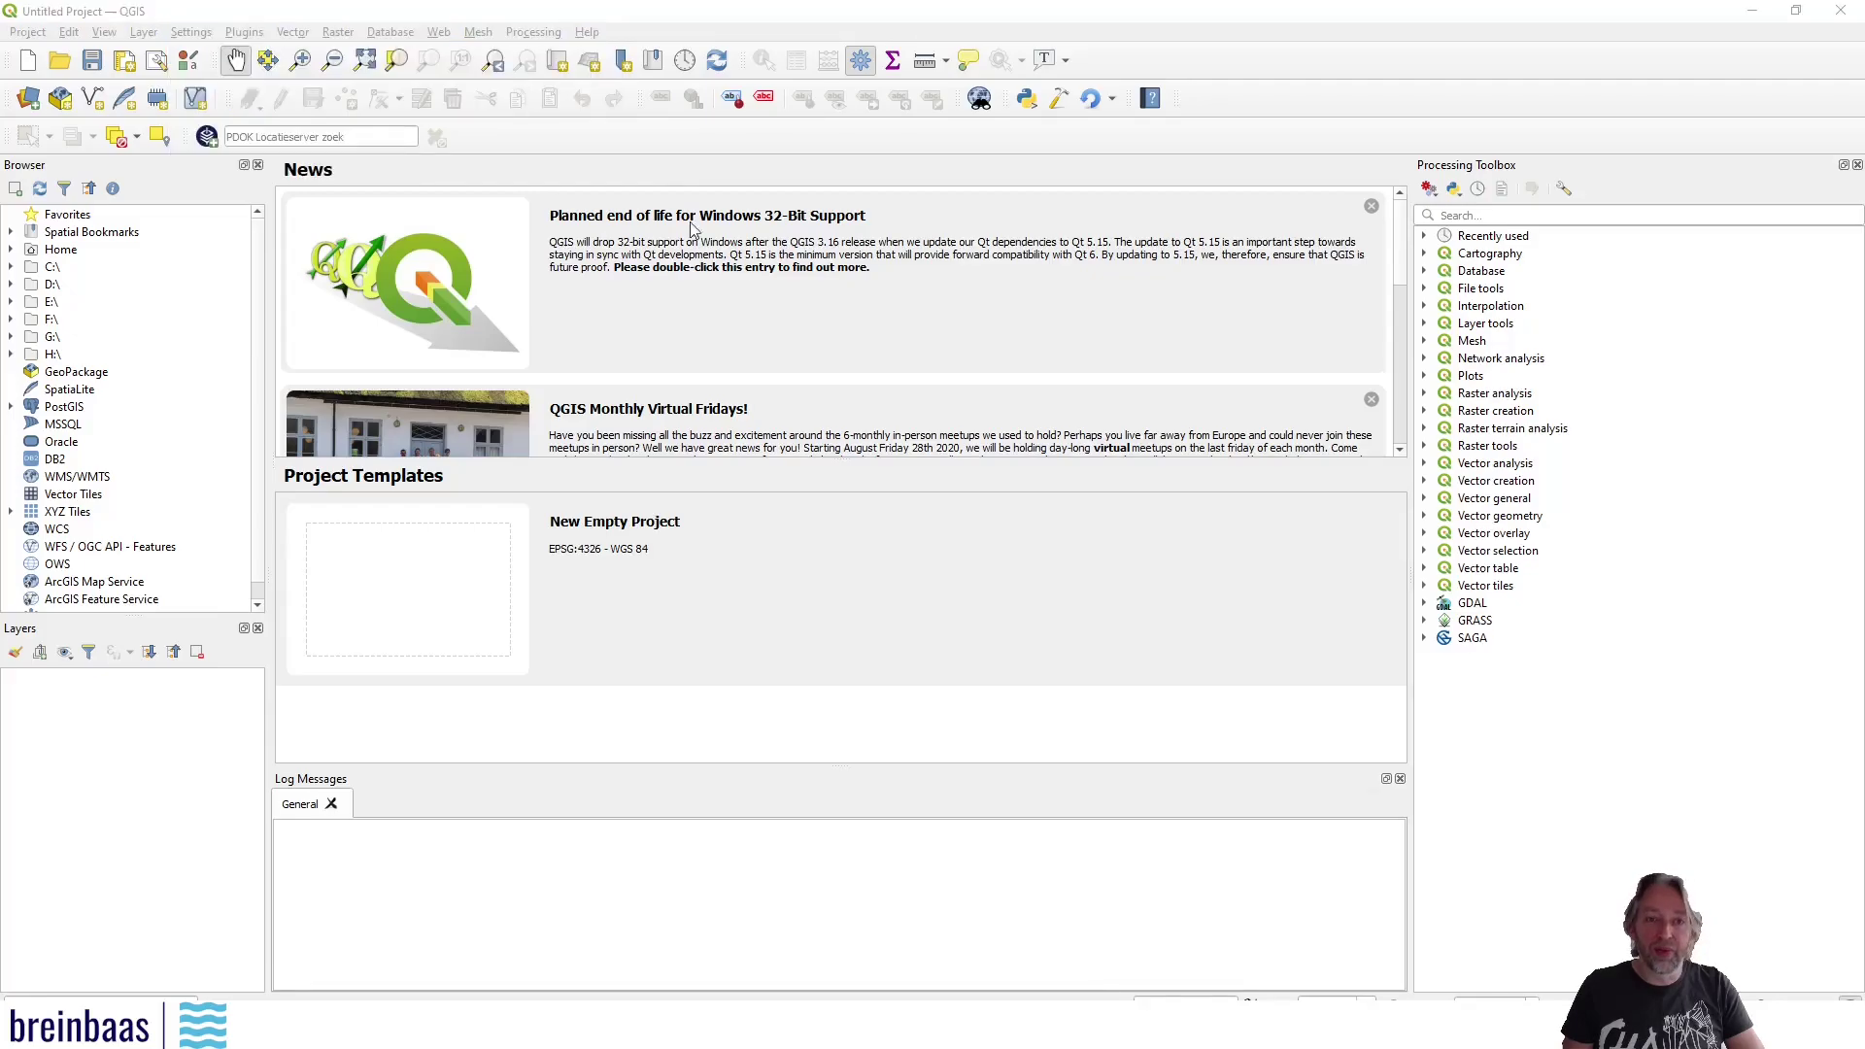
{"action": "left_click_drag", "start_coordinate": [1049, 206], "coordinate": [972, 206]}
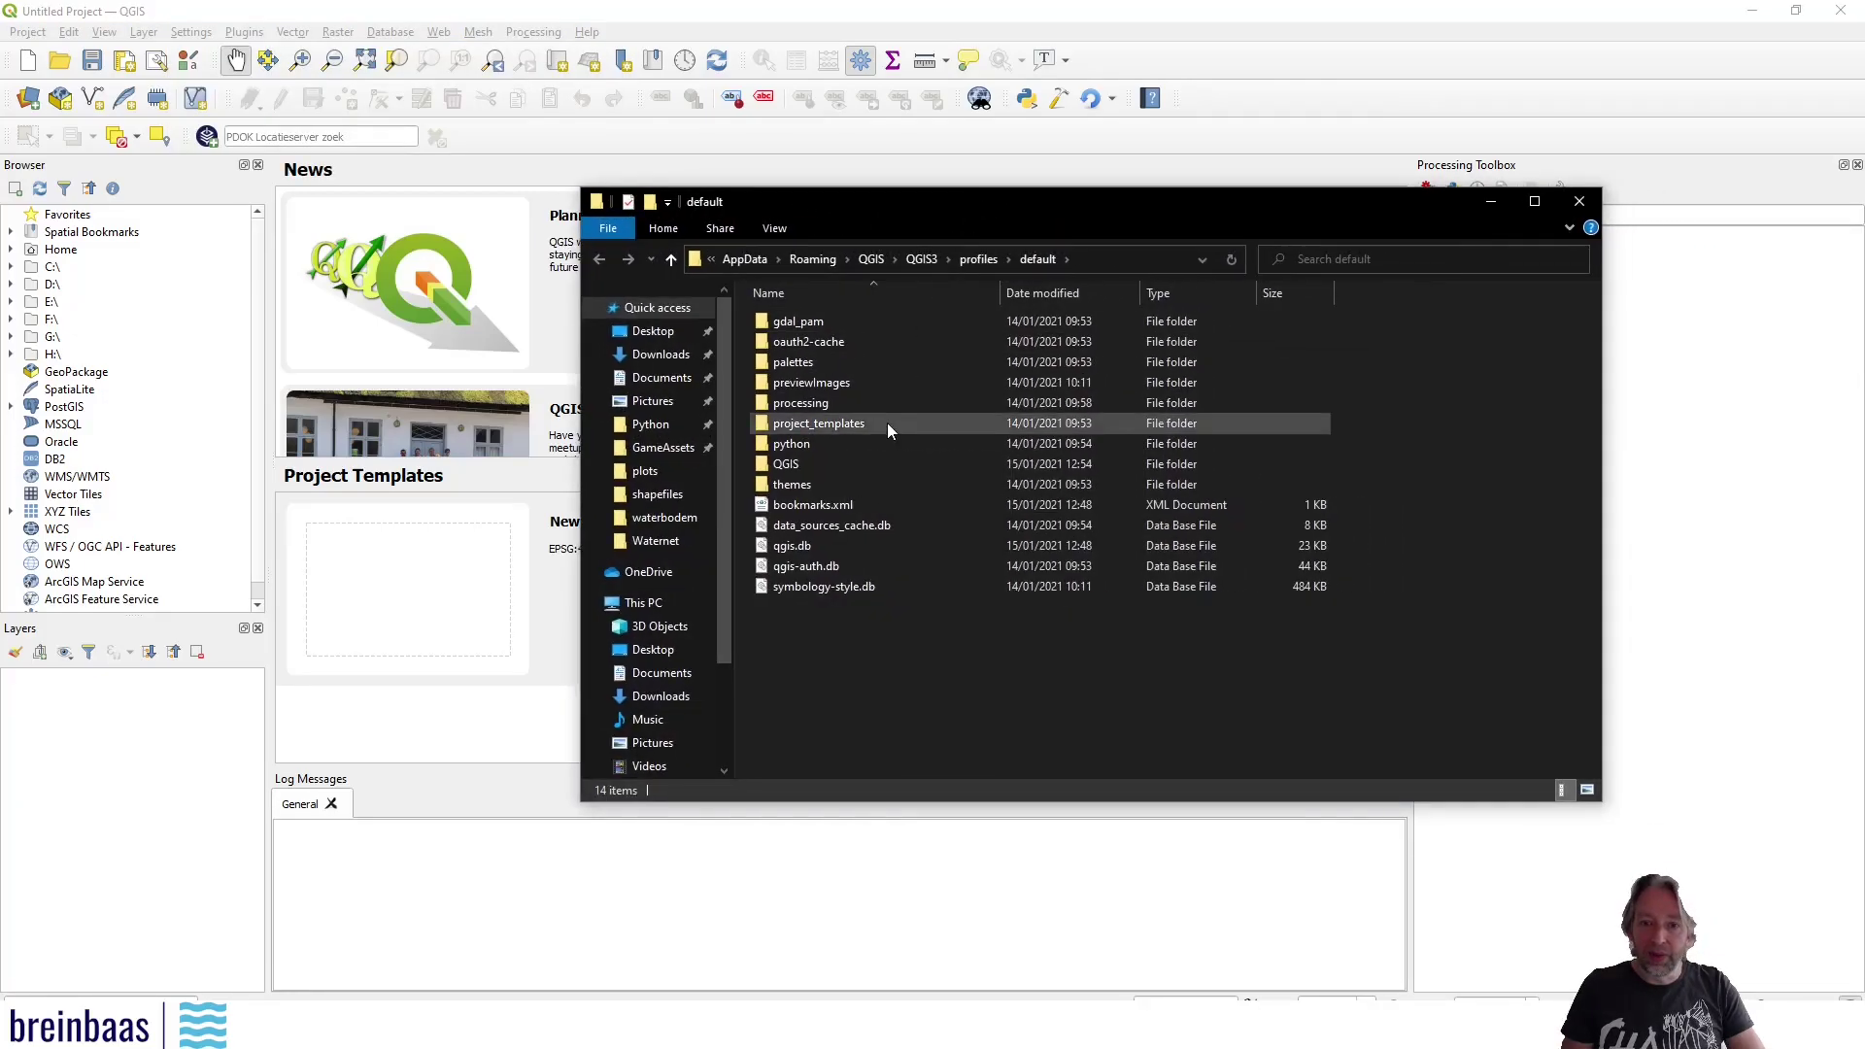
{"action": "double_click", "coordinate": [807, 446]}
{"action": "double_click", "coordinate": [807, 342]}
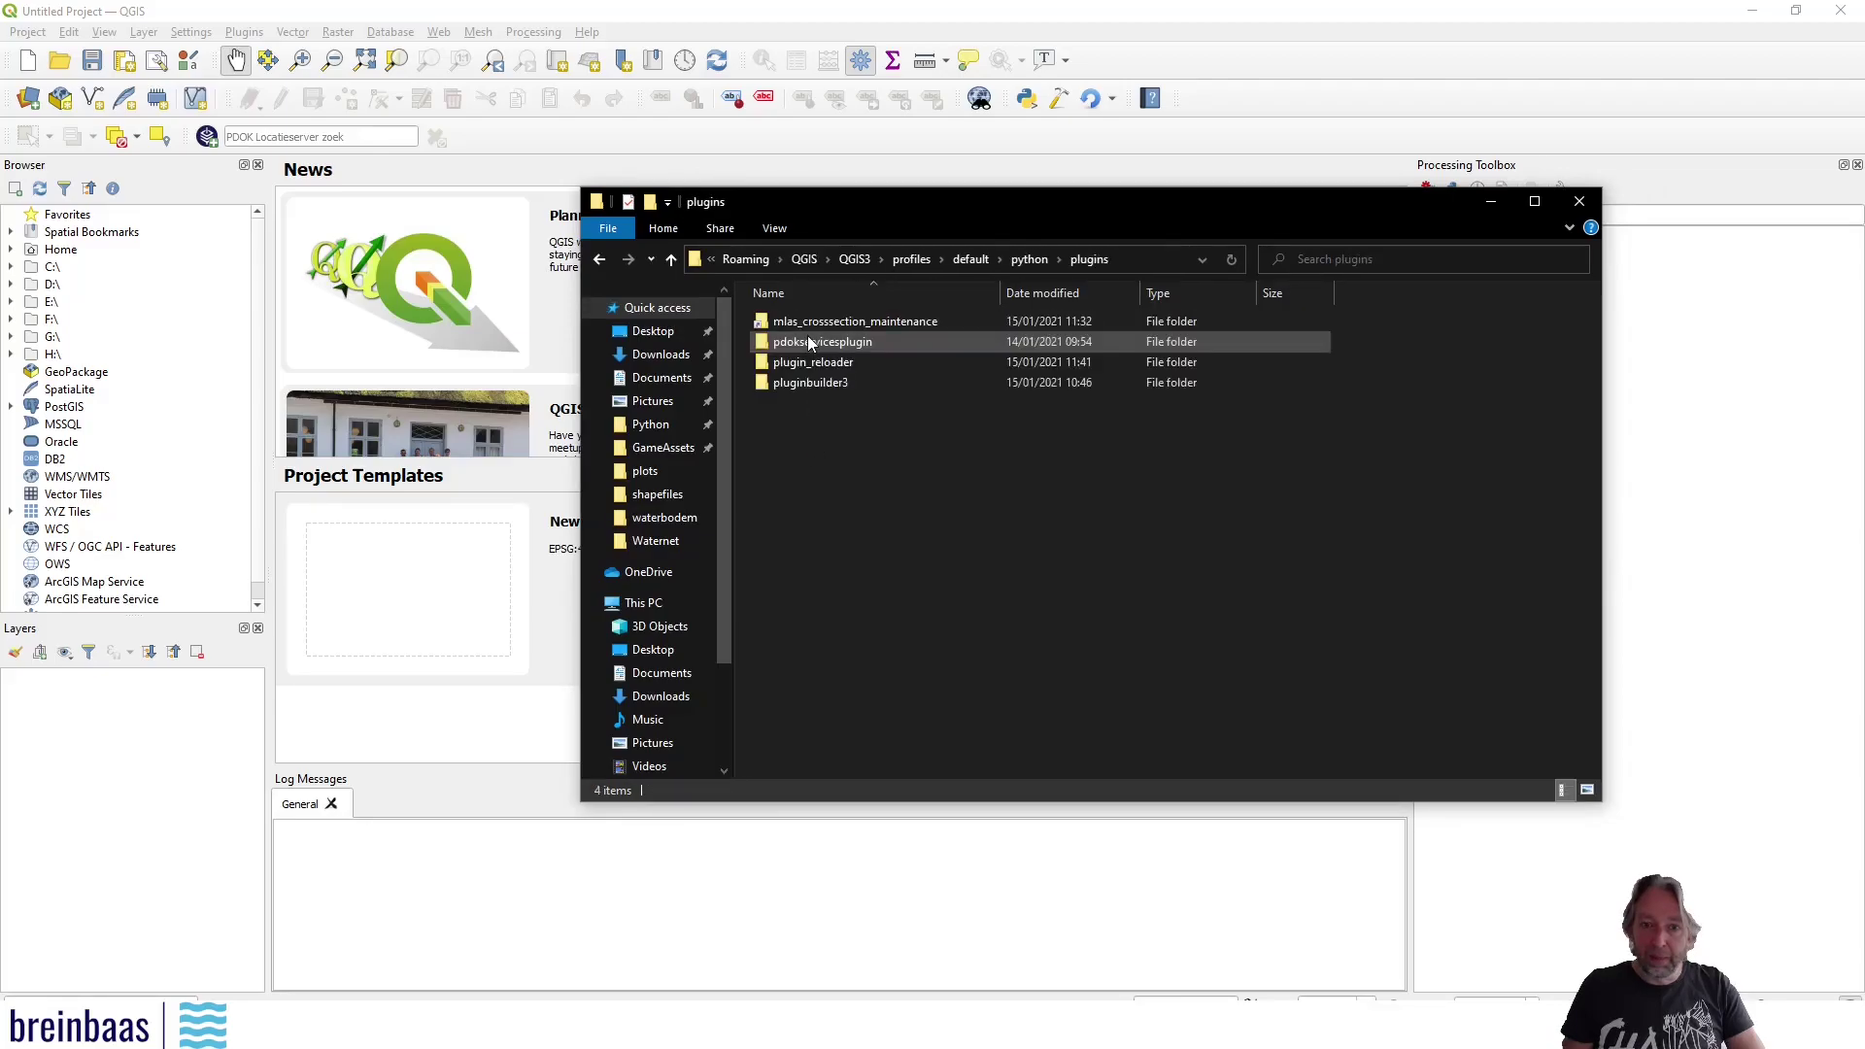
Drop the example folder into plugins as a symbolic link
{"action": "right_click", "coordinate": [808, 430]}
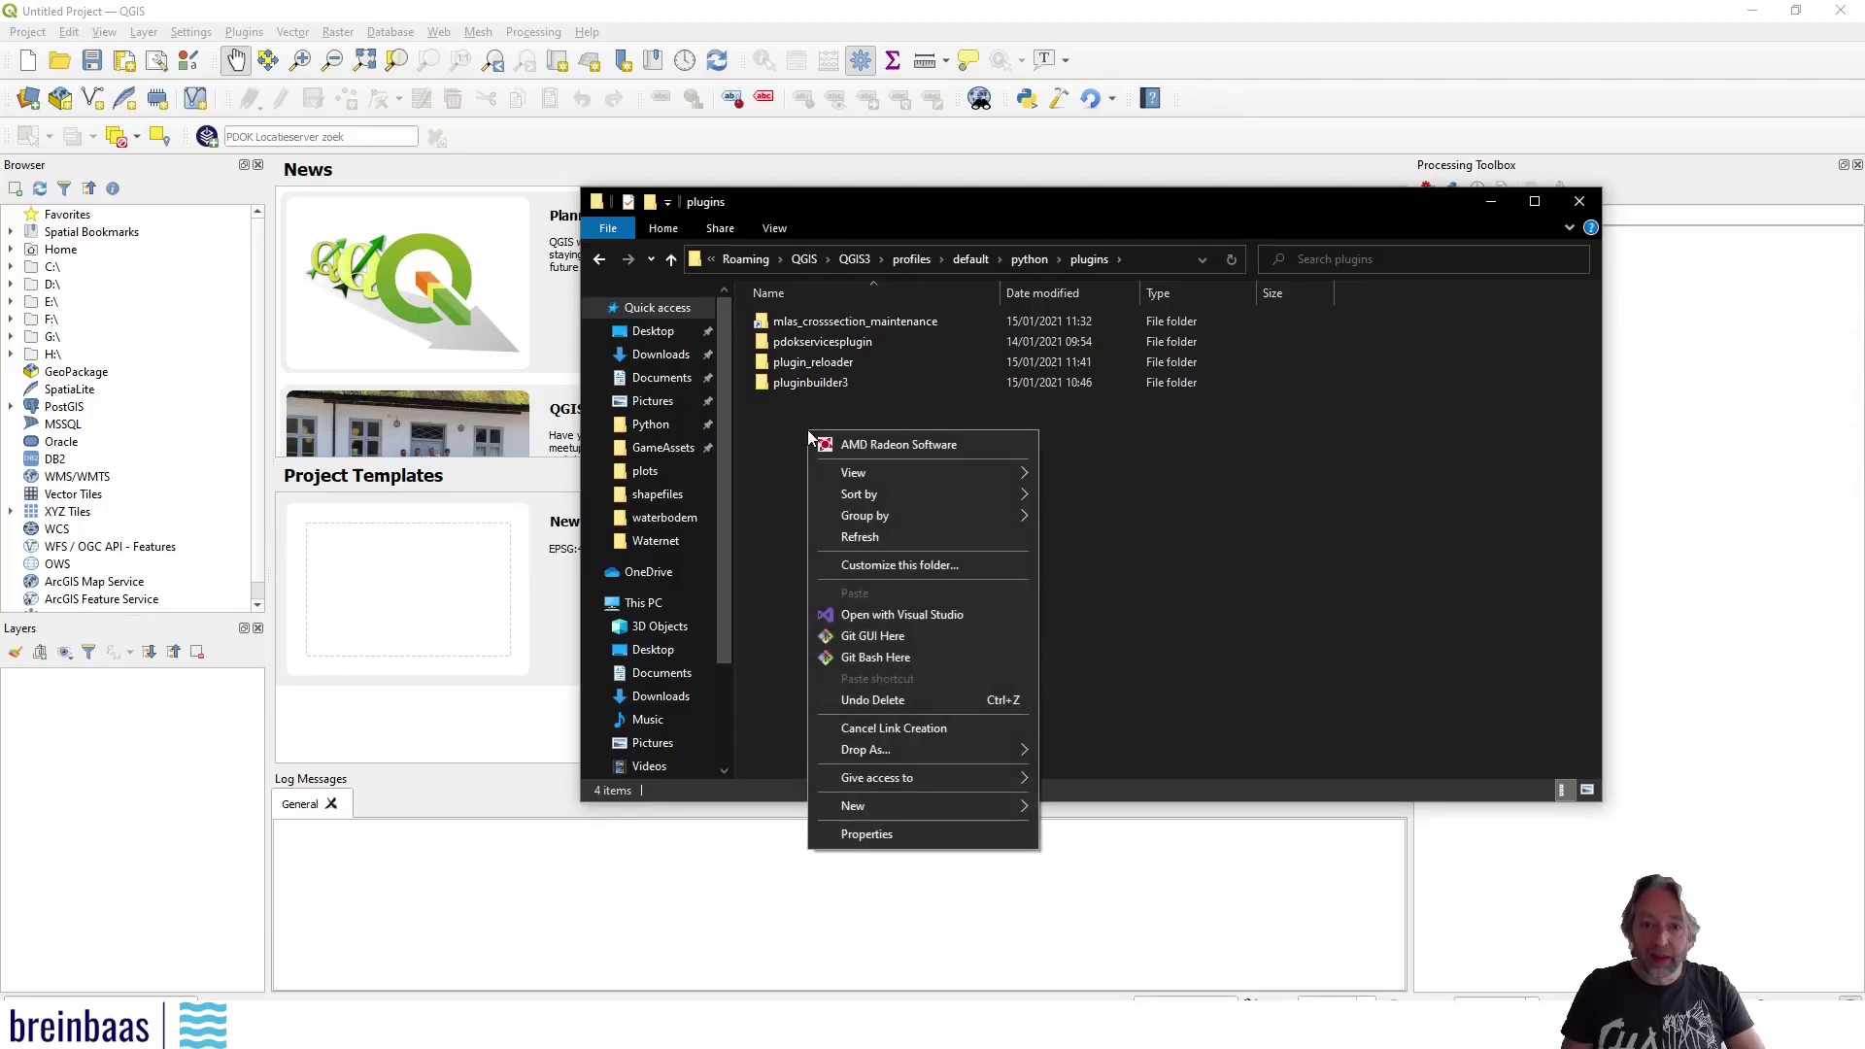
{"action": "mouse_move", "coordinate": [845, 750]}
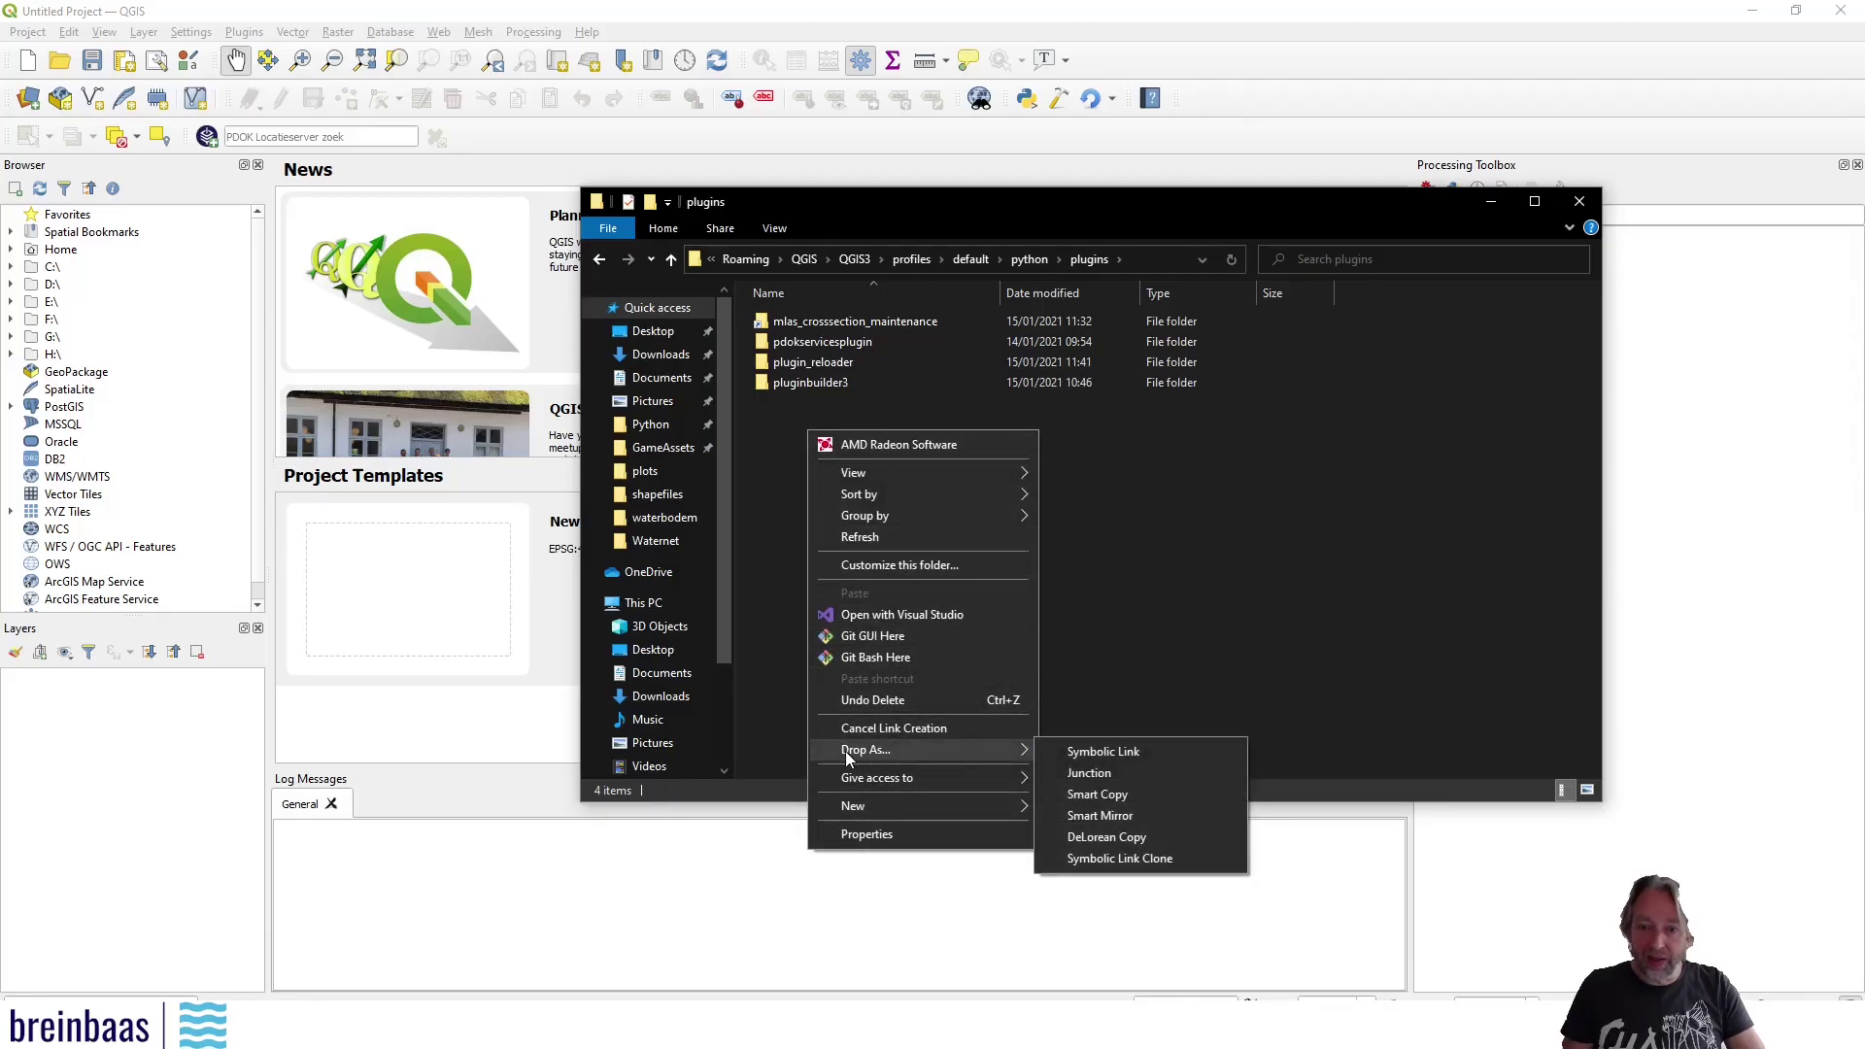
{"action": "left_click", "coordinate": [1111, 753]}
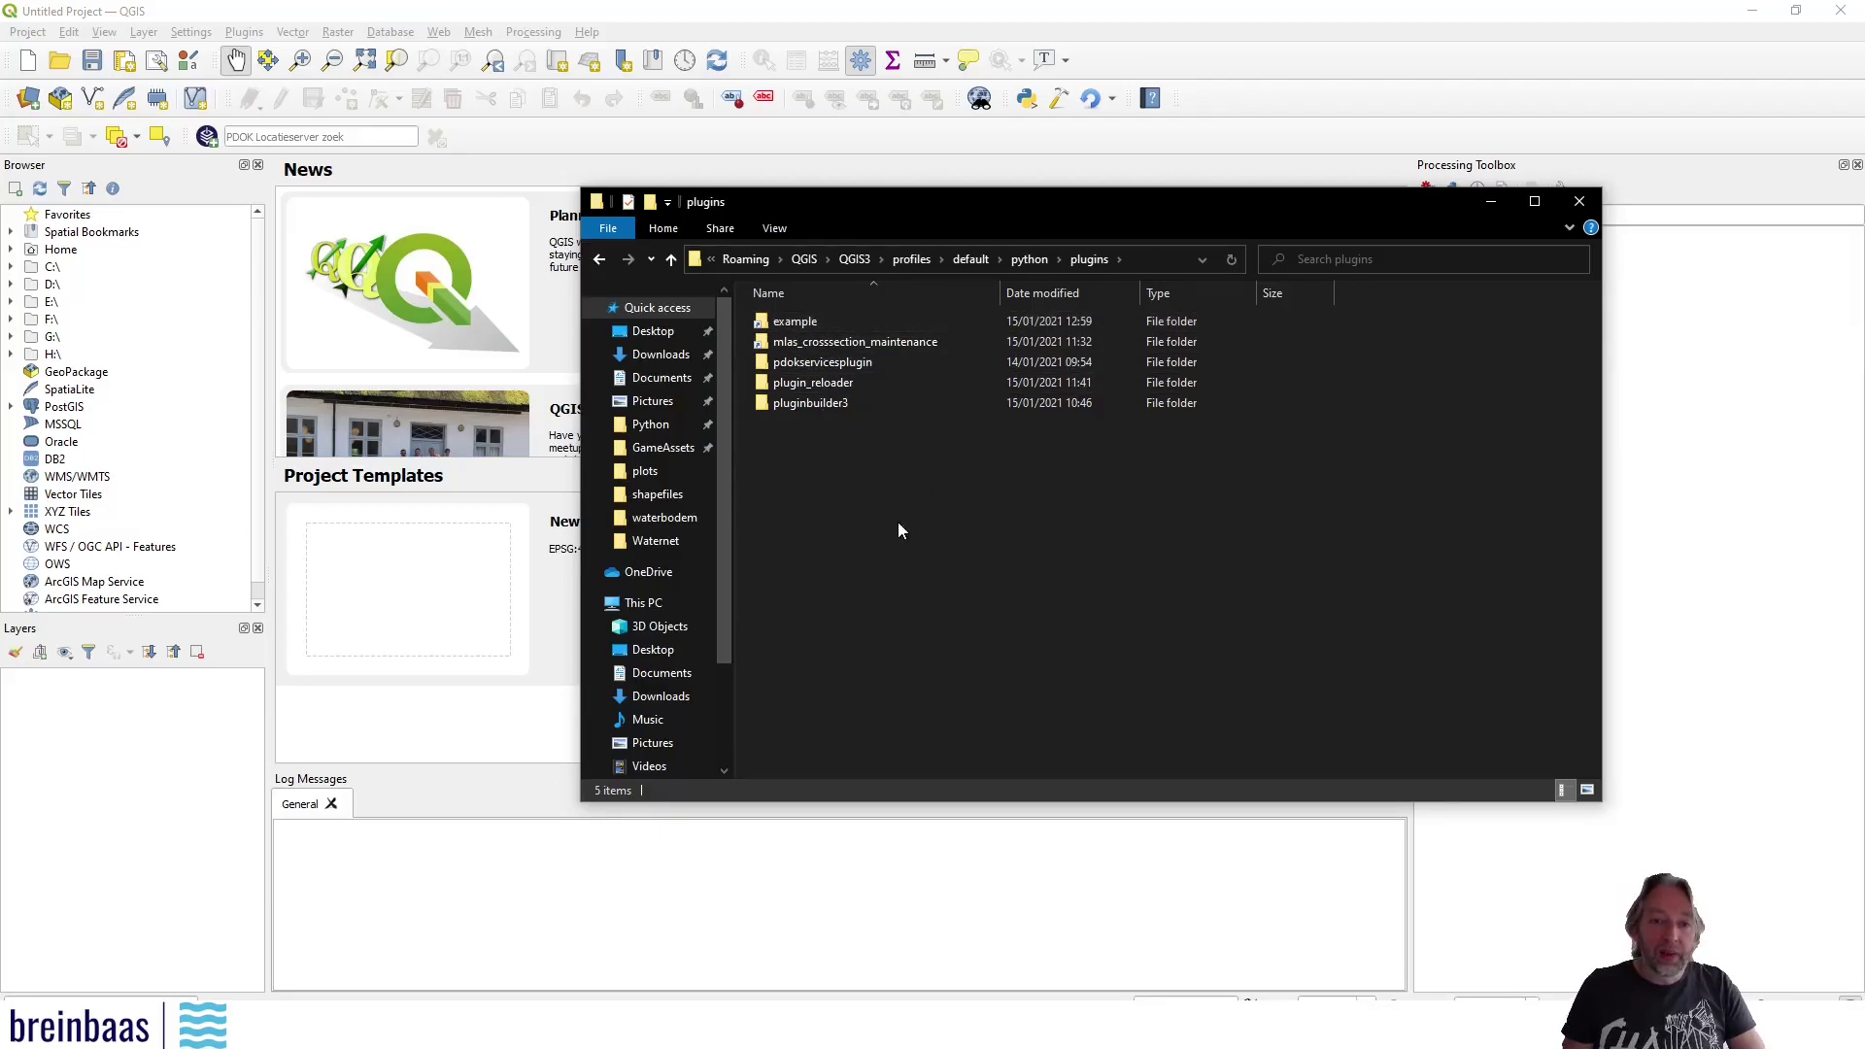
{"action": "left_click", "coordinate": [519, 836]}
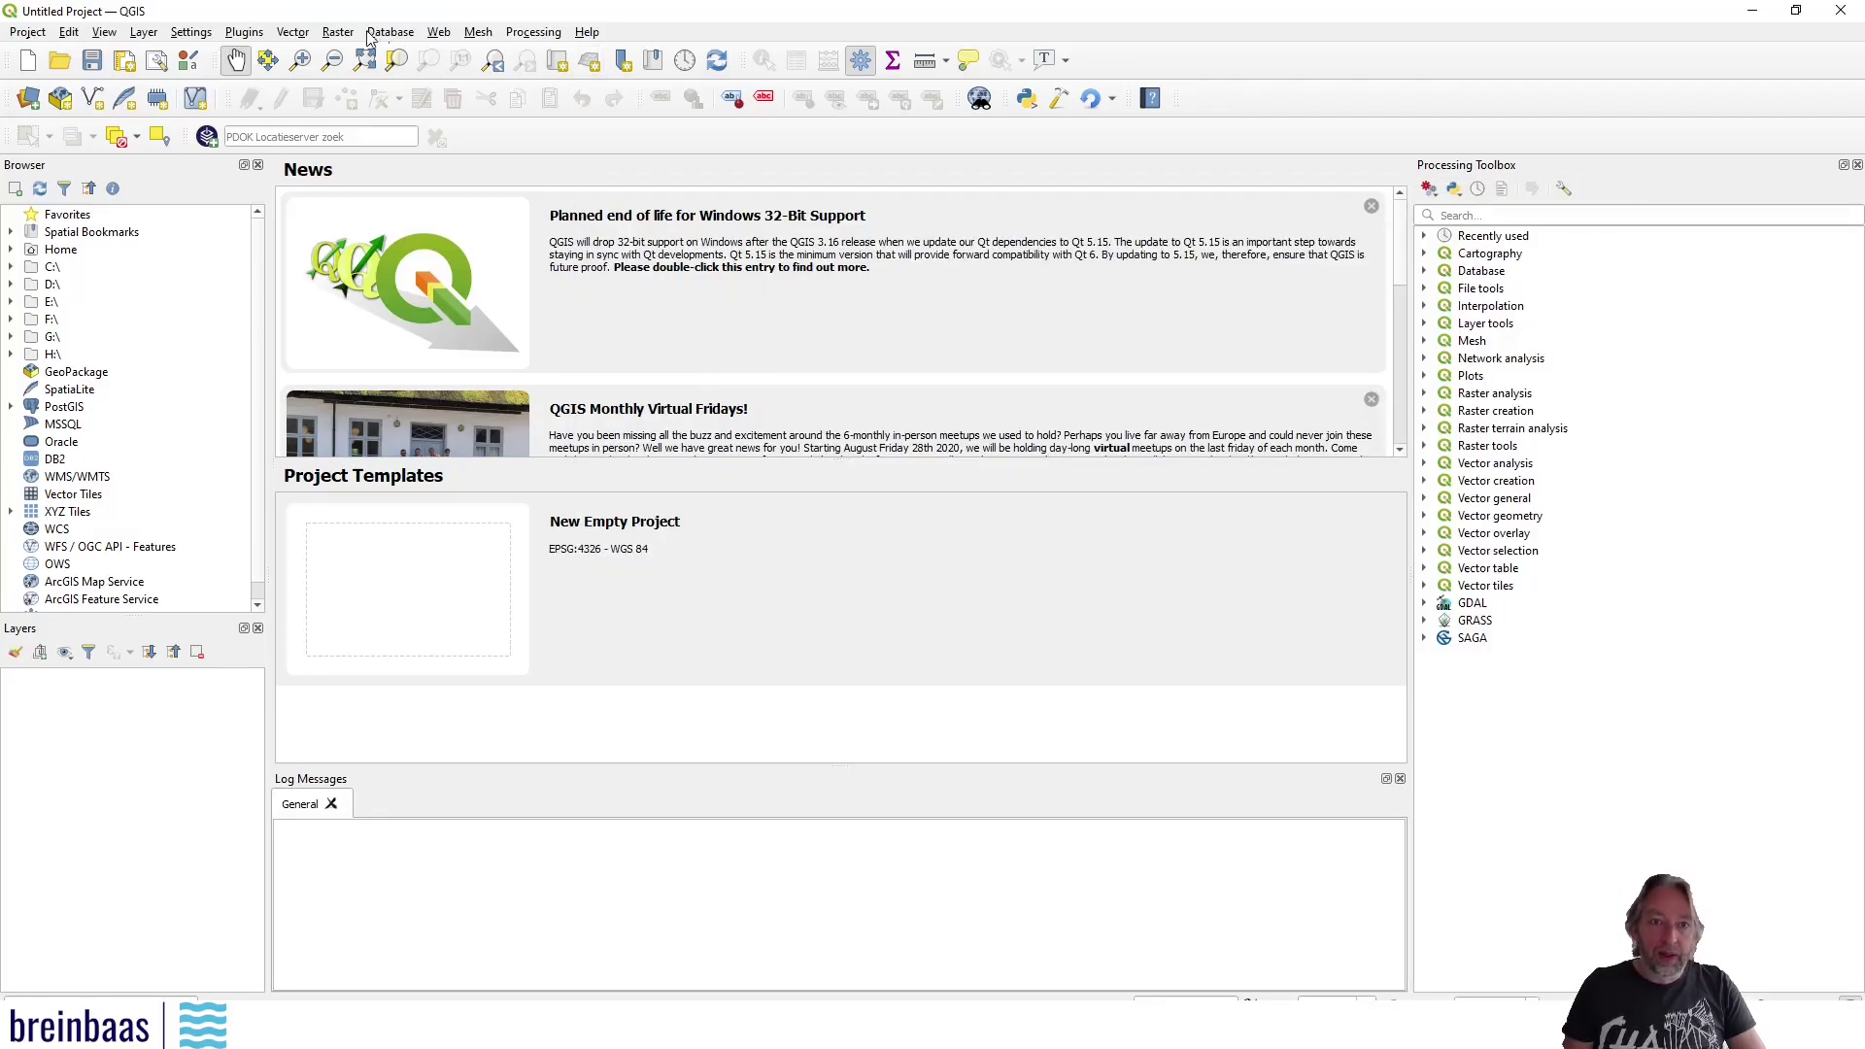
{"action": "left_click", "coordinate": [242, 32]}
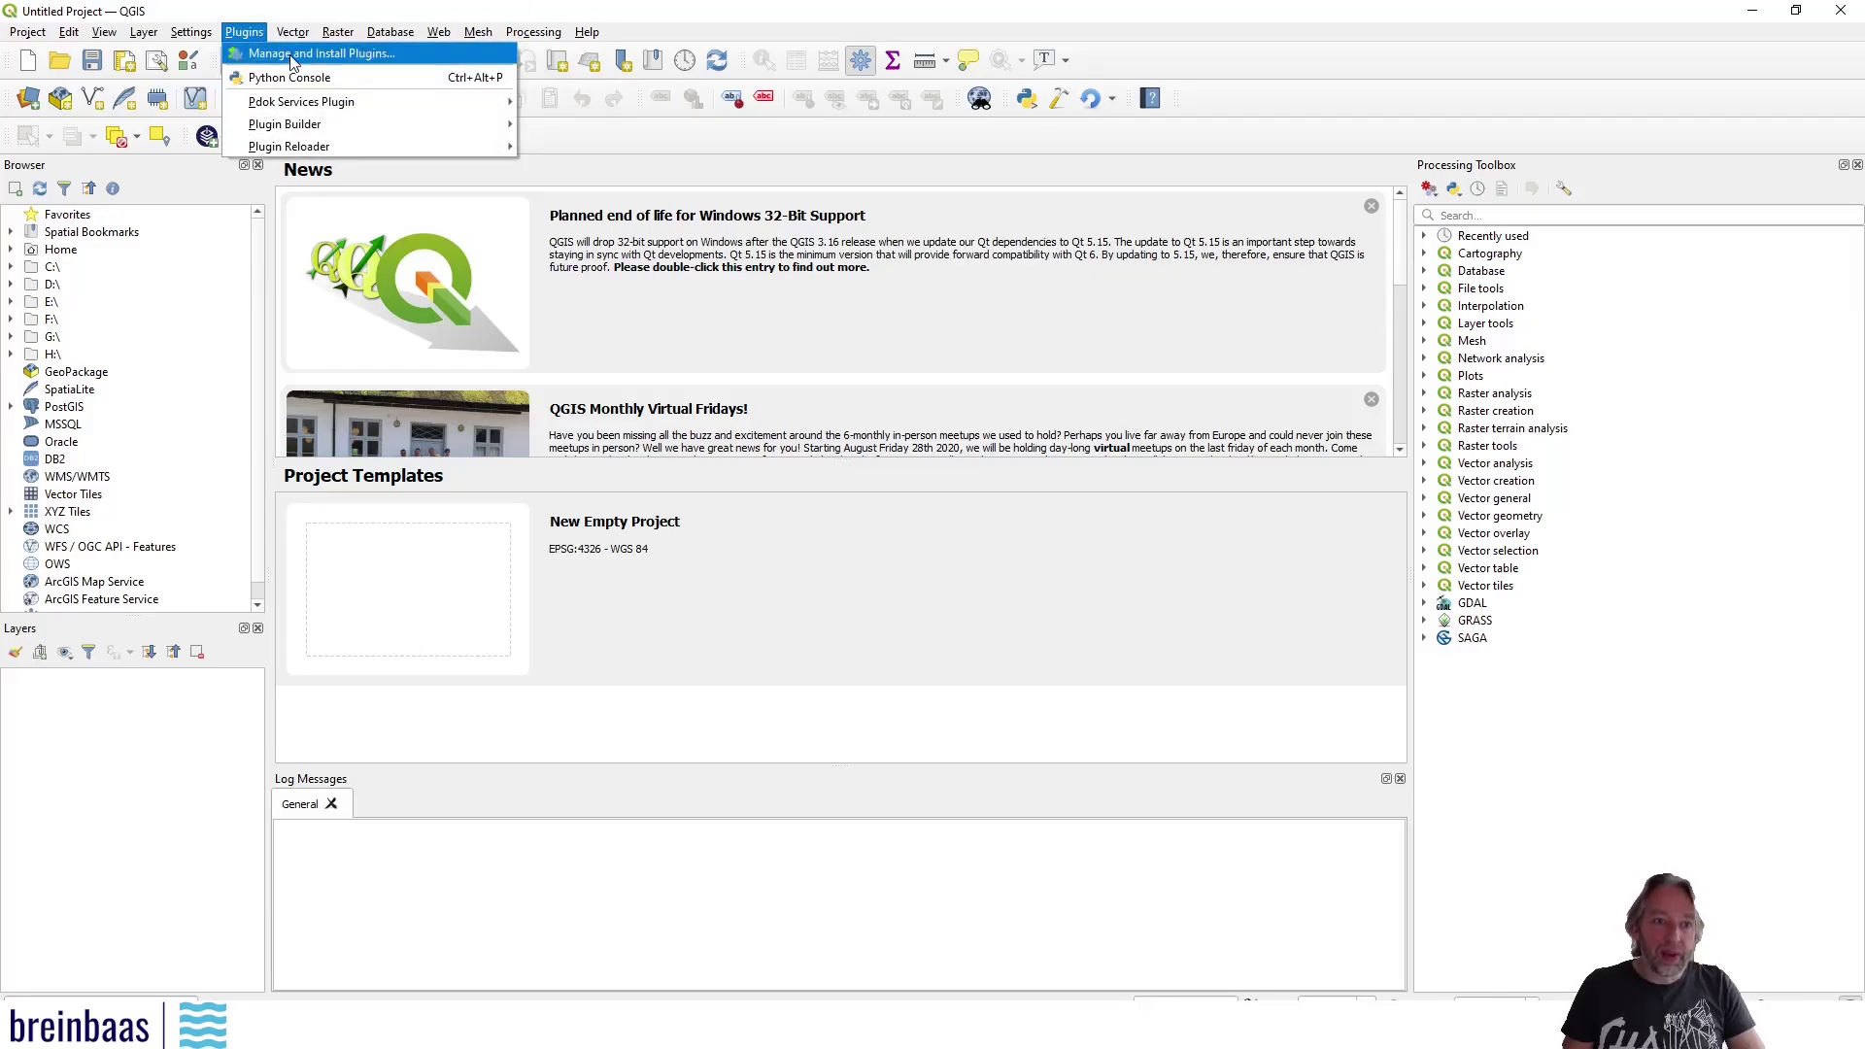
{"action": "left_click", "coordinate": [272, 53]}
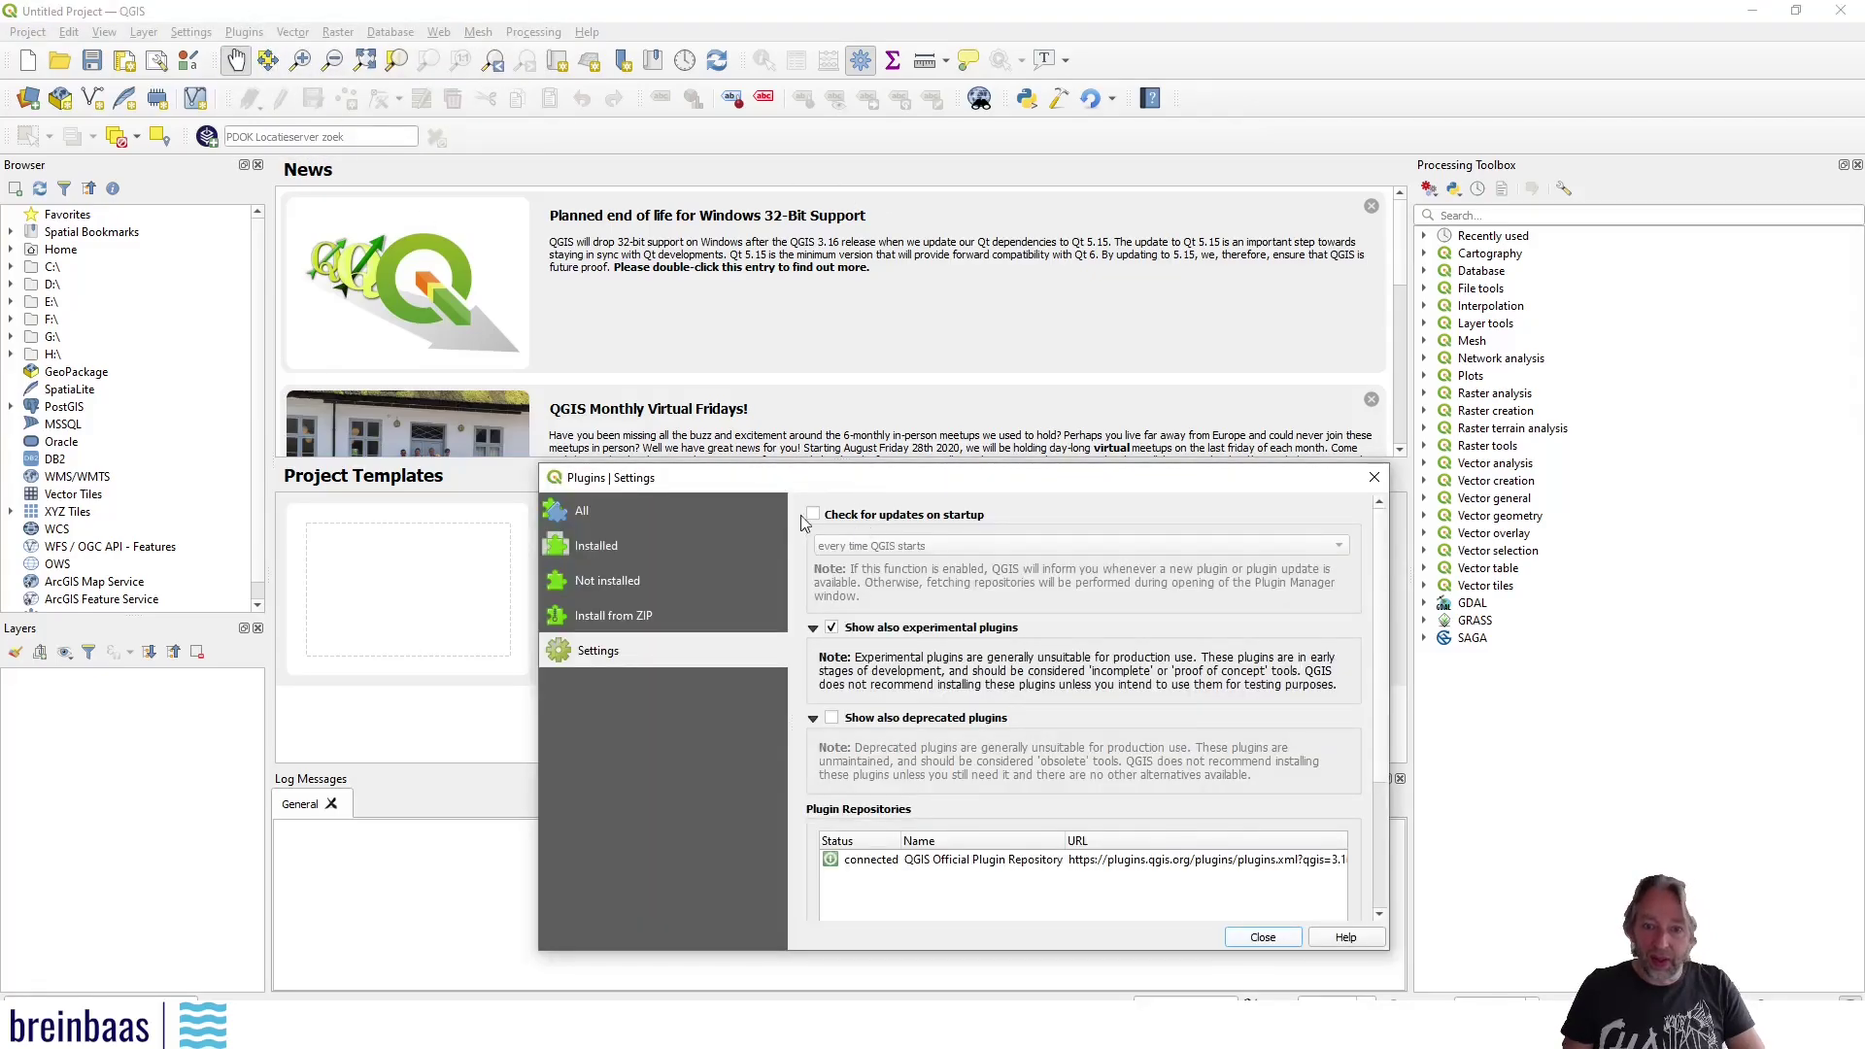
{"action": "left_click", "coordinate": [583, 510]}
{"action": "double_click", "coordinate": [841, 506]}
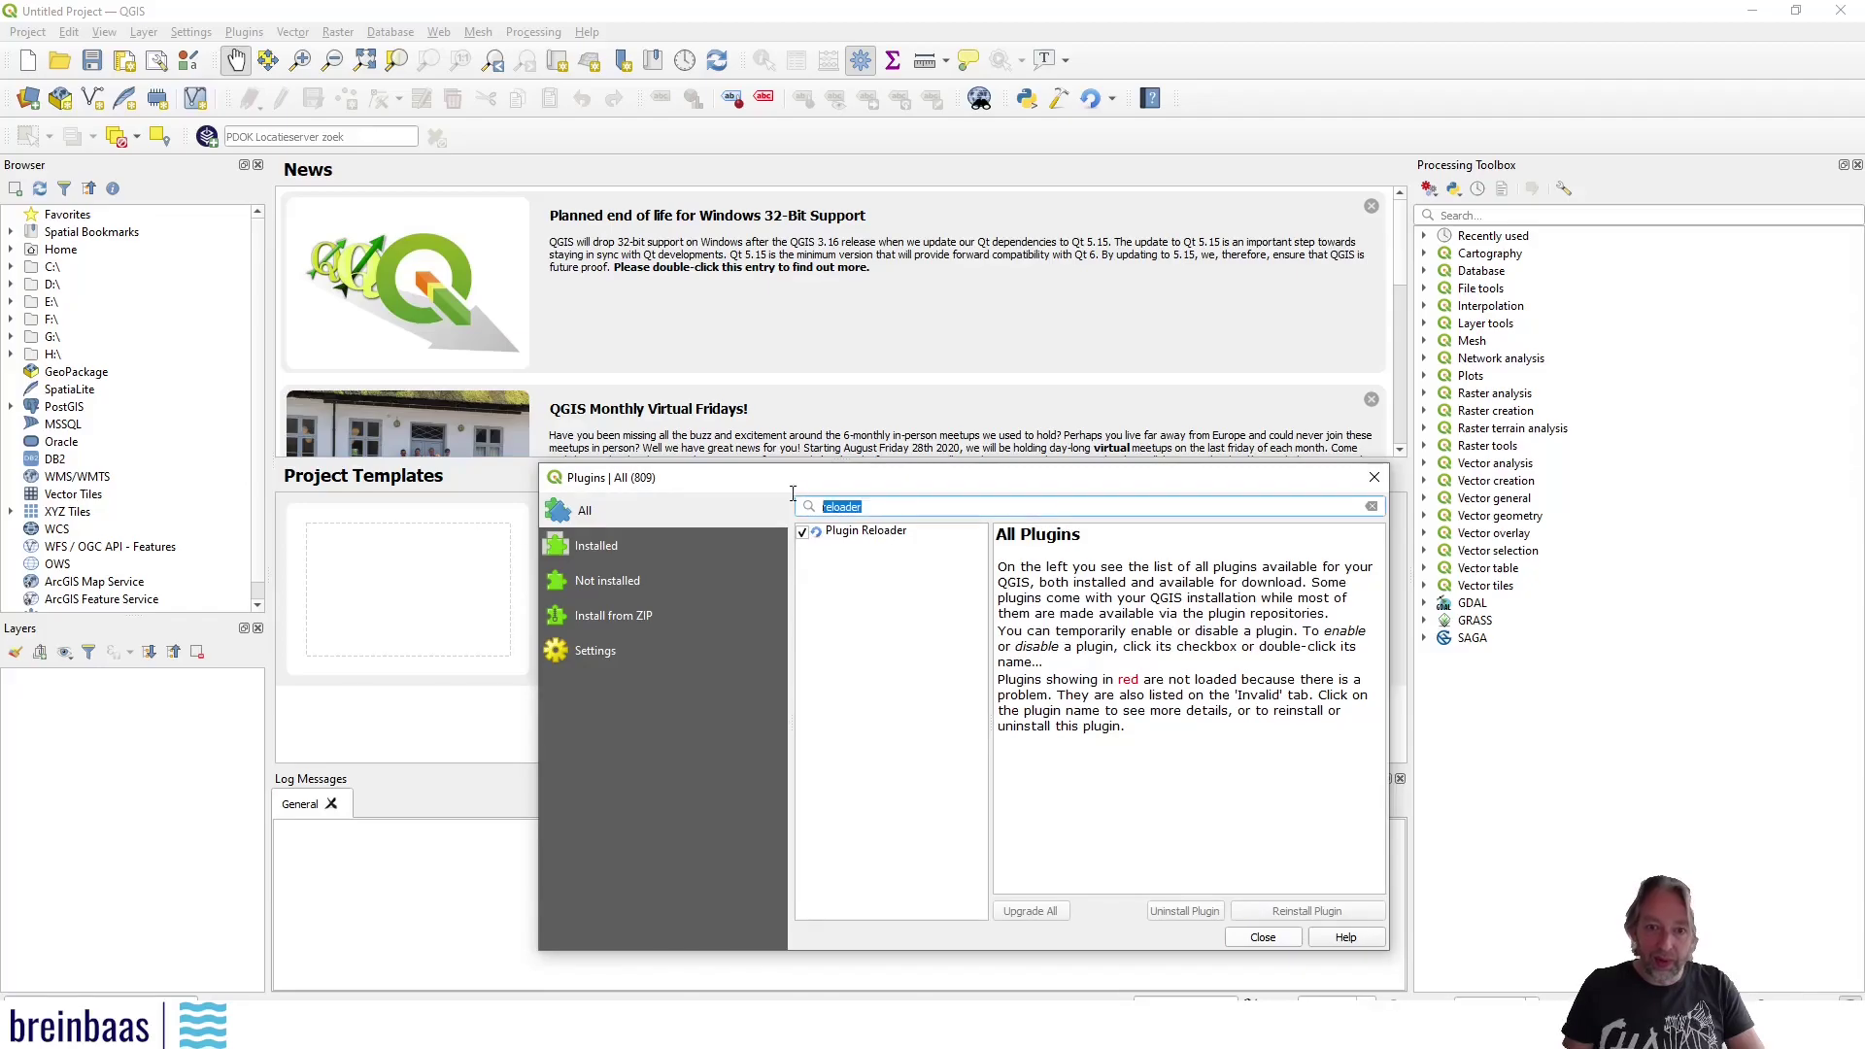
{"action": "type", "text": "example"}
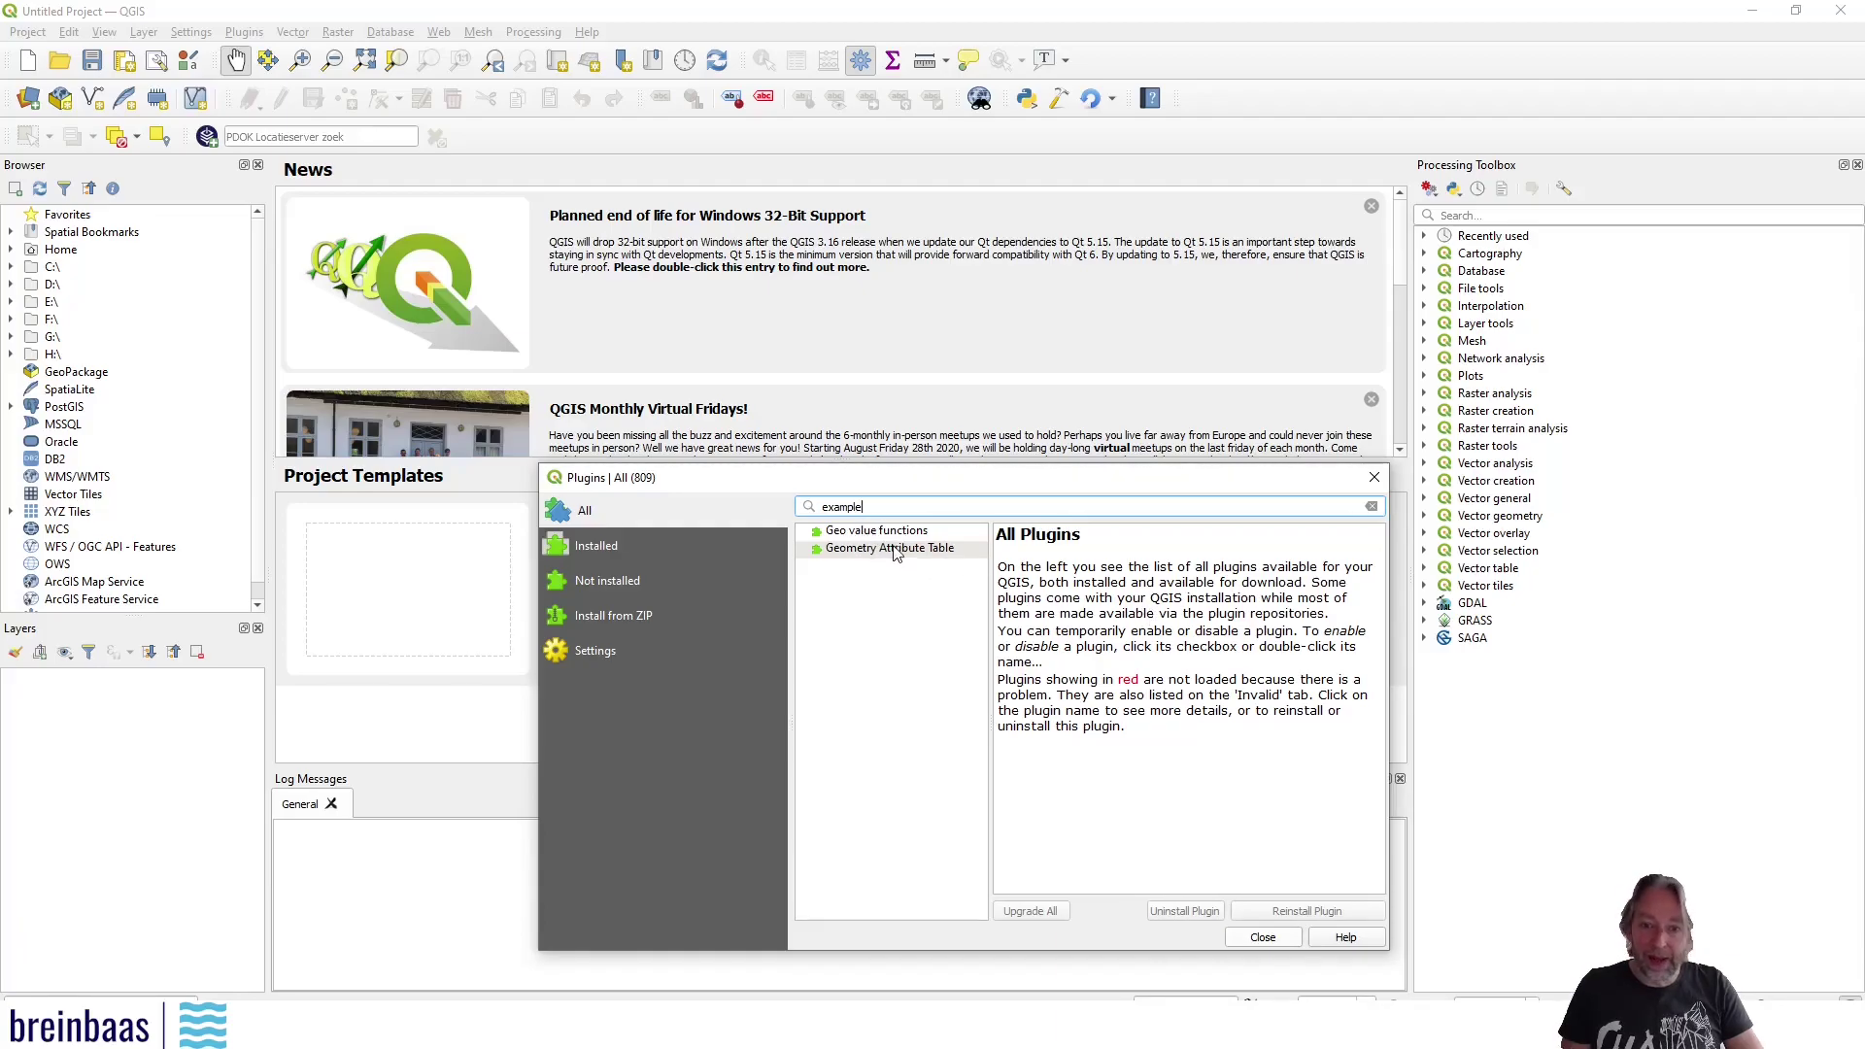
{"action": "left_click", "coordinate": [1264, 938]}
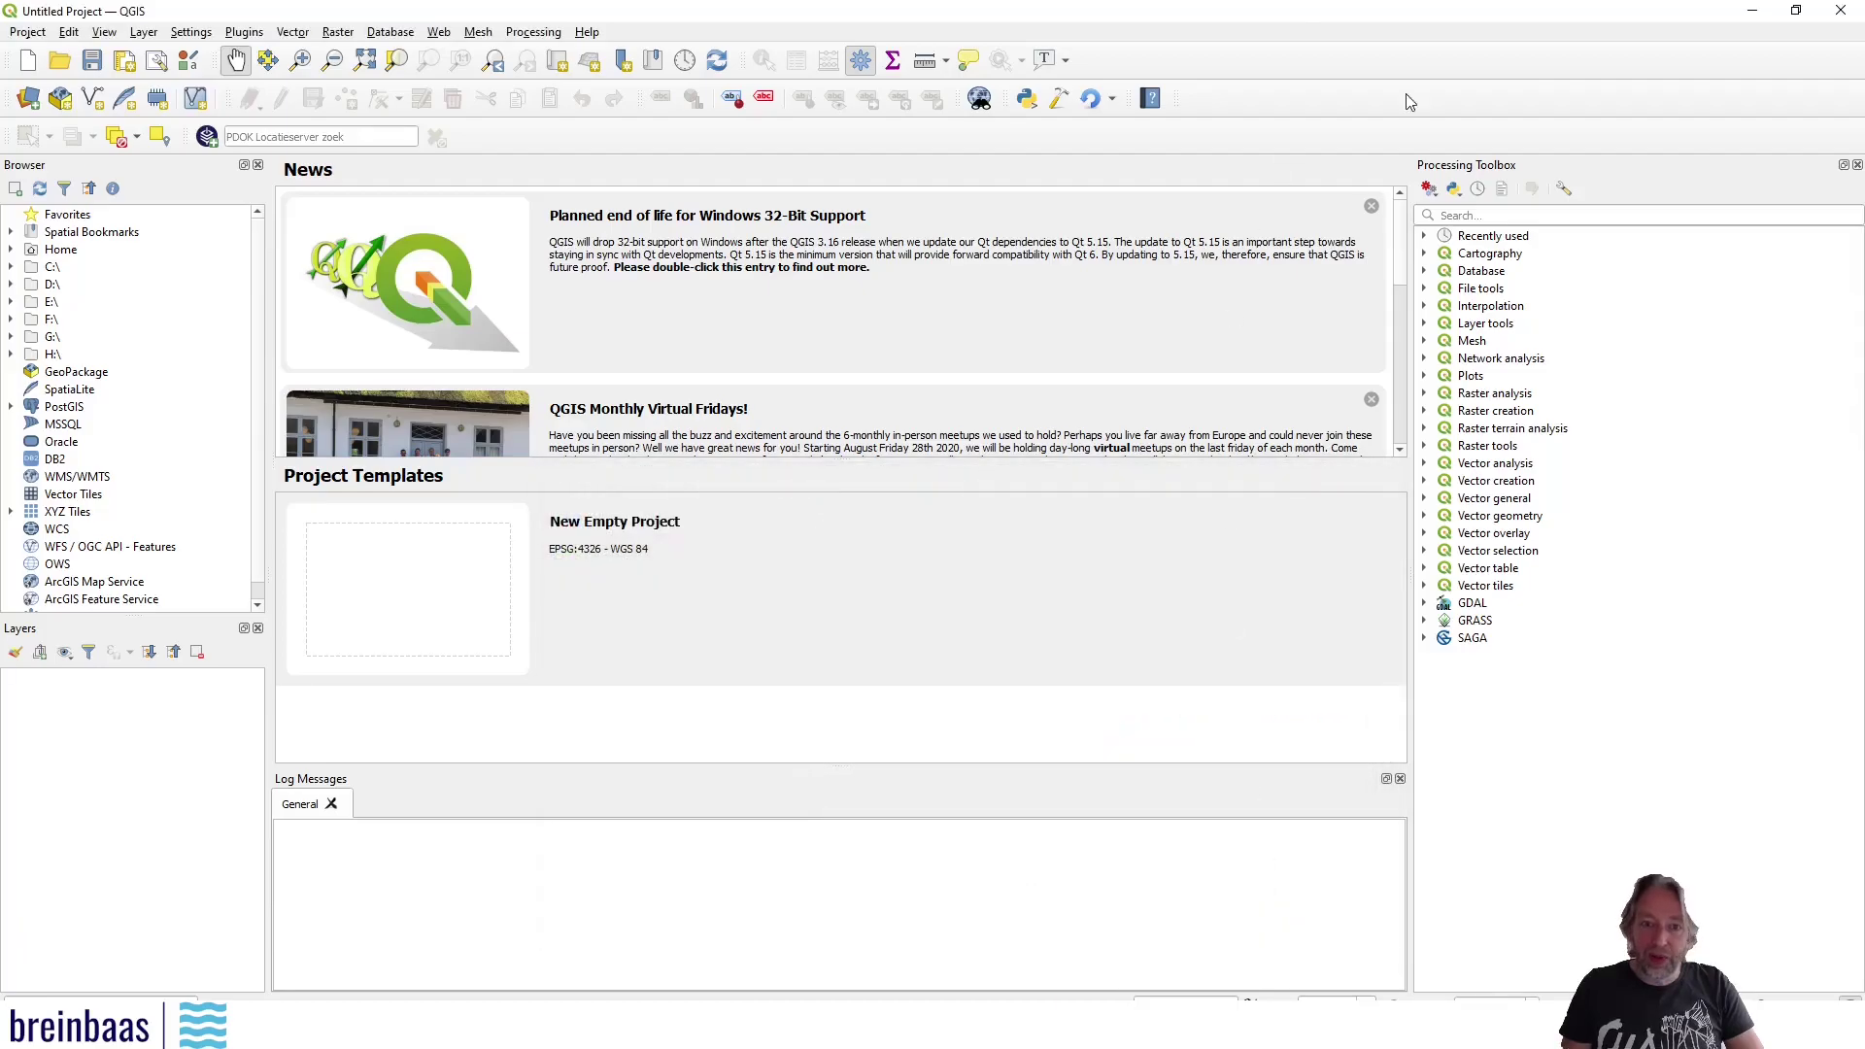
Quit QGIS and relaunch QGIS Desktop 3.16.2 from the system search
{"action": "left_click", "coordinate": [1850, 11]}
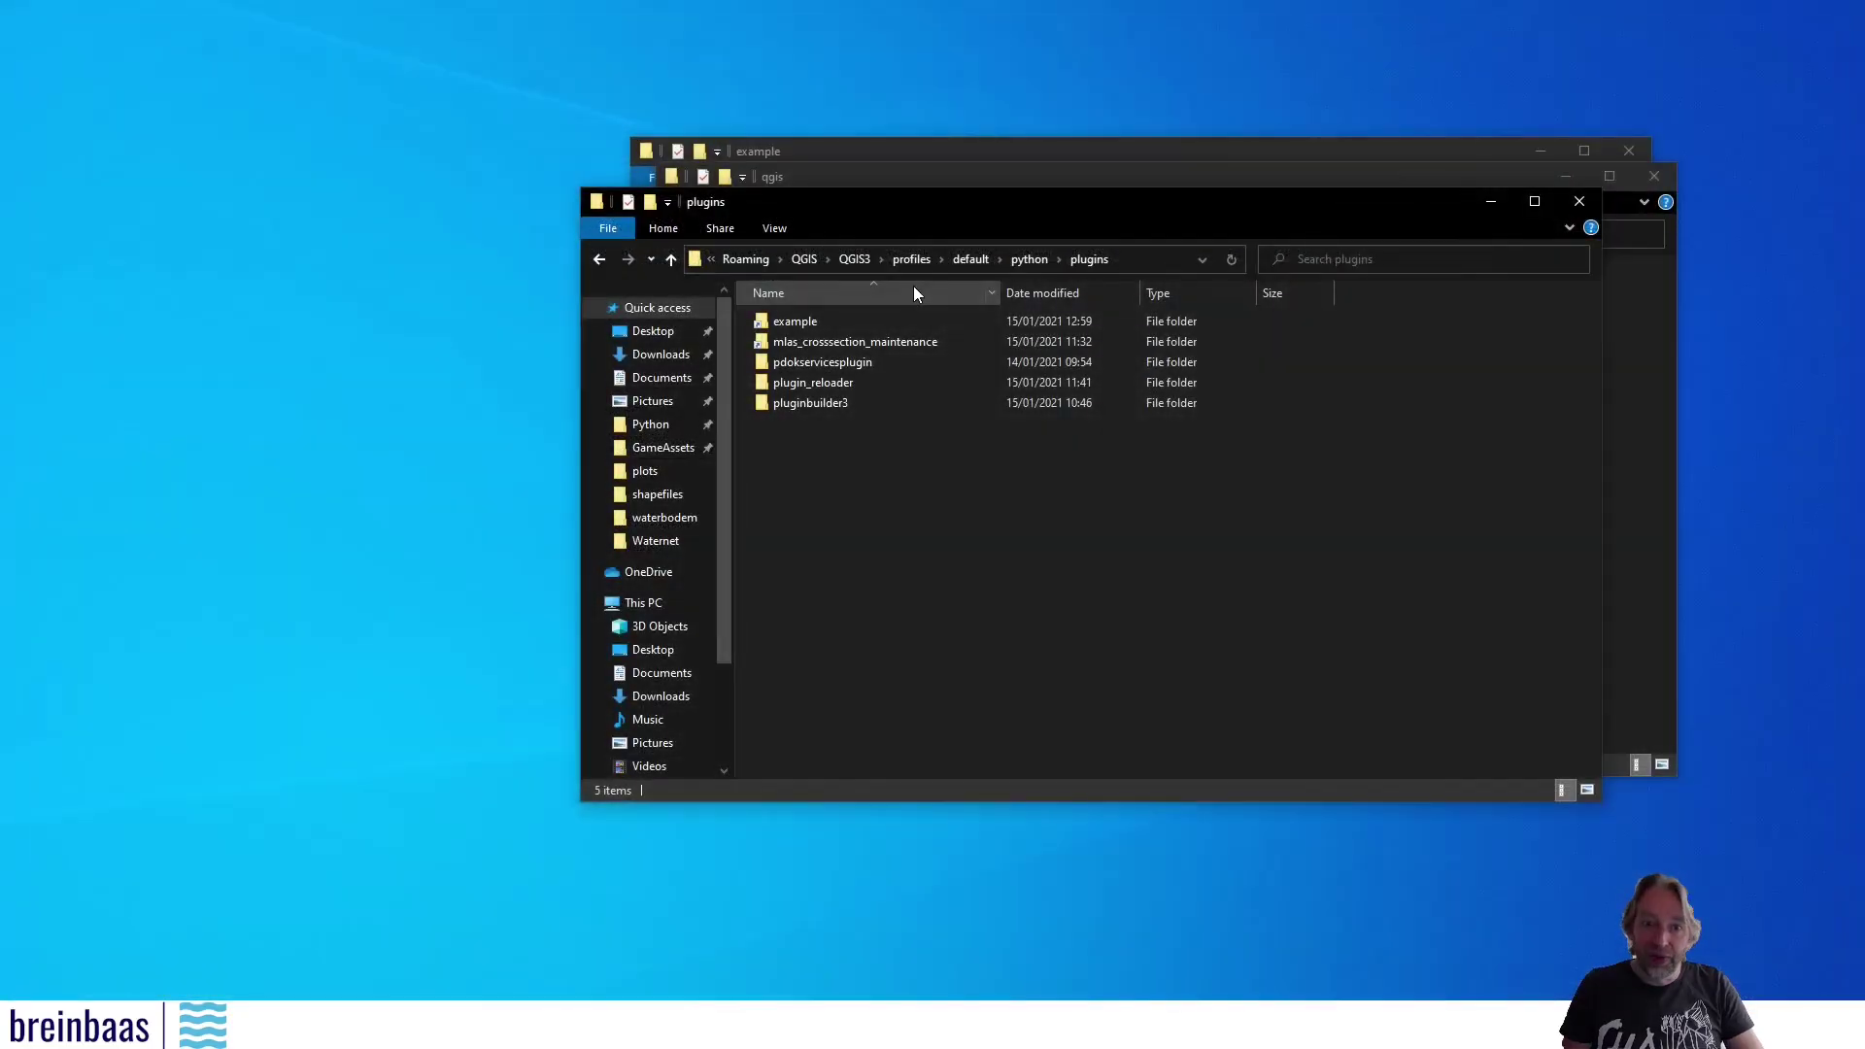
{"action": "key", "text": "super"}
{"action": "type", "text": "qgis"}
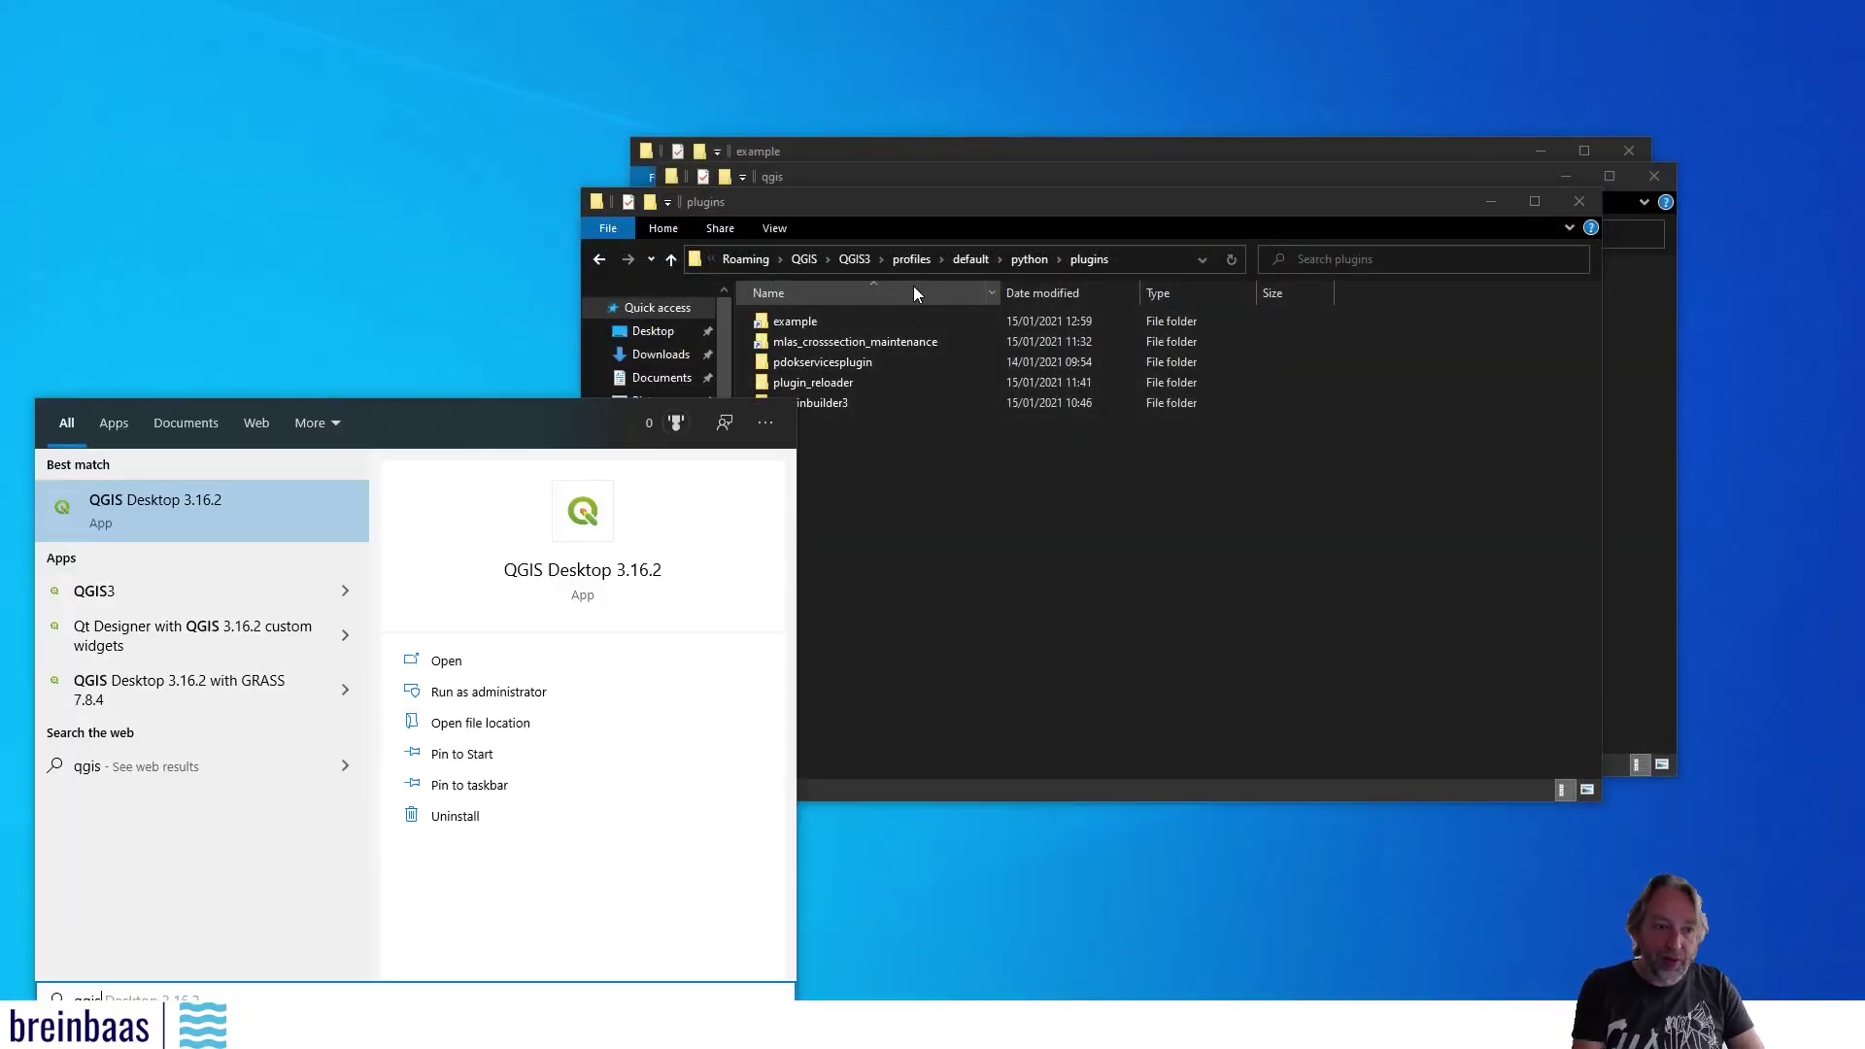
{"action": "key", "text": "Return"}
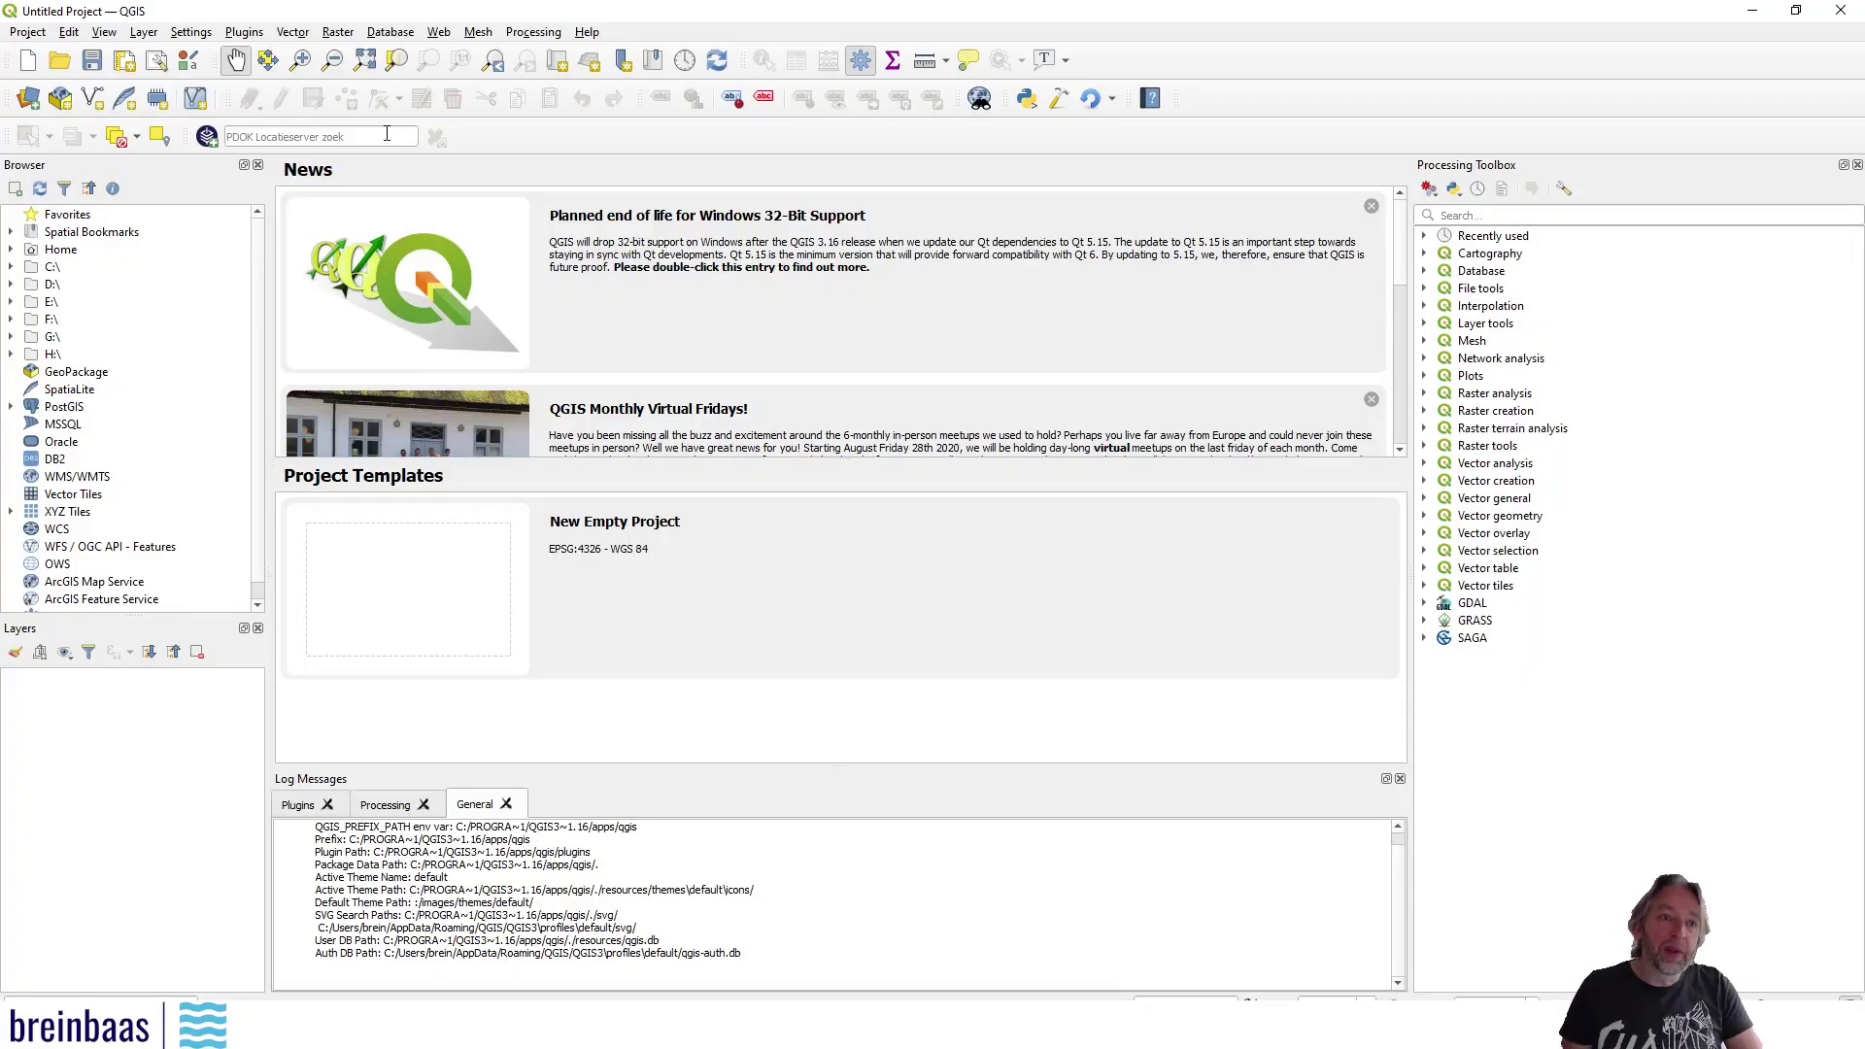
In the plugin manager, search 'example' and enable the Example plugin
{"action": "left_click", "coordinate": [251, 32]}
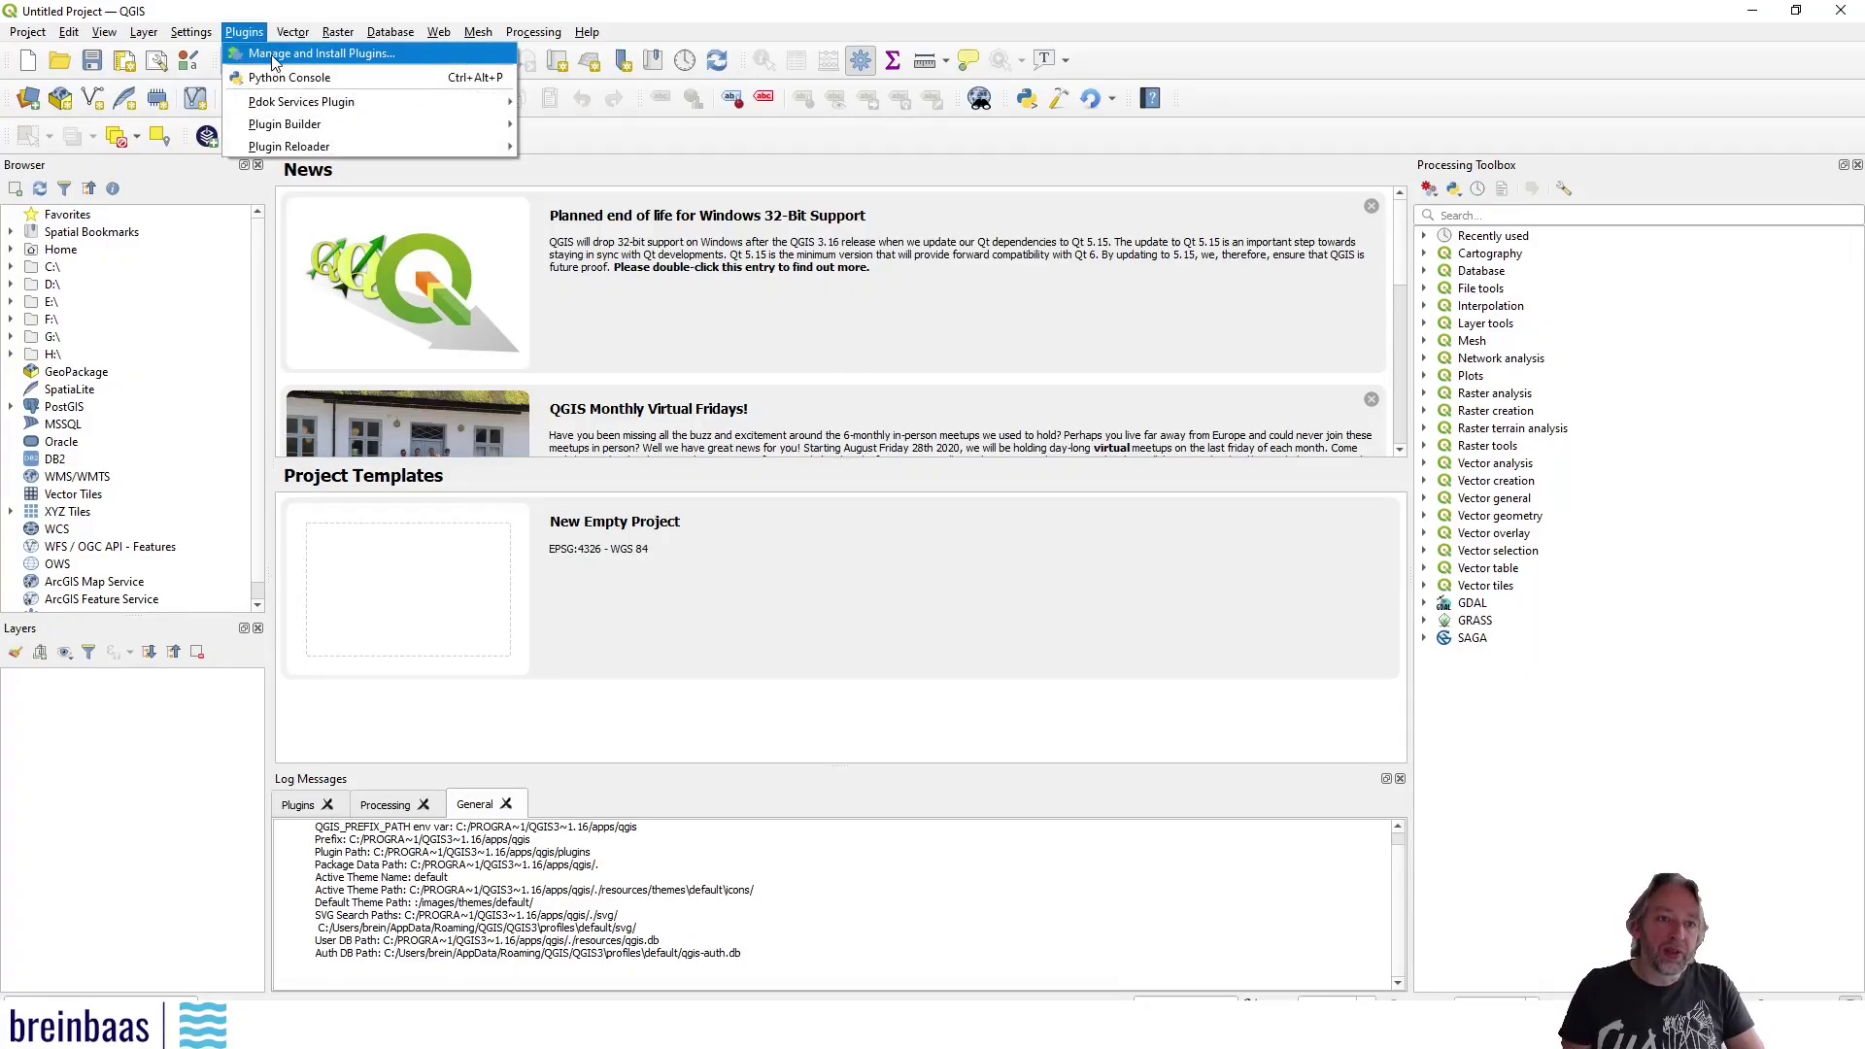
{"action": "left_click", "coordinate": [275, 54]}
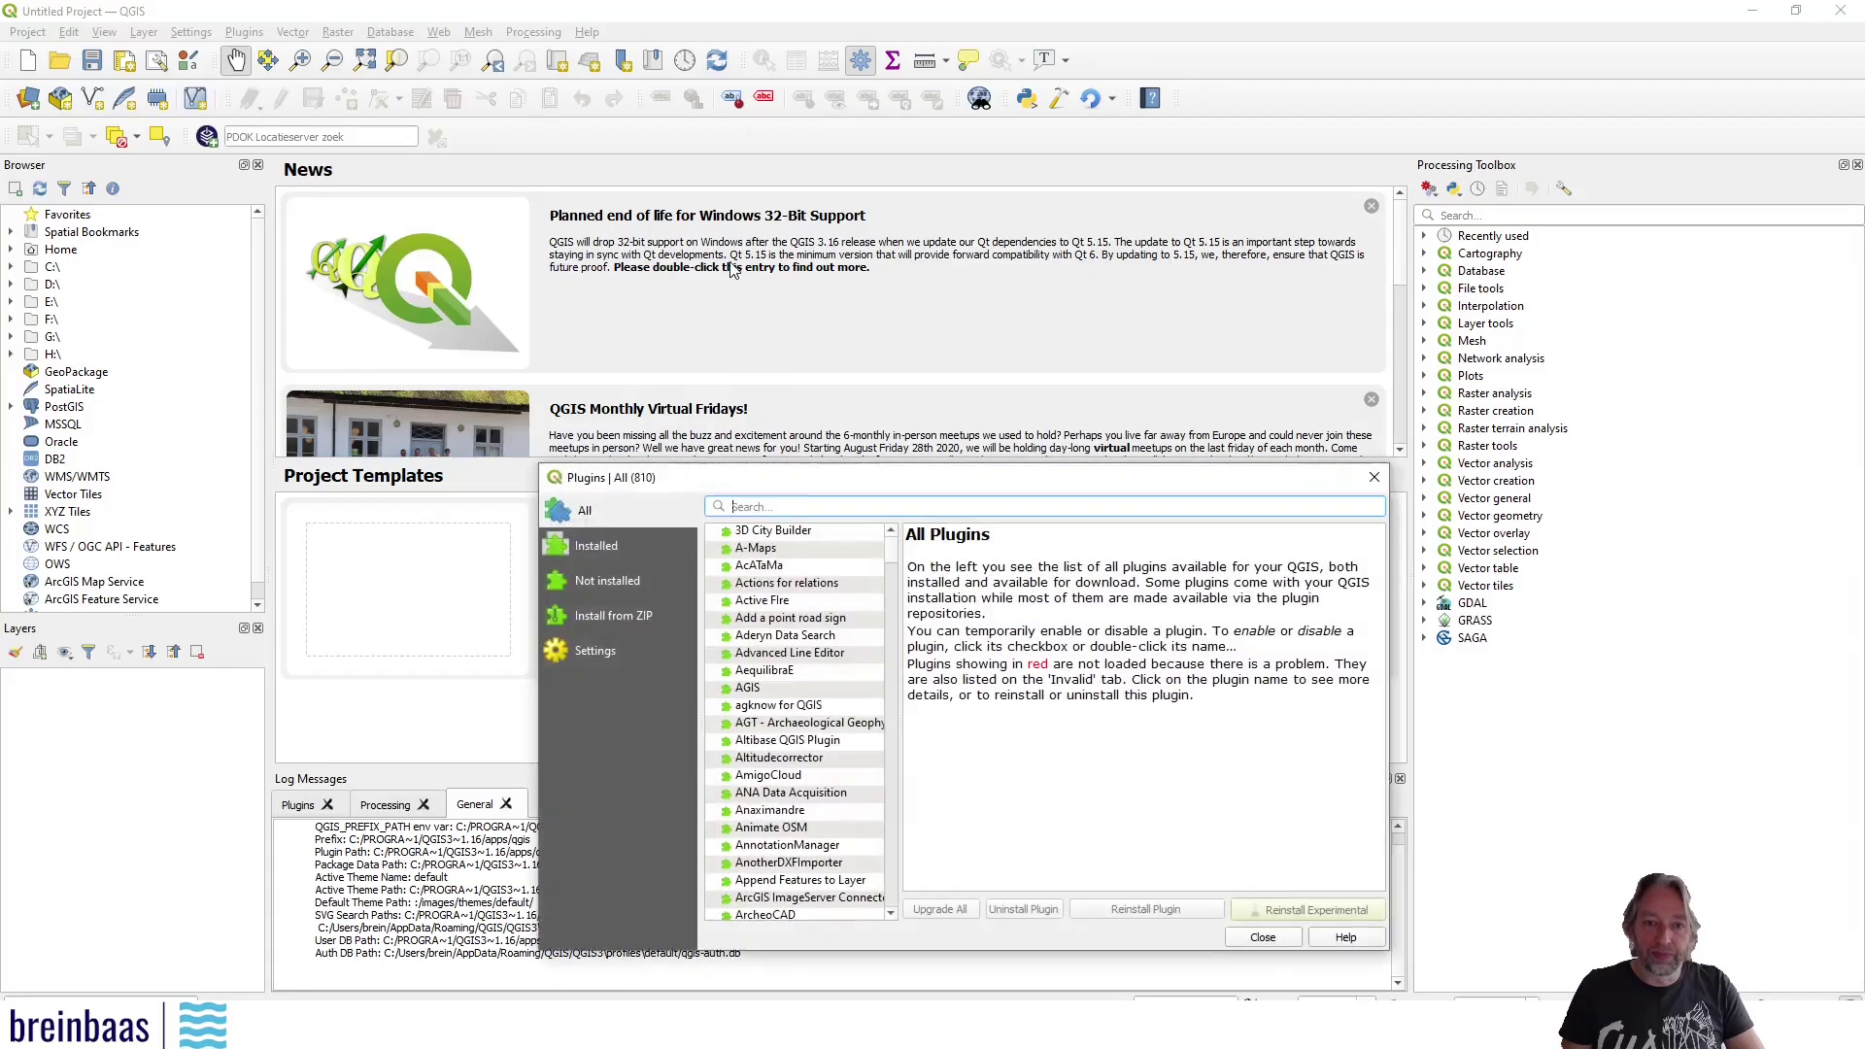
{"action": "type", "text": "example"}
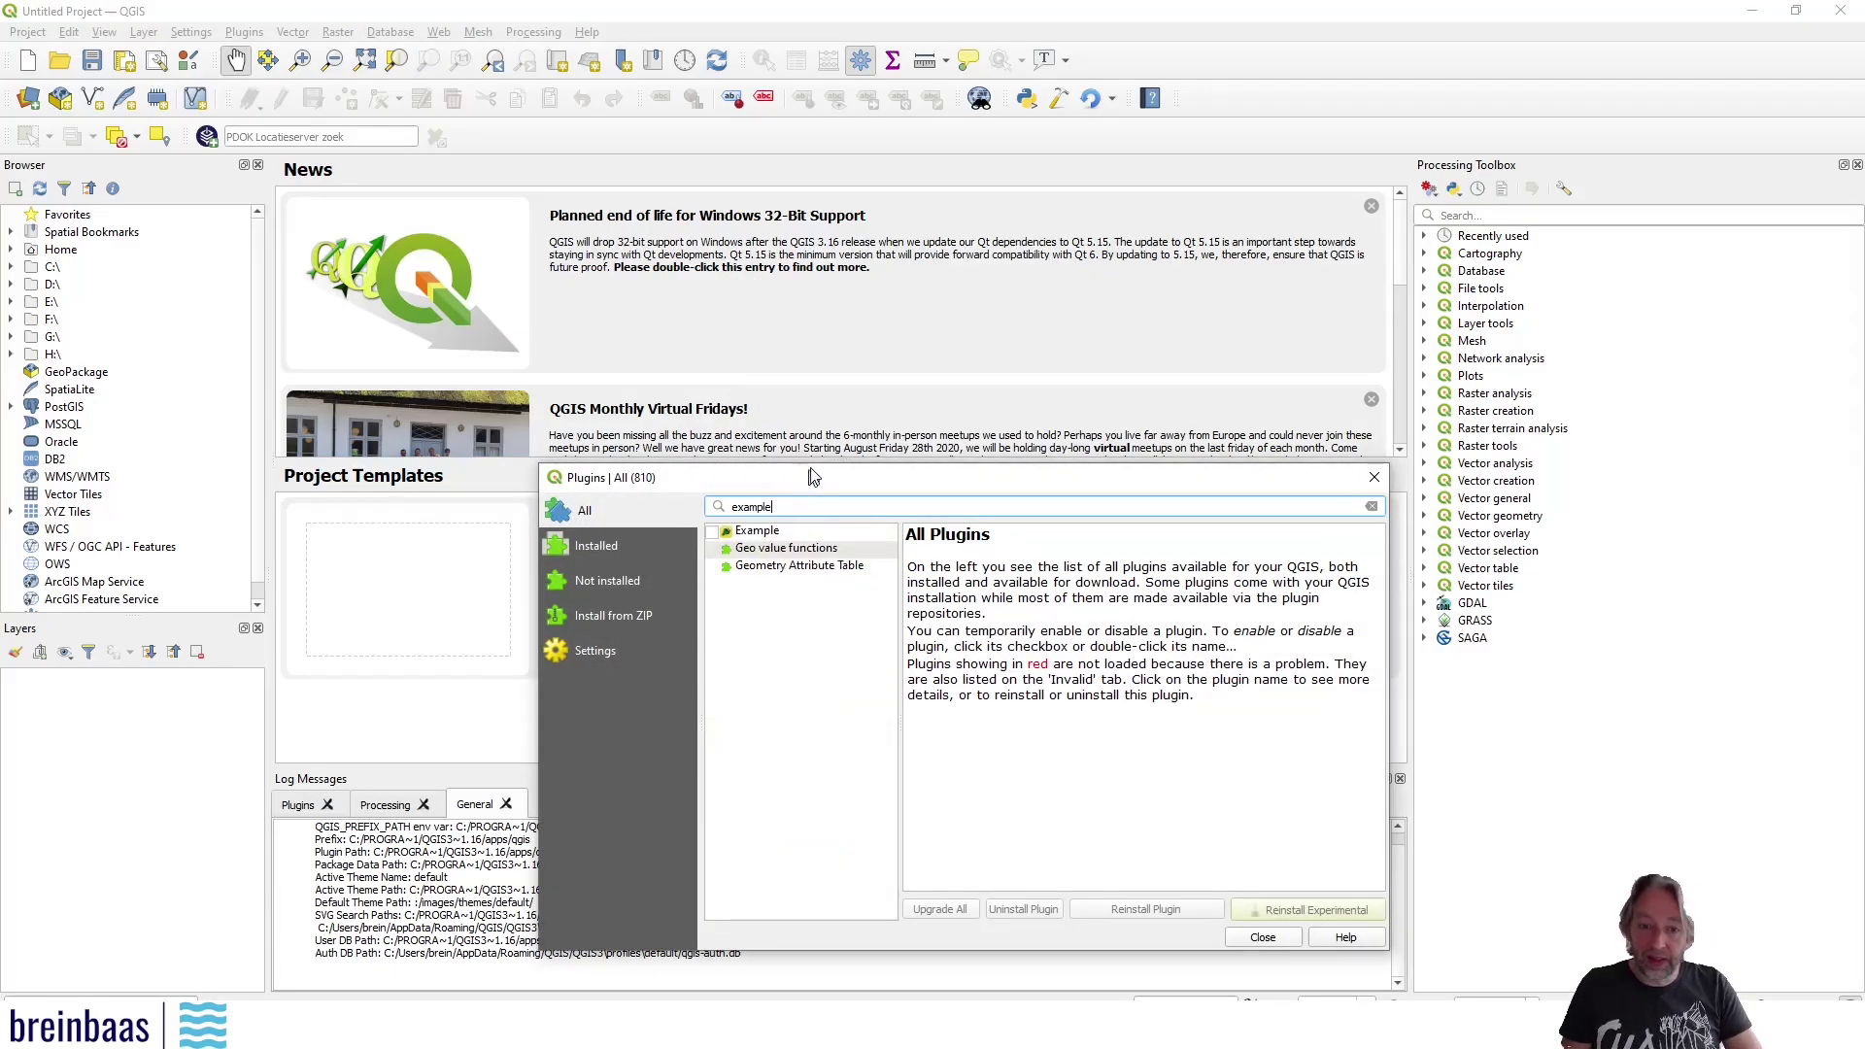
{"action": "left_click_drag", "start_coordinate": [806, 476], "coordinate": [842, 346]}
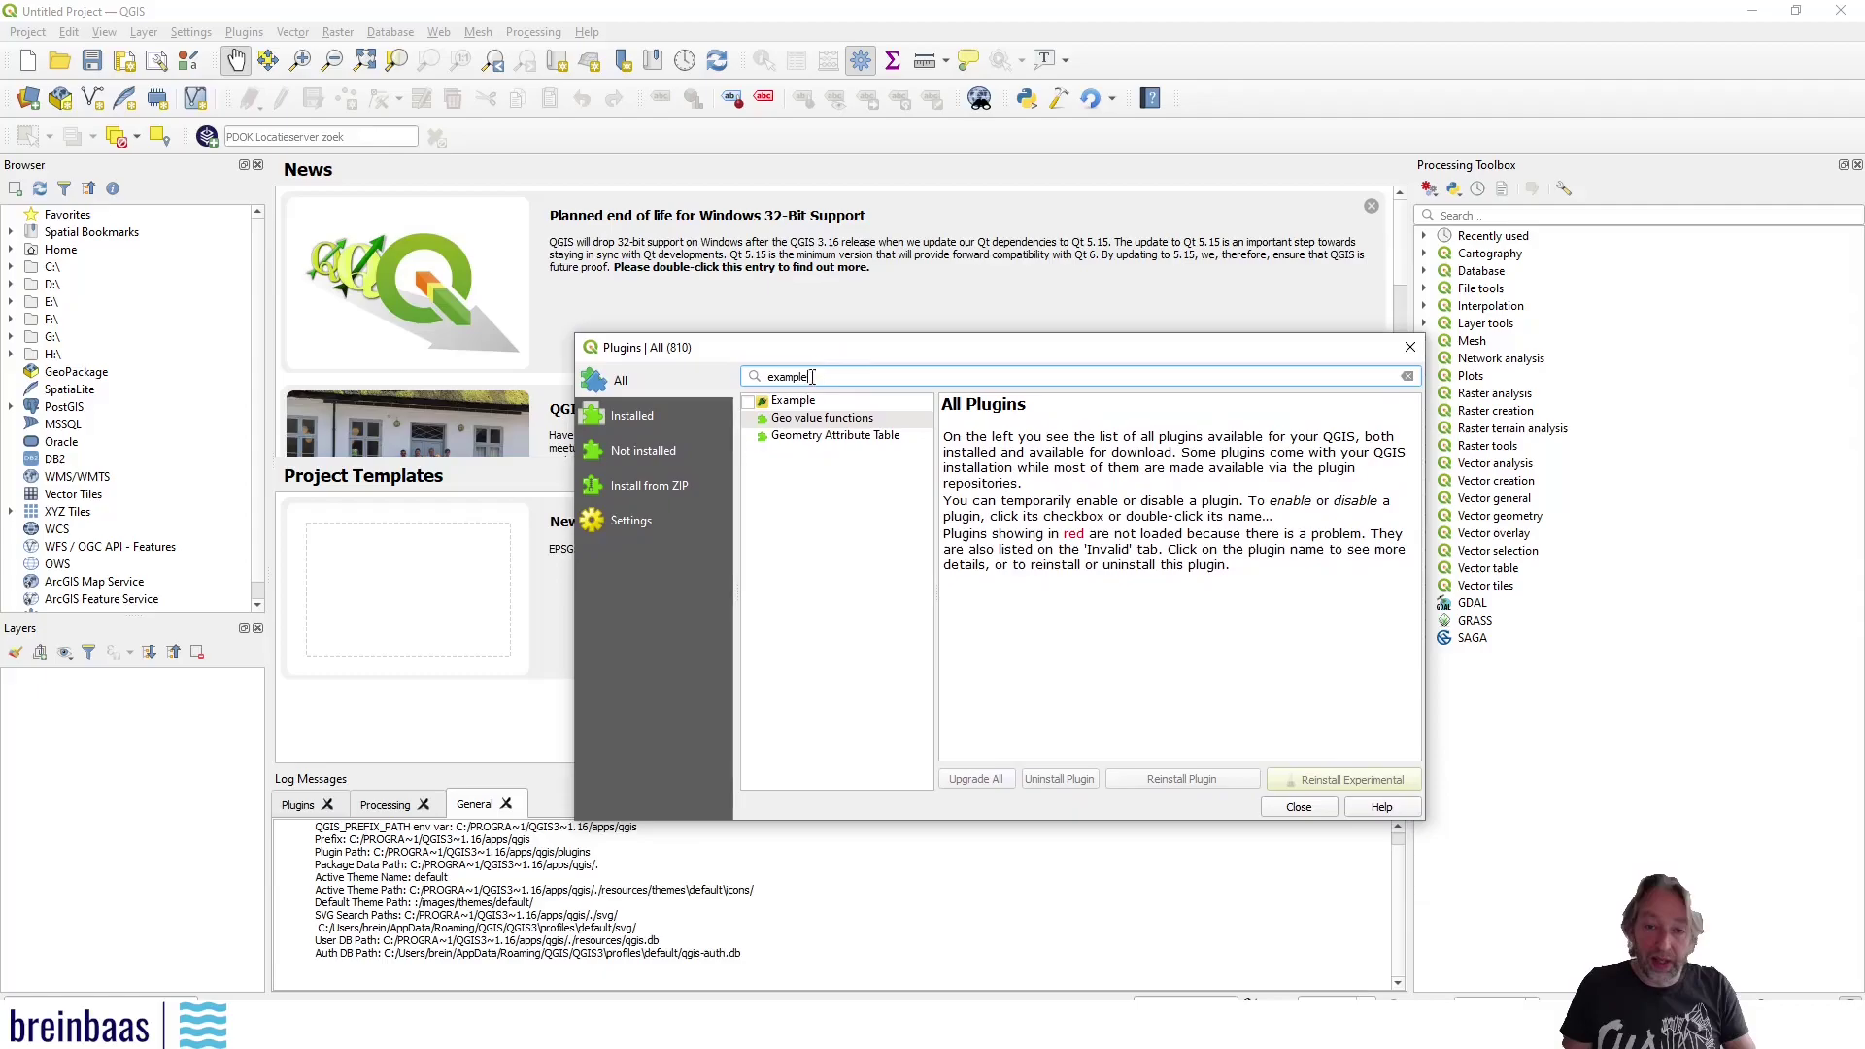
{"action": "left_click", "coordinate": [747, 402]}
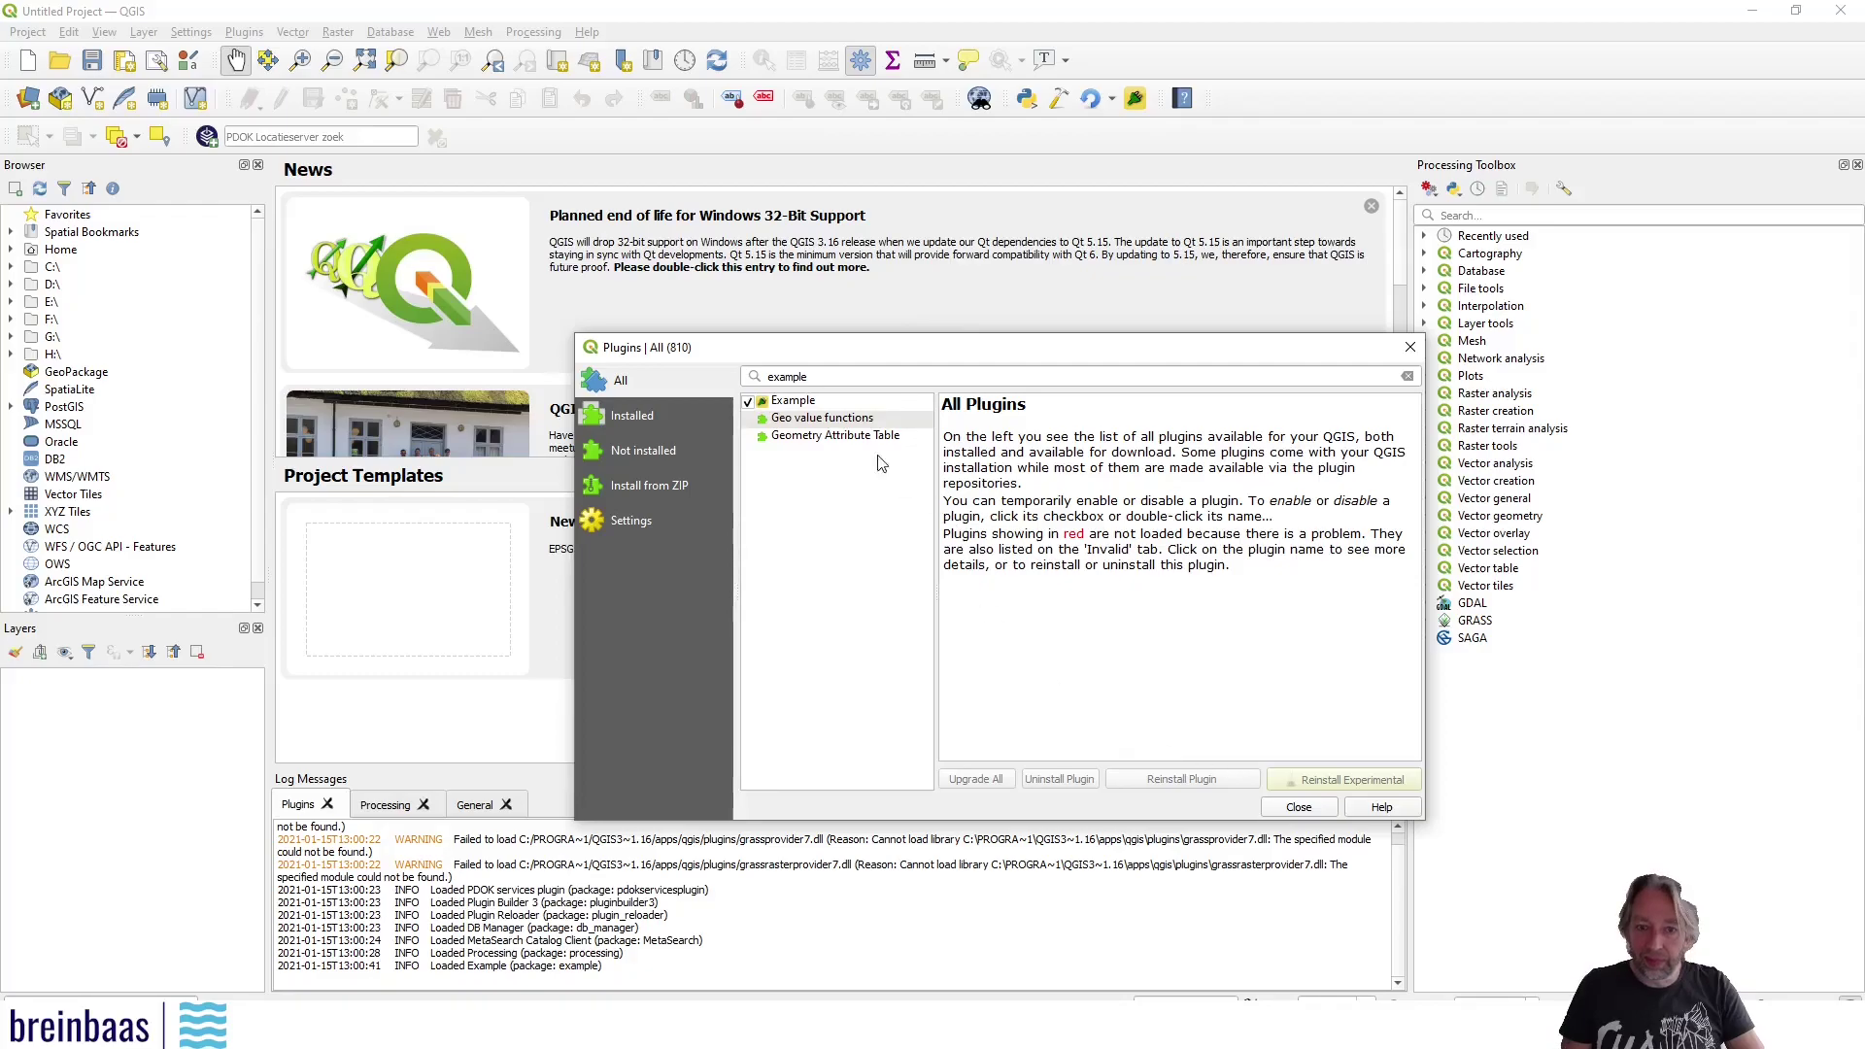
{"action": "left_click", "coordinate": [1299, 808]}
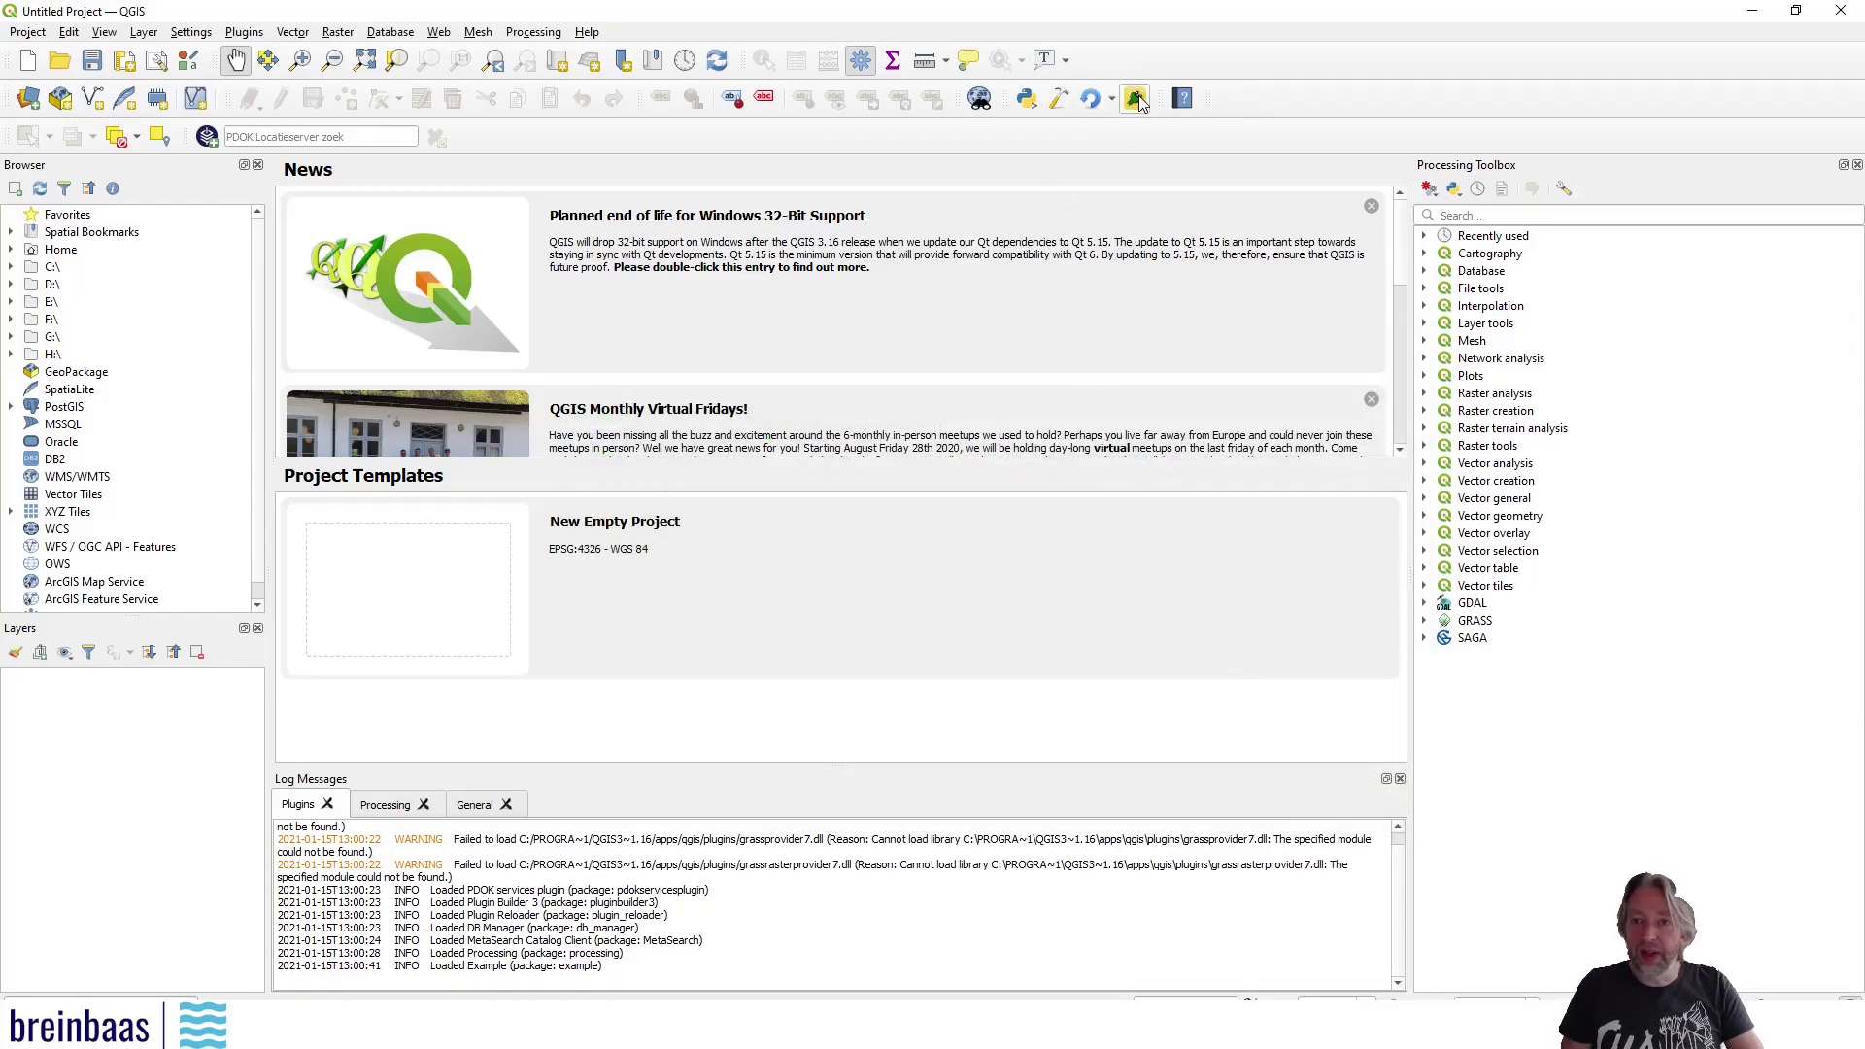
{"action": "left_click", "coordinate": [249, 33]}
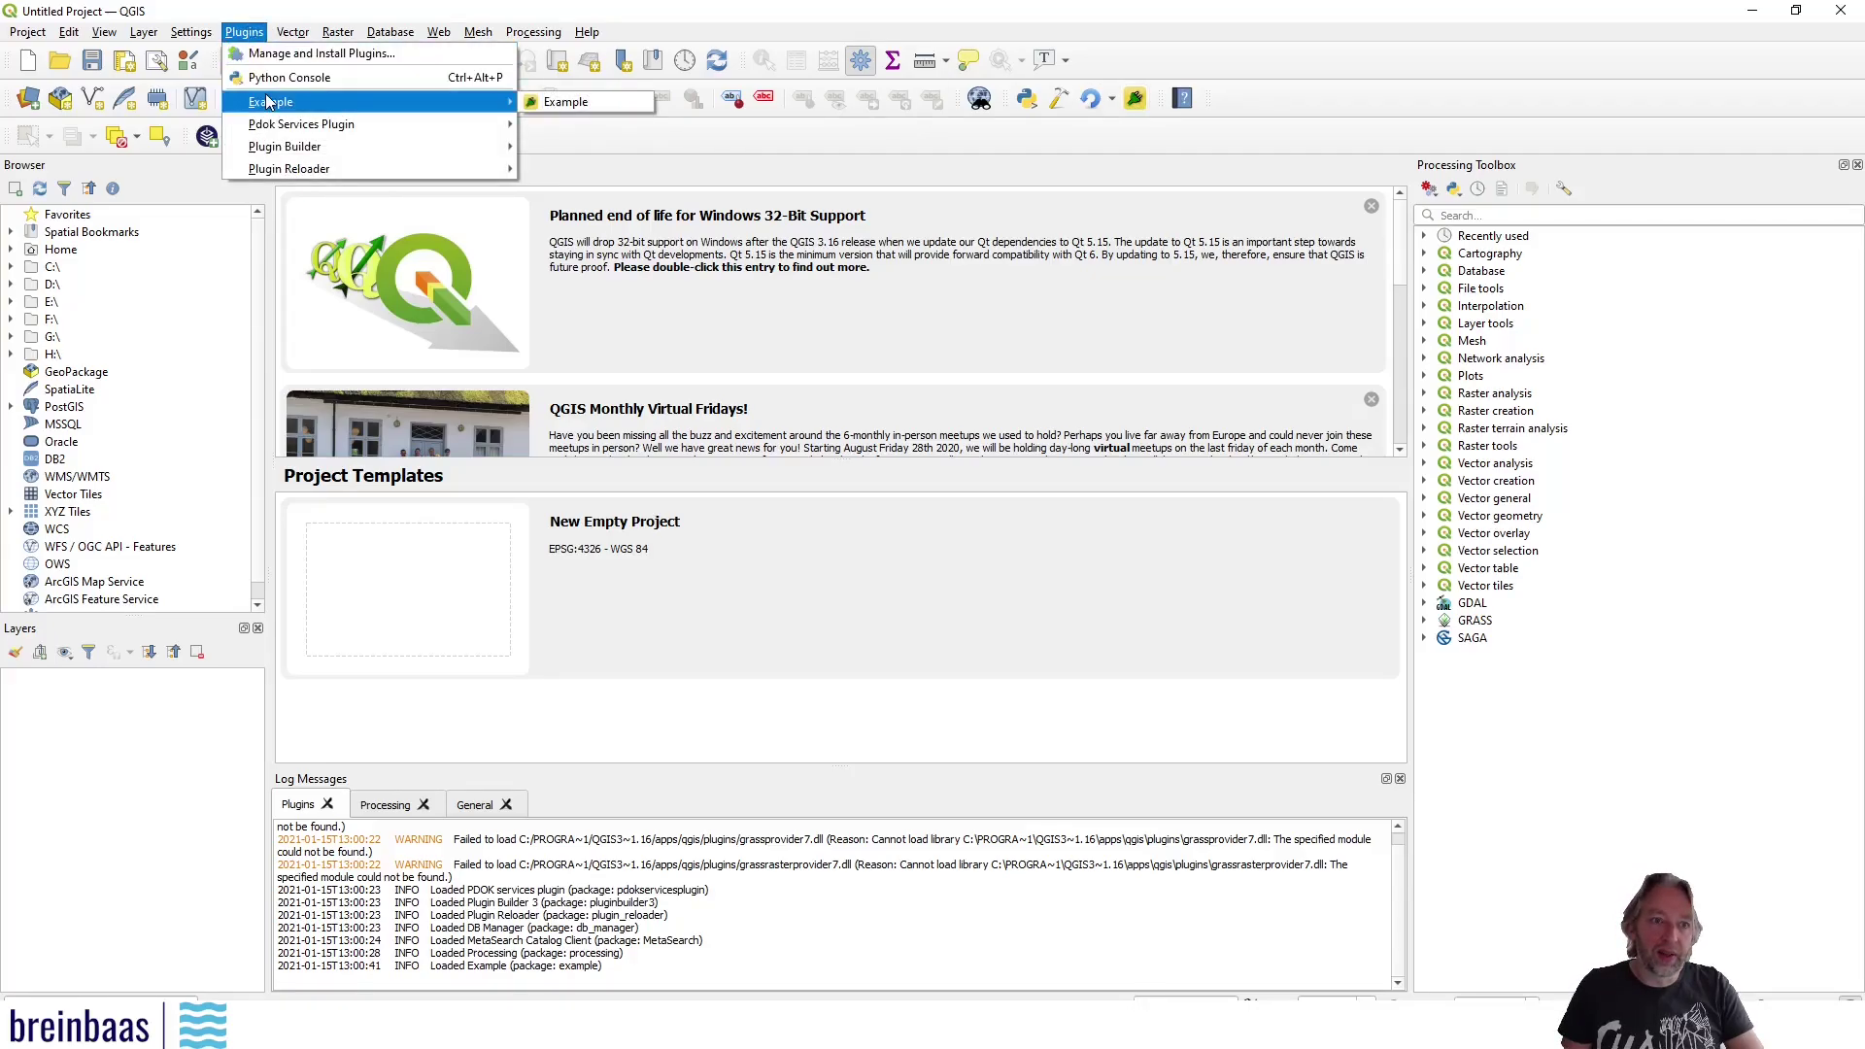
{"action": "left_click", "coordinate": [583, 102]}
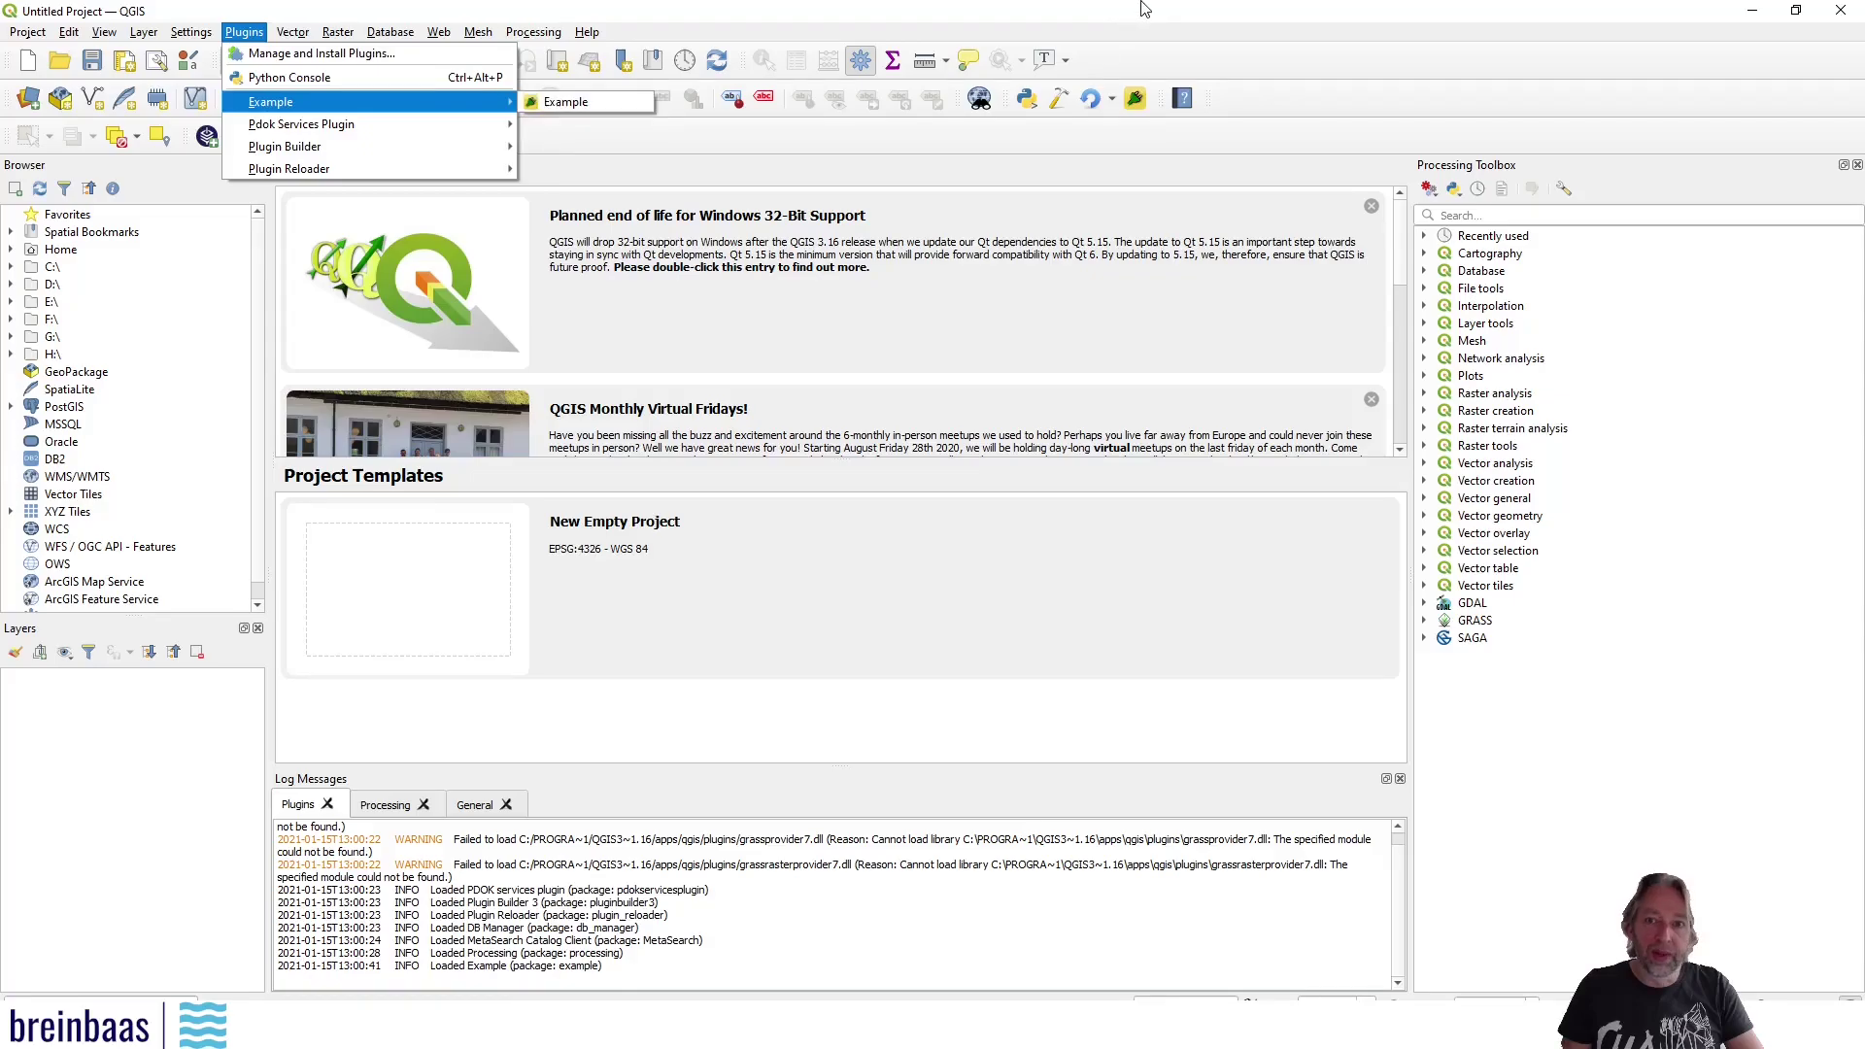
{"action": "left_click", "coordinate": [1138, 99]}
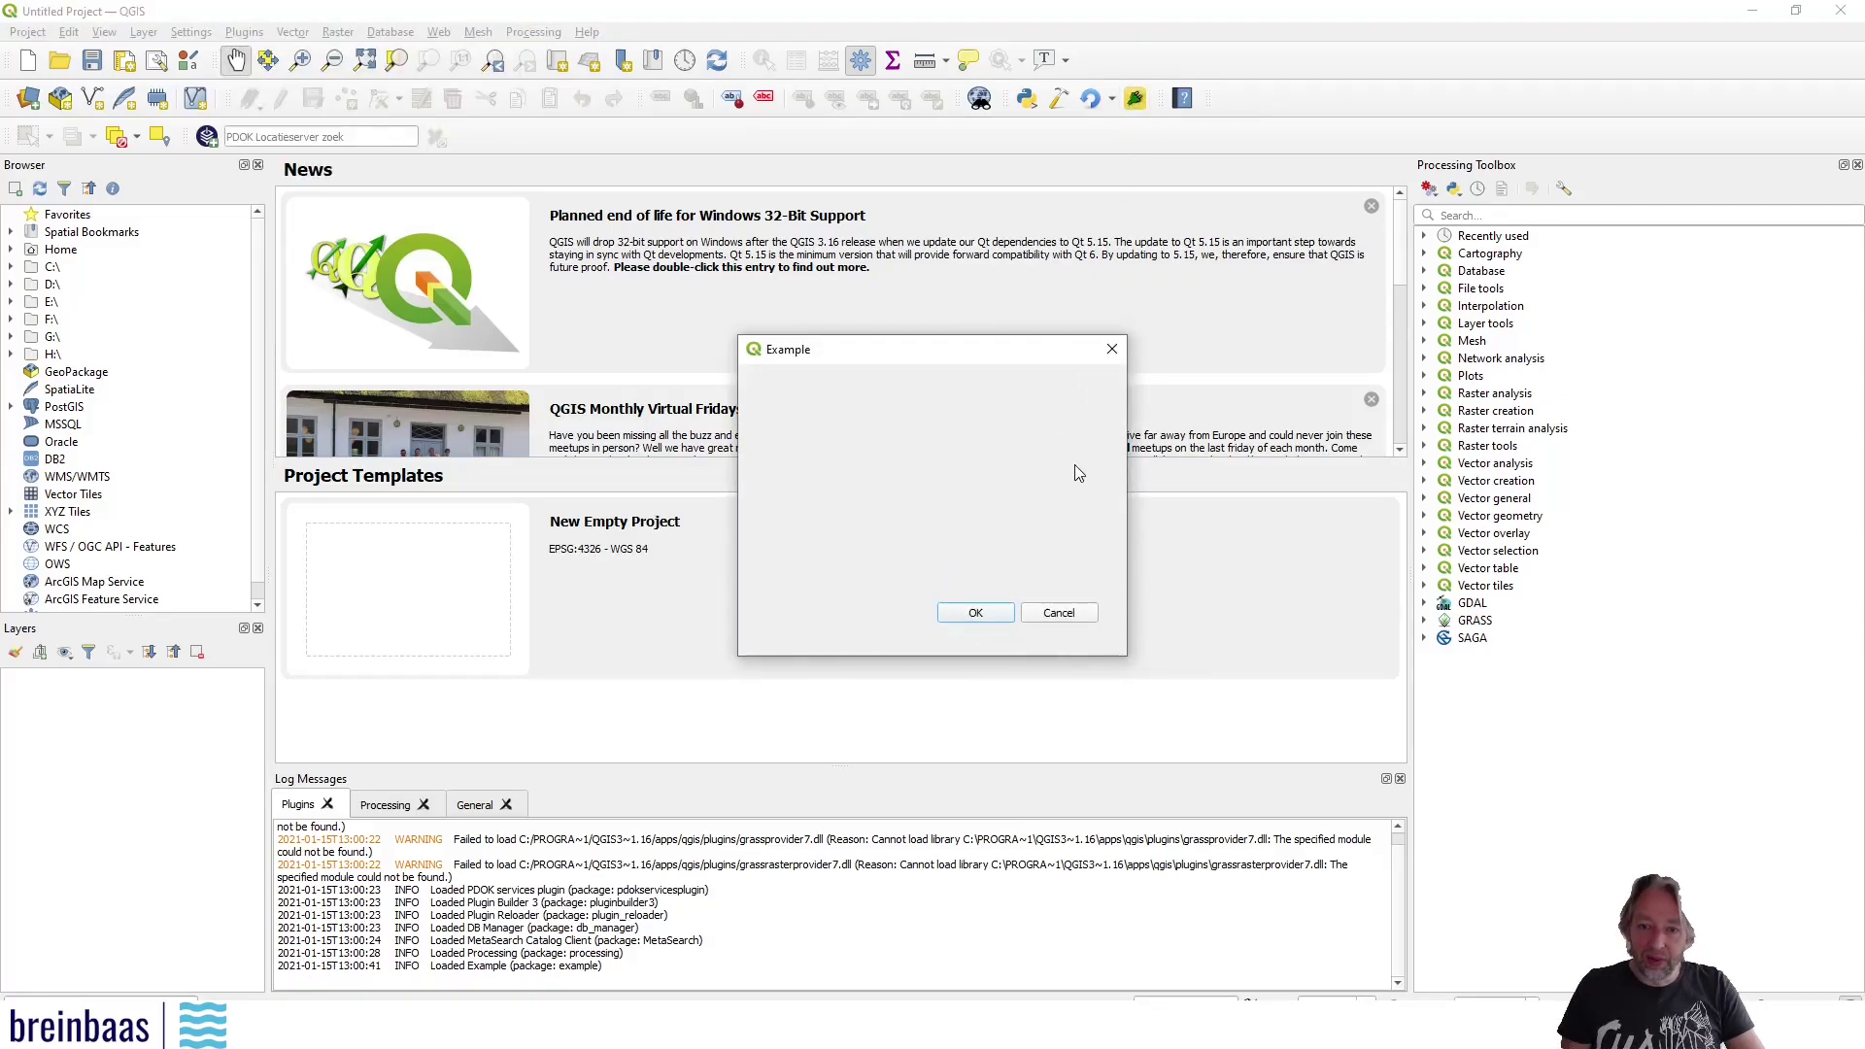
{"action": "left_click", "coordinate": [1112, 349]}
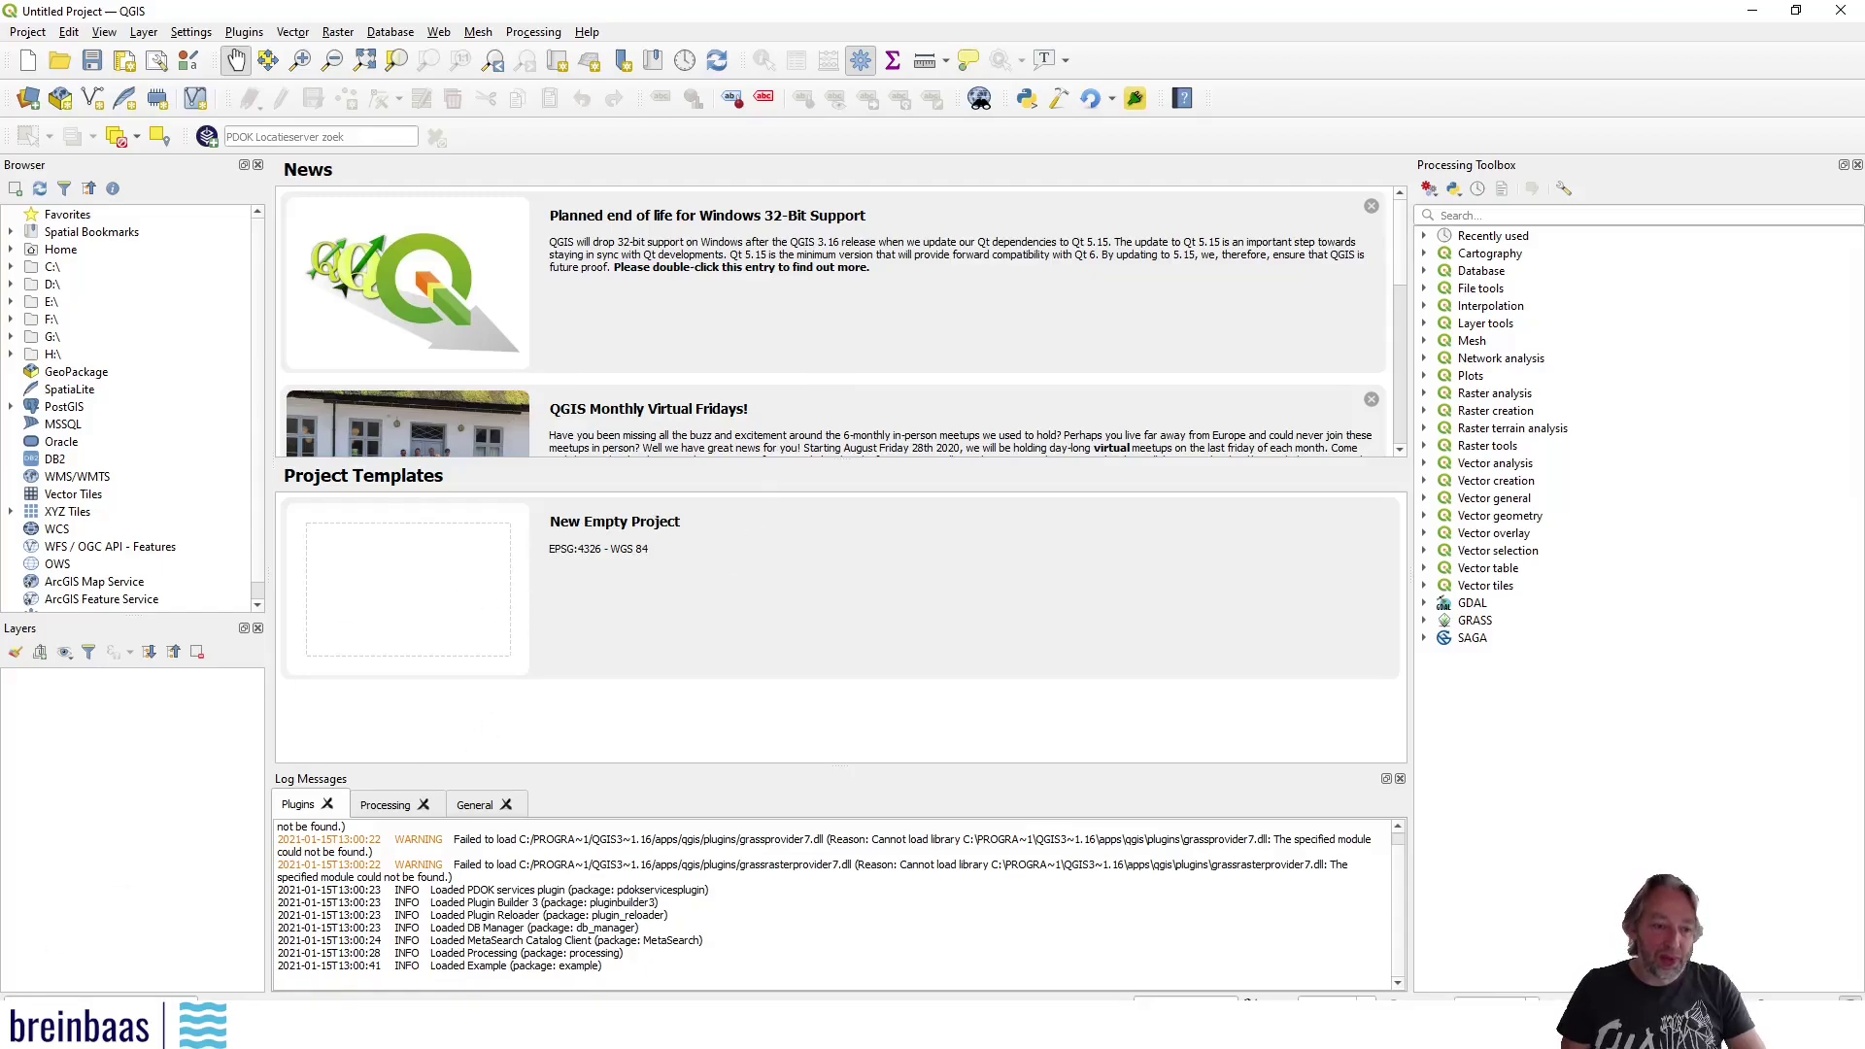
Launch Qt Designer with QGIS custom widgets from the system search
{"action": "key", "text": "super"}
{"action": "type", "text": "qt"}
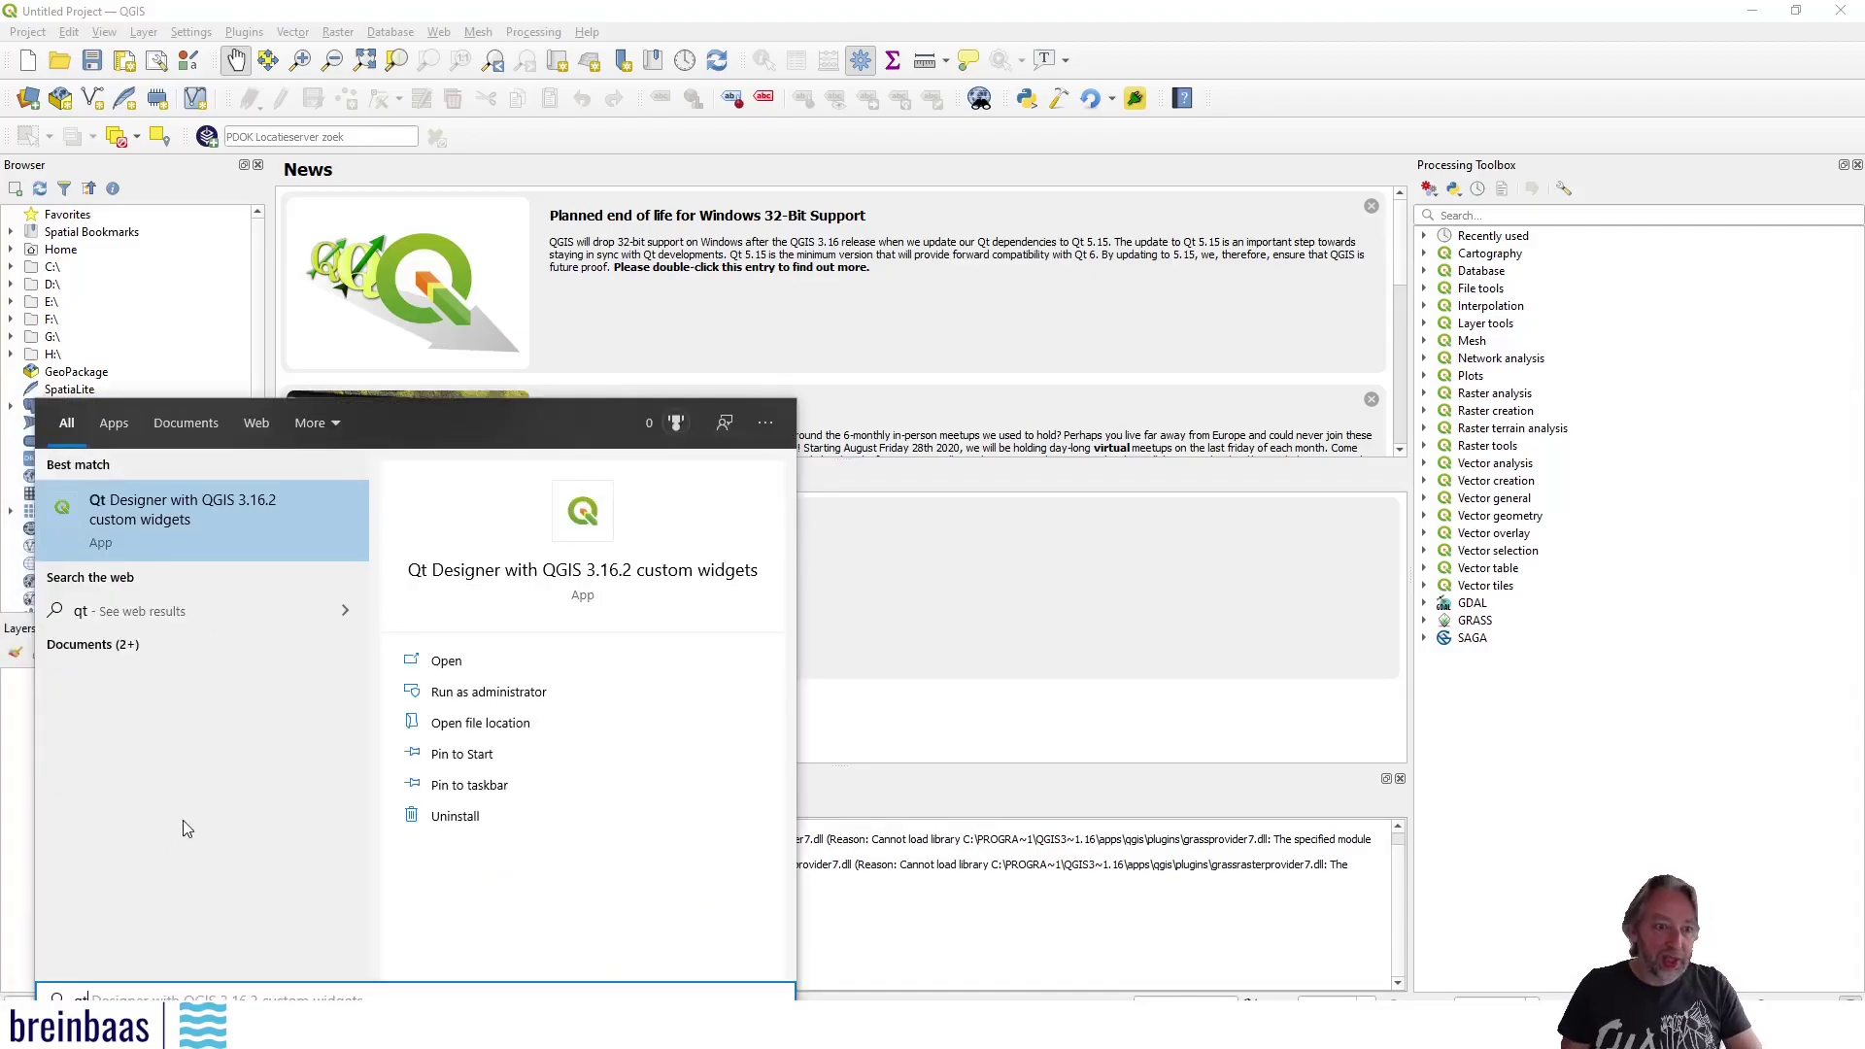
{"action": "left_click", "coordinate": [146, 521]}
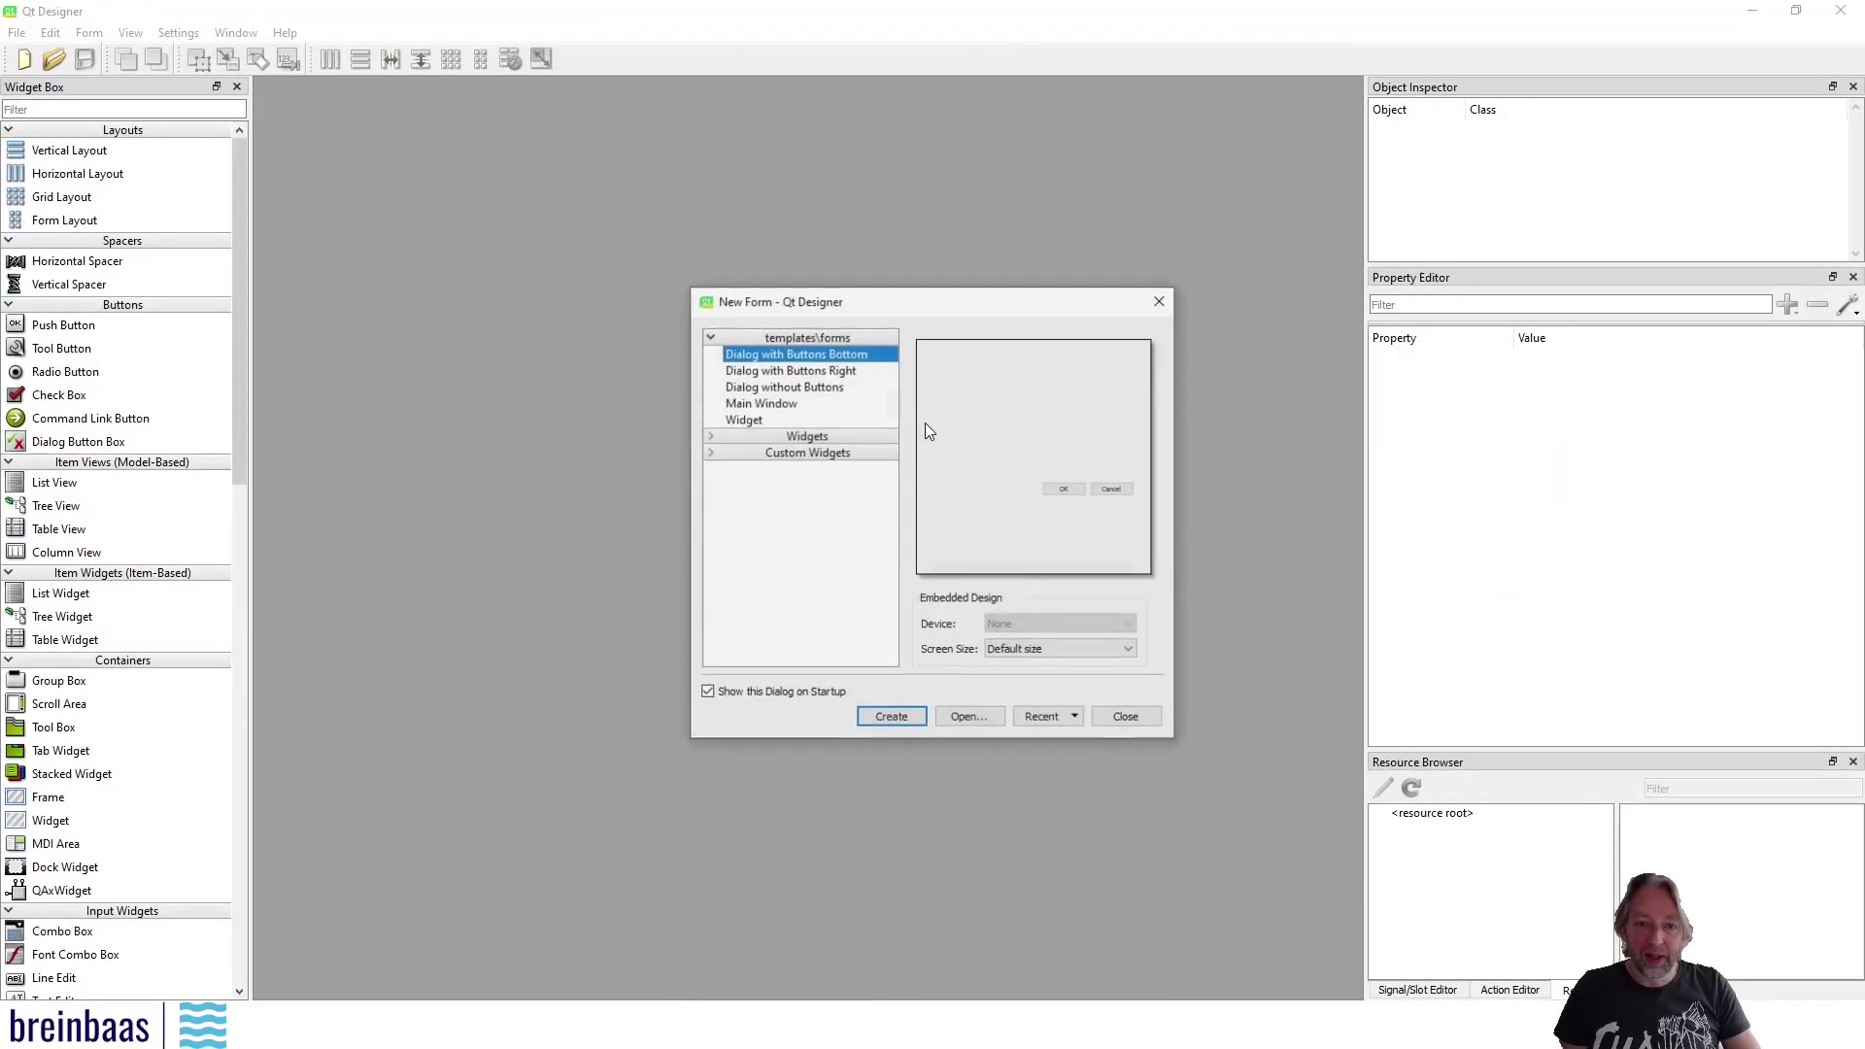
Browse the open-form dialog to D:\Programming\Python\qgis\example
{"action": "left_click", "coordinate": [966, 719]}
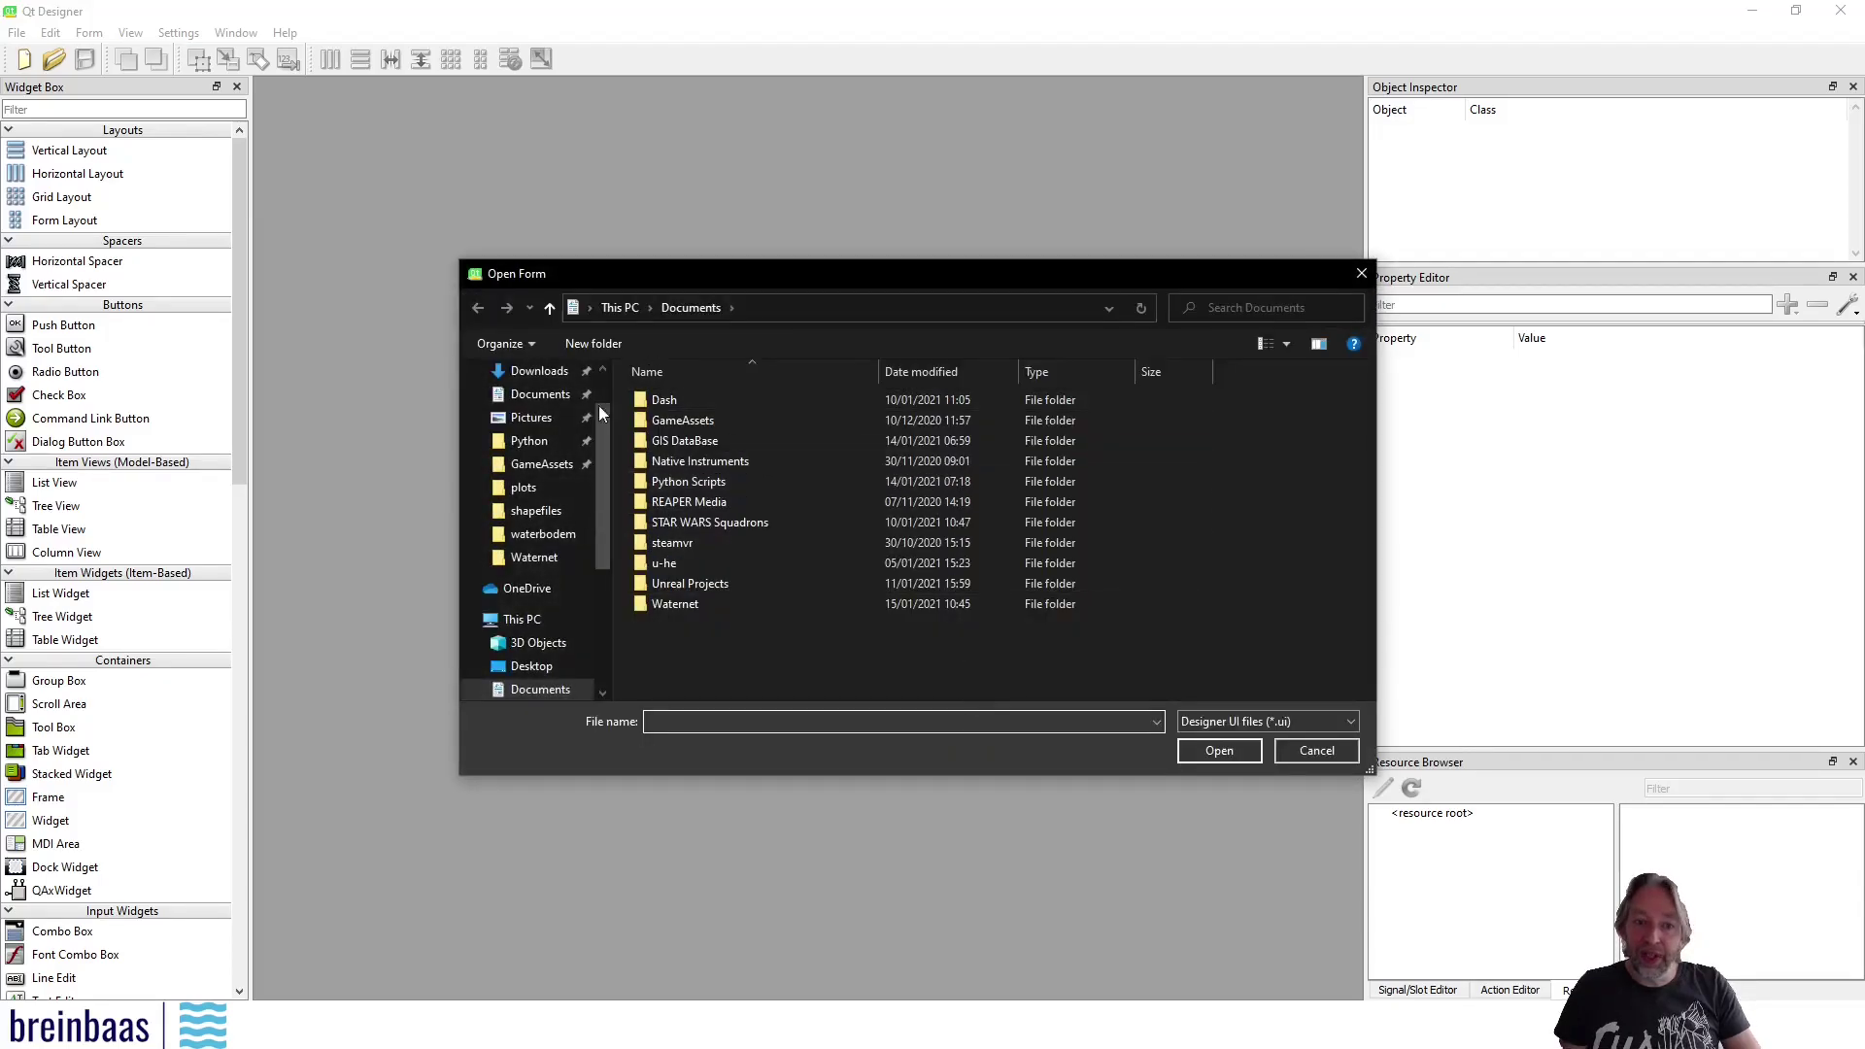
{"action": "left_click", "coordinate": [534, 442]}
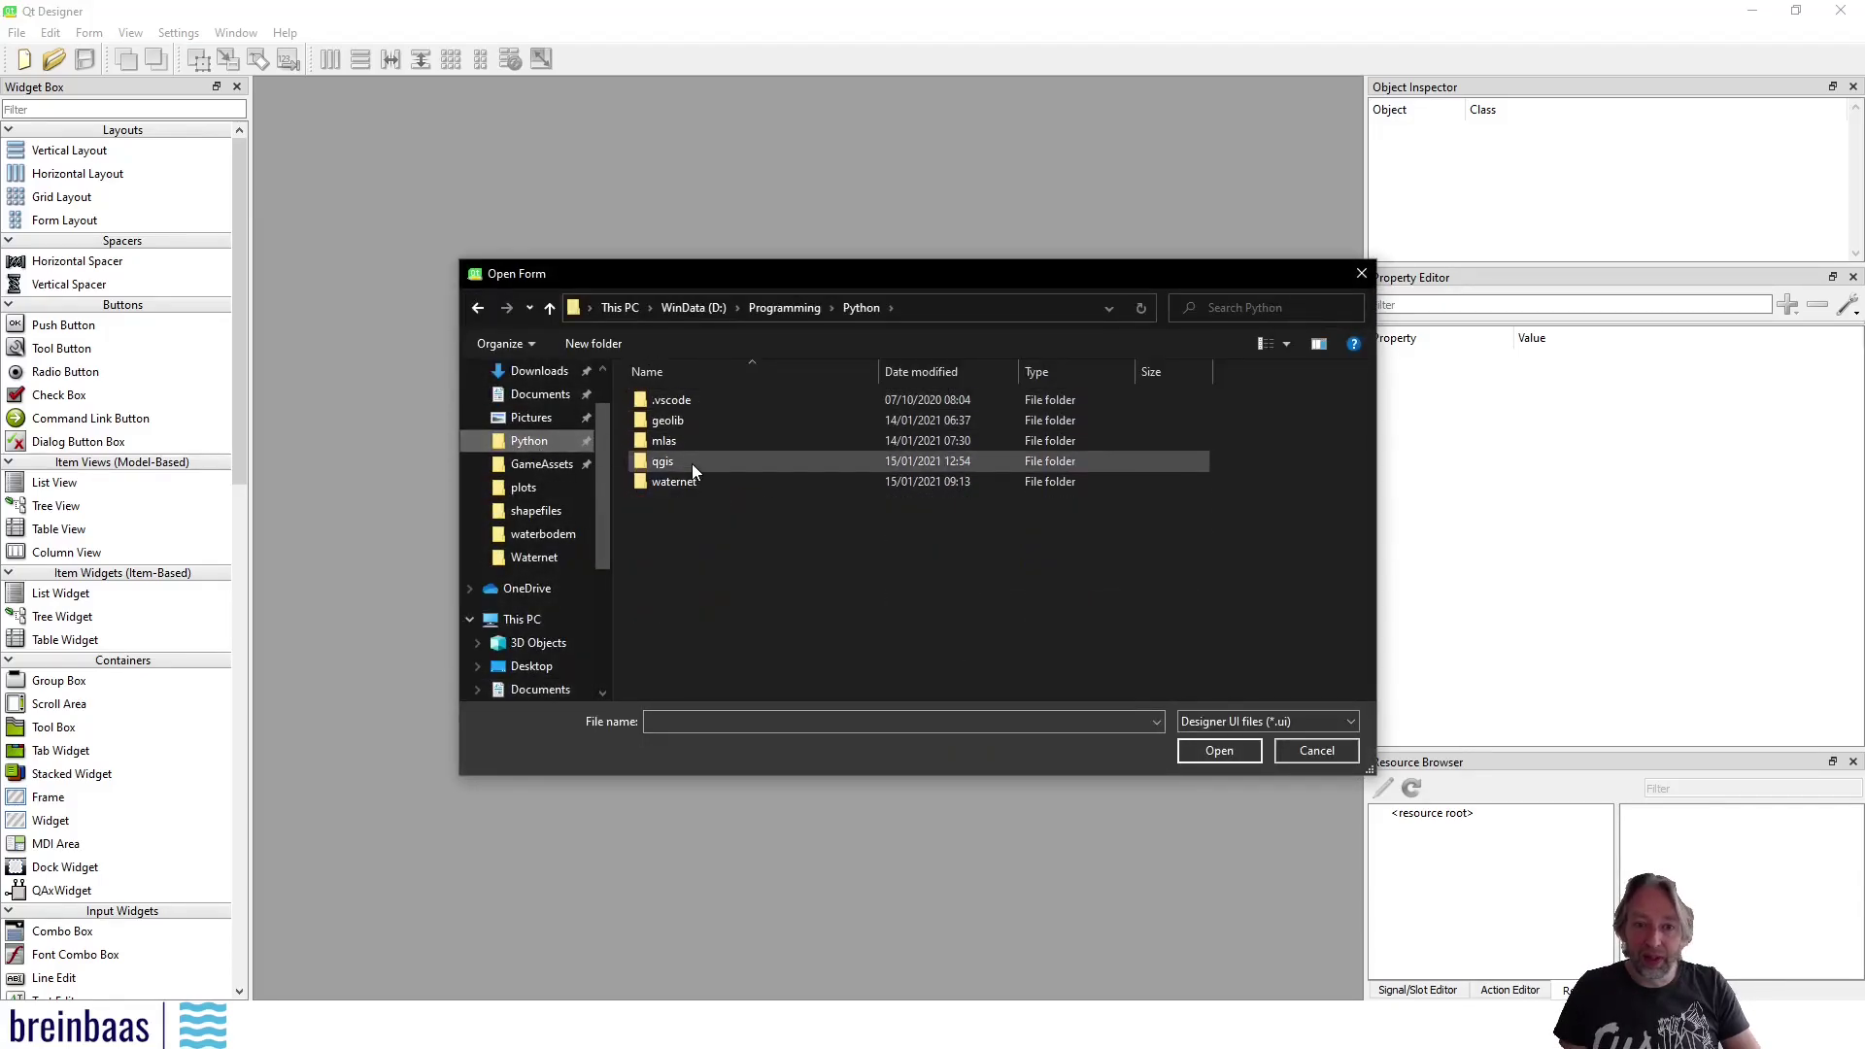
{"action": "double_click", "coordinate": [692, 464]}
{"action": "double_click", "coordinate": [696, 406]}
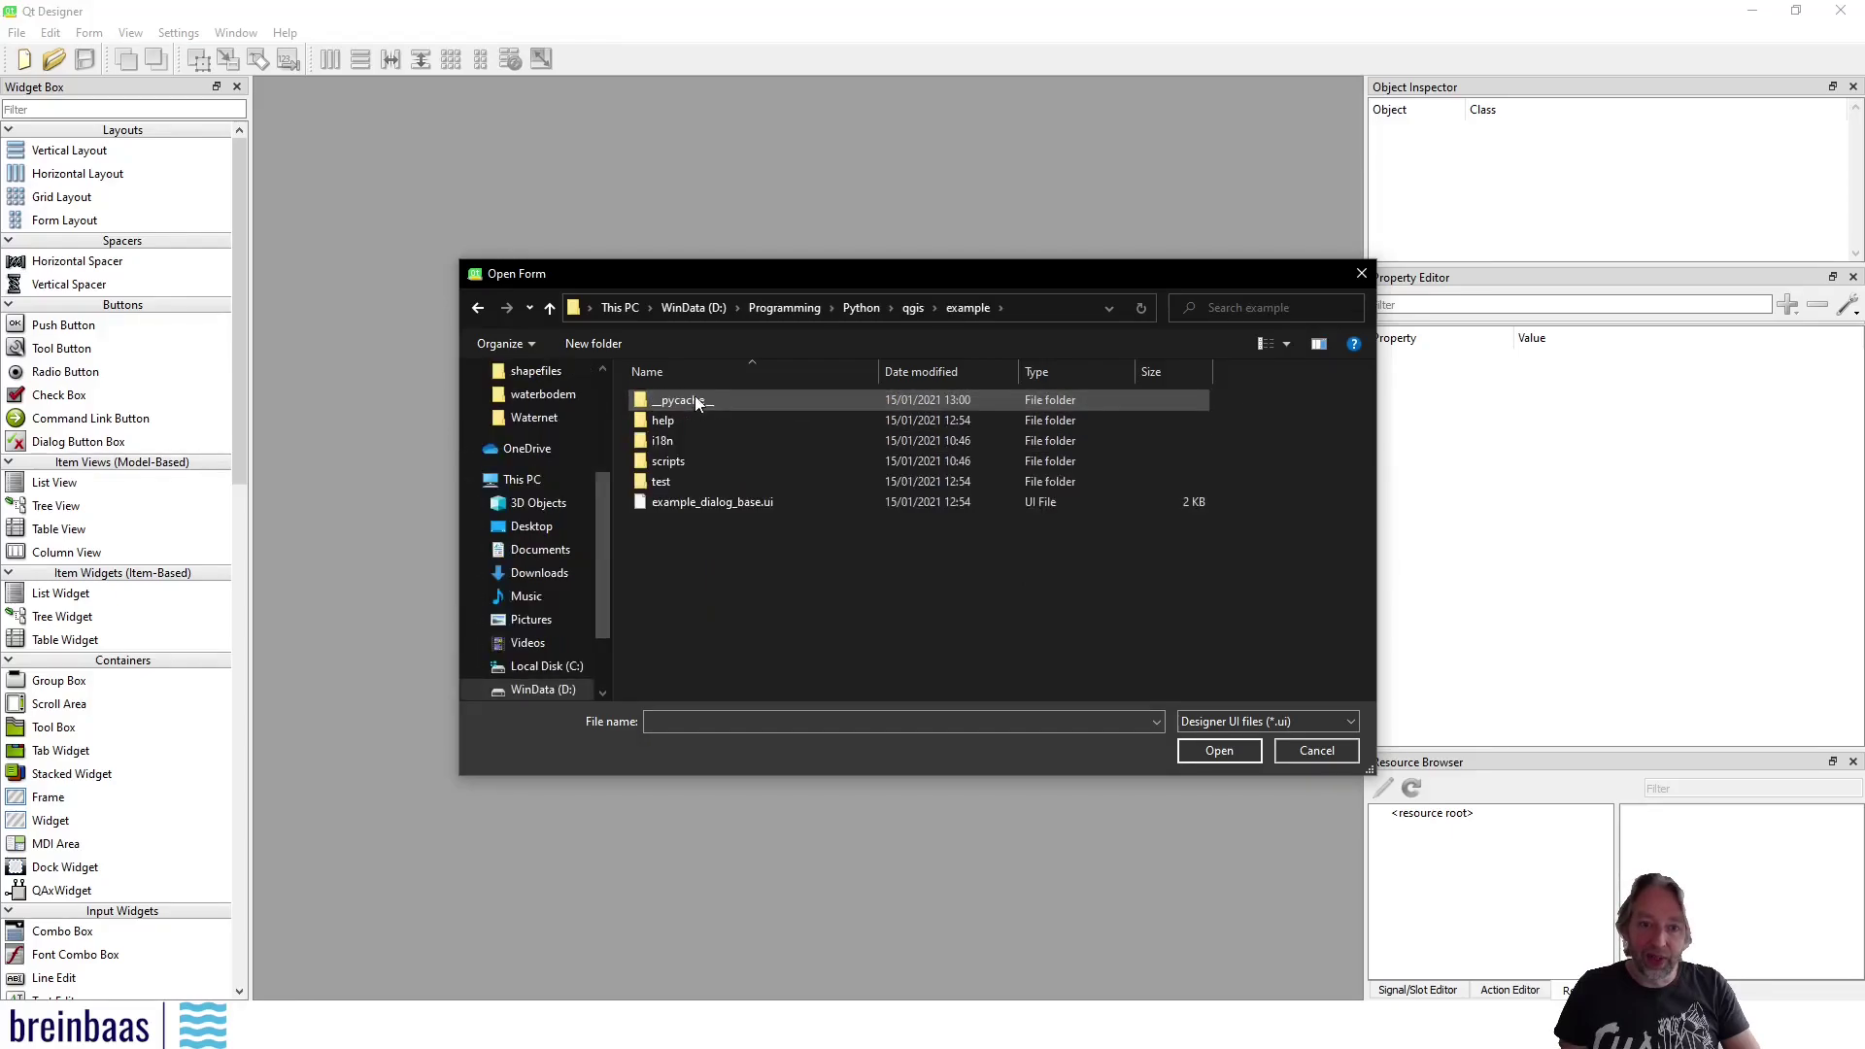
Open example_dialog_base.ui and centre the form in the workspace
{"action": "left_click", "coordinate": [725, 503]}
{"action": "left_click", "coordinate": [1219, 749]}
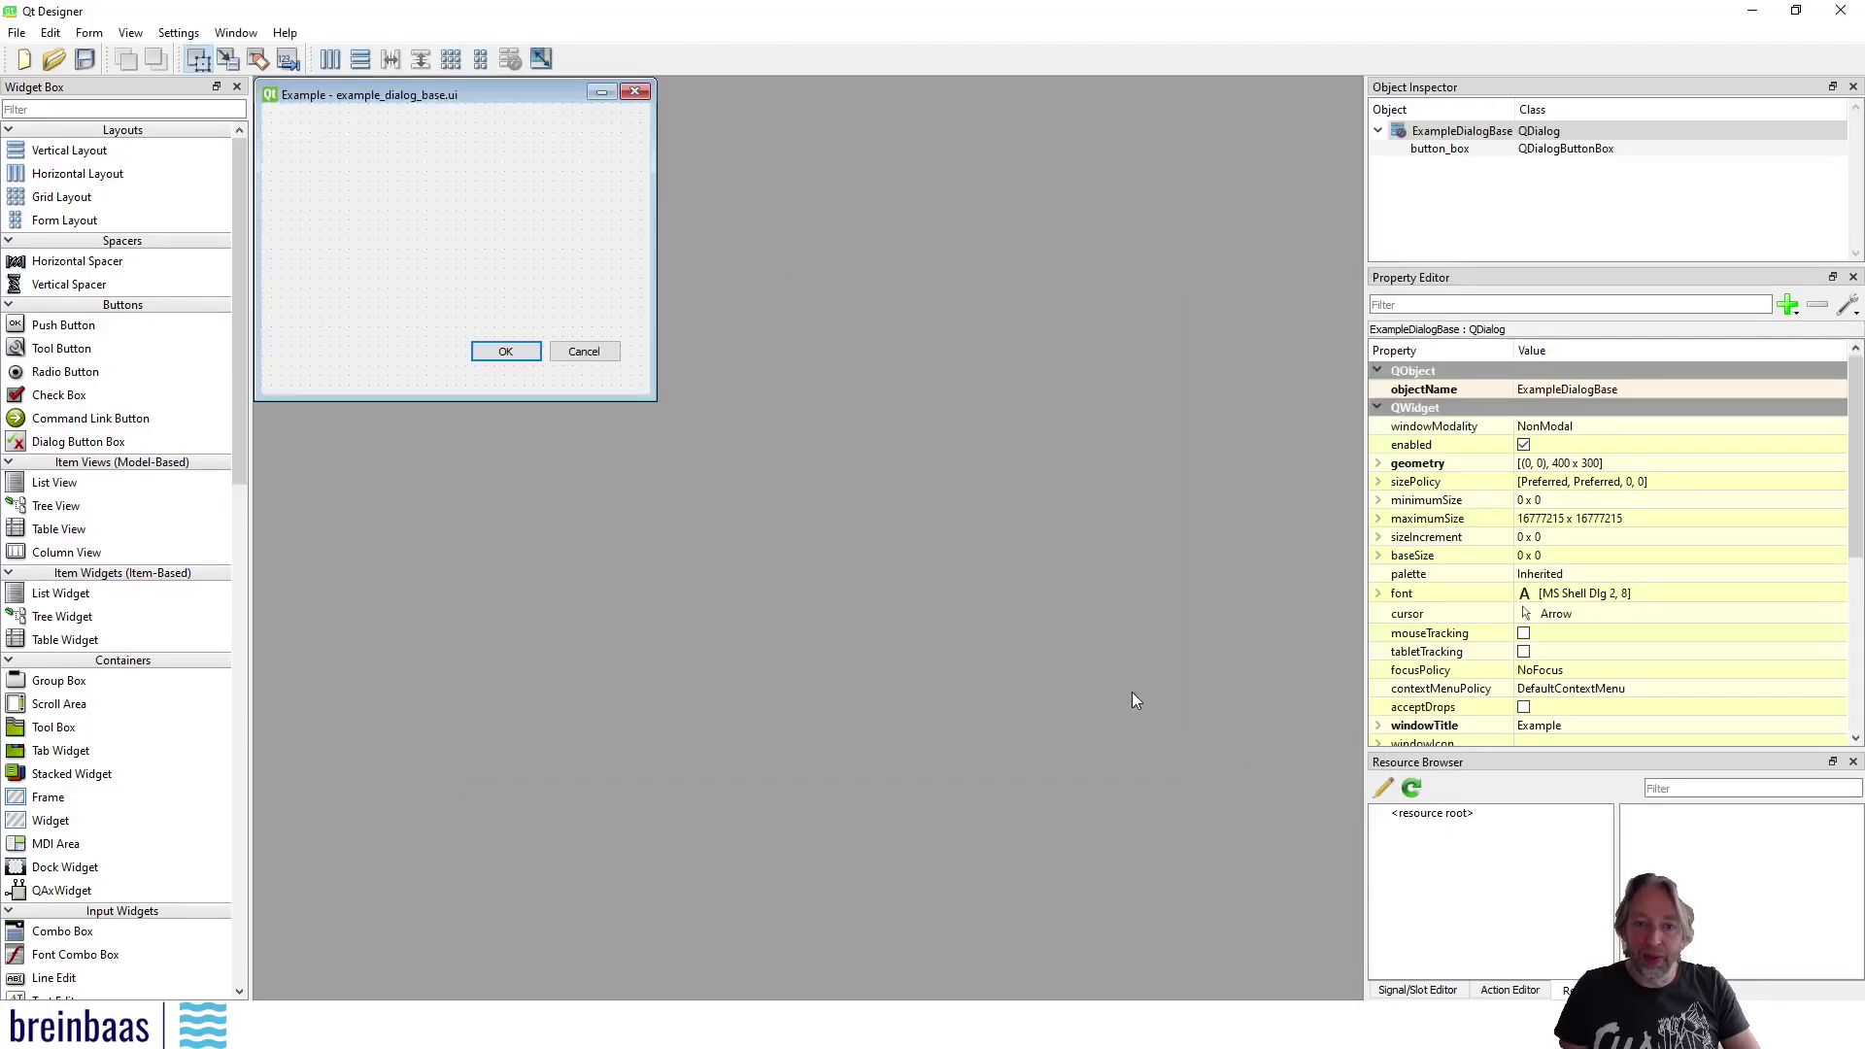
{"action": "left_click_drag", "start_coordinate": [497, 95], "coordinate": [854, 290]}
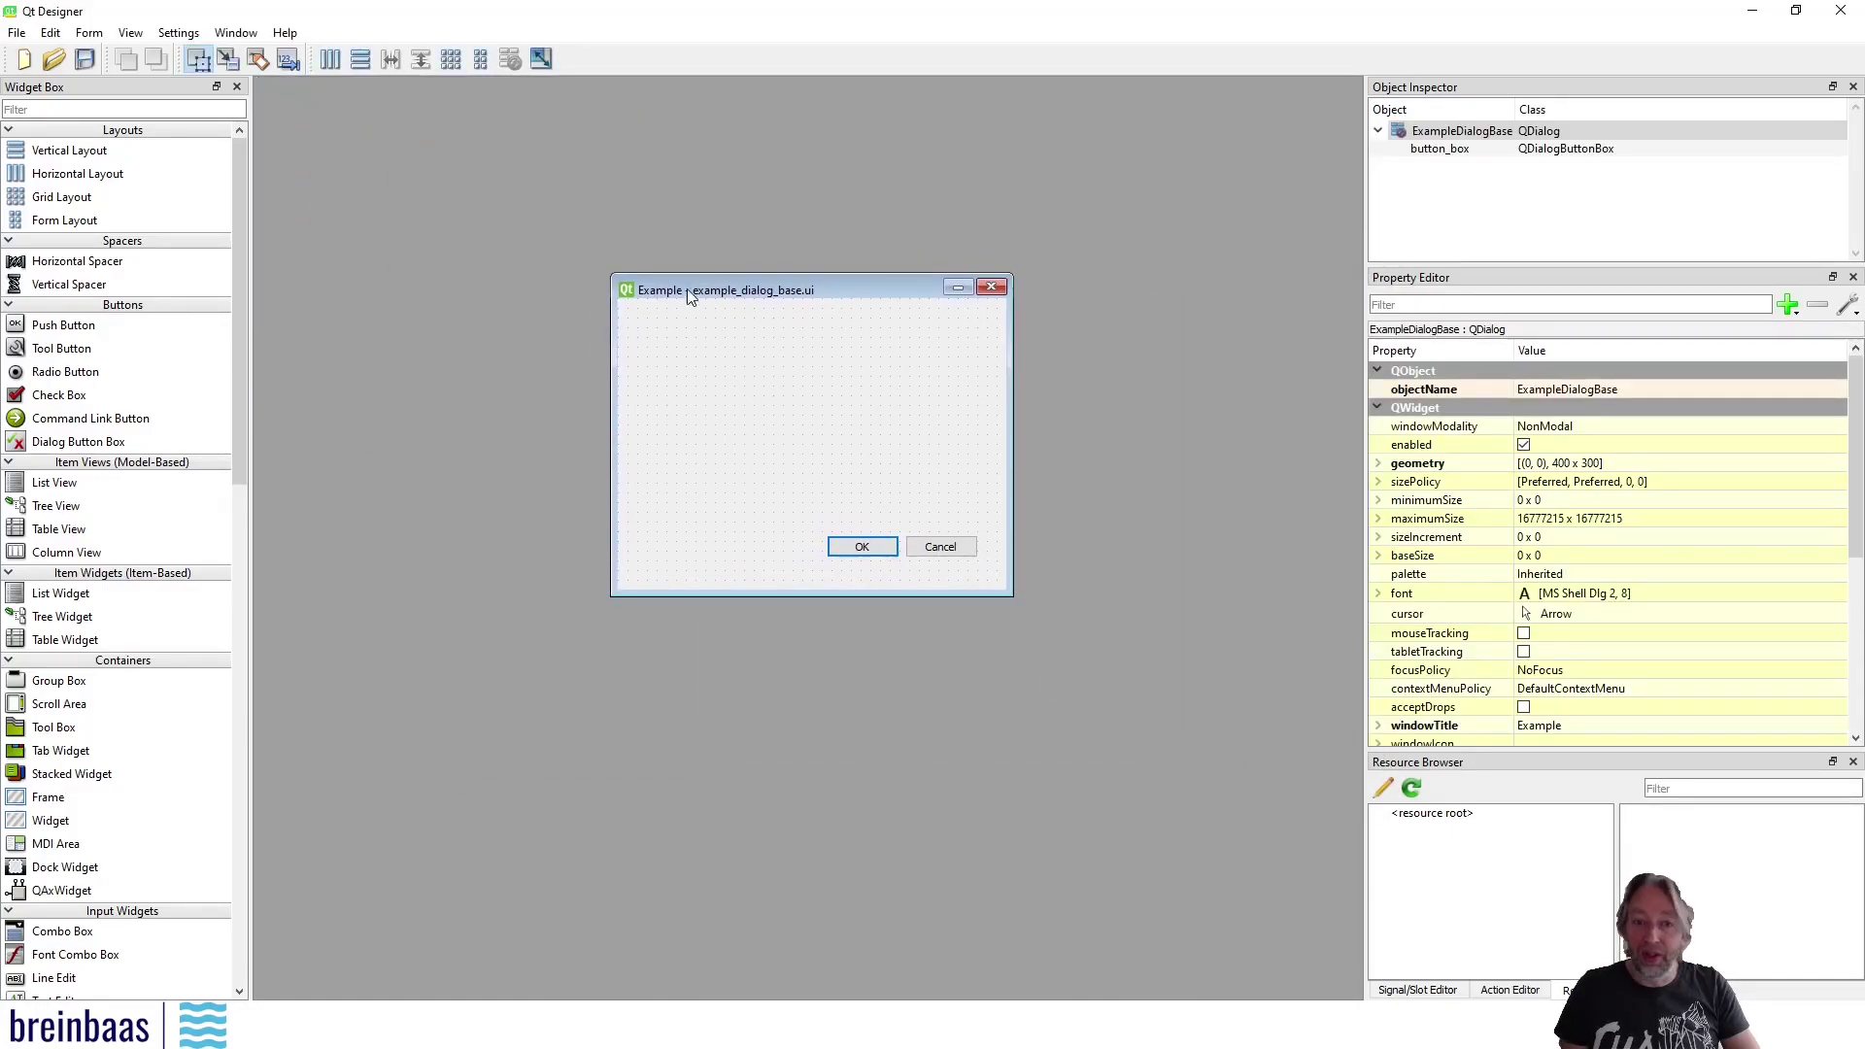
Check the current Example plugin dialog in QGIS, then close it
{"action": "left_click", "coordinate": [345, 1028]}
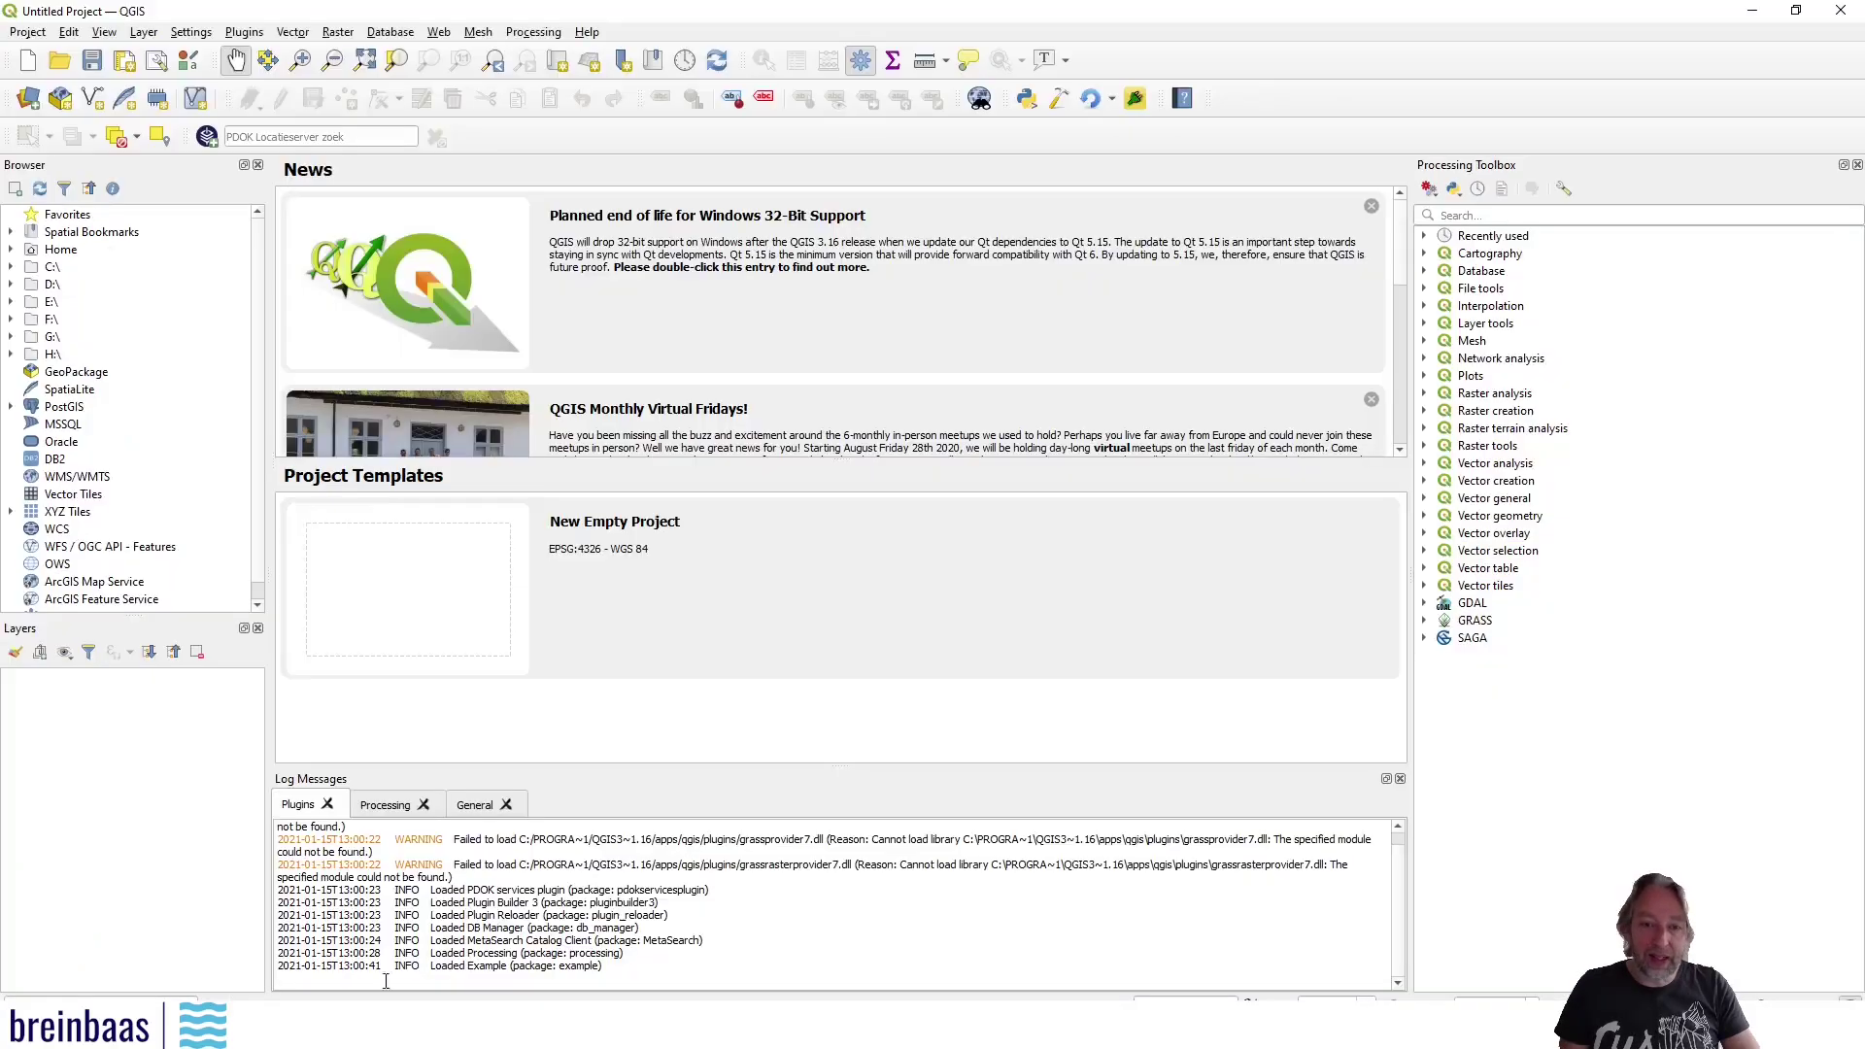
{"action": "left_click", "coordinate": [1134, 98]}
{"action": "left_click_drag", "start_coordinate": [913, 331], "coordinate": [888, 353]}
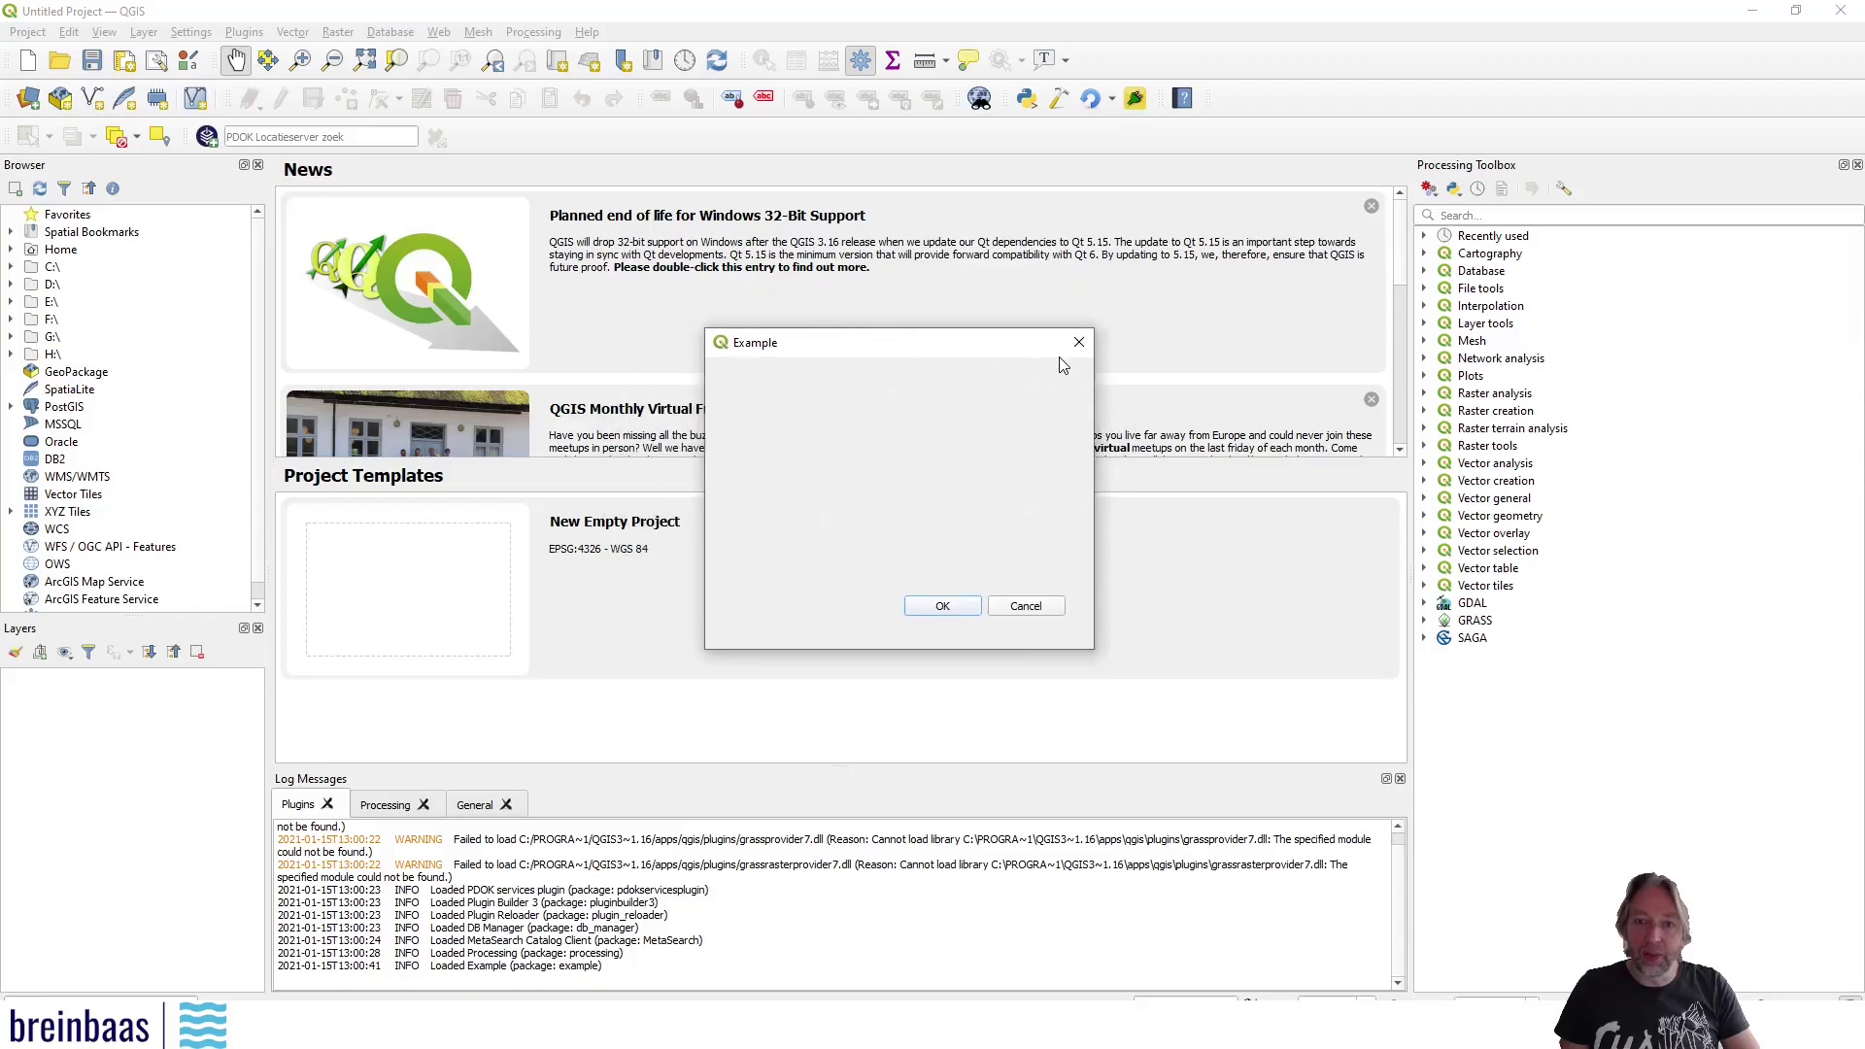
{"action": "left_click", "coordinate": [1078, 348]}
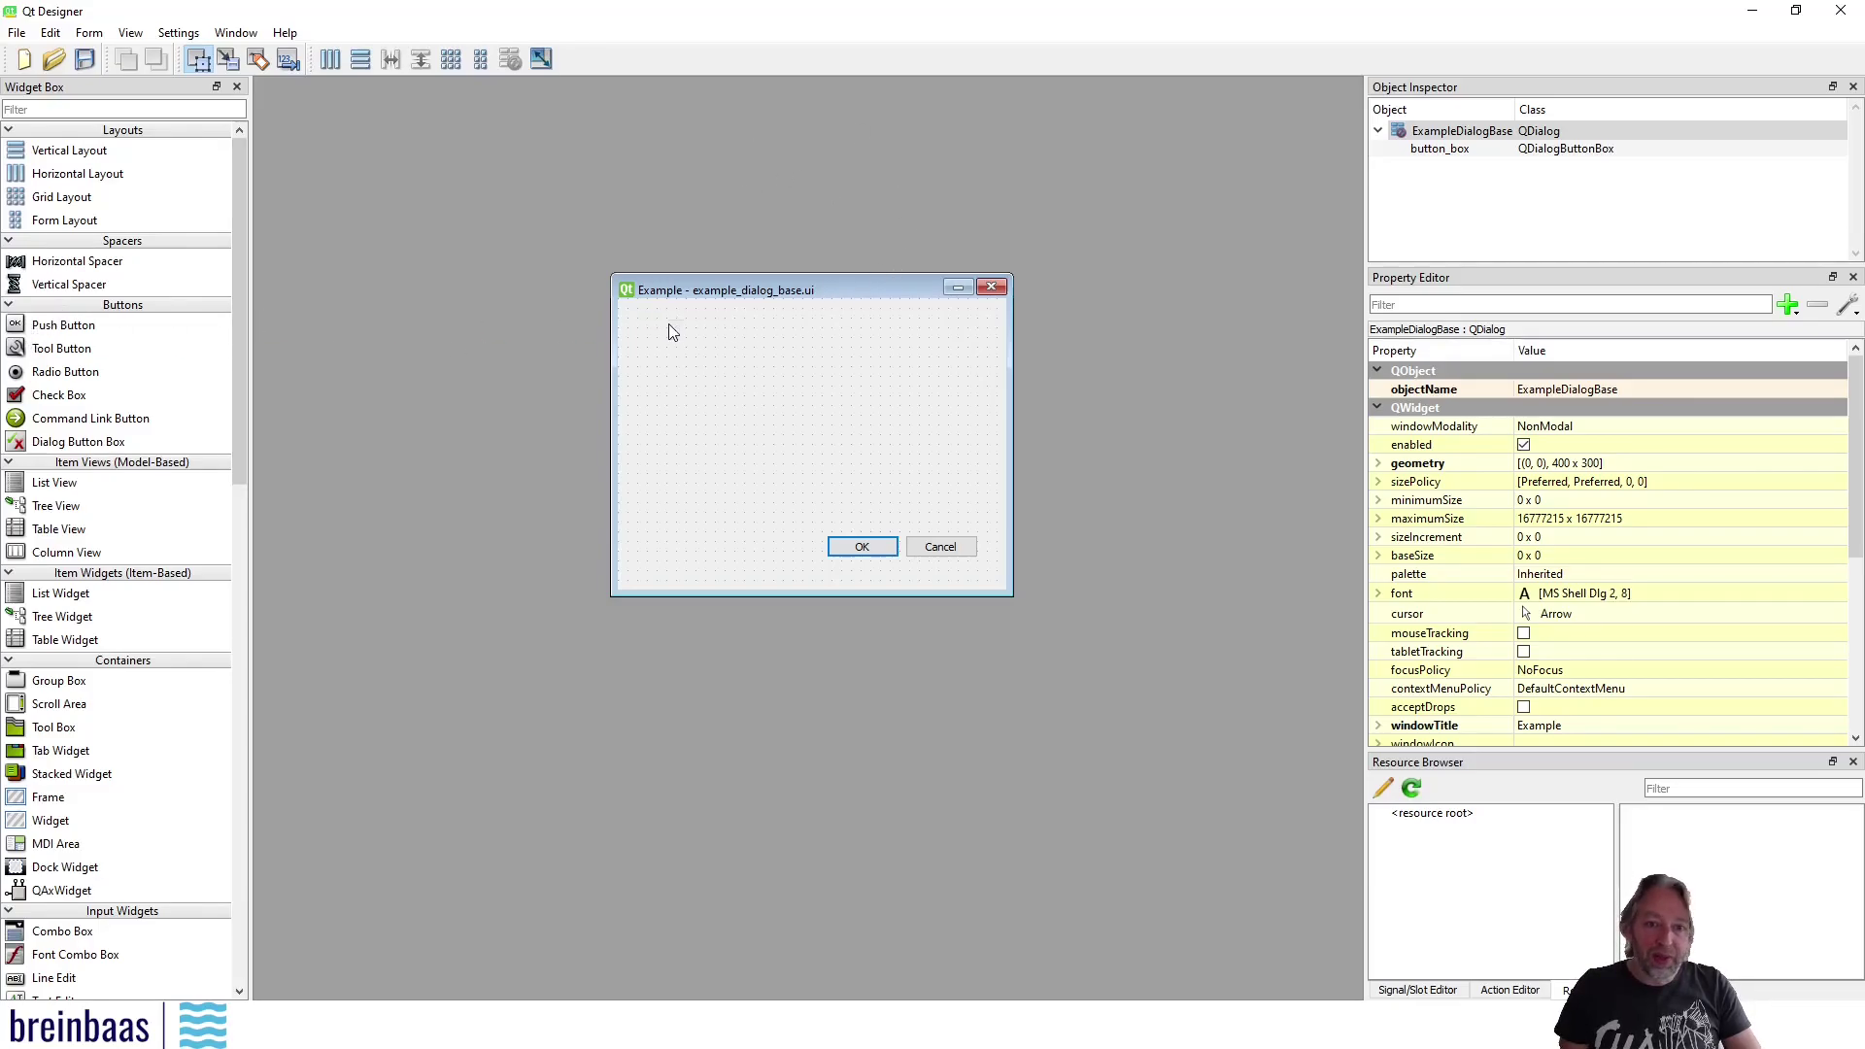
Place a push button and a radio button on the form, captioning the push button 'Hi There'
{"action": "left_click_drag", "start_coordinate": [668, 332], "coordinate": [668, 332]}
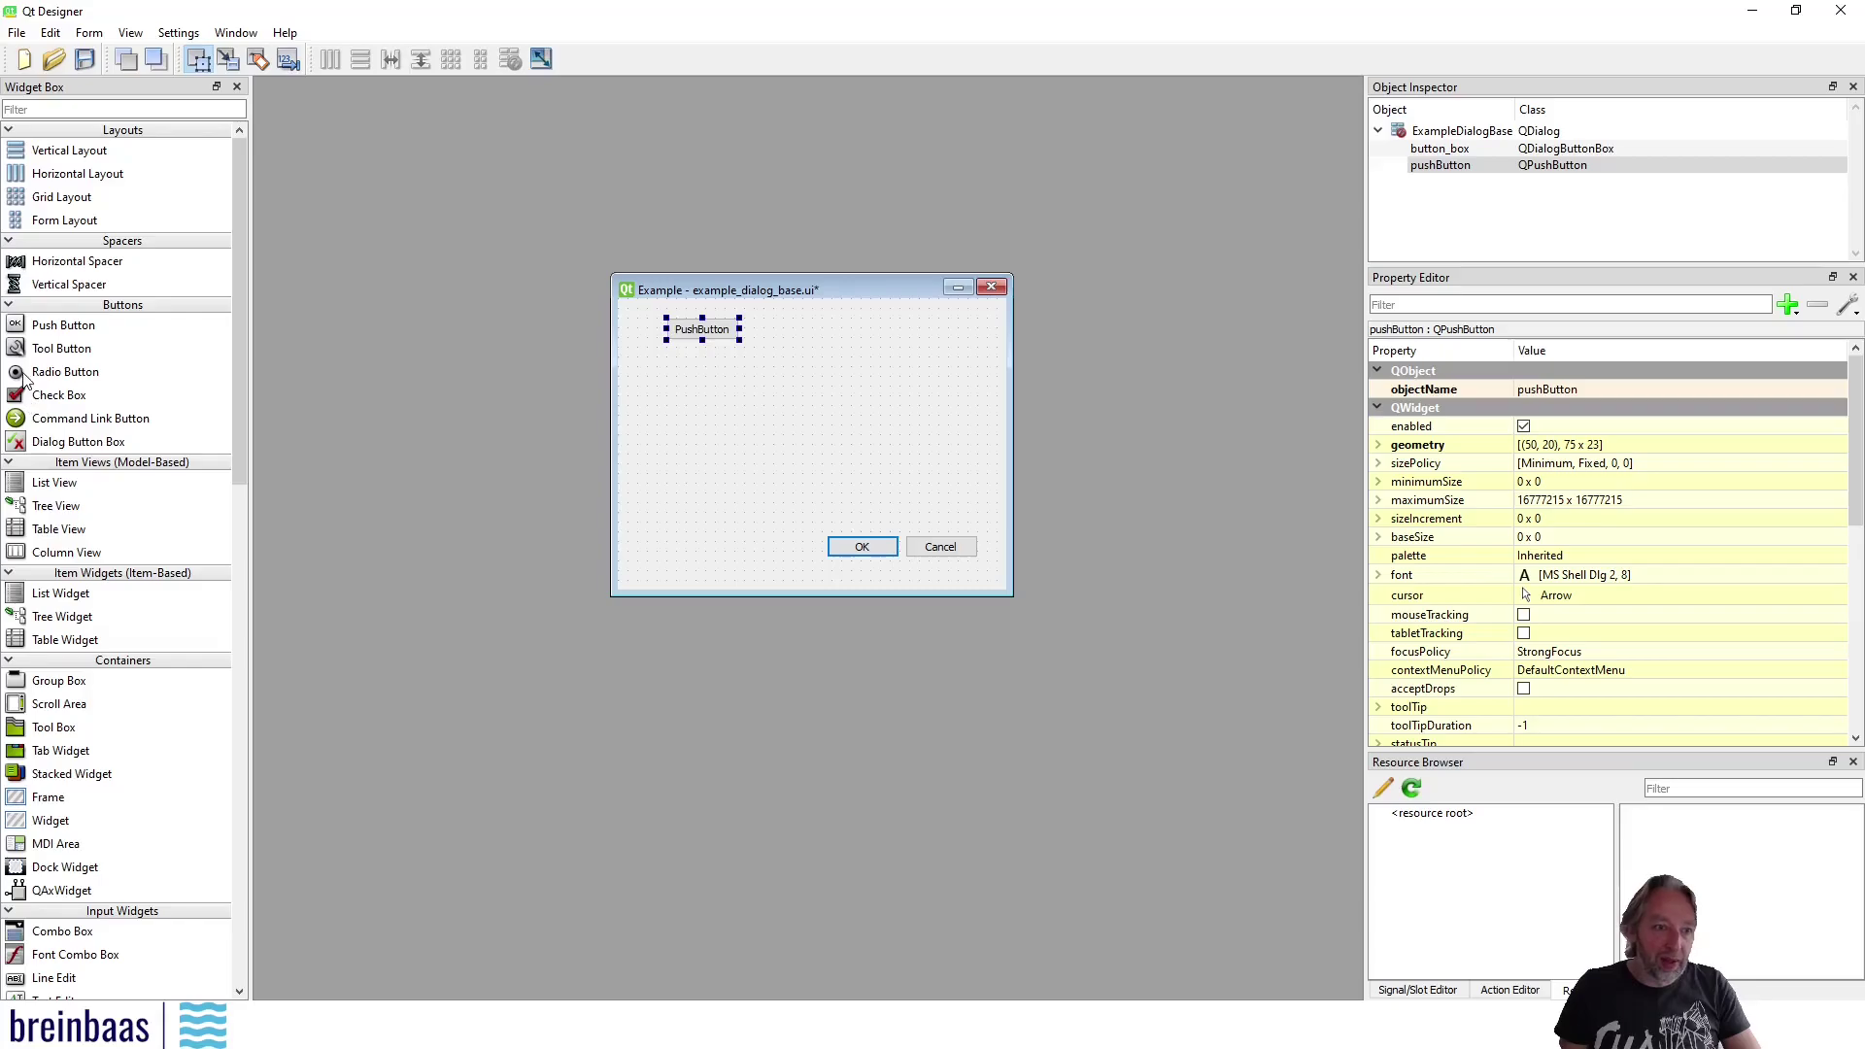
{"action": "left_click_drag", "start_coordinate": [24, 380], "coordinate": [668, 369]}
{"action": "left_click", "coordinate": [701, 329]}
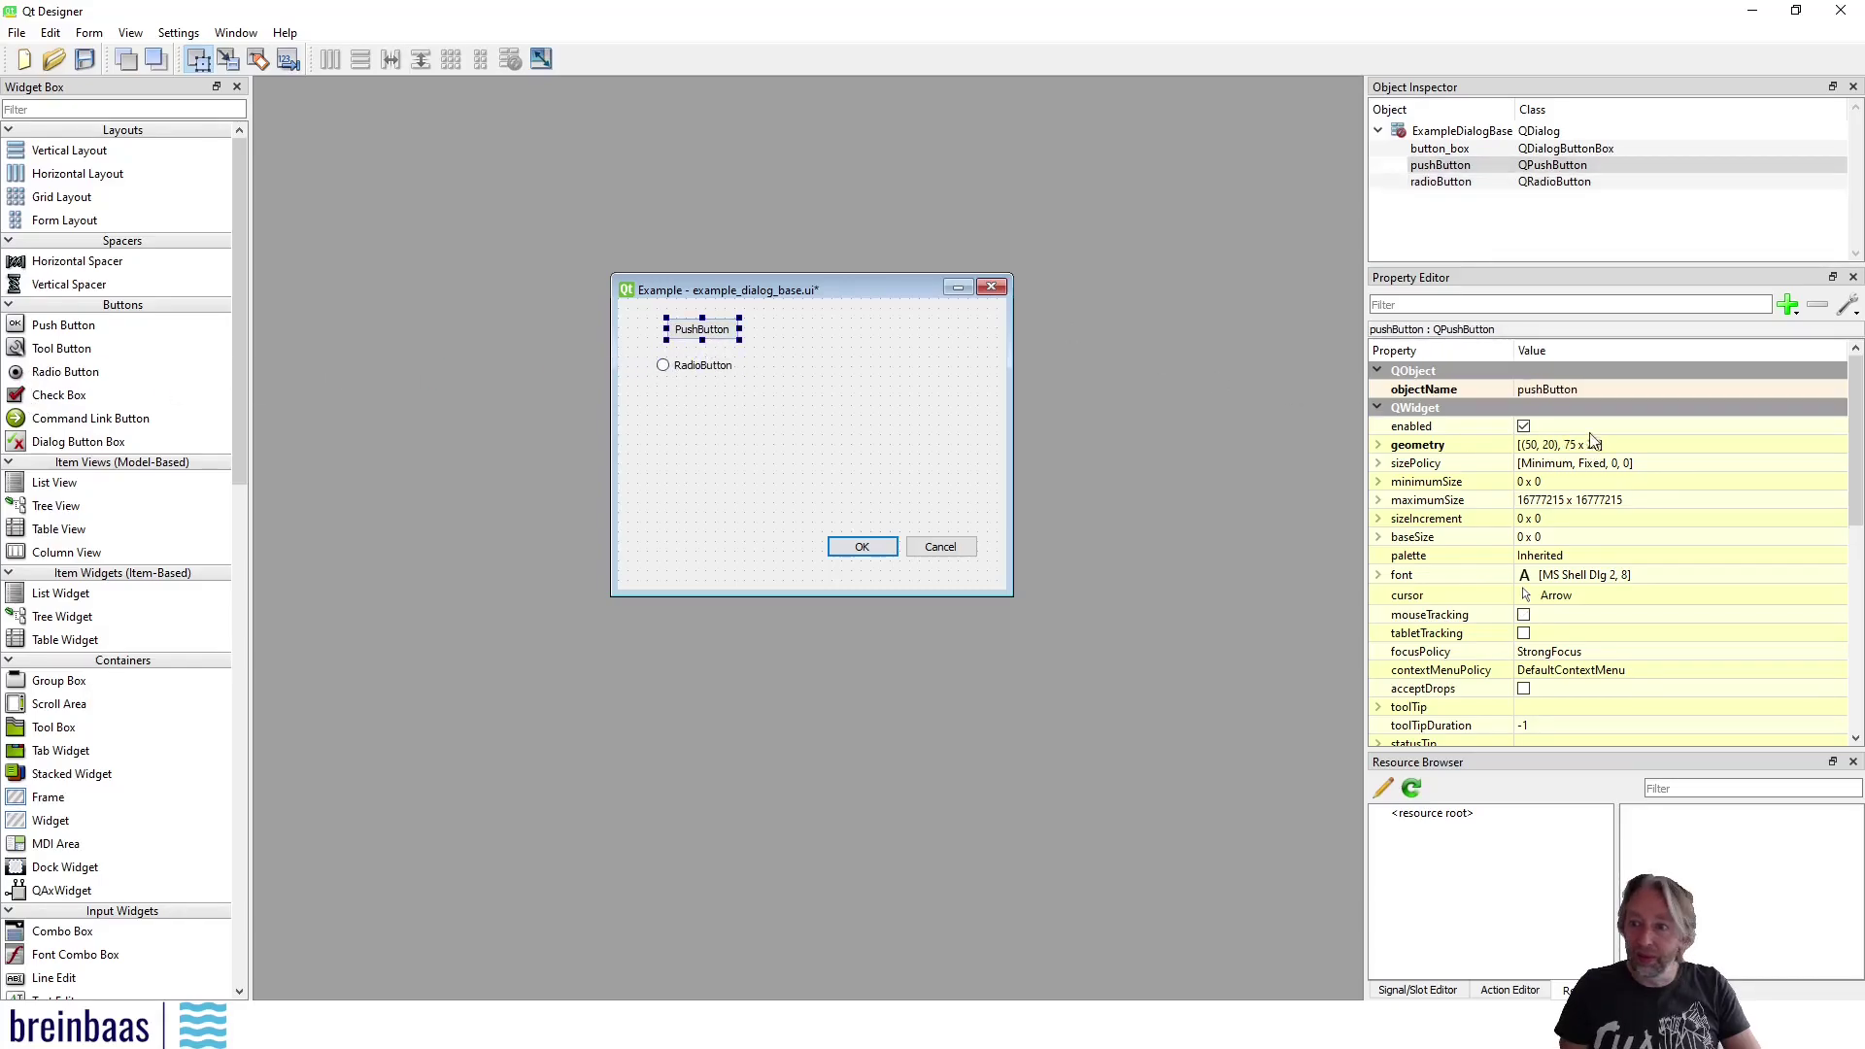
{"action": "left_click", "coordinate": [1598, 389]}
{"action": "type", "text": "Hi"}
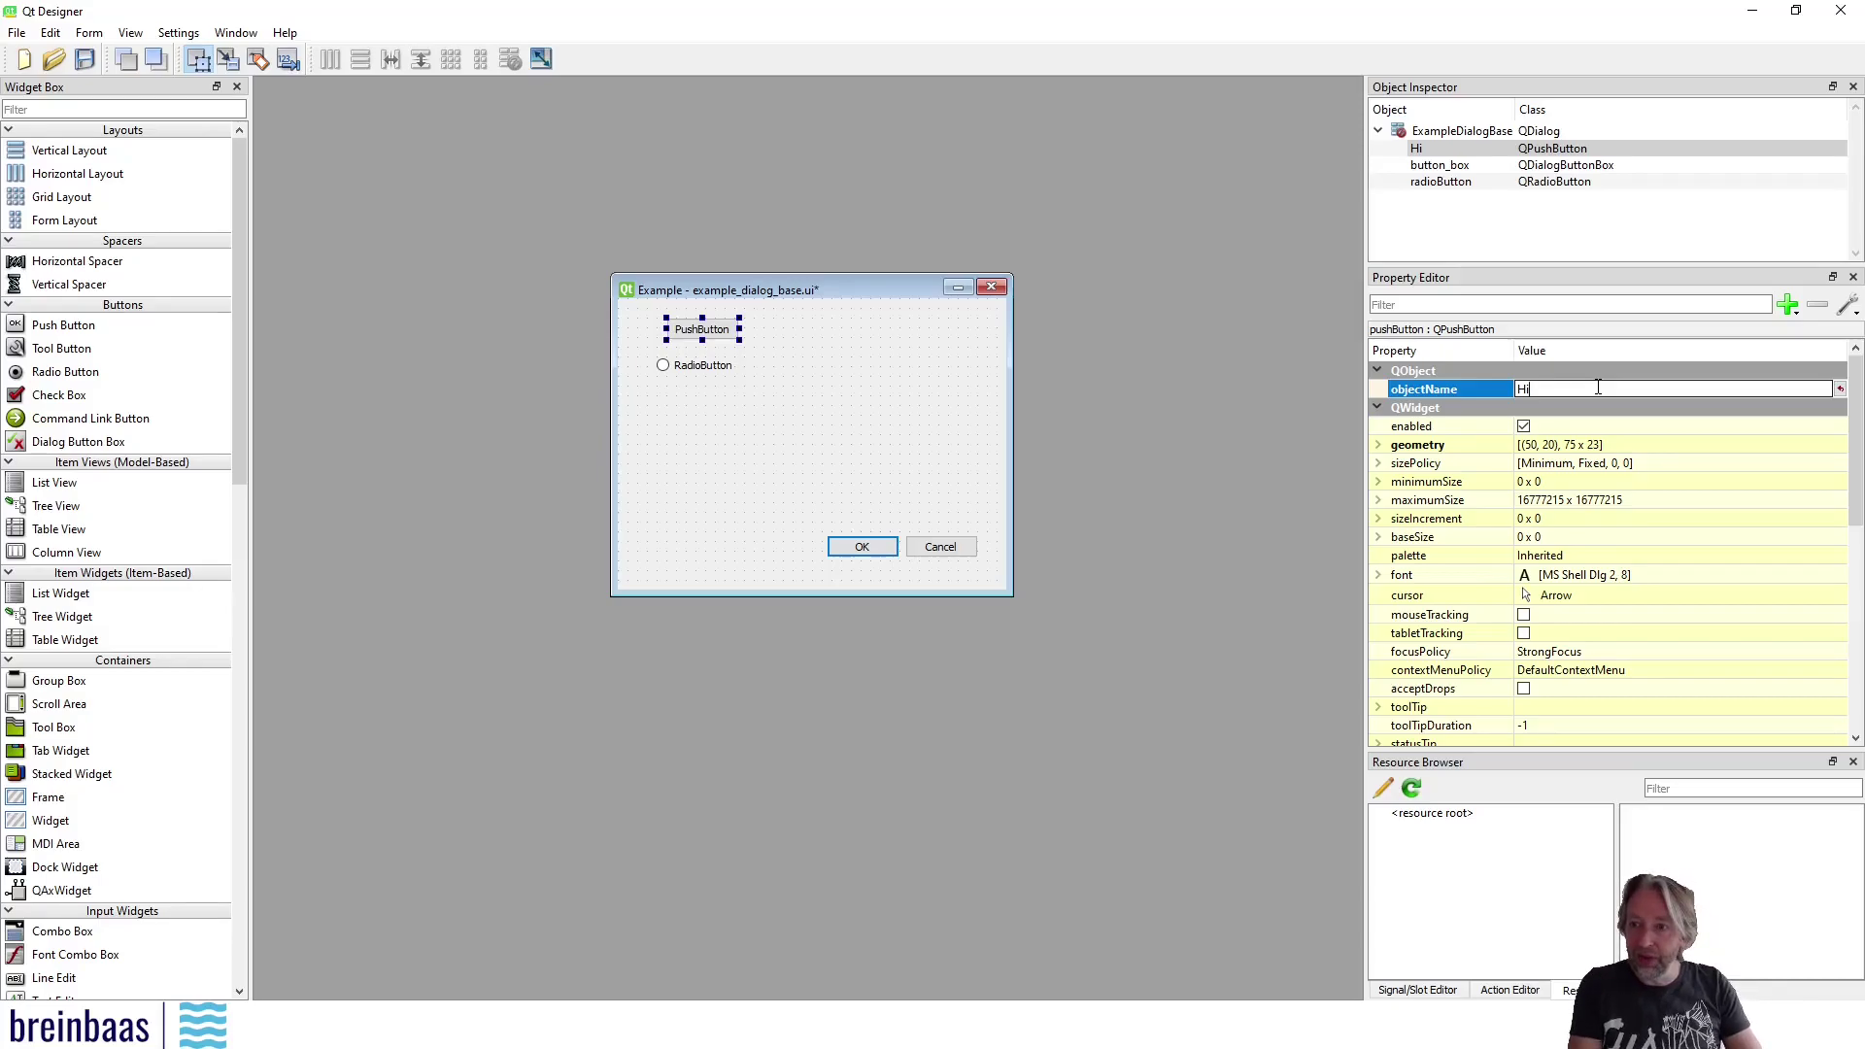
{"action": "key", "text": "BackSpace"}
{"action": "left_click_drag", "start_coordinate": [1857, 413], "coordinate": [1856, 556]}
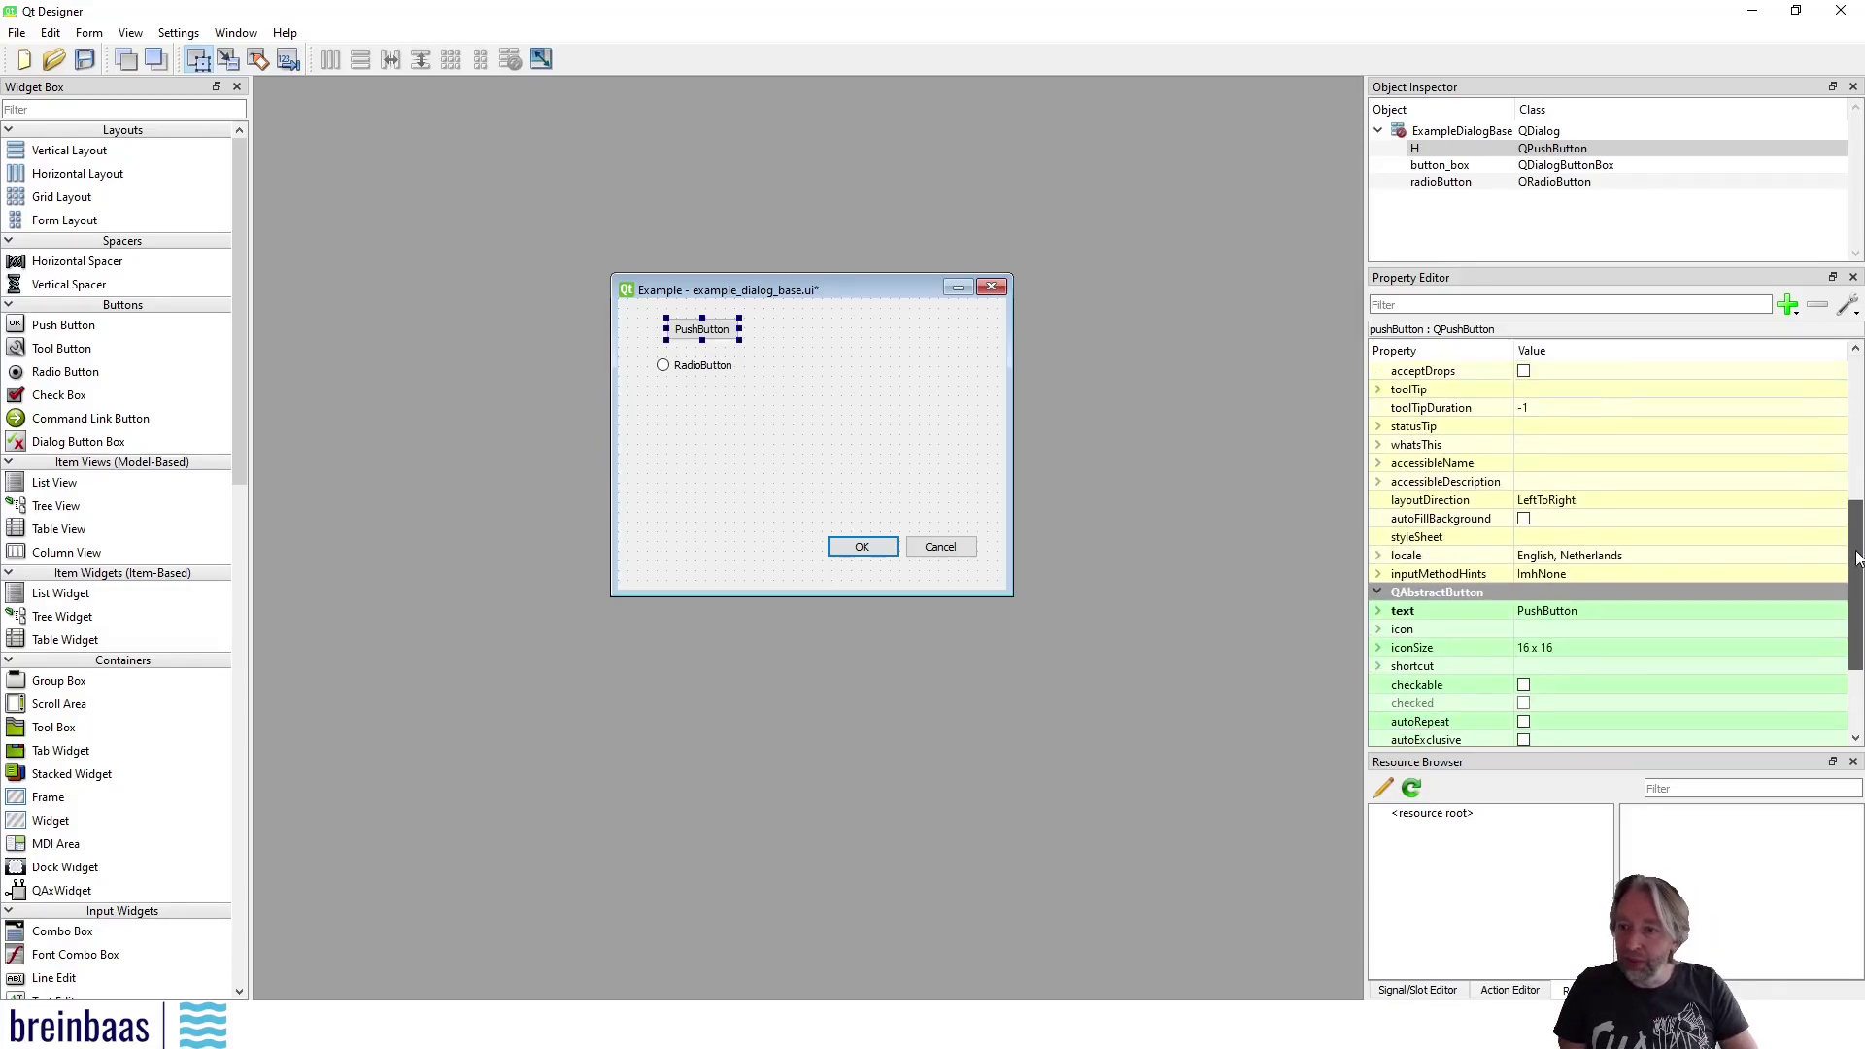
{"action": "left_click", "coordinate": [1602, 610]}
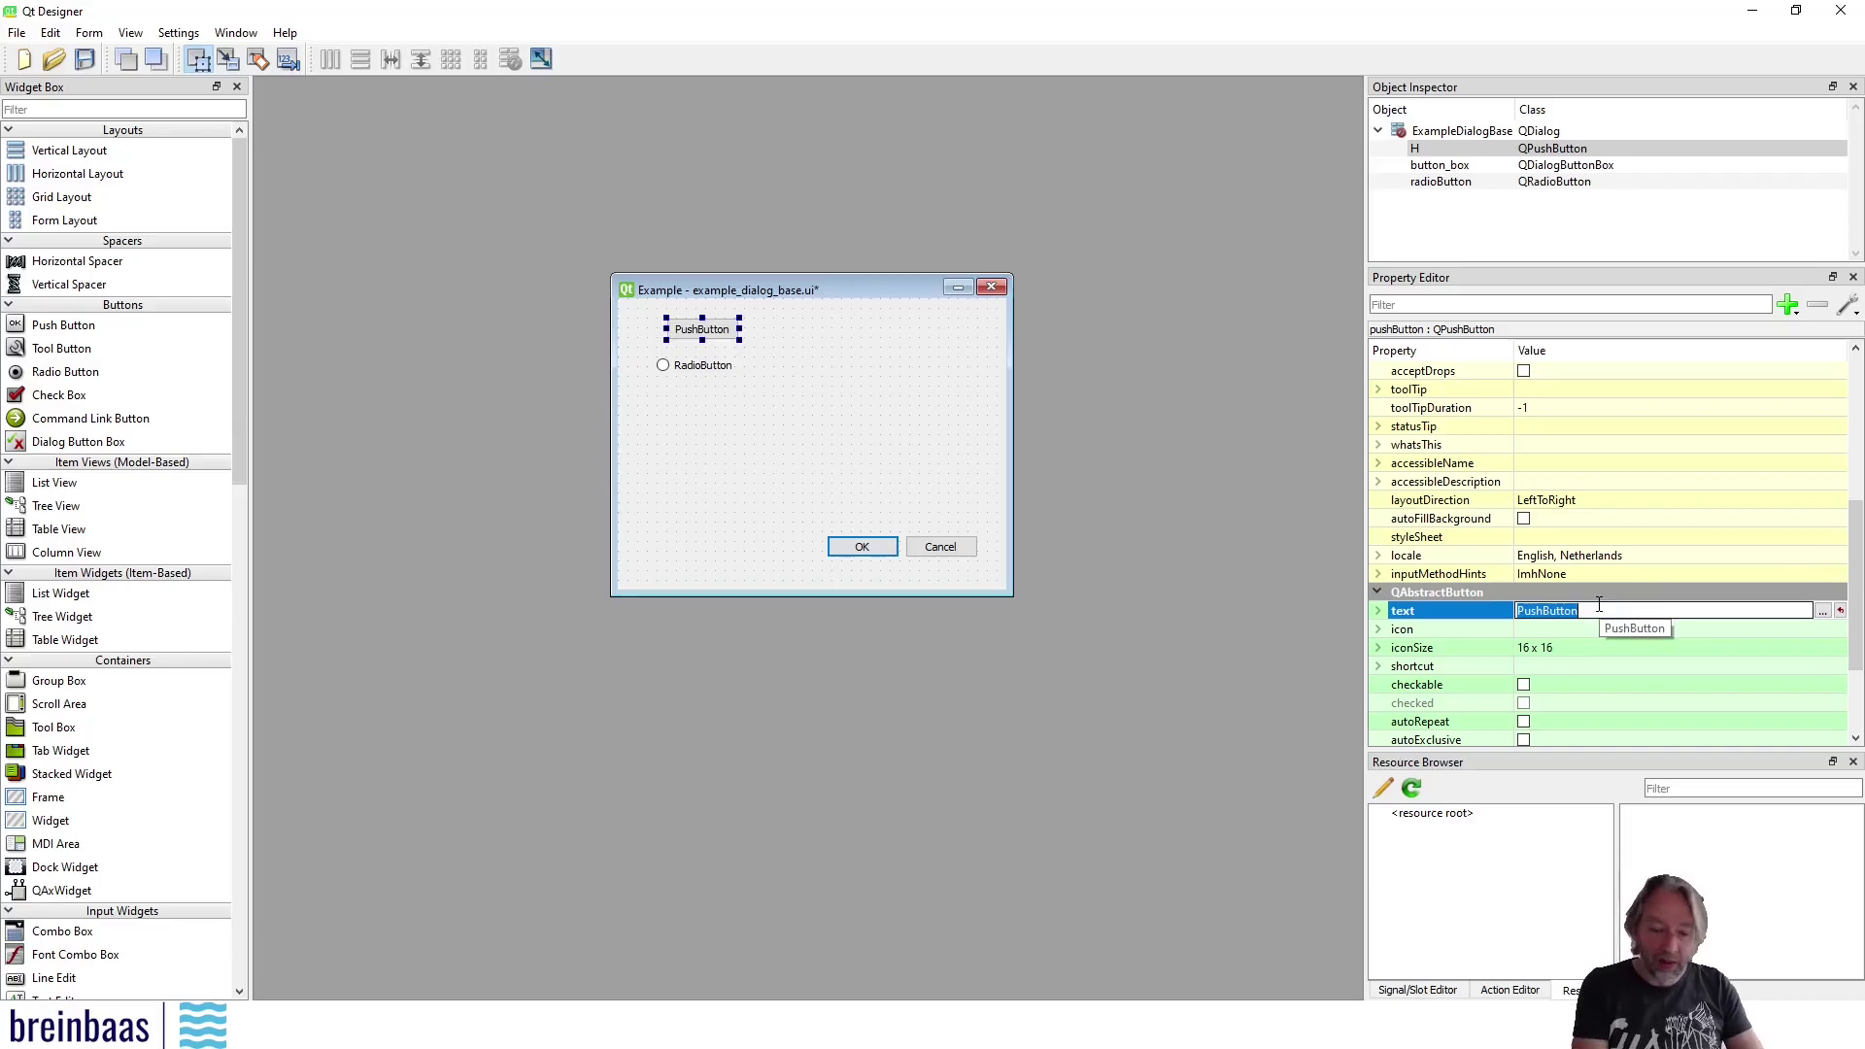
{"action": "type", "text": "Hi There"}
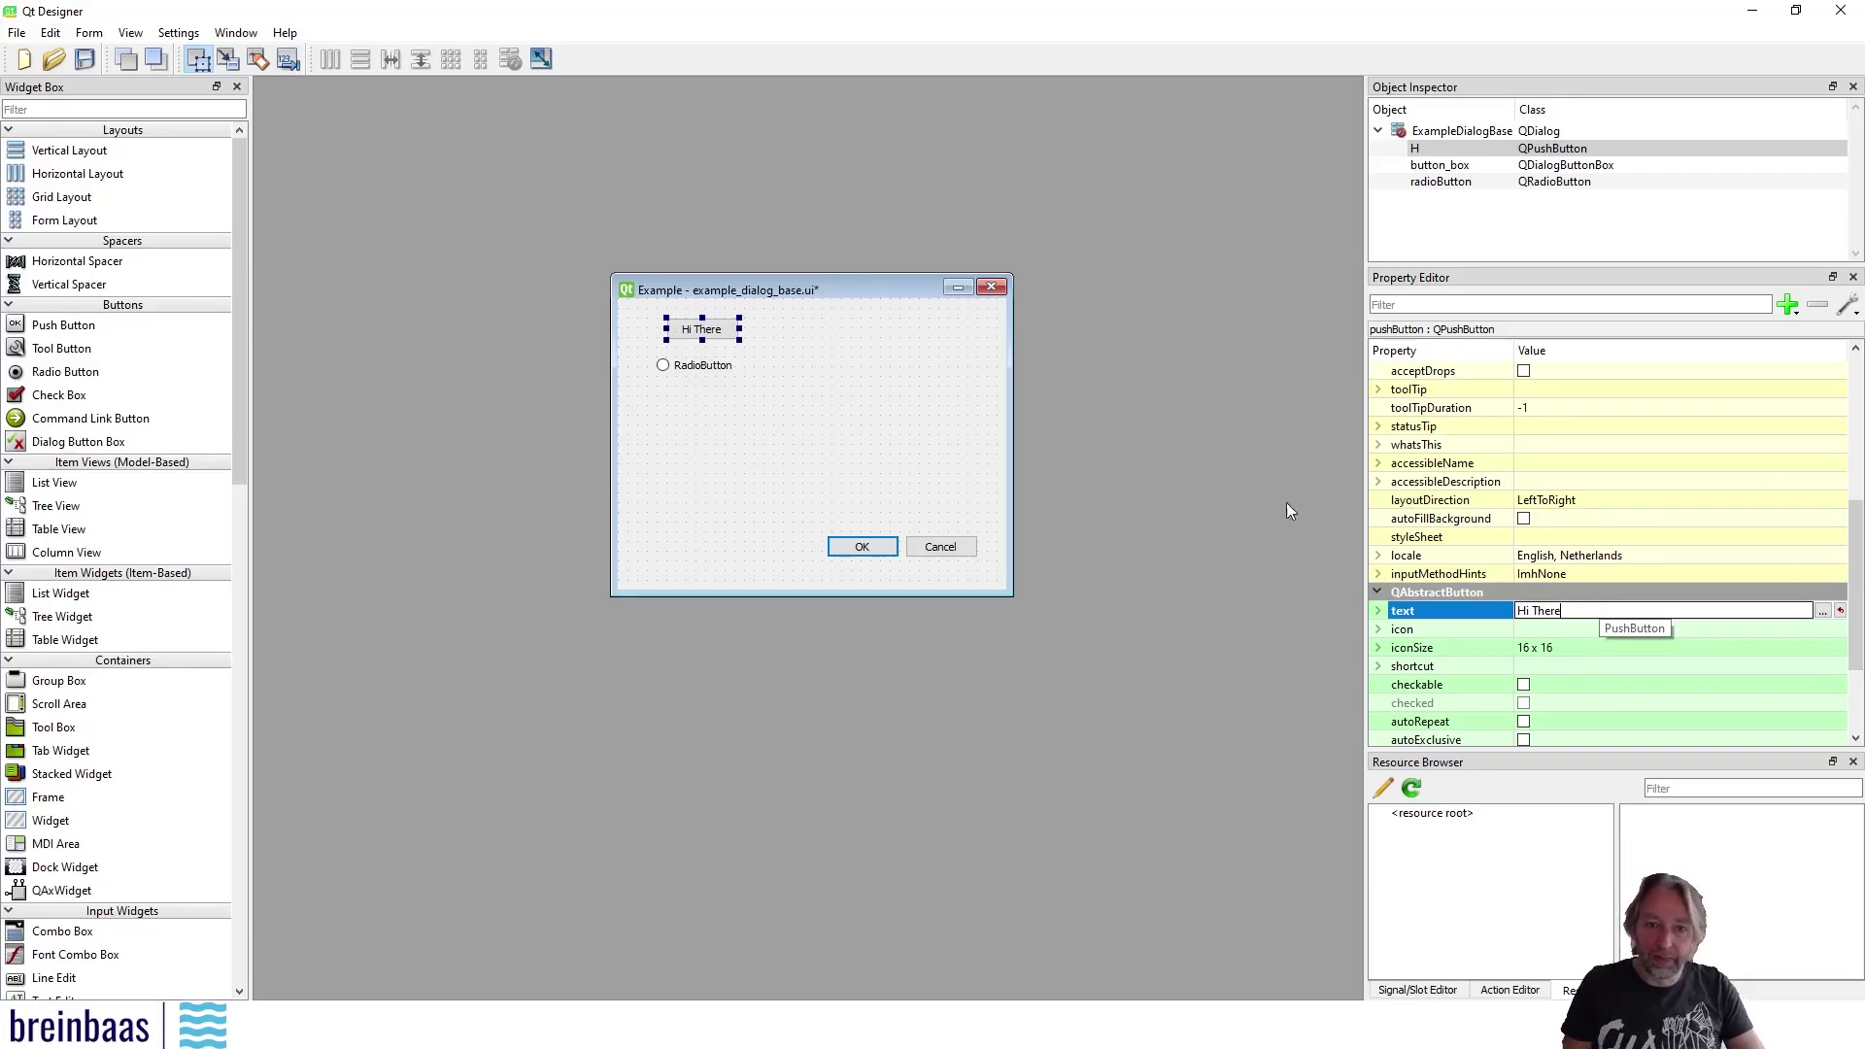
Caption the radio button 'Option' and save the form
{"action": "left_click", "coordinate": [715, 367]}
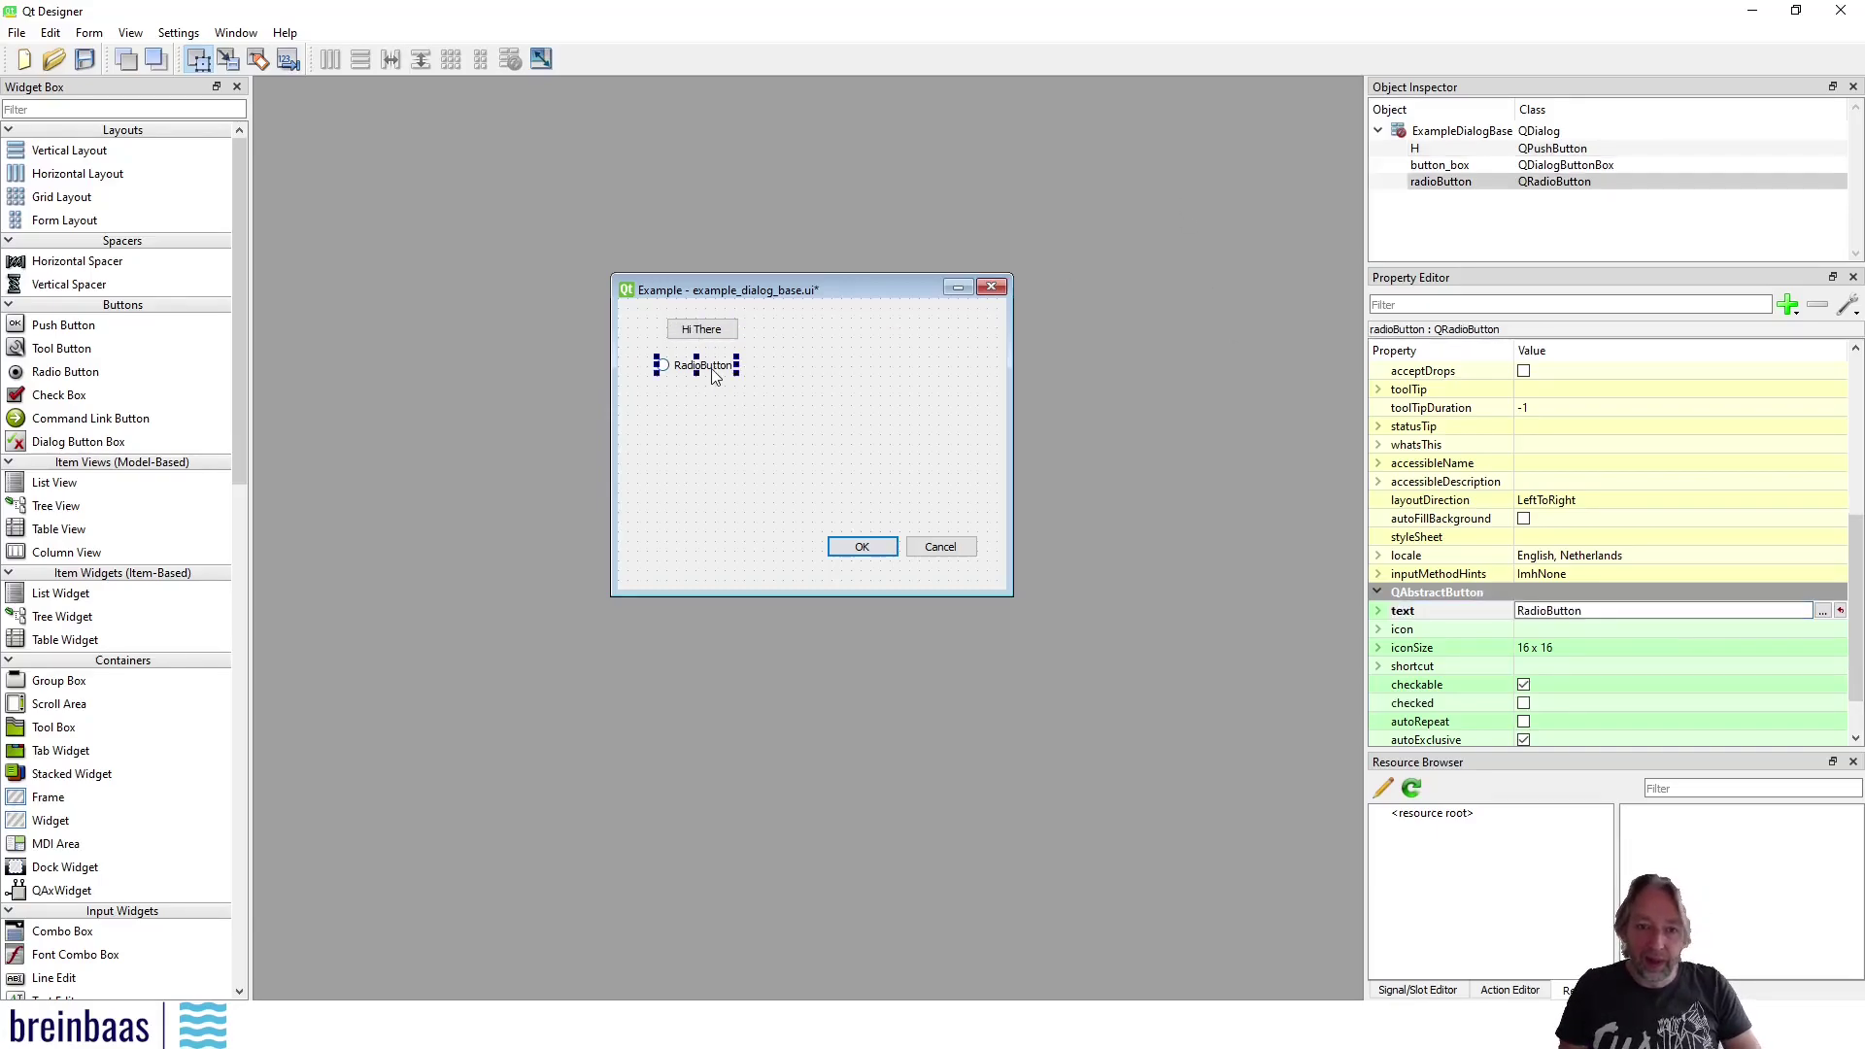
{"action": "left_click", "coordinate": [1612, 610]}
{"action": "type", "text": "Option"}
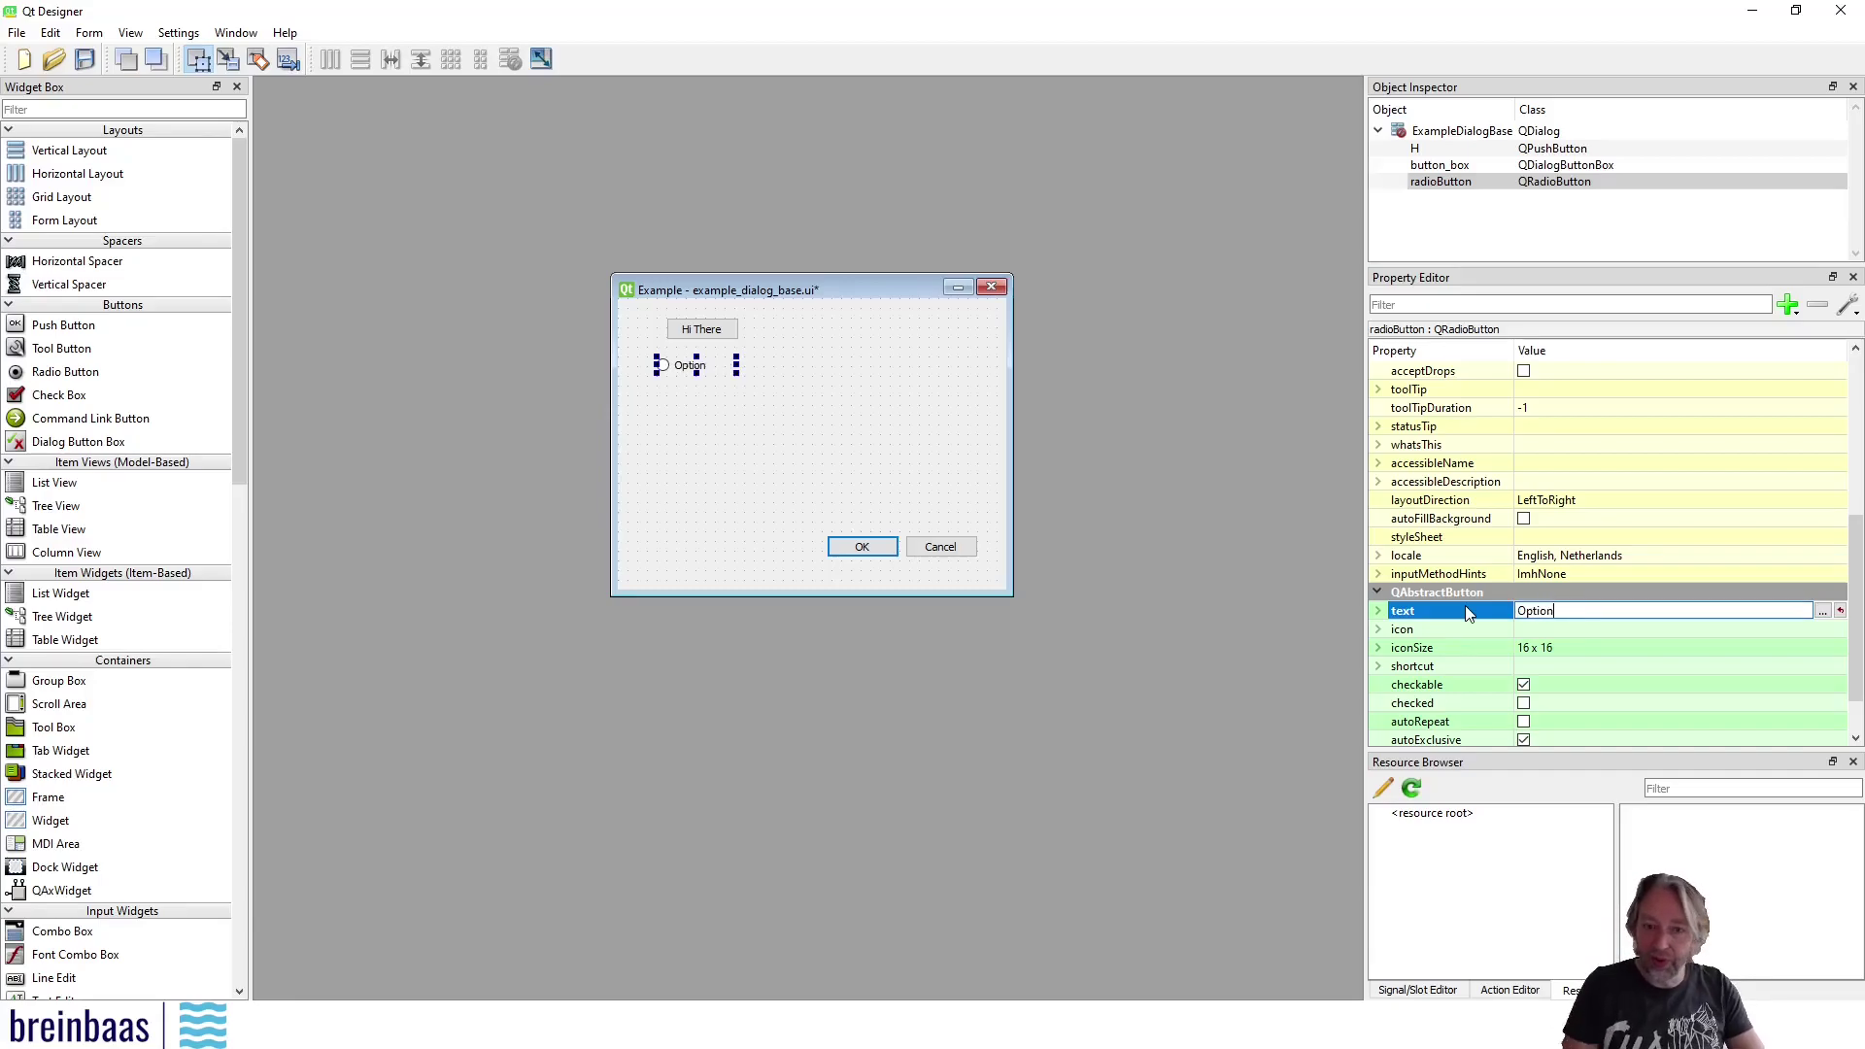
{"action": "left_click", "coordinate": [747, 410]}
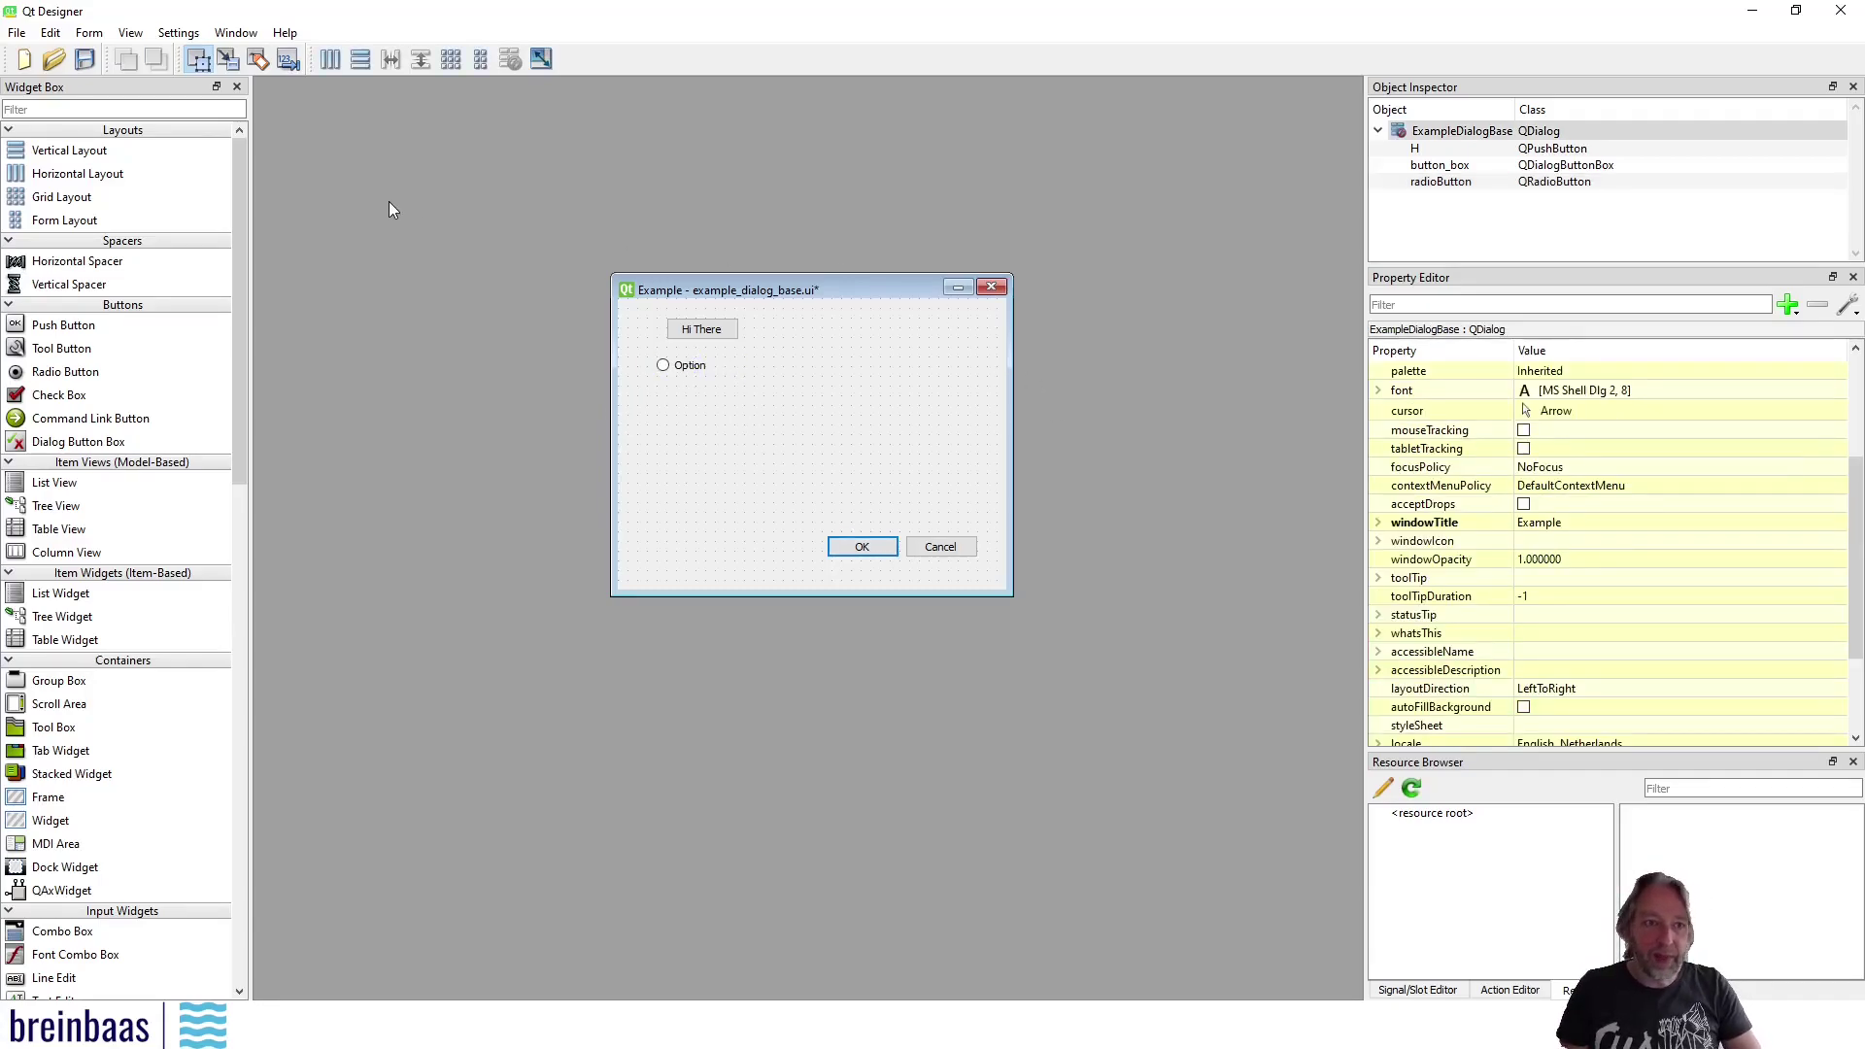
{"action": "left_click", "coordinate": [87, 60]}
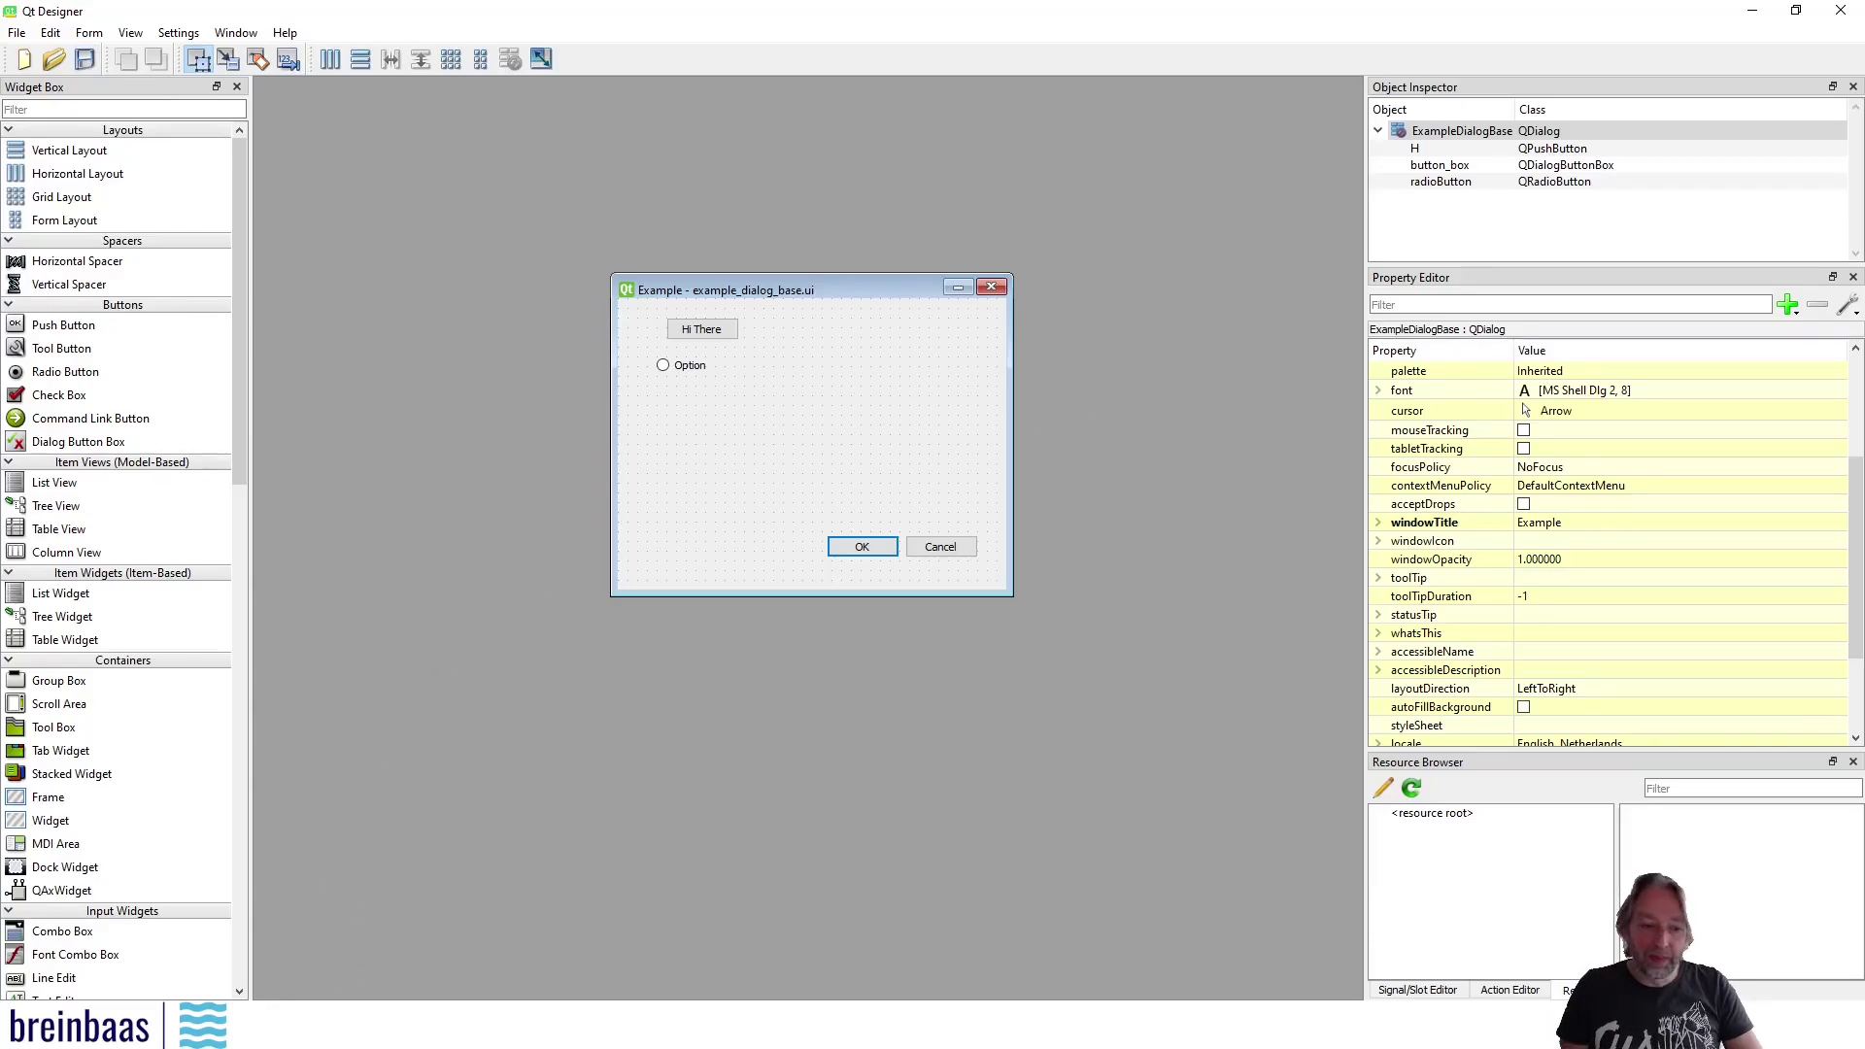
Confirm in QGIS that the Example dialog is still unchanged
{"action": "left_click", "coordinate": [351, 1027]}
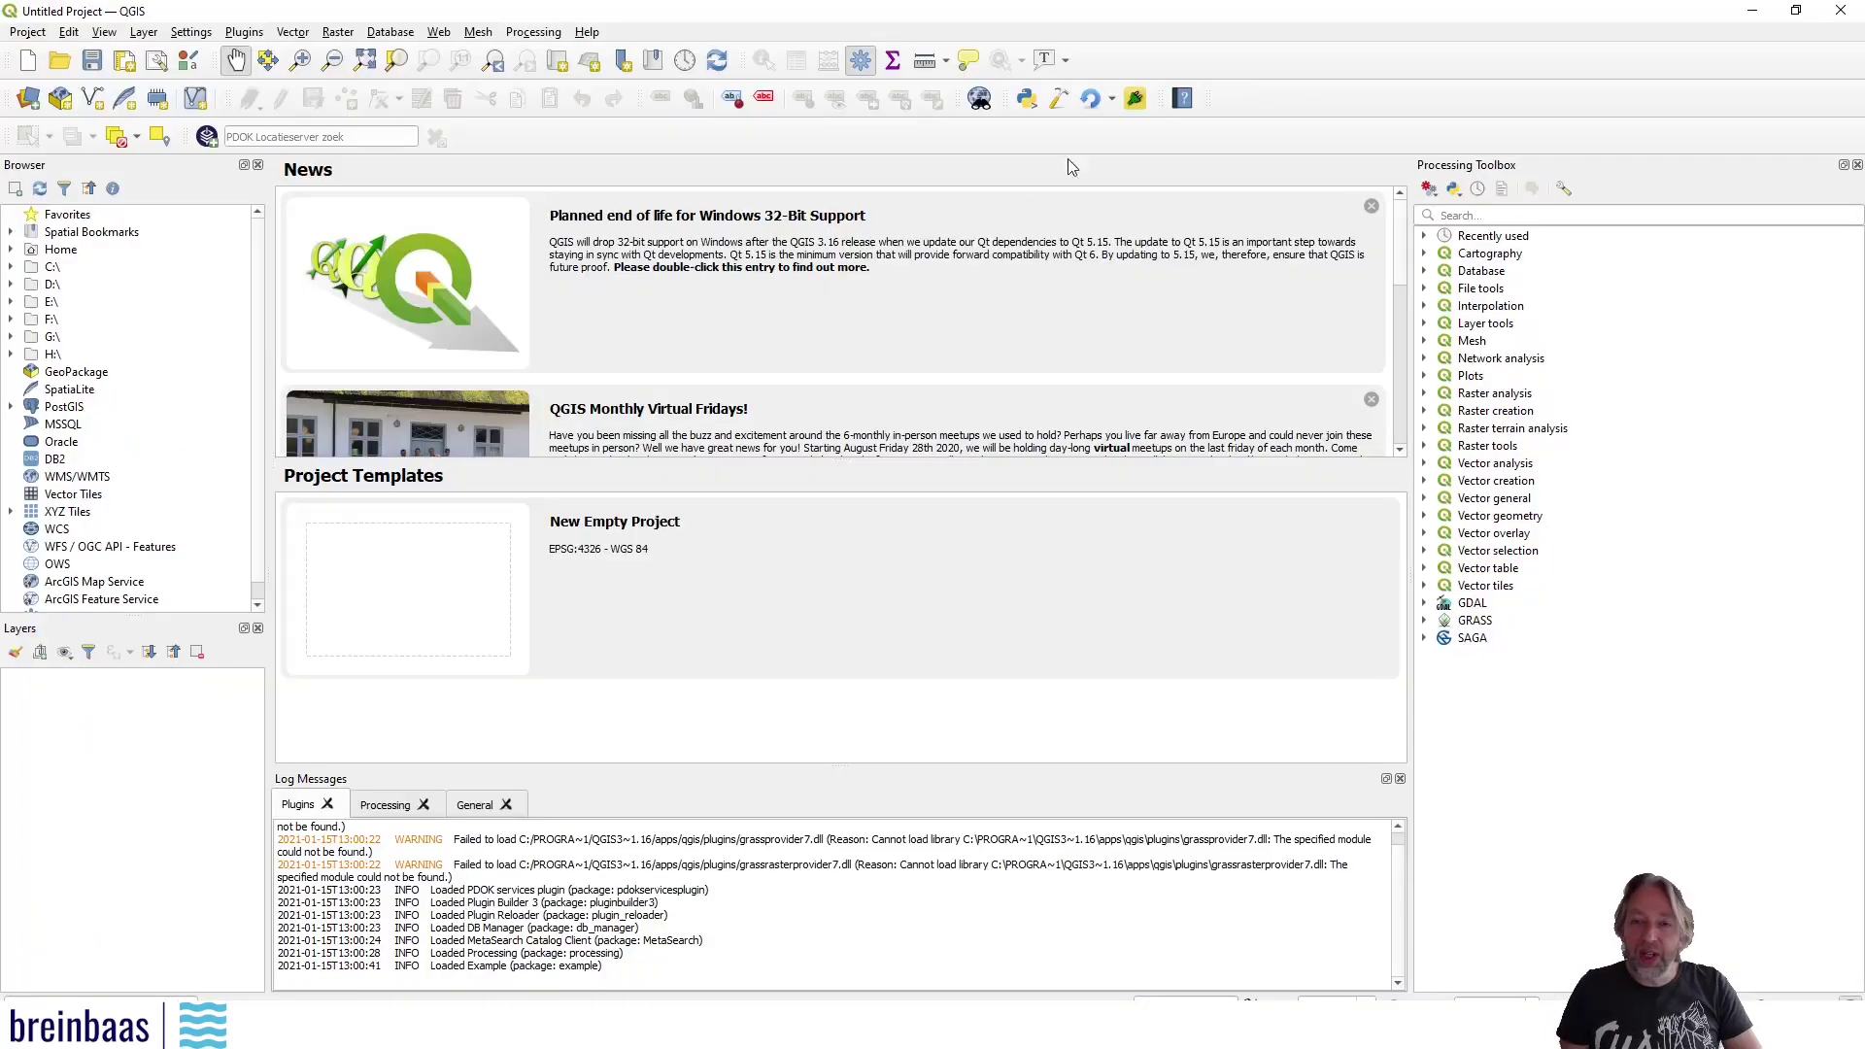
{"action": "left_click", "coordinate": [1138, 101]}
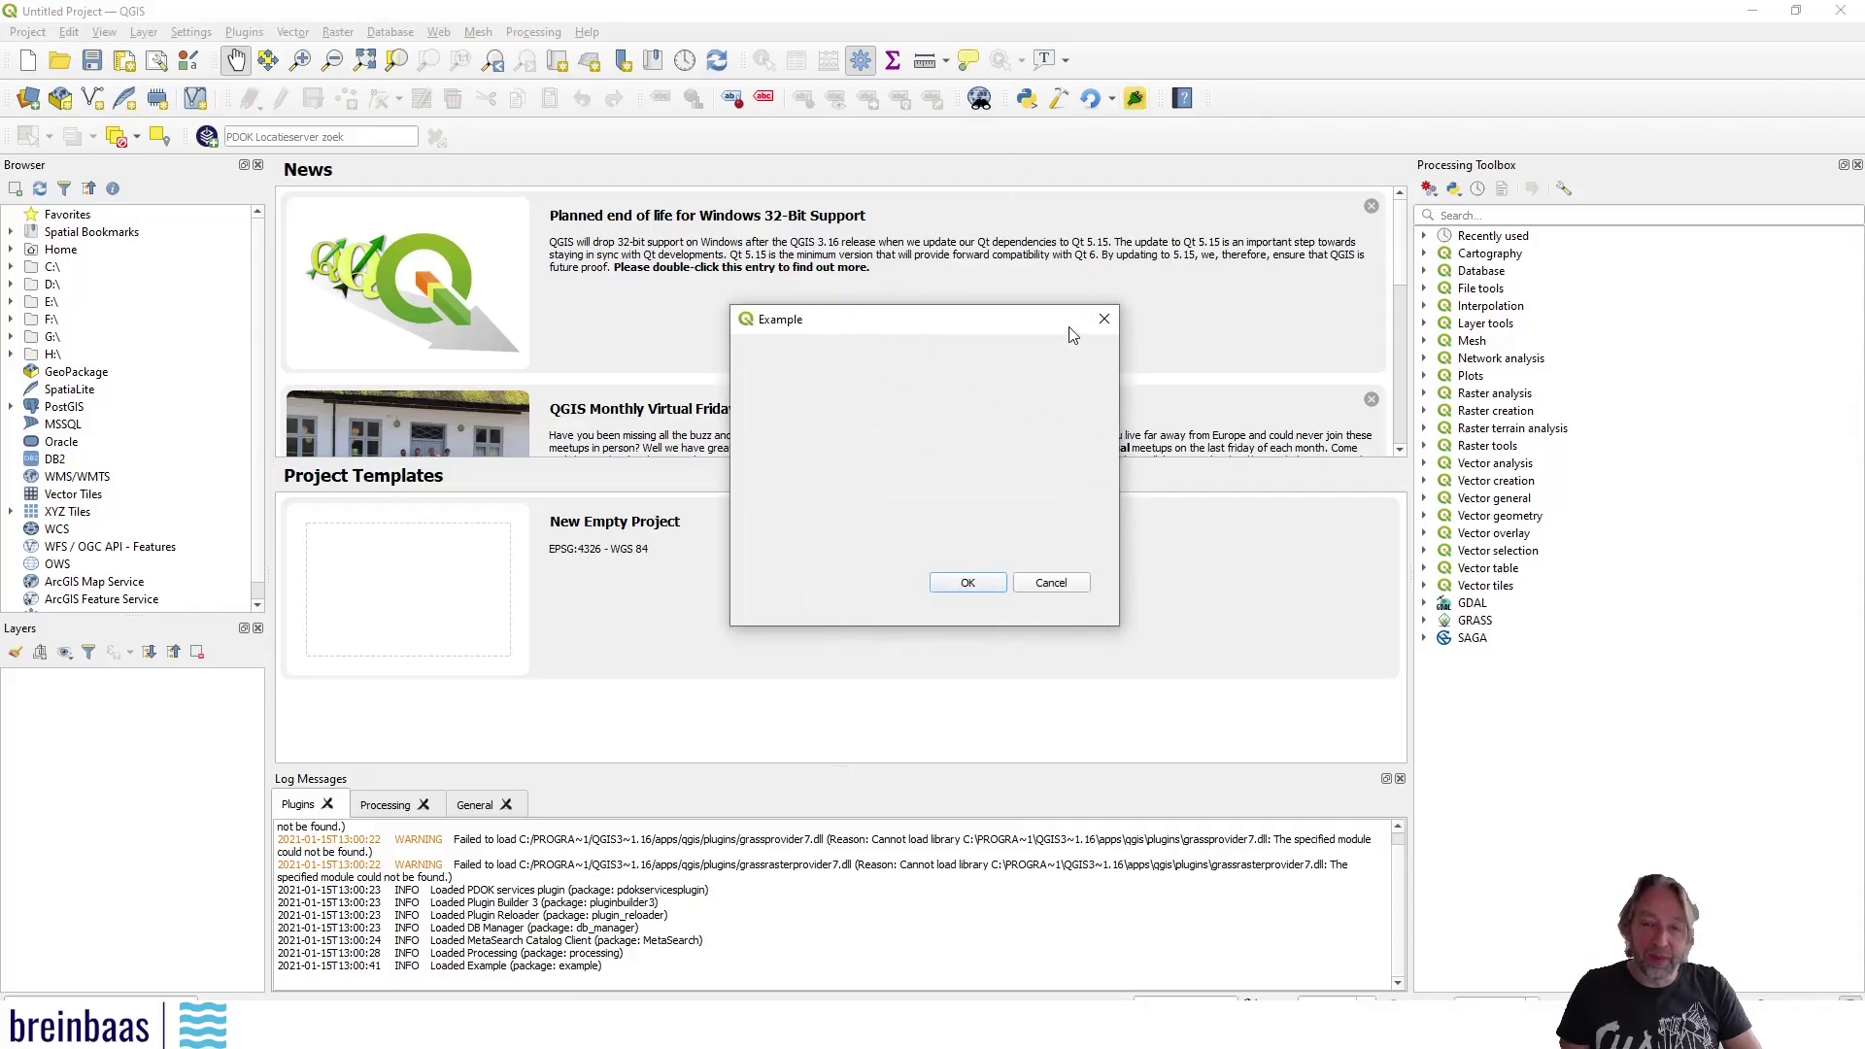
{"action": "left_click", "coordinate": [1102, 322]}
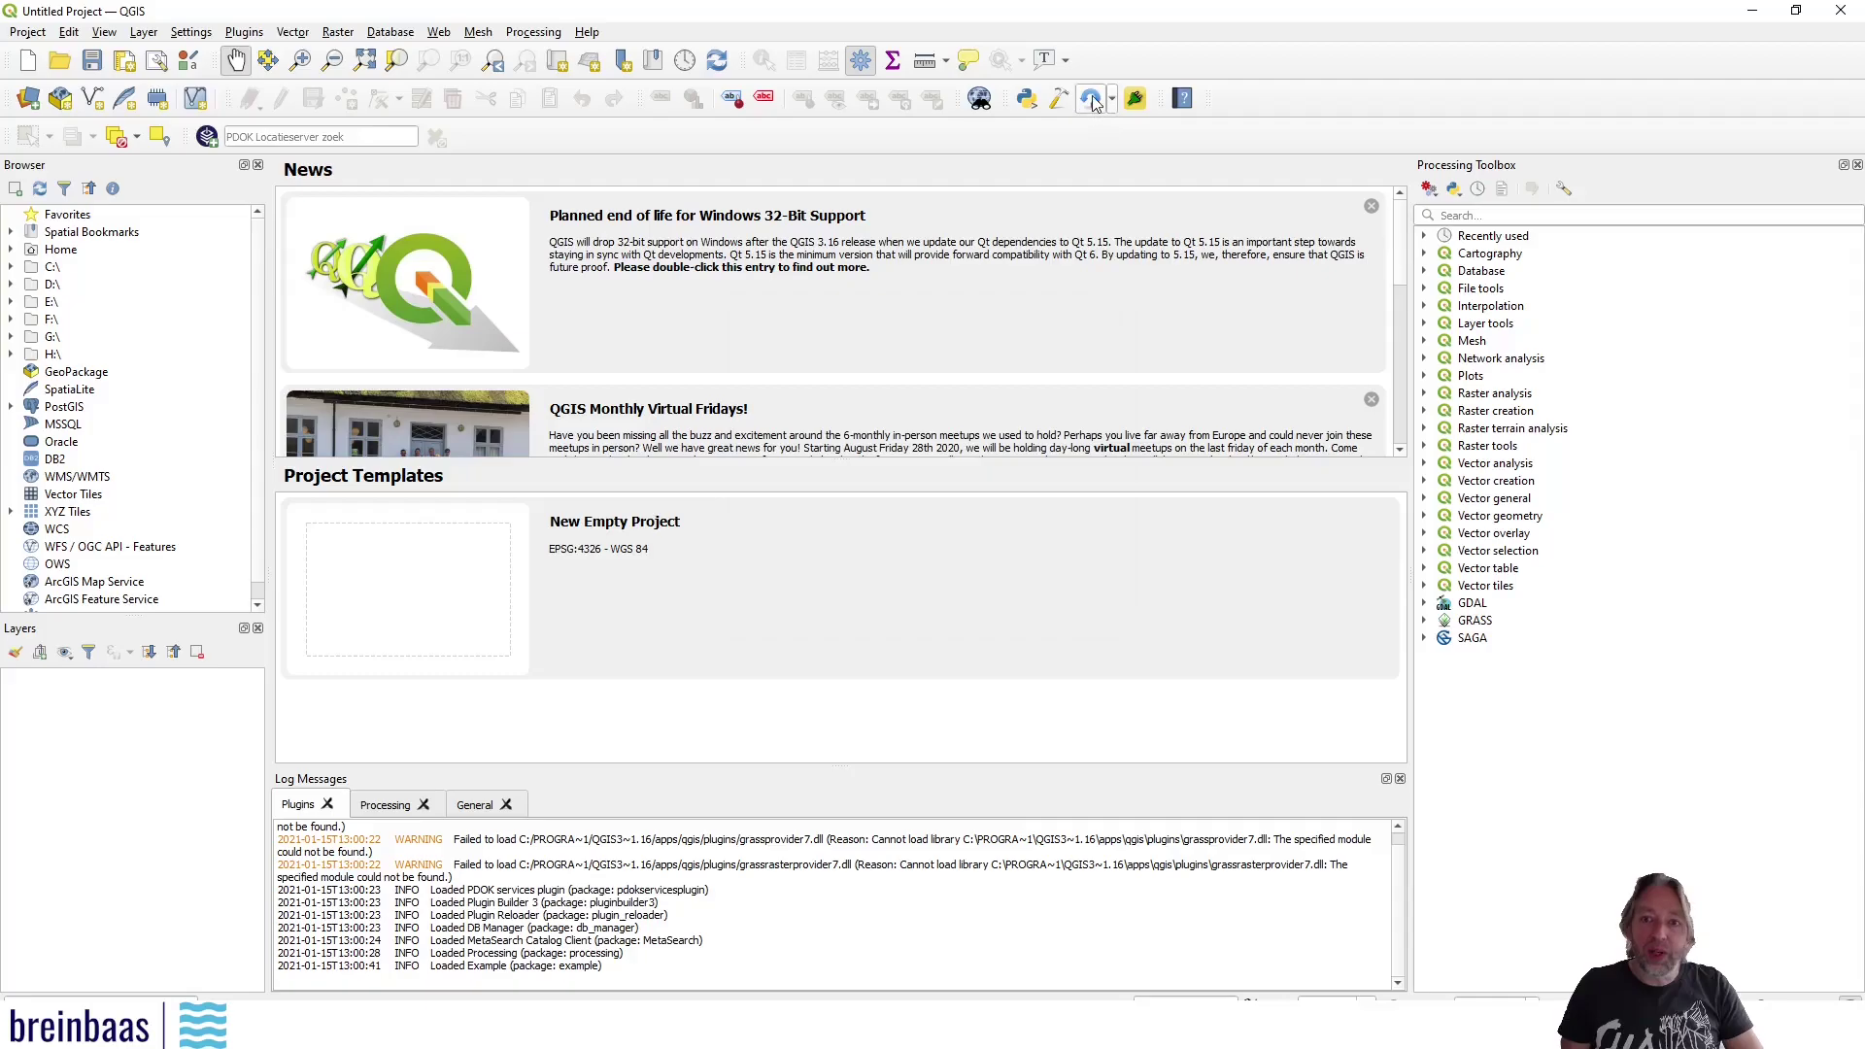
Configure Plugin Reloader to target the 'example' plugin
{"action": "left_click", "coordinate": [245, 32]}
{"action": "mouse_move", "coordinate": [297, 173]}
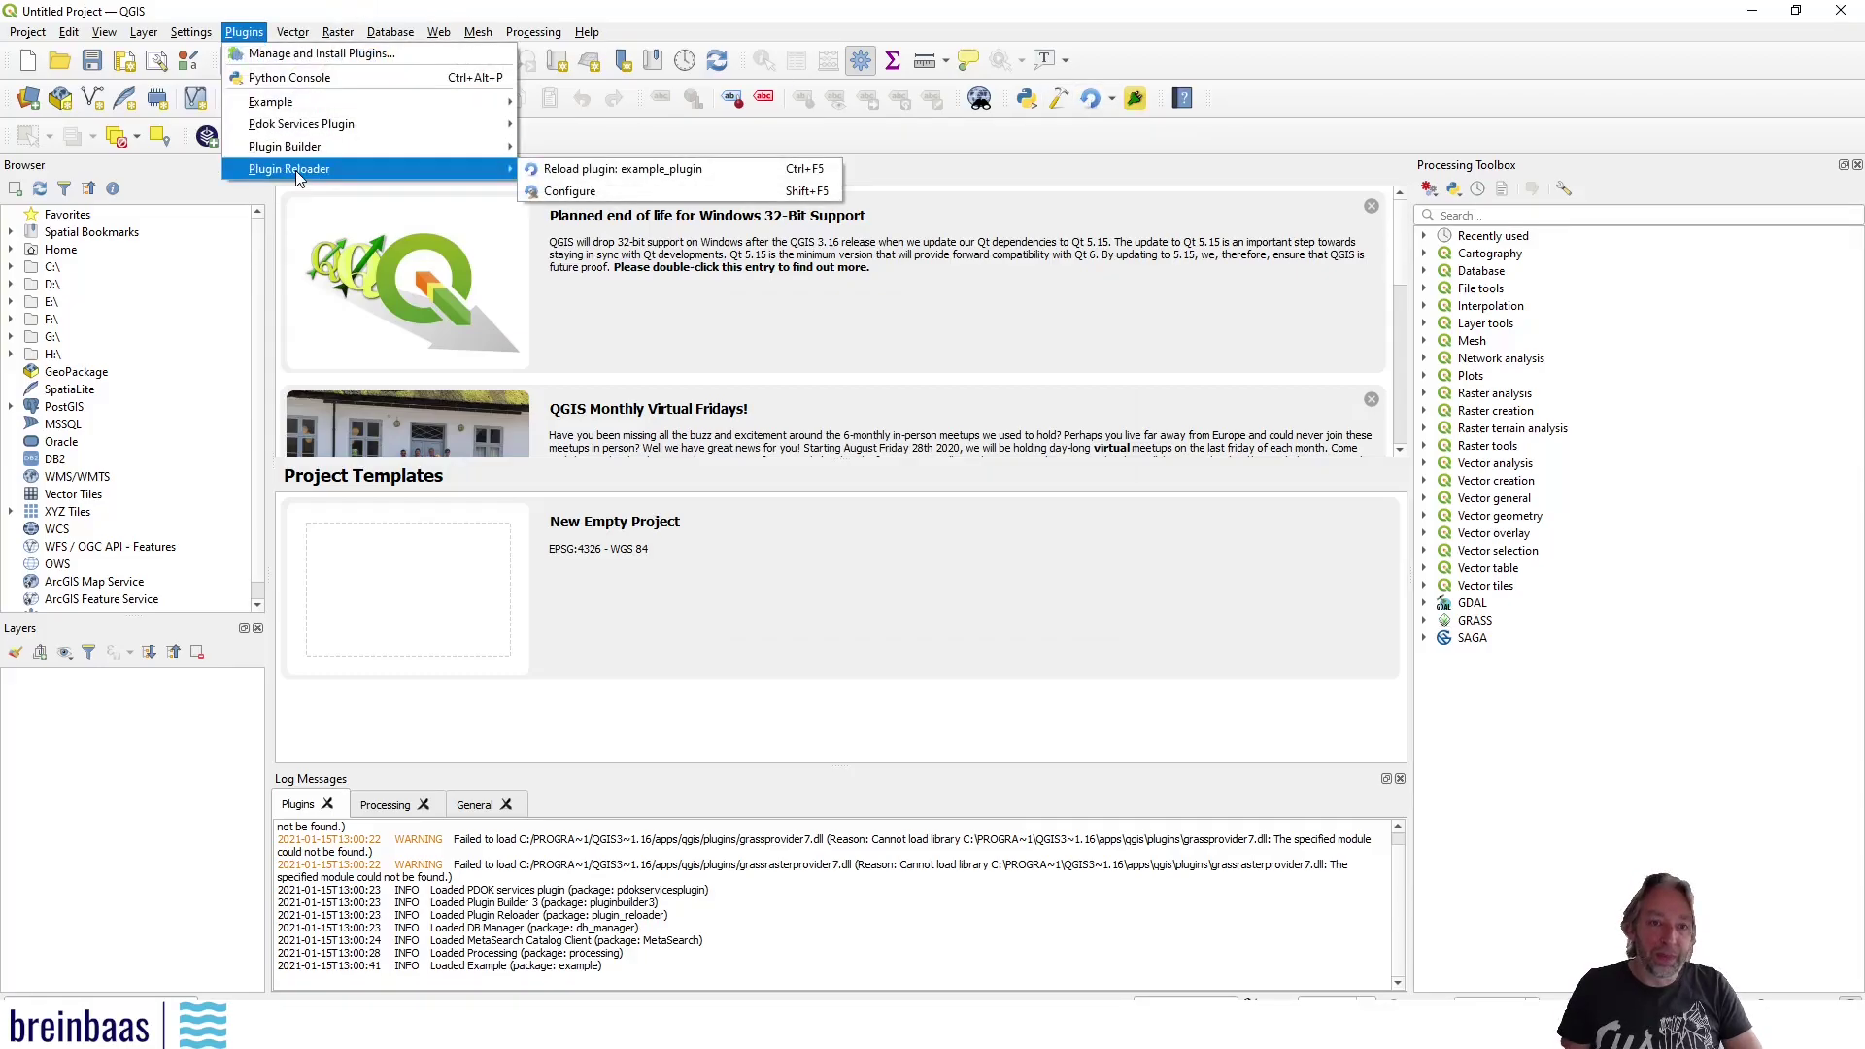
{"action": "left_click", "coordinate": [568, 191]}
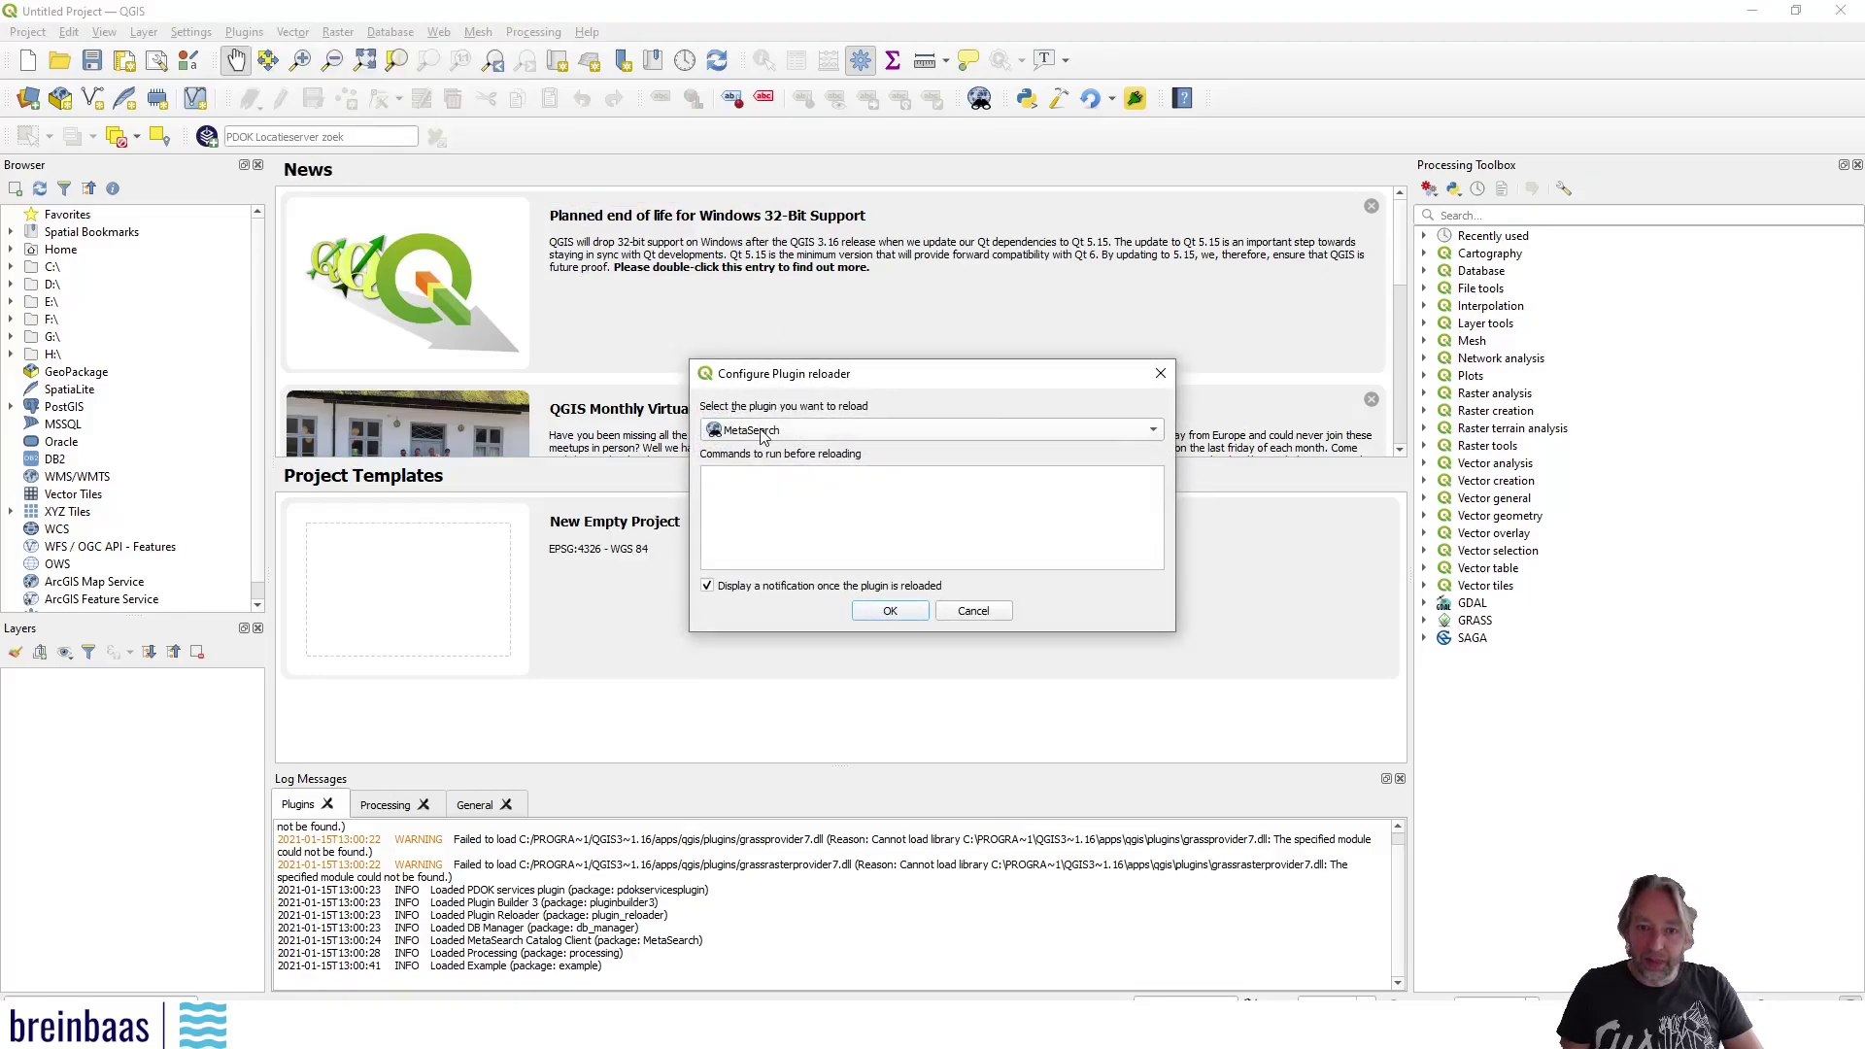
{"action": "left_click", "coordinate": [1158, 434]}
{"action": "left_click", "coordinate": [804, 471]}
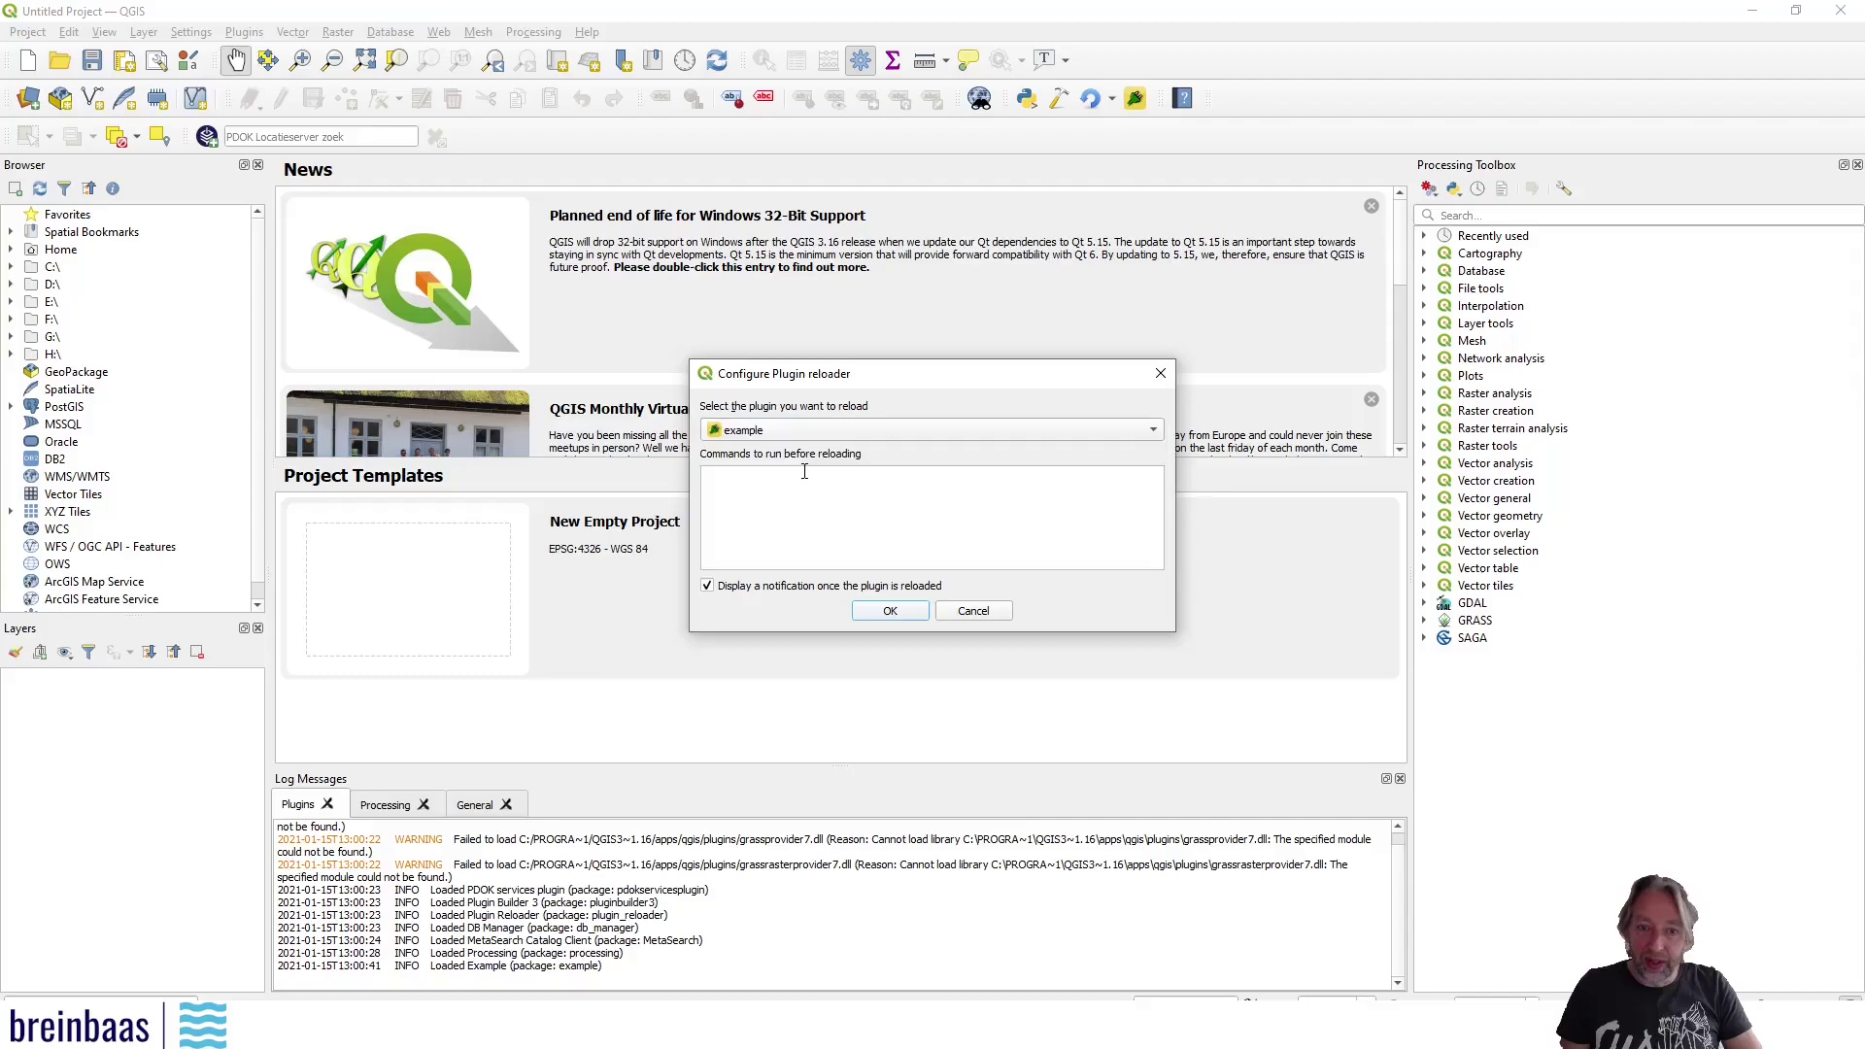
{"action": "left_click", "coordinate": [898, 613]}
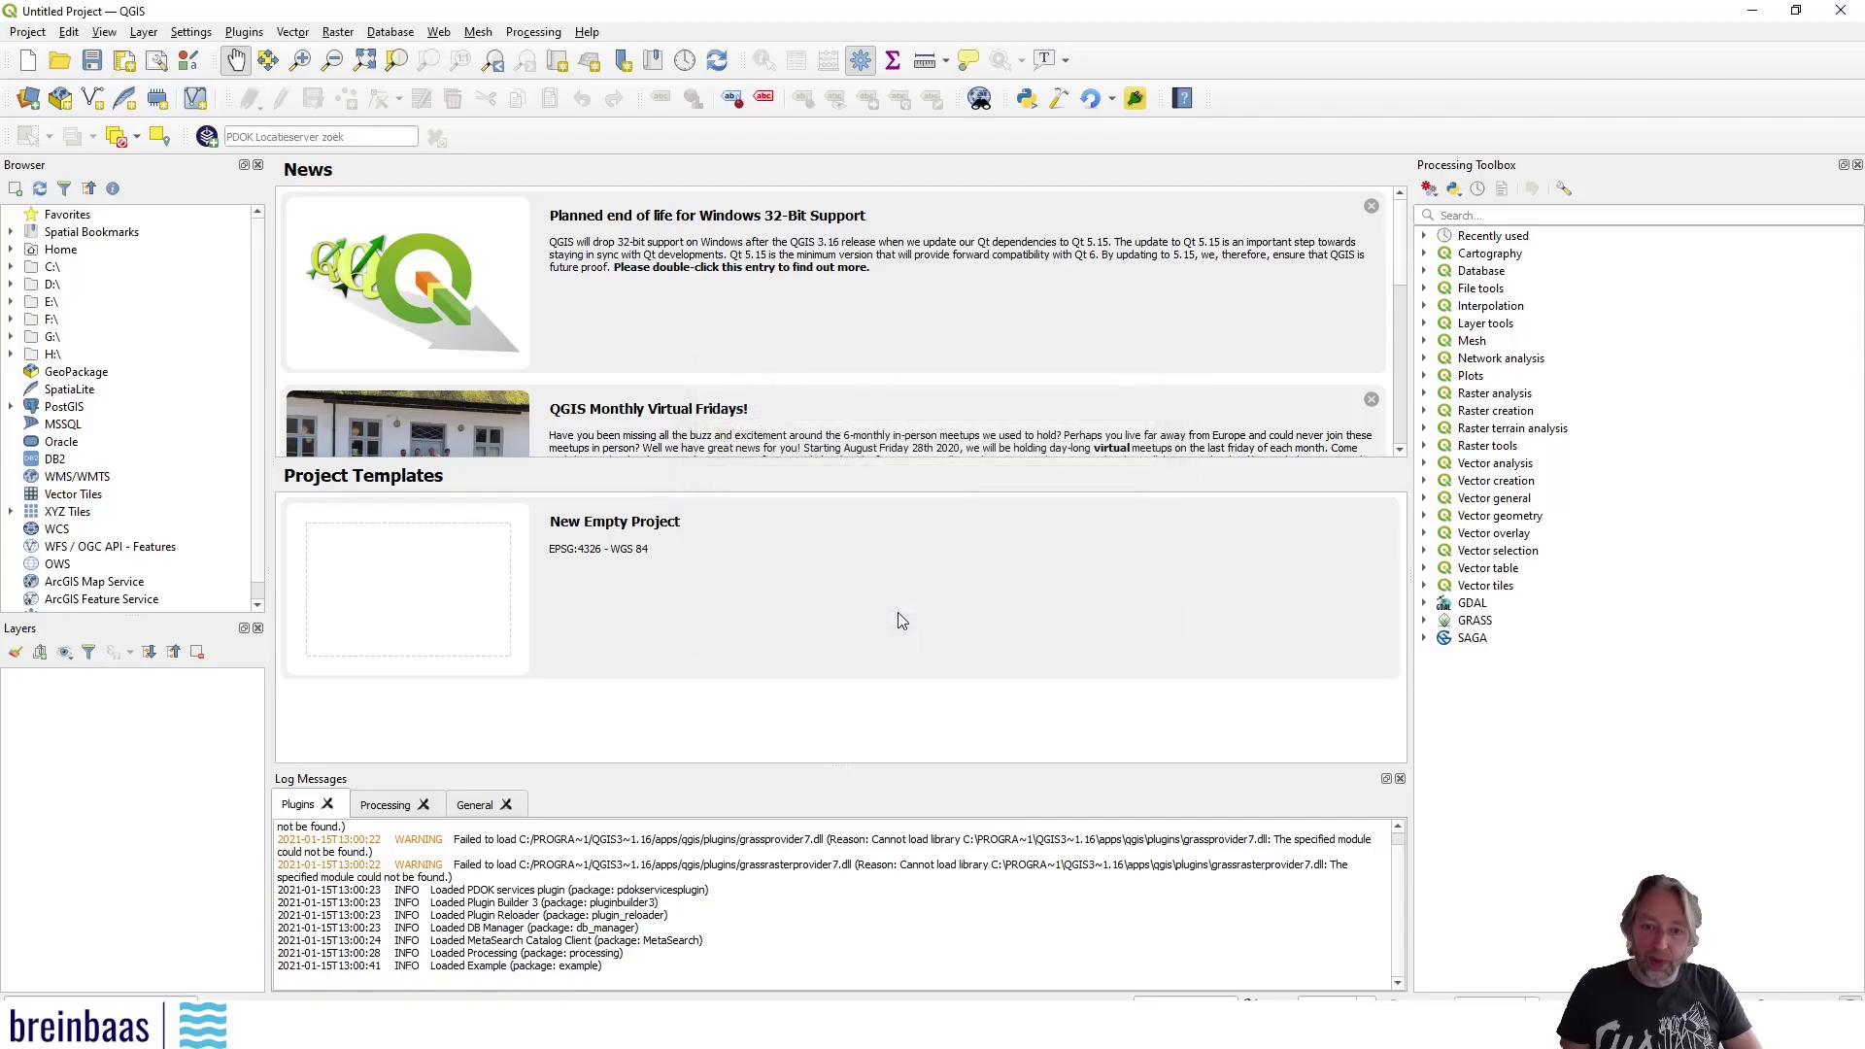
Reload the example plugin, open its dialog, and try ticking the new Option radio button
{"action": "left_click", "coordinate": [1090, 99]}
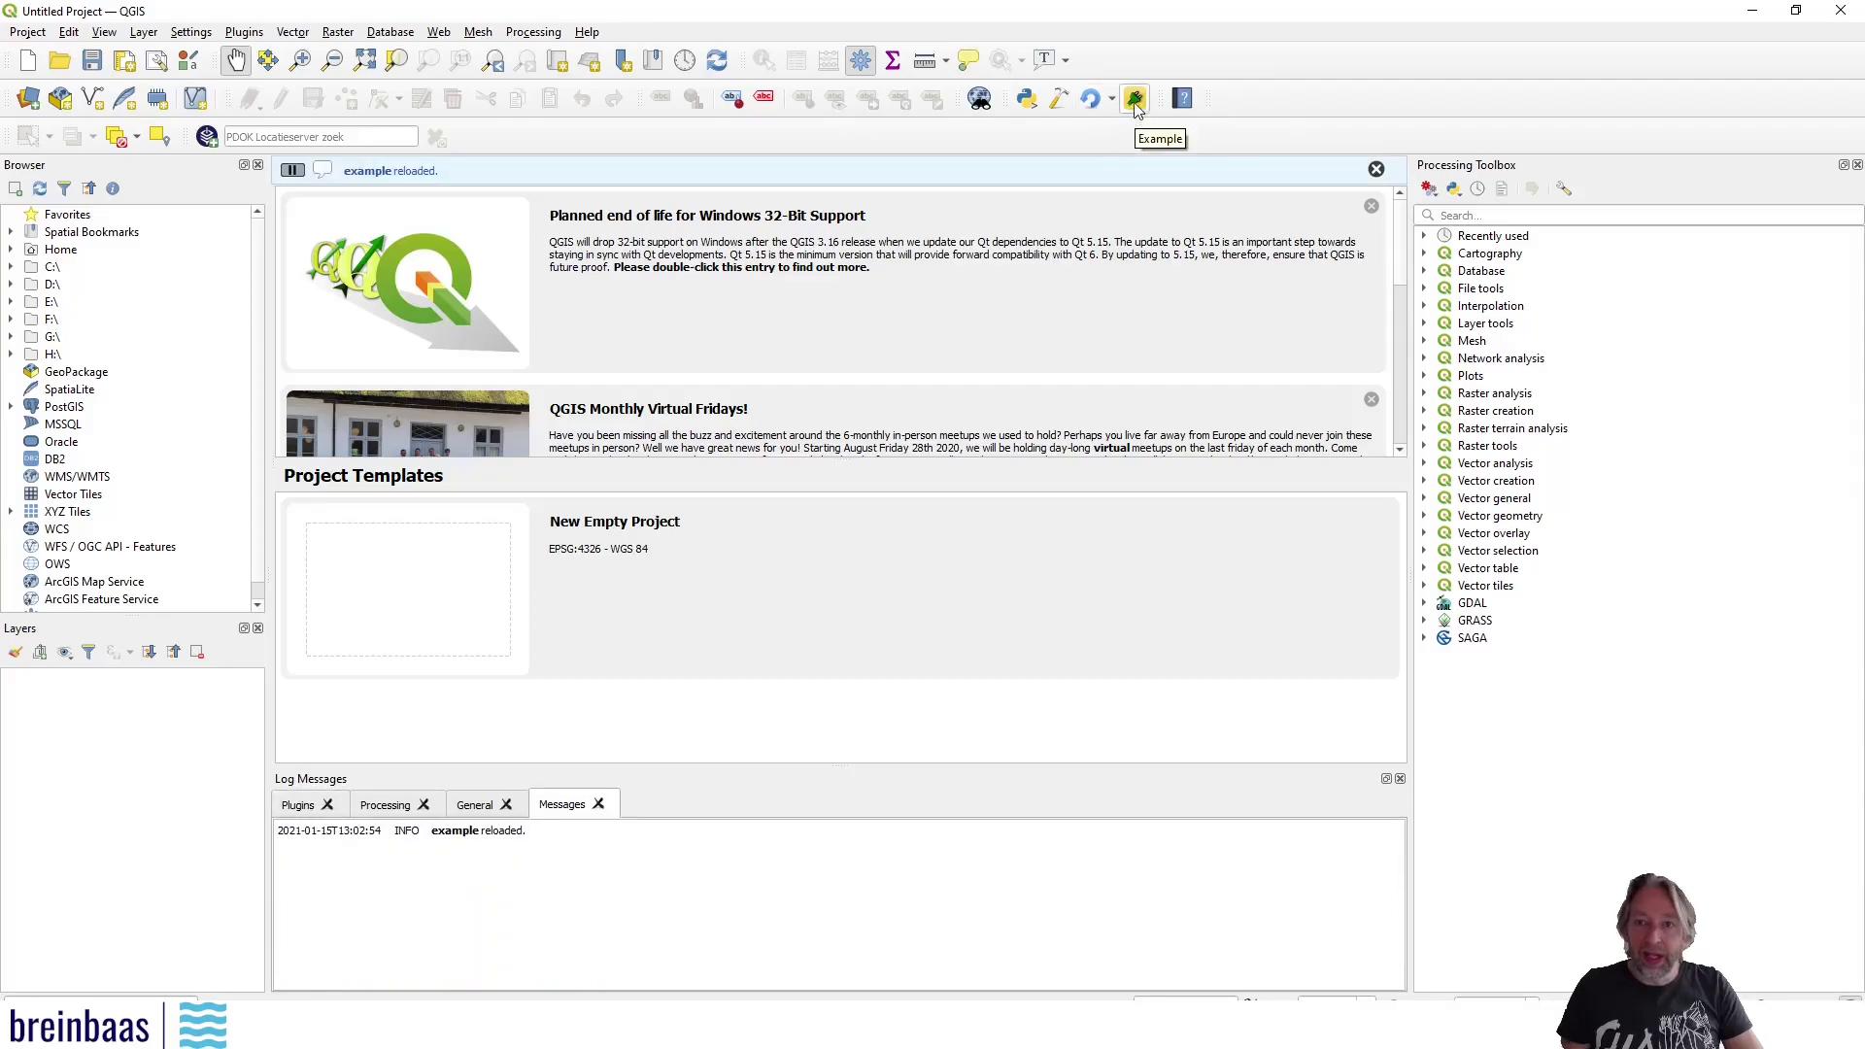
{"action": "left_click", "coordinate": [1135, 101]}
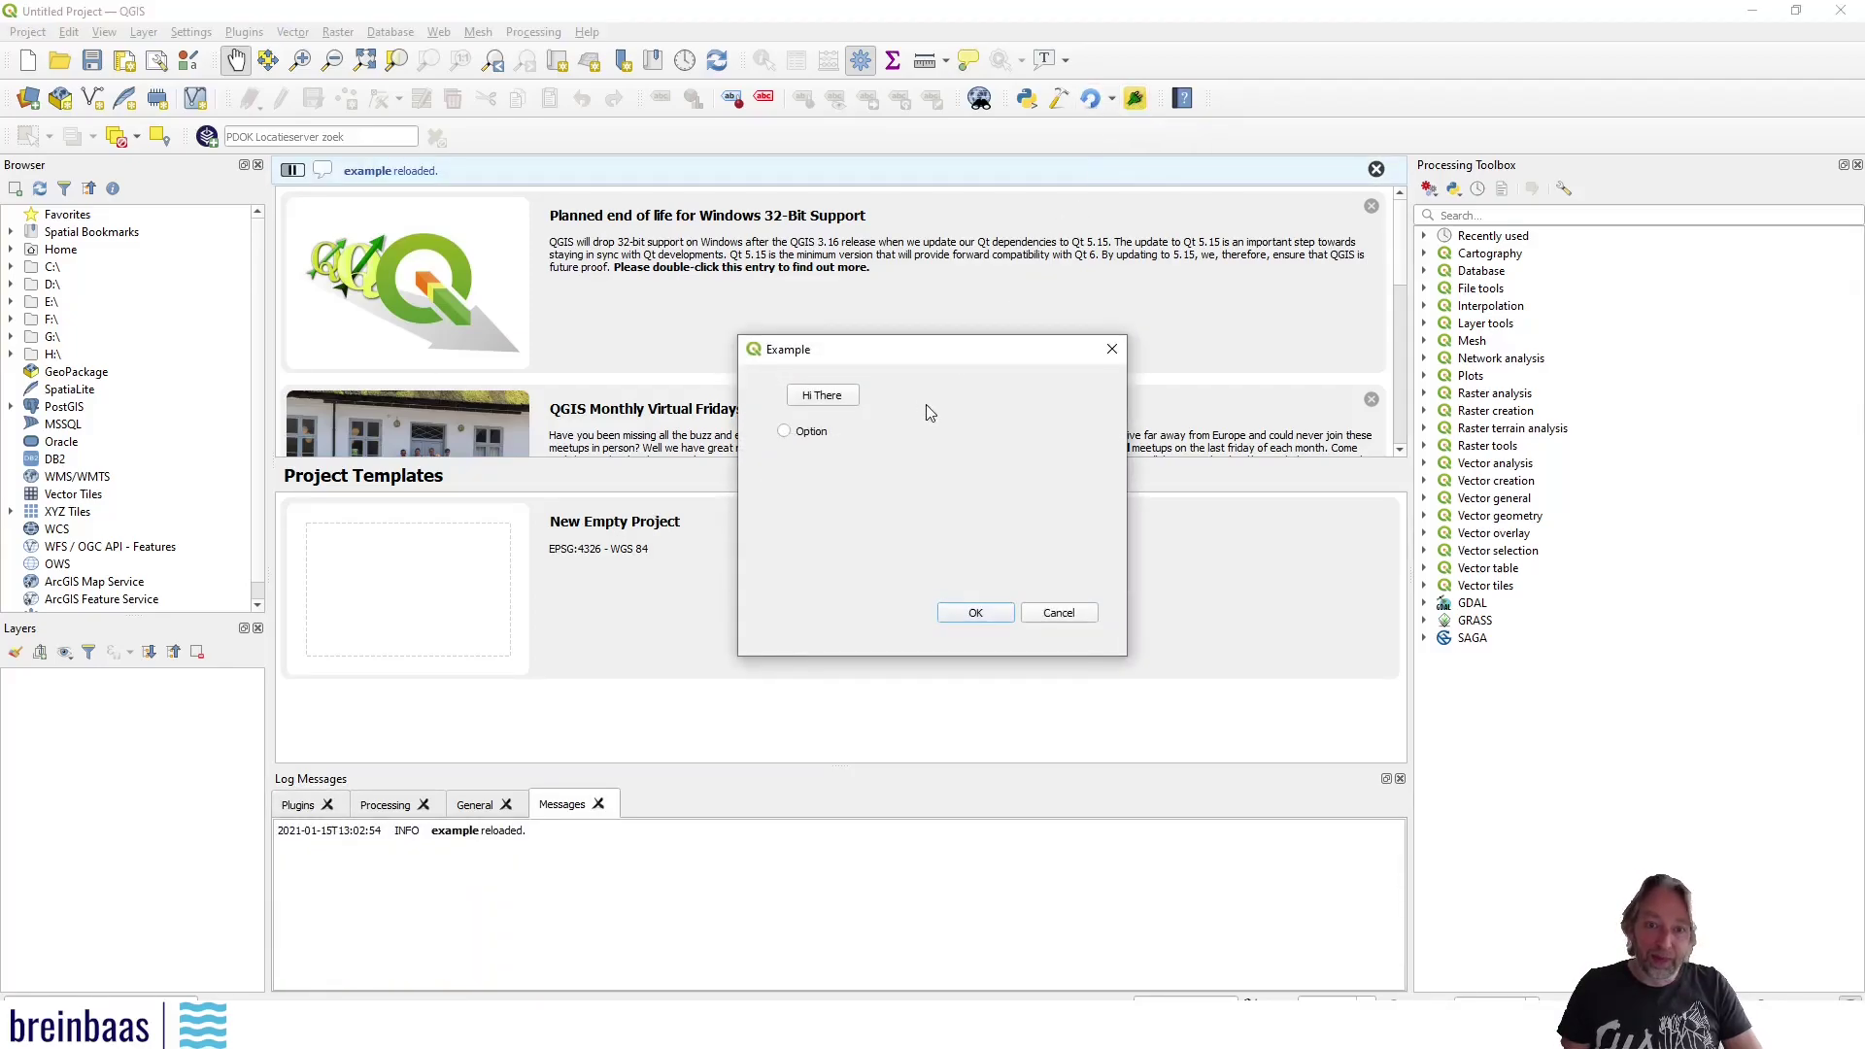
{"action": "left_click", "coordinate": [783, 432]}
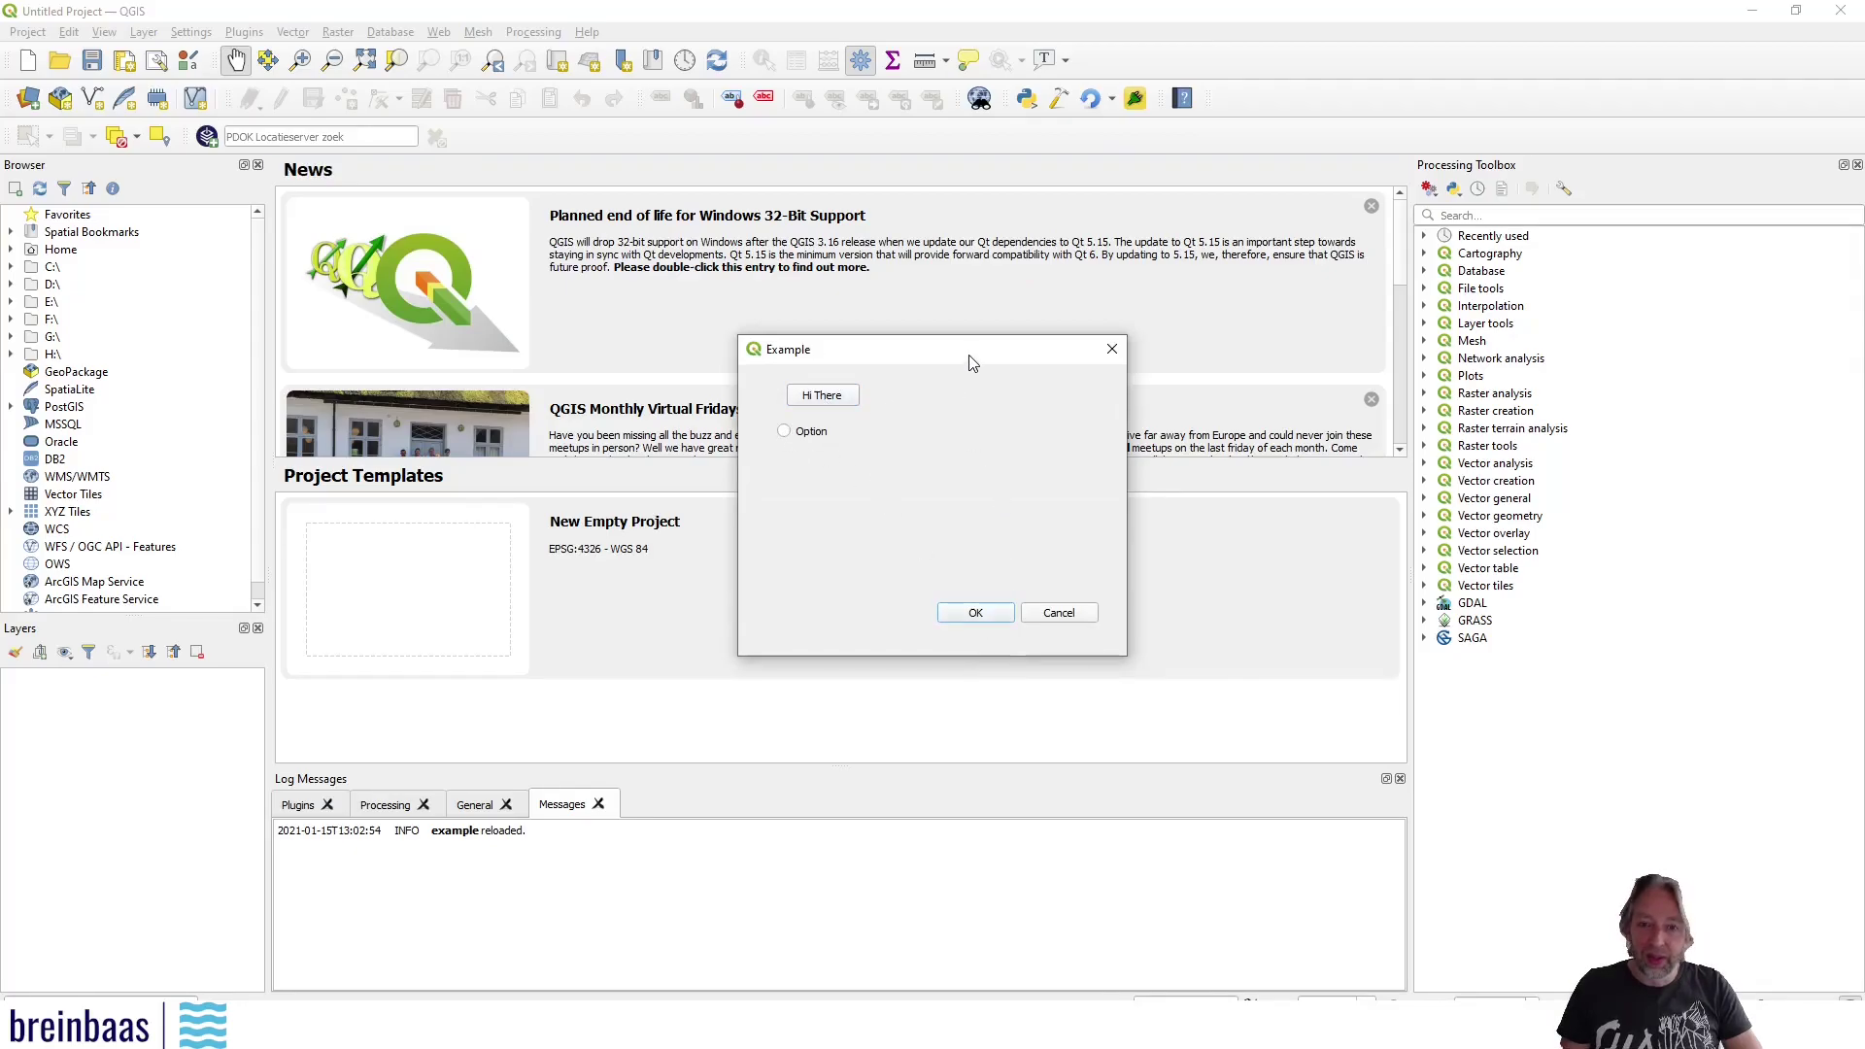